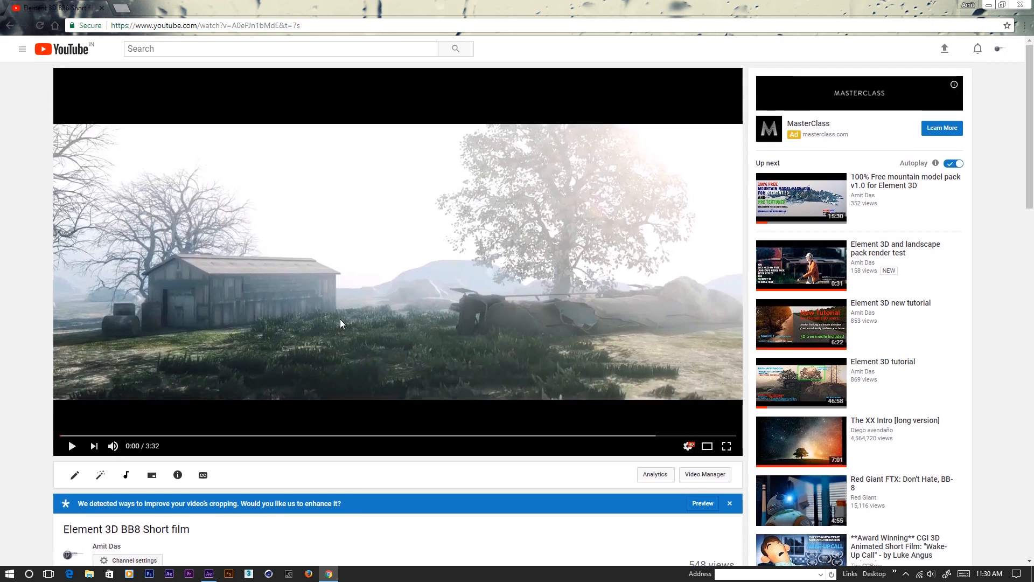
- Play the opening shot of the Element 3D BB8 Short film video and return it to the start
scroll(365, 364, "down", 1)
scroll(365, 368, "up", 1)
left_click_drag(1029, 144, 1030, 154)
left_click(72, 419)
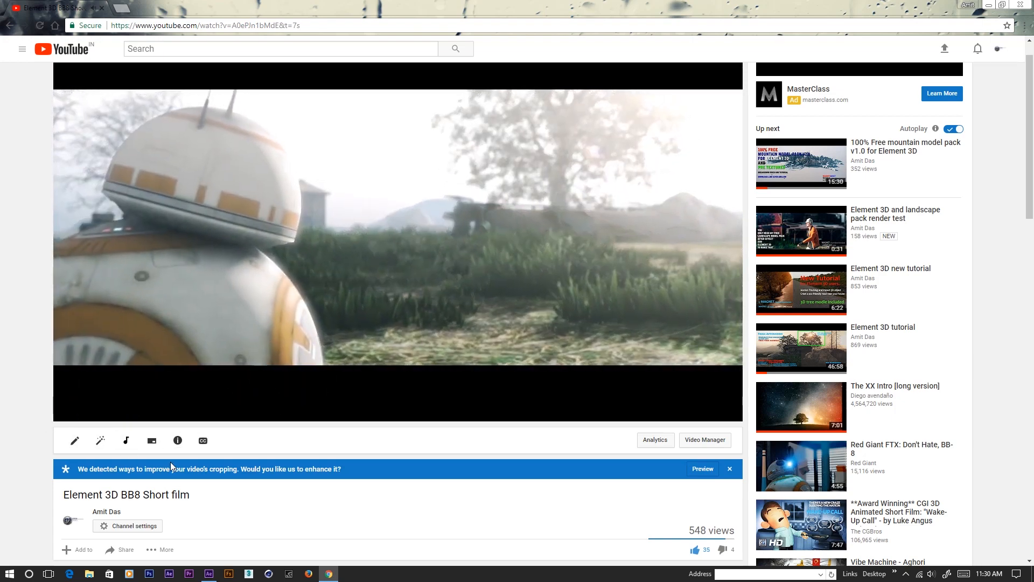
scroll(170, 461, "down", 2)
scroll(171, 461, "up", 2)
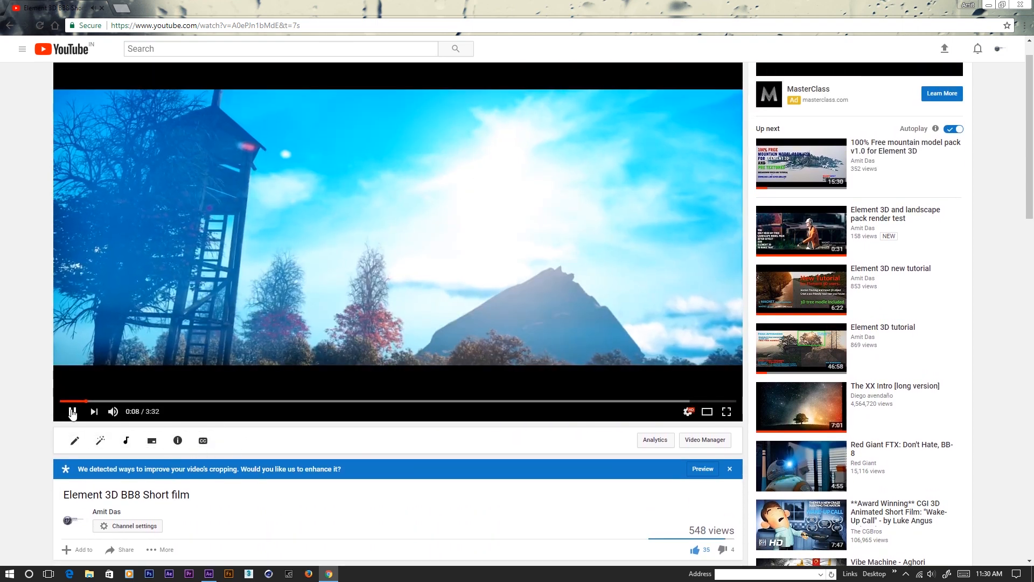
left_click(75, 413)
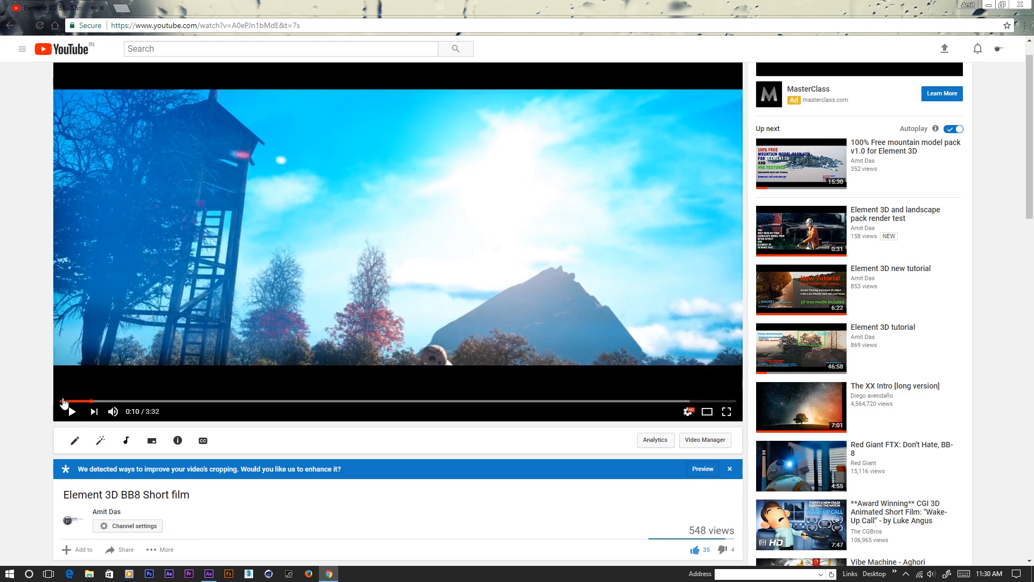
left_click(66, 407)
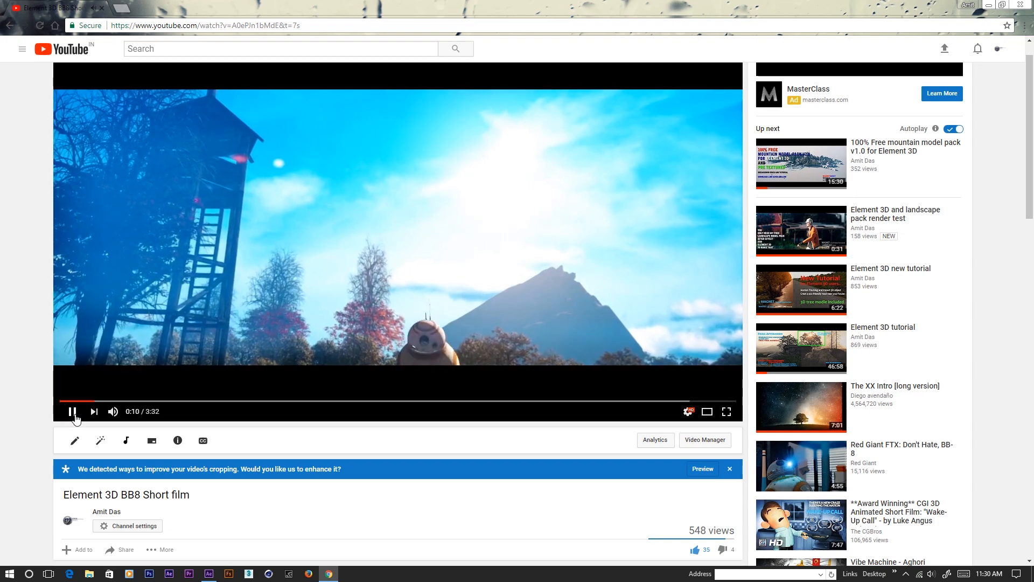
left_click(67, 412)
left_click(63, 402)
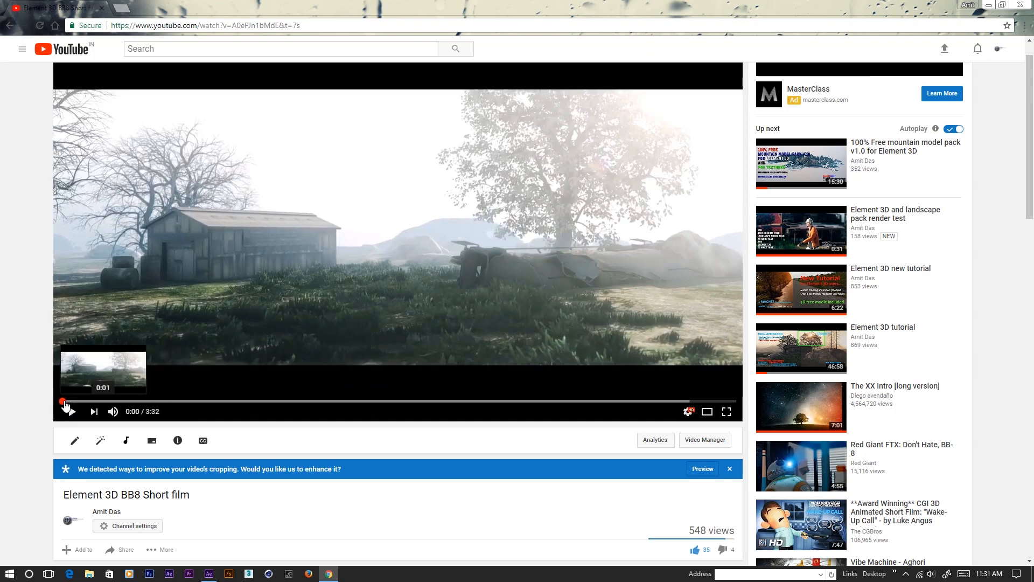
left_click_drag(65, 403, 59, 408)
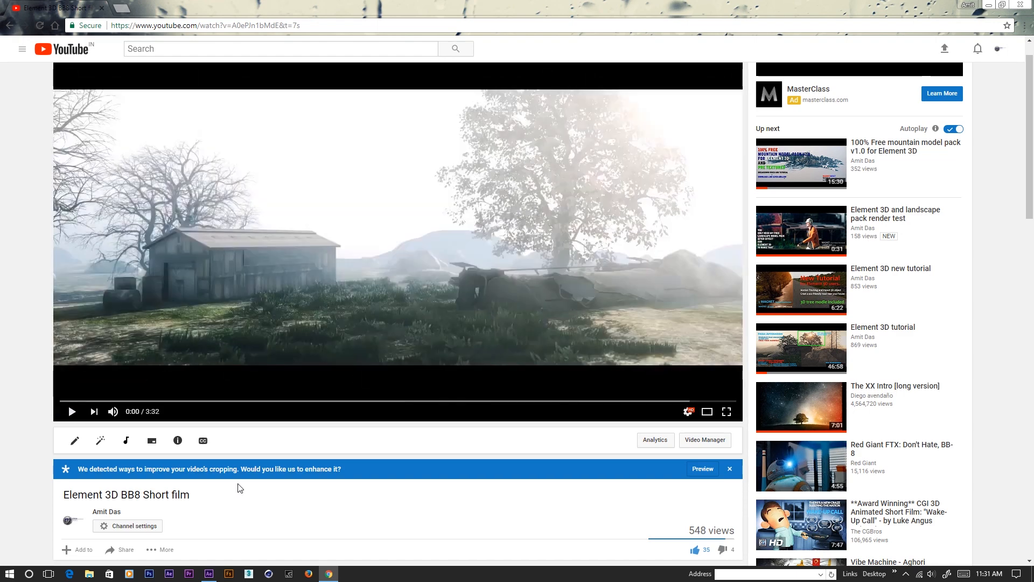
- Replay the film's opening shot, pause it at 0:06 and look over the video page
left_click(165, 237)
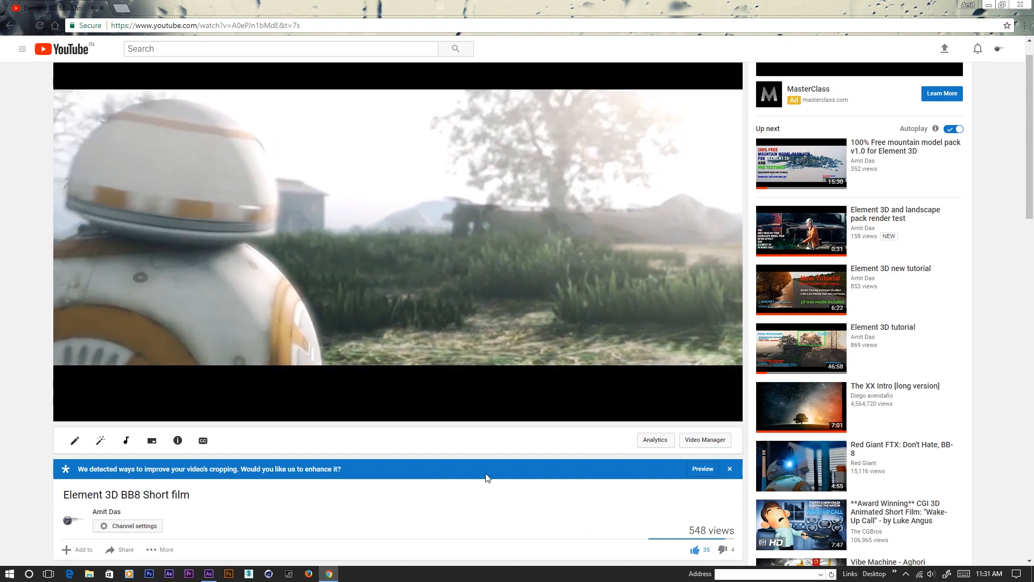
left_click(346, 286)
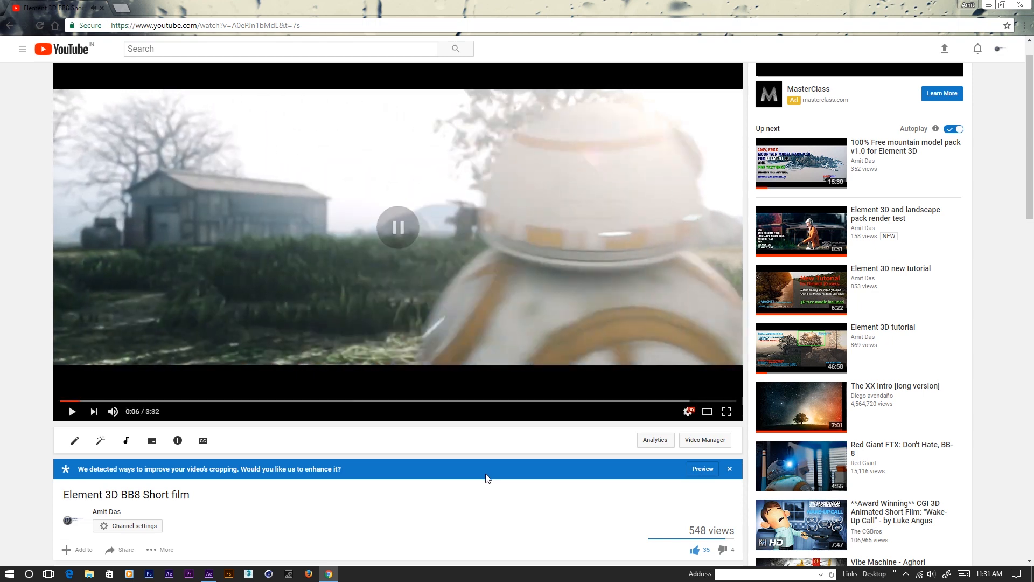
scroll(431, 341, "down", 1)
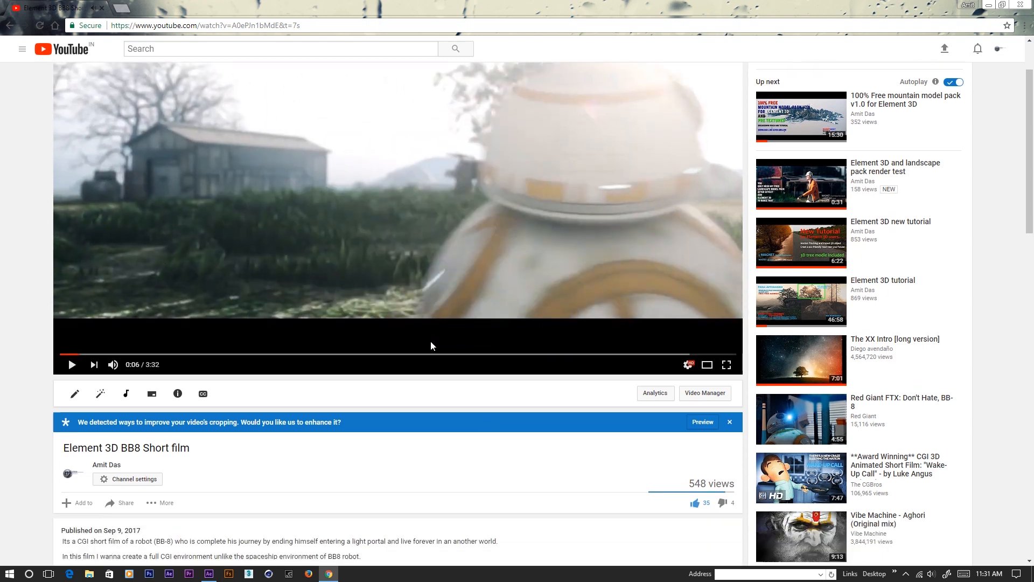
scroll(430, 340, "up", 2)
scroll(402, 304, "down", 1)
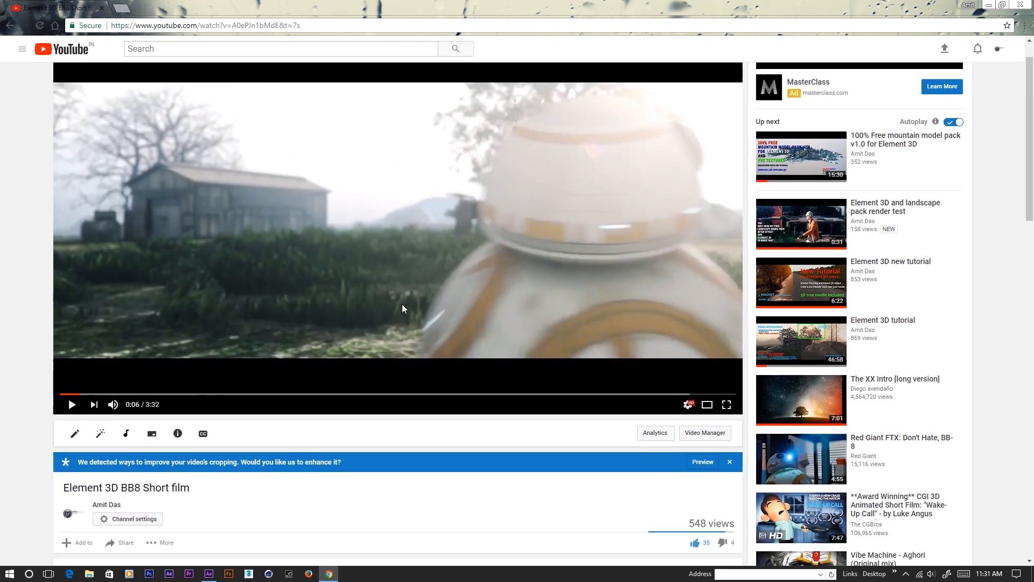
scroll(404, 308, "down", 2)
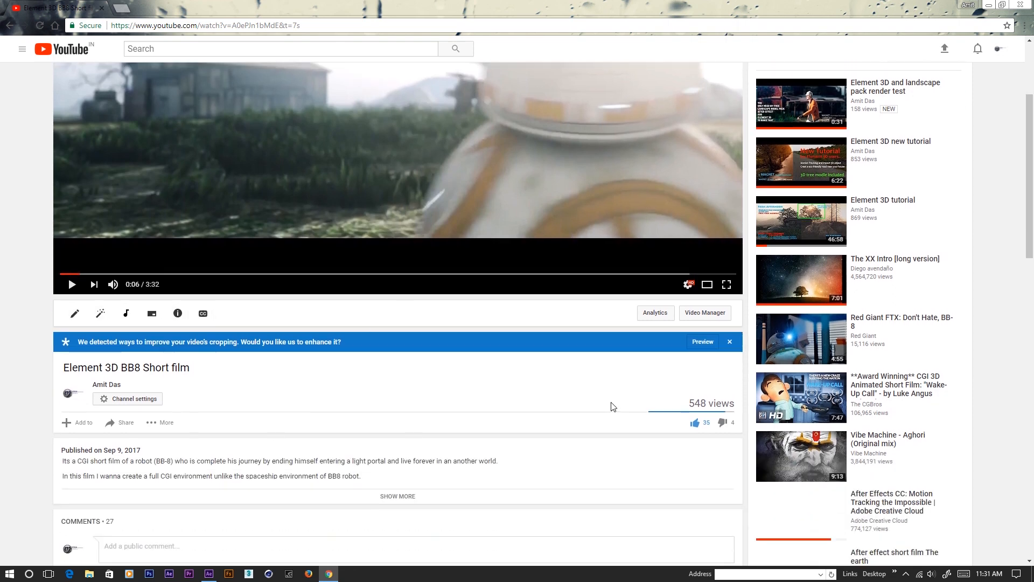
scroll(269, 398, "up", 2)
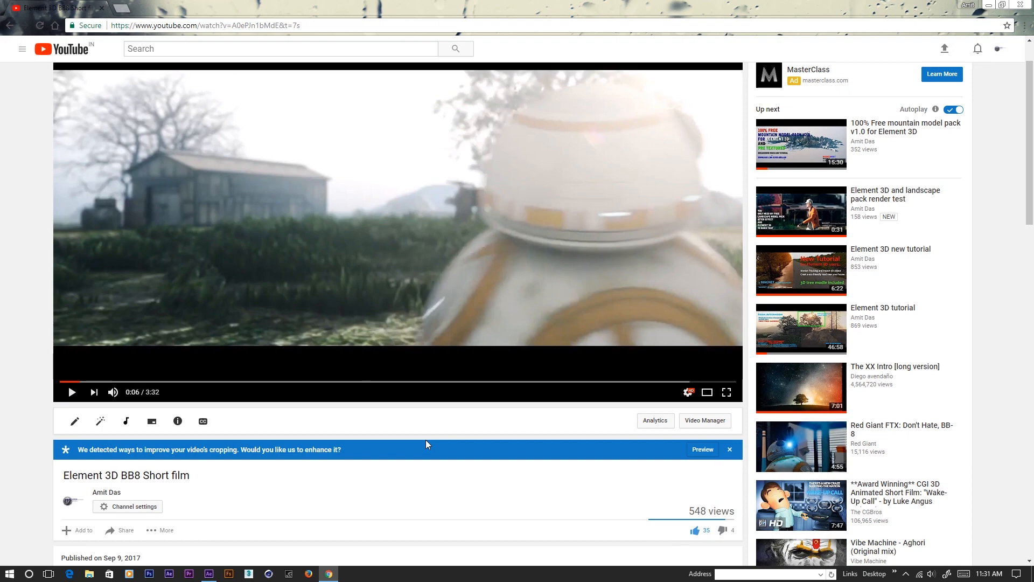
scroll(426, 443, "down", 3)
scroll(426, 443, "up", 3)
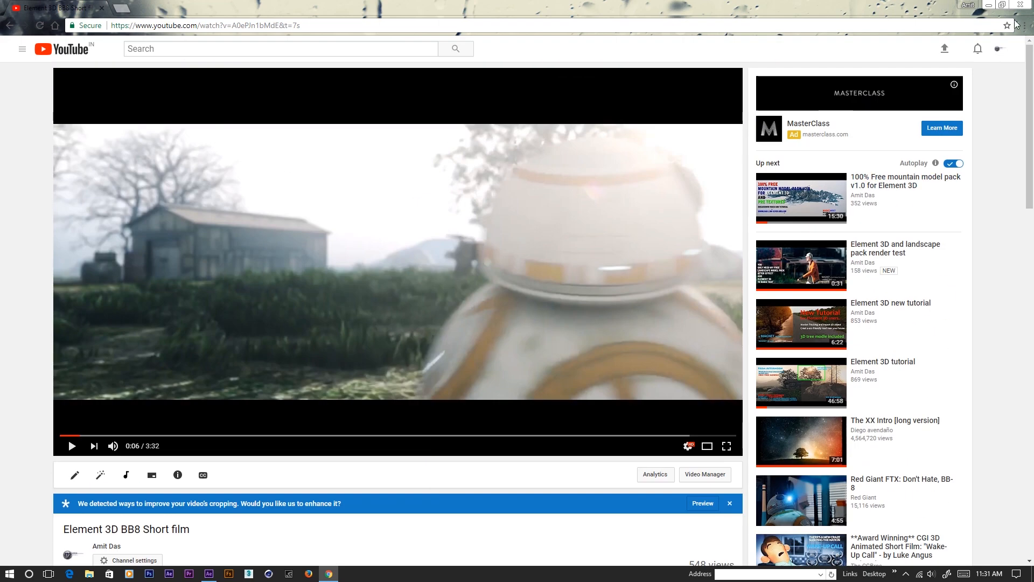
- Switch to After Effects and scrub through the first three seconds of Pre-comp 1, returning to the start
left_click(989, 6)
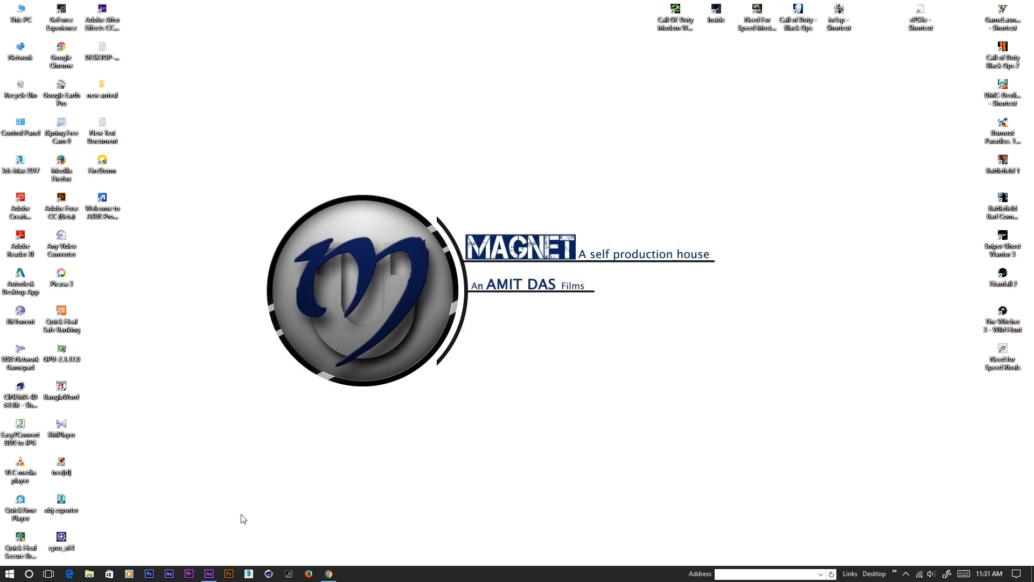
left_click(209, 573)
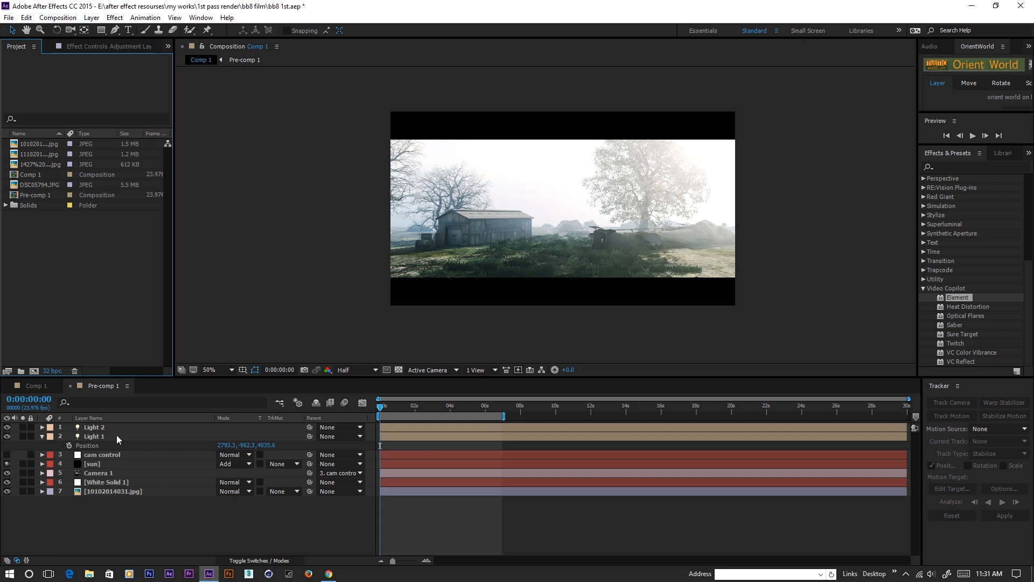
mouse_move(400, 410)
left_mouse_down()
mouse_move(473, 409)
mouse_move(382, 409)
mouse_move(490, 407)
mouse_move(380, 407)
left_mouse_up()
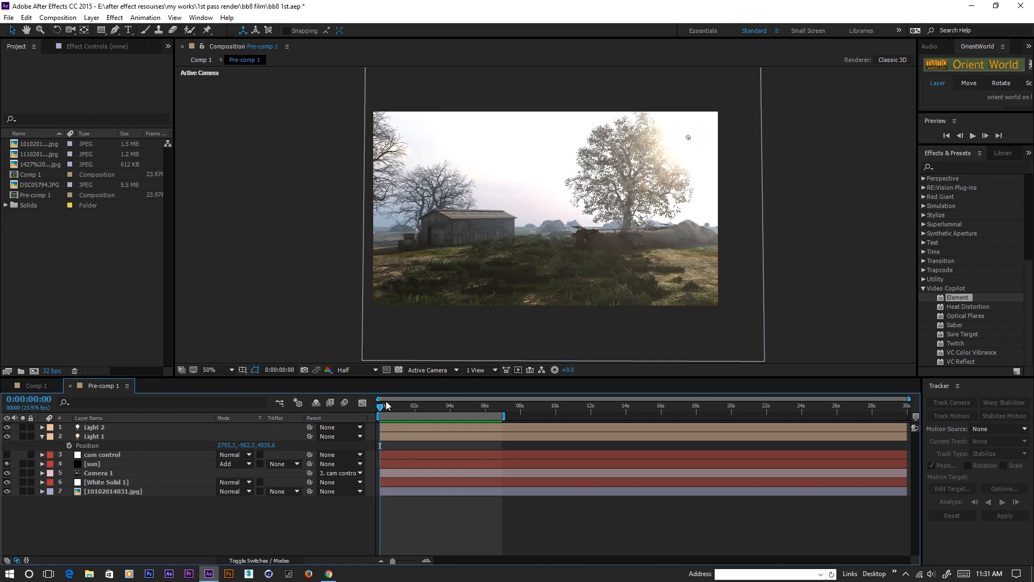
left_click_drag(382, 412, 441, 409)
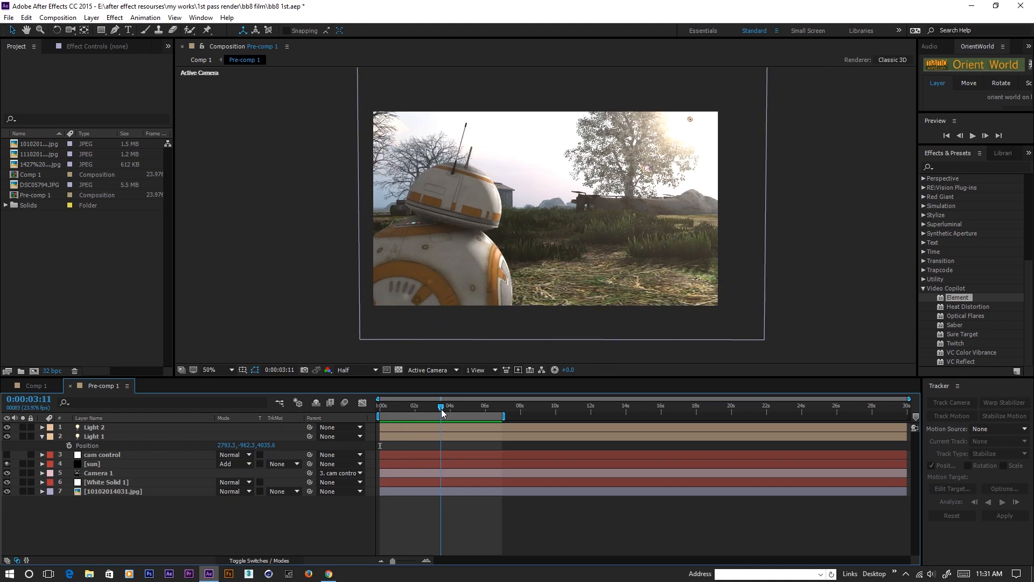
left_click_drag(442, 412, 380, 408)
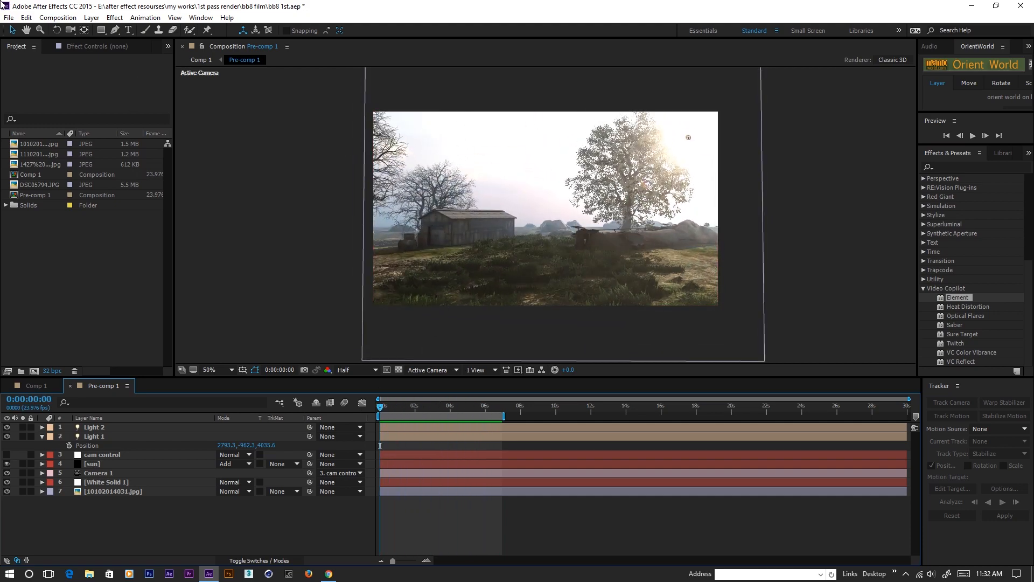
- Create a new 1280 x 720 composition named Comp 2 at 23.976 fps with a 7-second duration
left_click(58, 18)
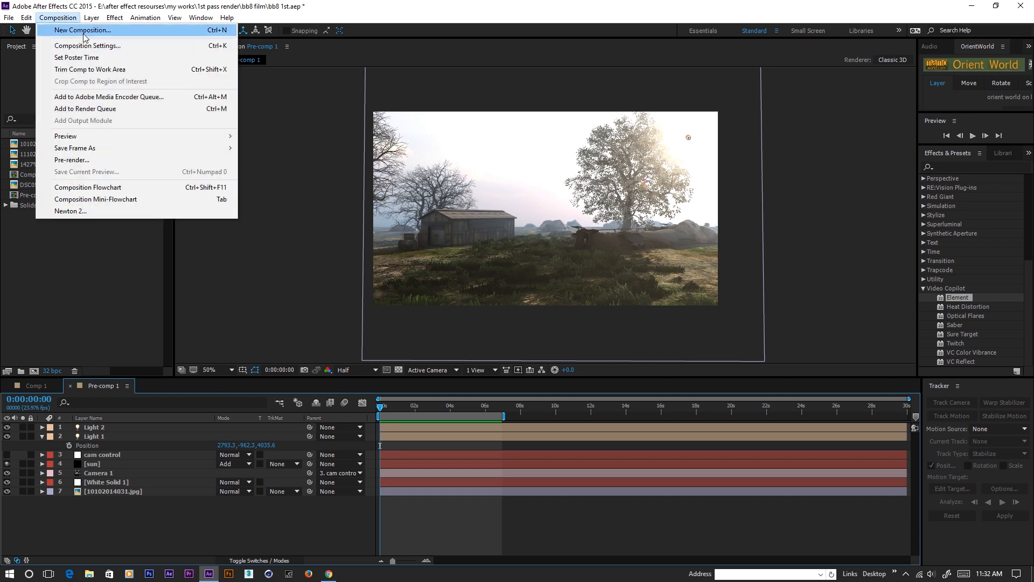
left_click(64, 28)
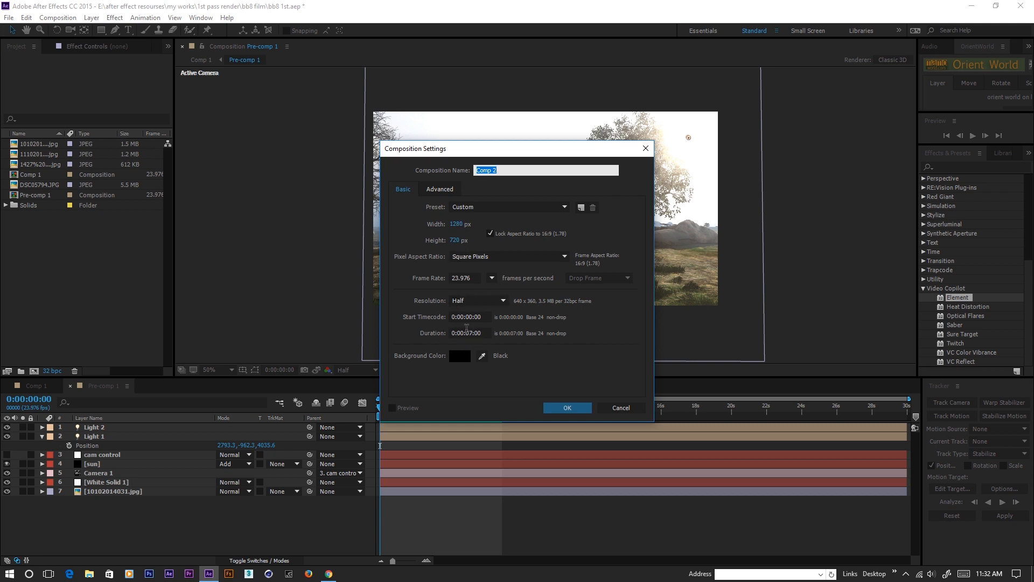
left_click(569, 410)
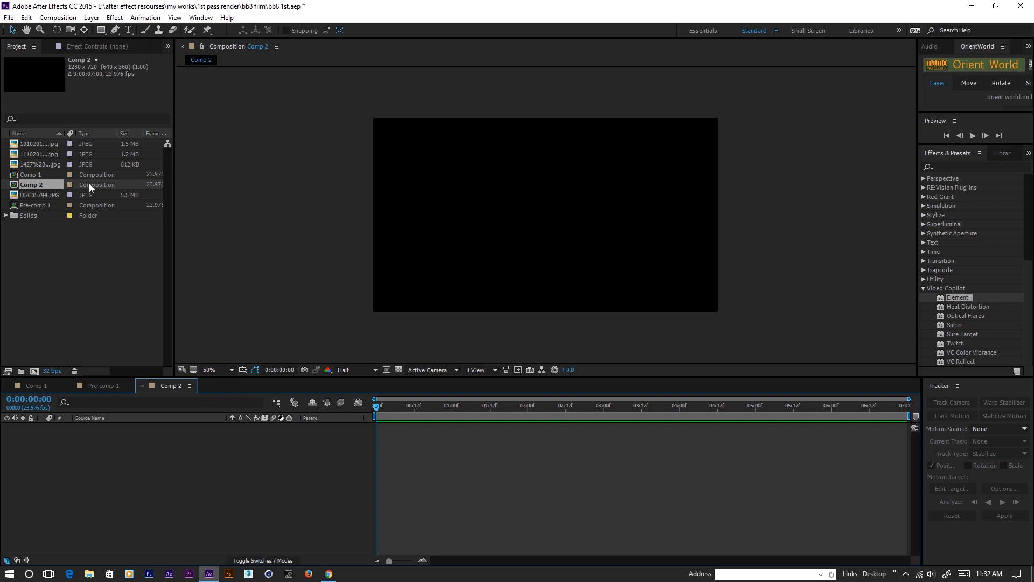
- Add a black 1280 x 720 solid layer named "element" to Comp 2
left_click(99, 19)
mouse_move(100, 32)
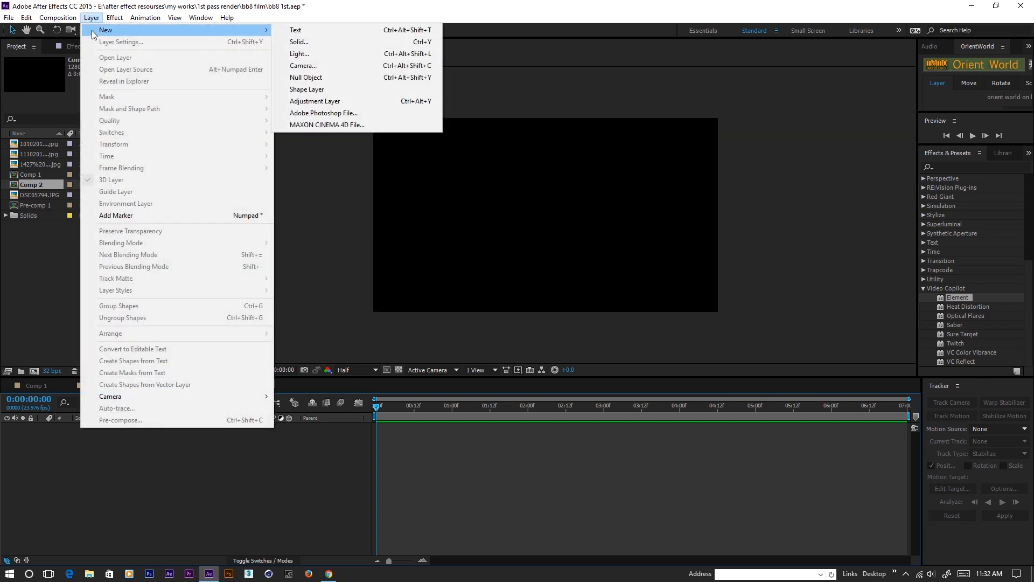
left_click(356, 42)
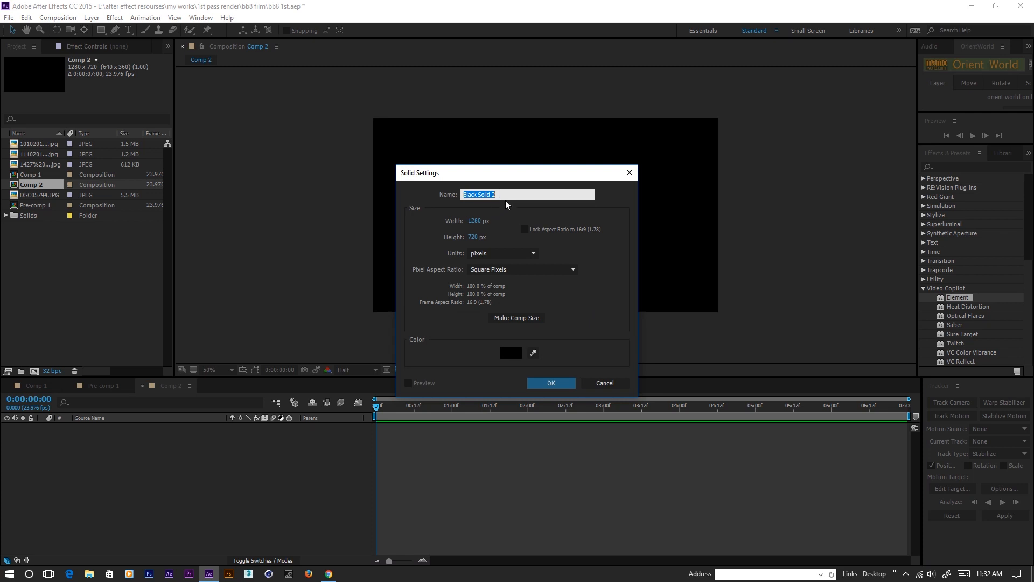
type("element")
left_click(551, 382)
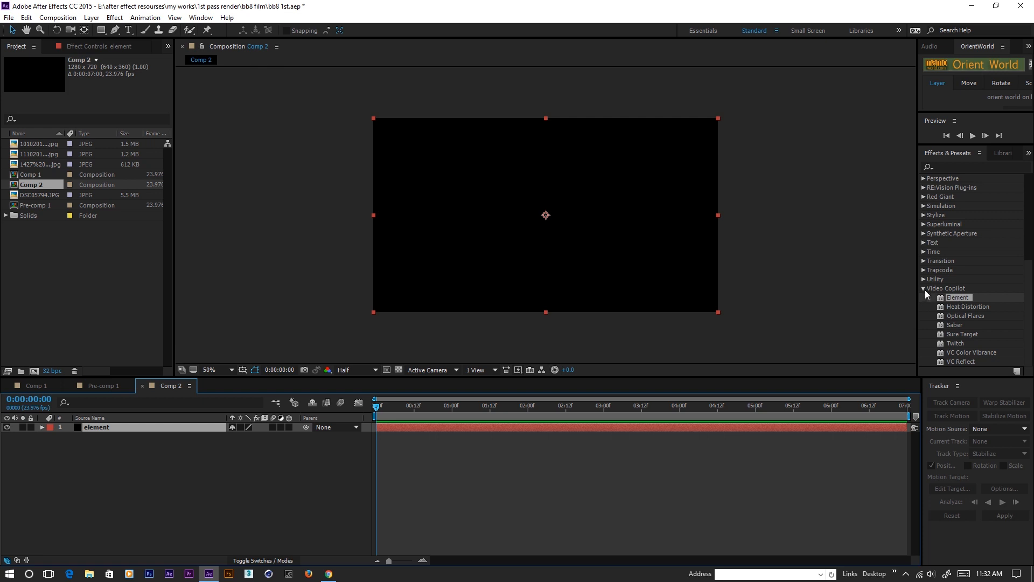
- Apply the Video Copilot Element effect to the element solid and open its Scene Setup
scroll(959, 224, "up", 4)
scroll(959, 224, "down", 4)
double_click(957, 296)
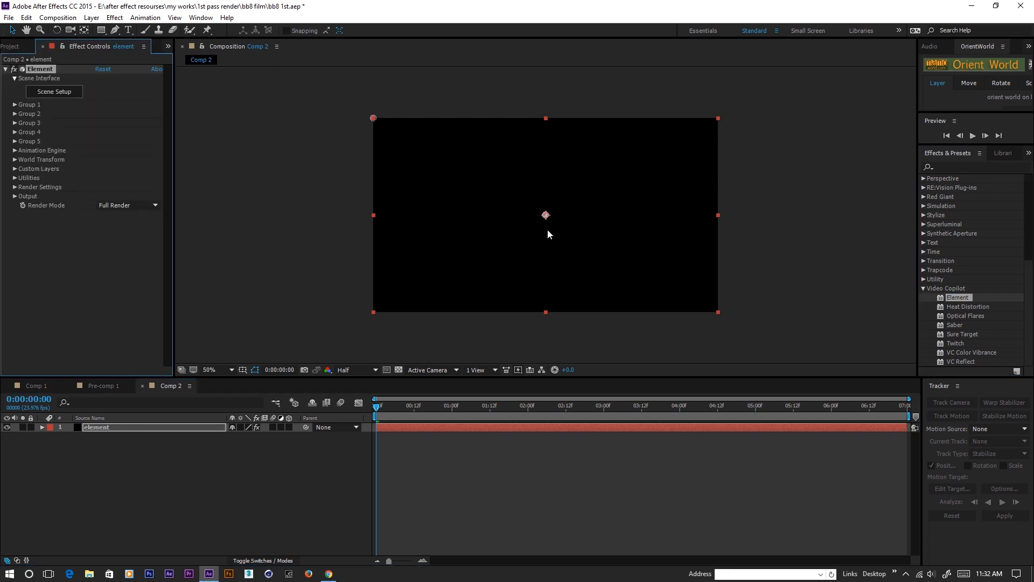
left_click(48, 93)
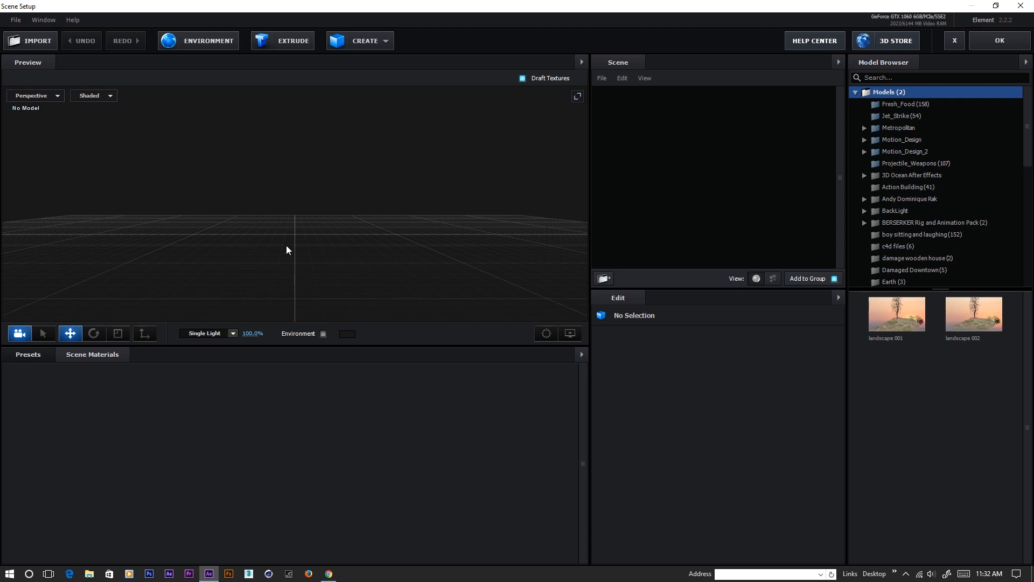
- Add the patch ground model from the Halloween_Pack model folder to the scene
scroll(883, 197, "down", 5)
scroll(883, 198, "up", 4)
scroll(881, 195, "up", 3)
scroll(881, 196, "down", 7)
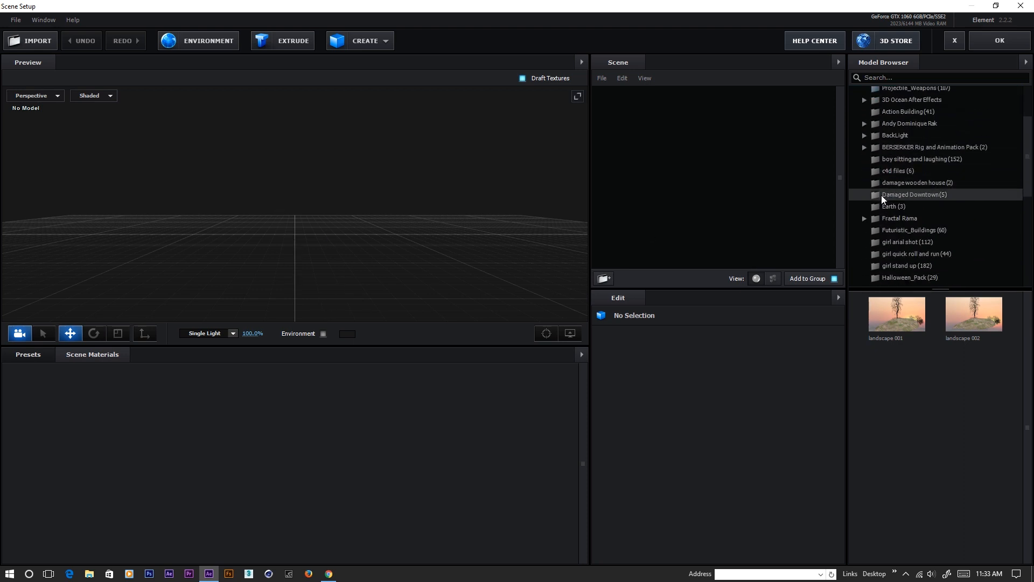
scroll(882, 195, "down", 3)
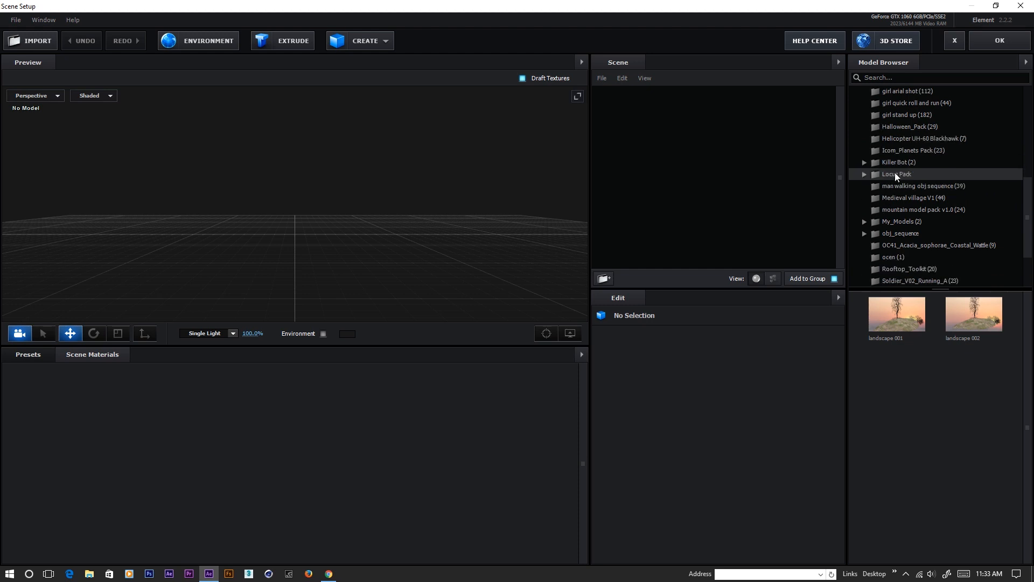
left_click(909, 128)
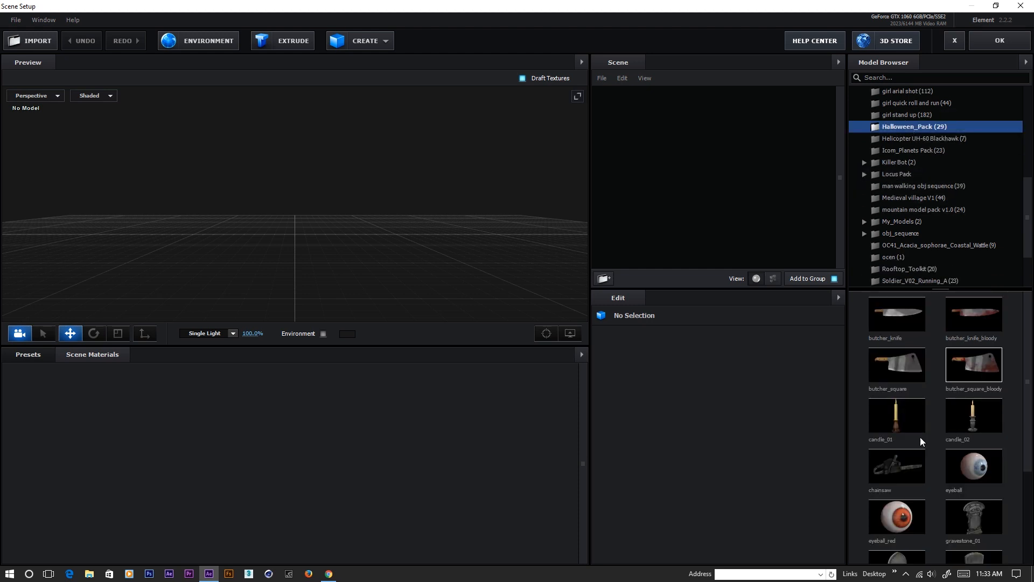
scroll(918, 439, "down", 3)
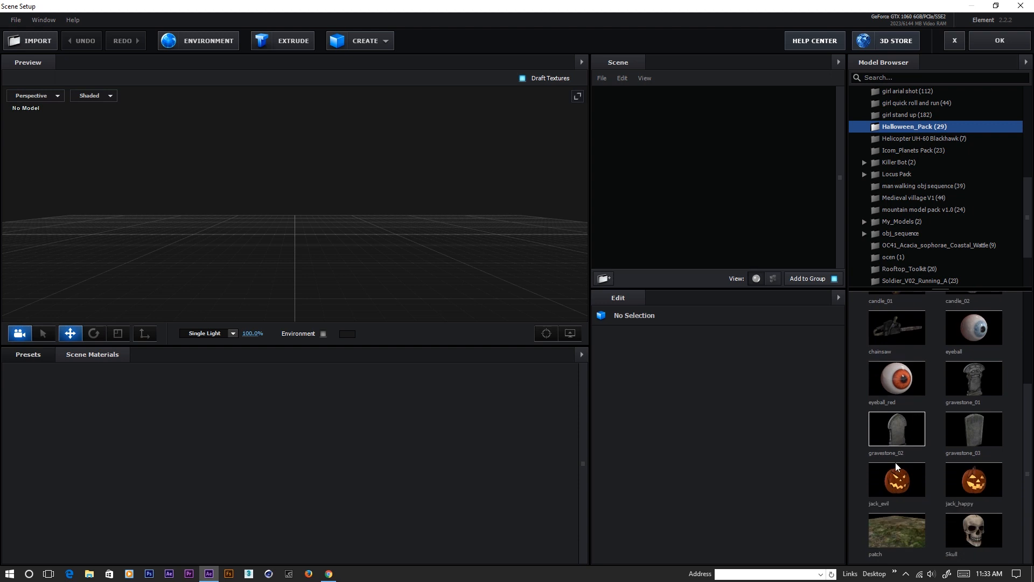
left_click(896, 528)
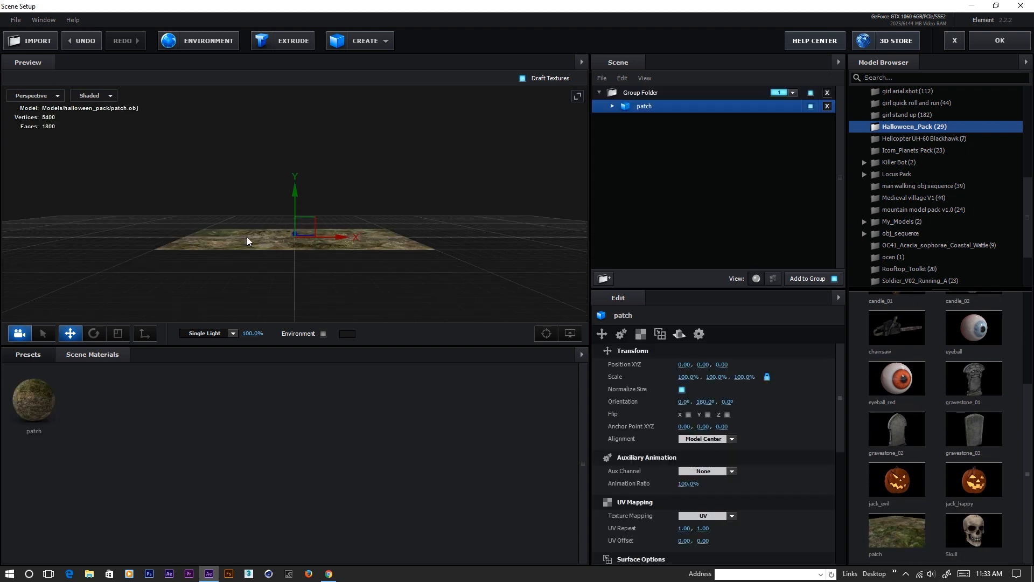
- Scale the patch model uniformly to about 997% to form a large ground surface
left_click_drag(247, 237, 314, 283)
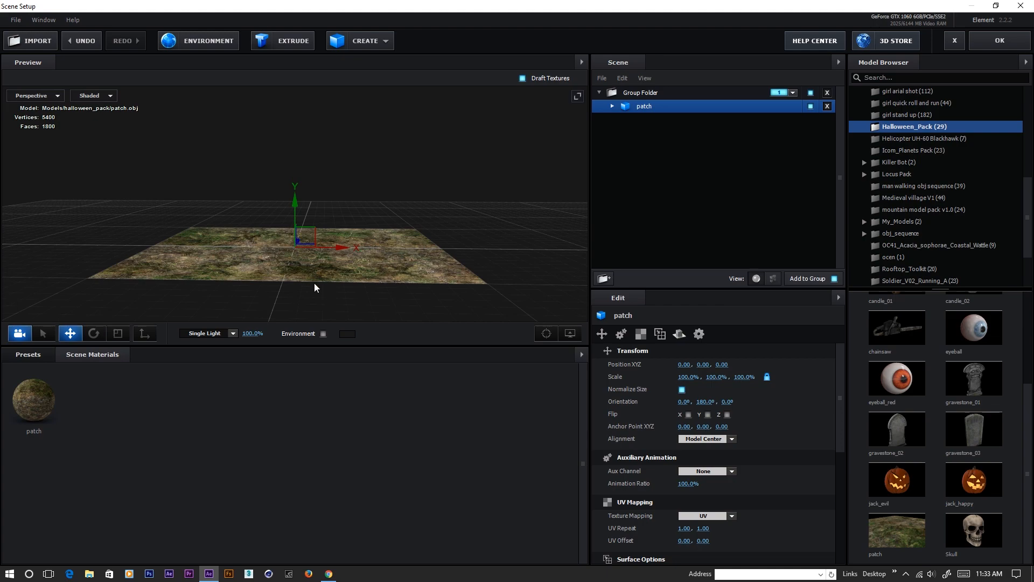
left_click_drag(146, 239, 208, 243)
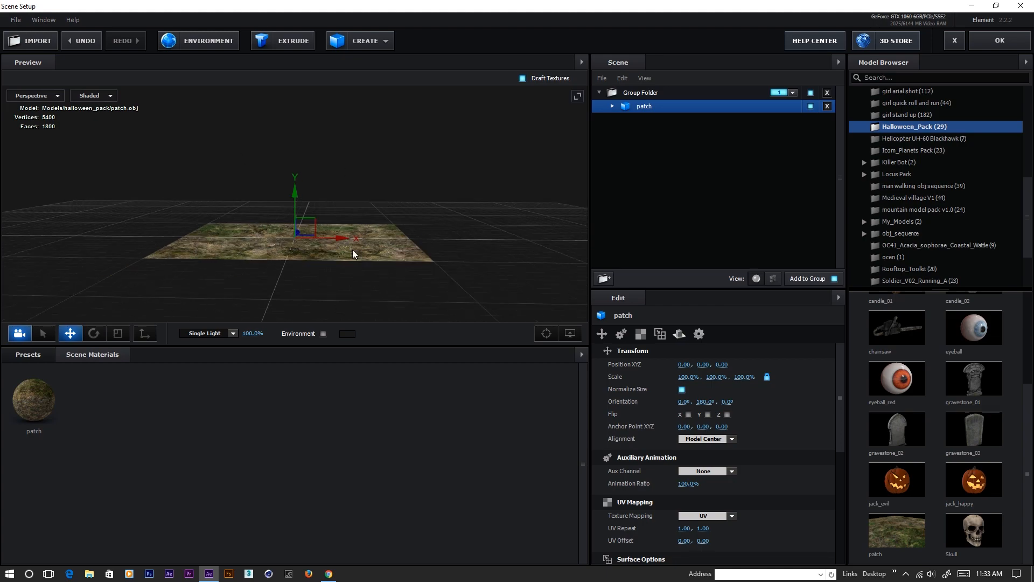
left_click_drag(684, 376, 982, 383)
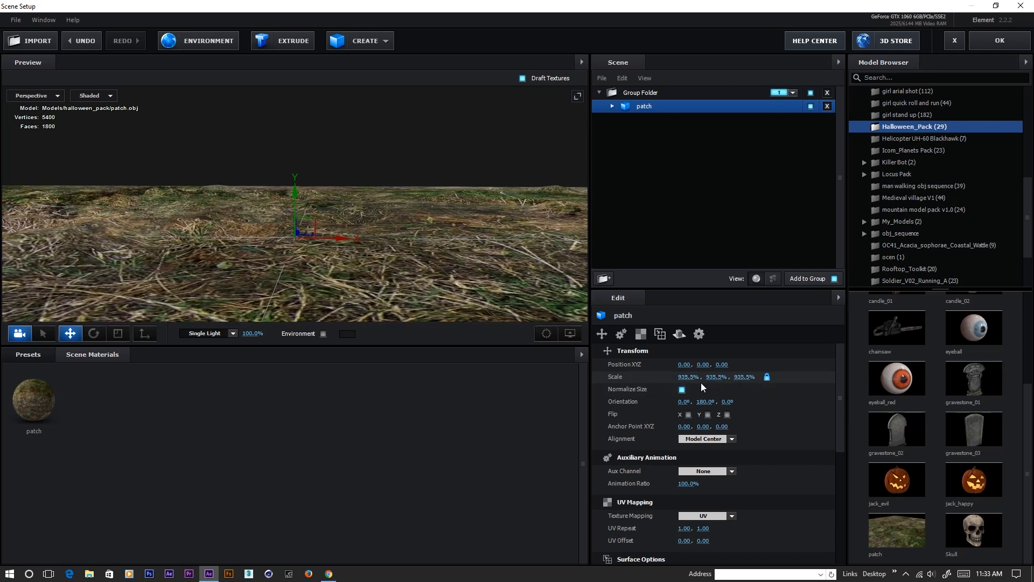
left_click_drag(686, 377, 707, 379)
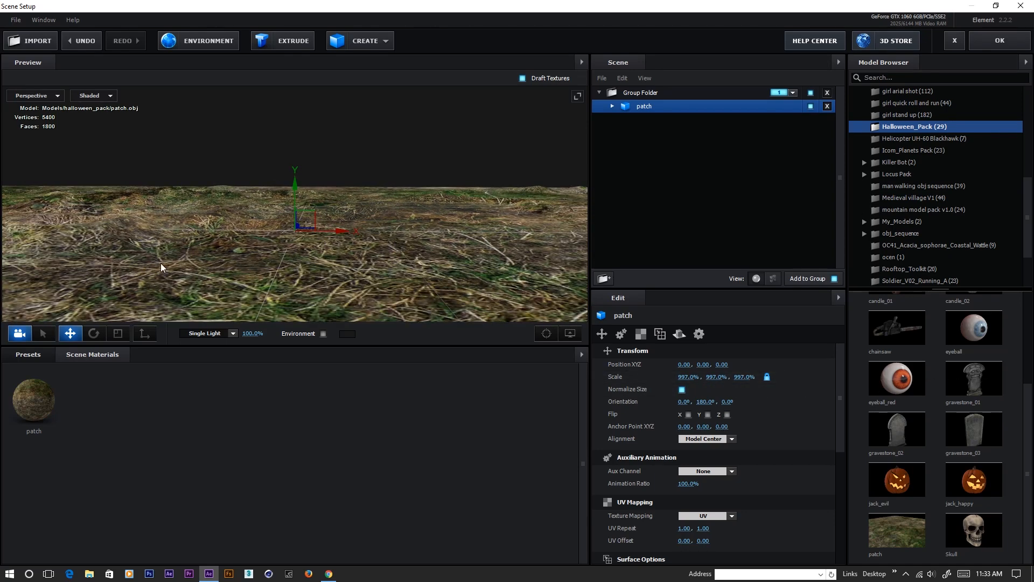
- Flatten the patch ground by scaling only its Y axis to about 23.3%, and set its alignment to Bottom
left_click(117, 333)
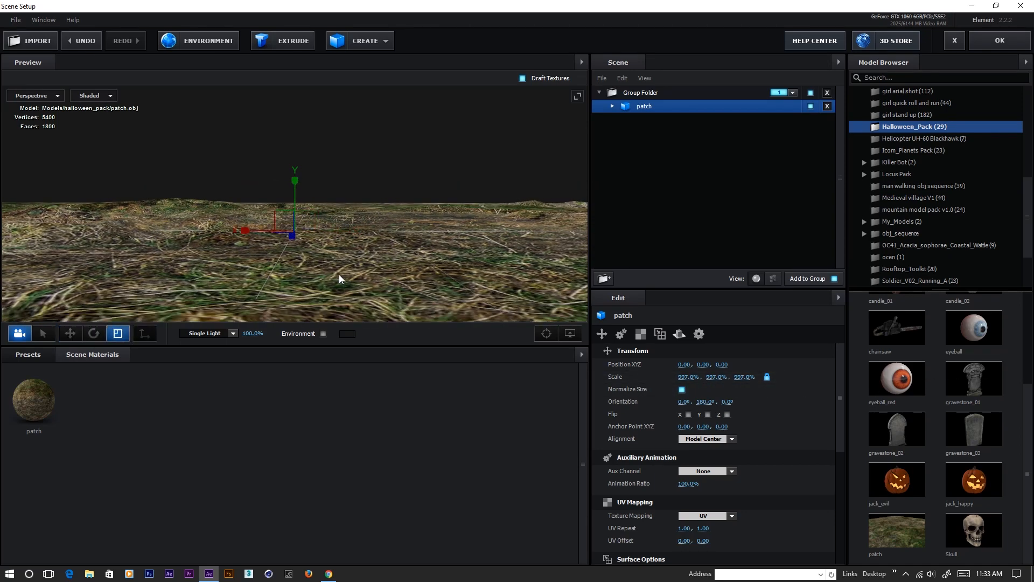
left_click_drag(295, 181, 292, 203)
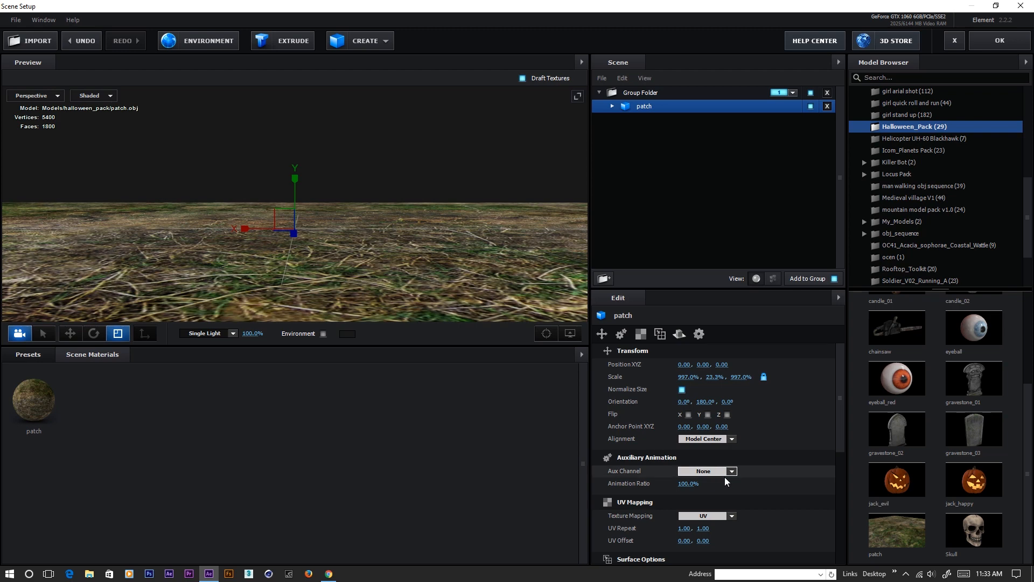
left_click(716, 439)
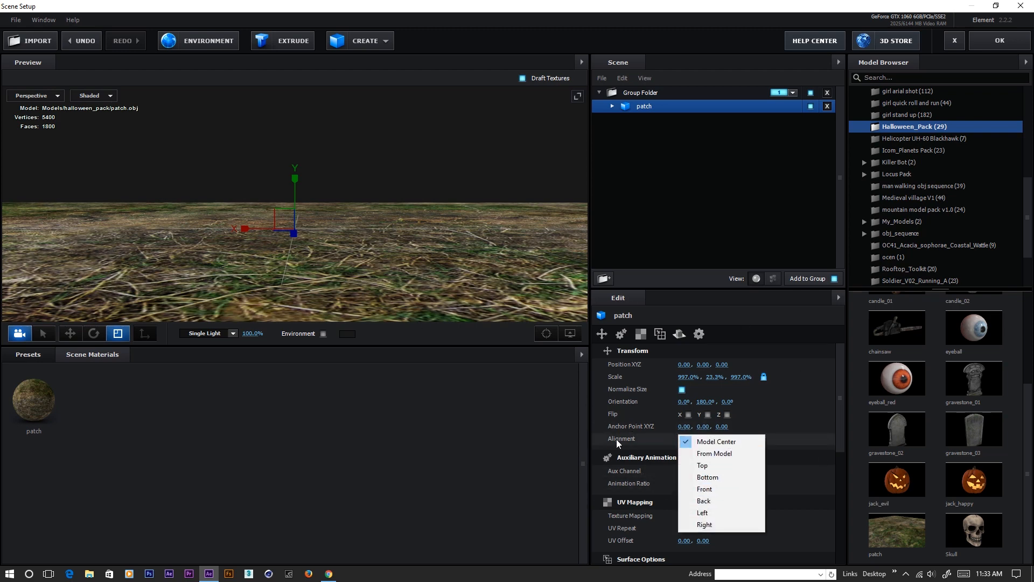
left_click(710, 477)
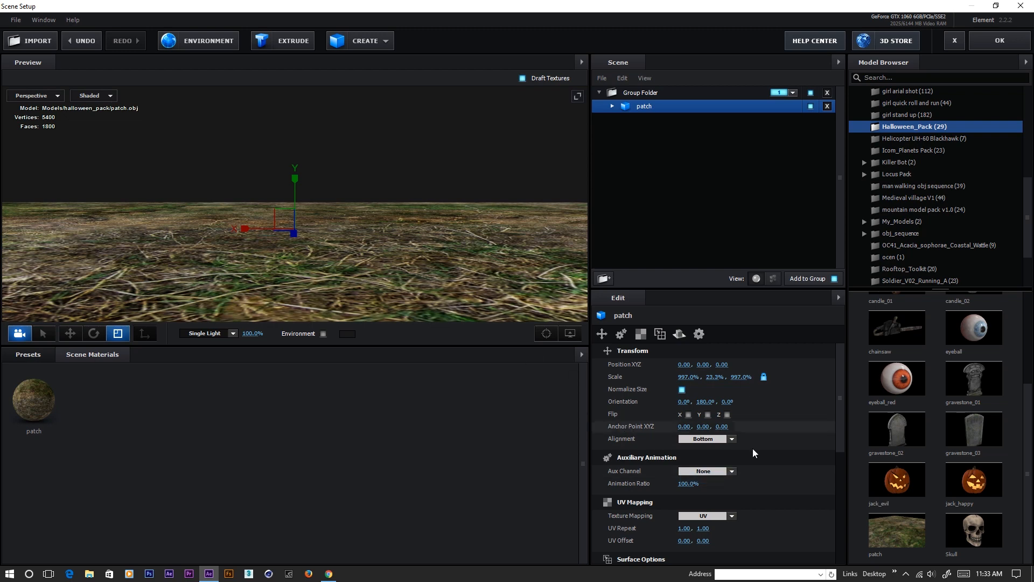
- Set the patch ground's UV Repeat to 10 by 10 so its grass texture tiles more finely
scroll(646, 485, "down", 1)
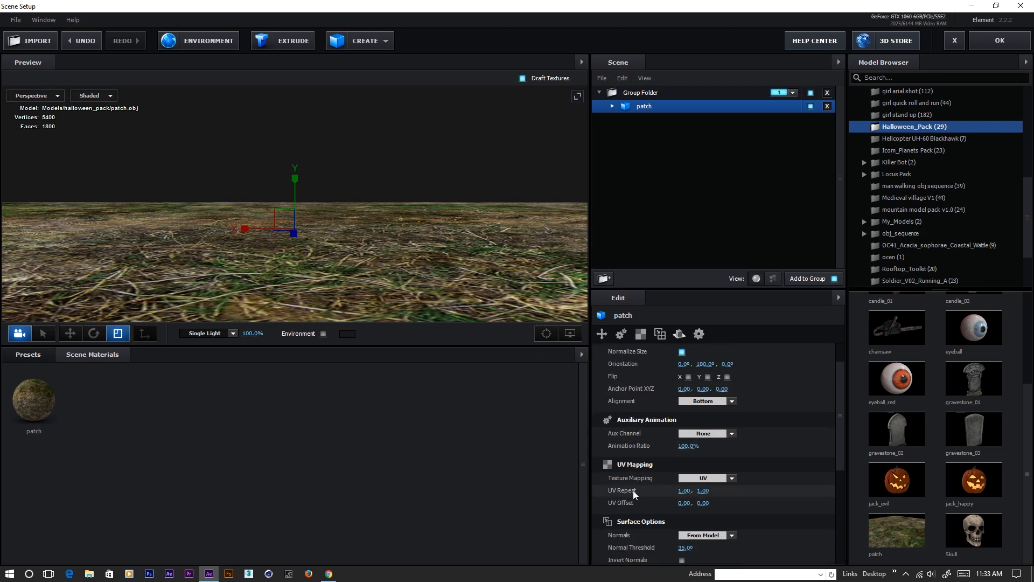
left_click(683, 491)
type("10")
key("Tab")
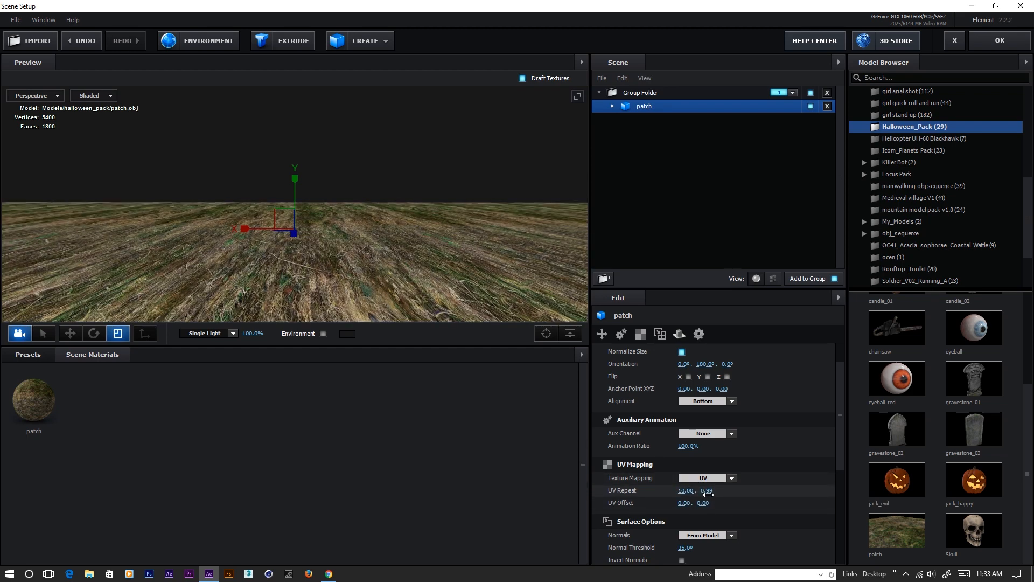
type("10")
key("Return")
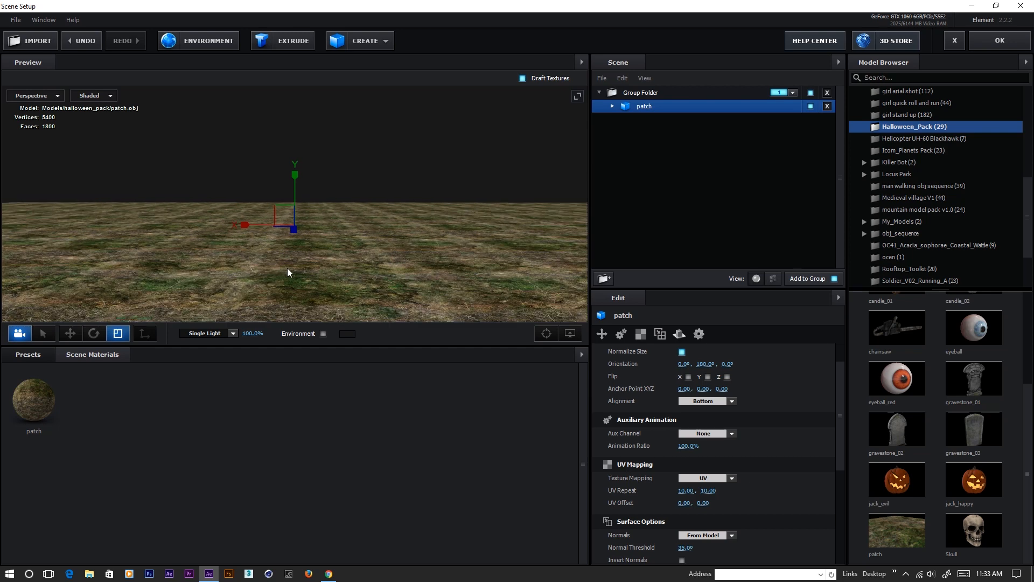
left_click_drag(287, 267, 292, 260)
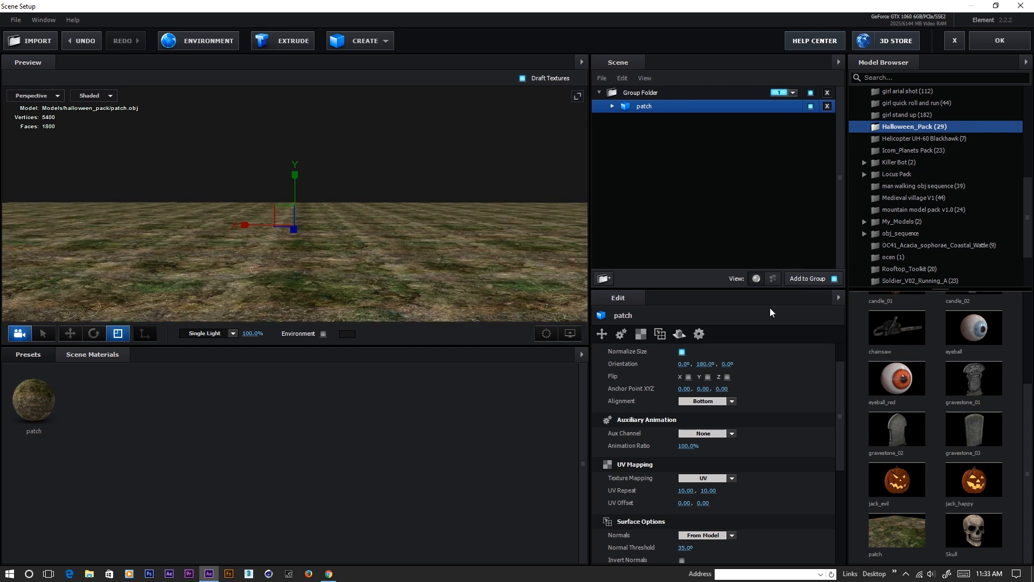
- Add the industrial_hall model from the Metropolitan model folder to the scene
scroll(884, 166, "up", 10)
left_click(890, 128)
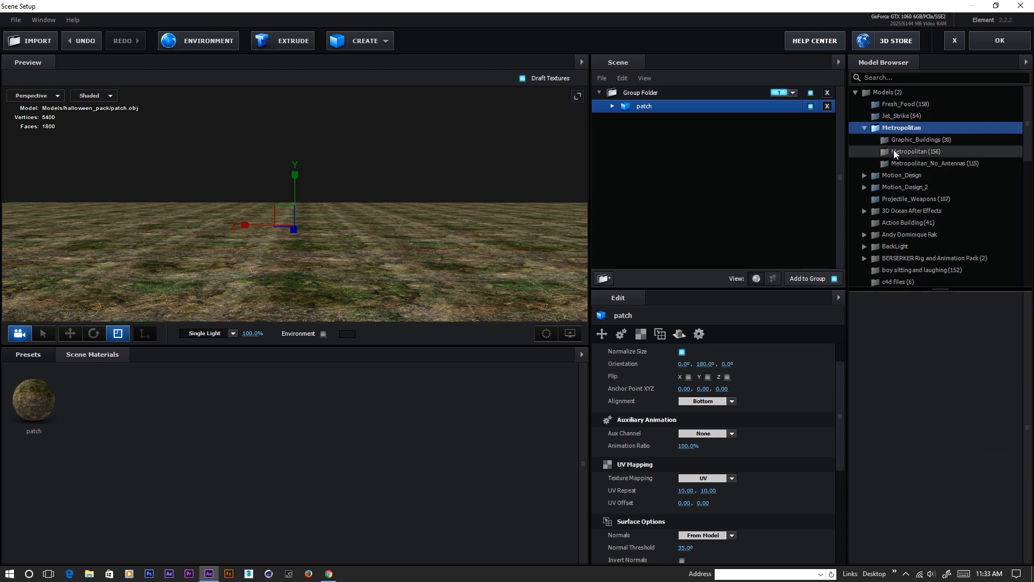
left_click(894, 151)
scroll(914, 433, "down", 1)
scroll(915, 432, "down", 10)
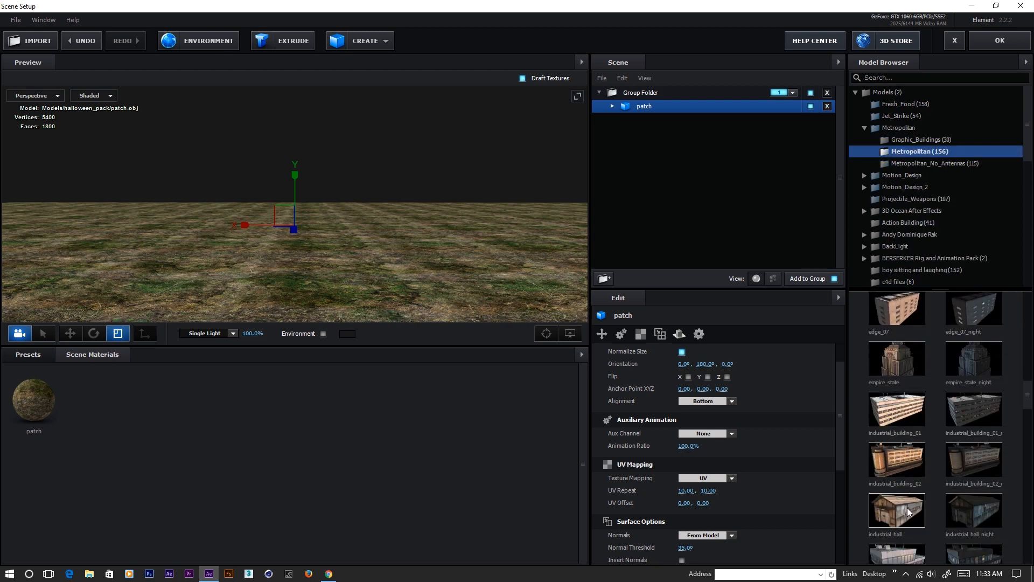
left_click(903, 509)
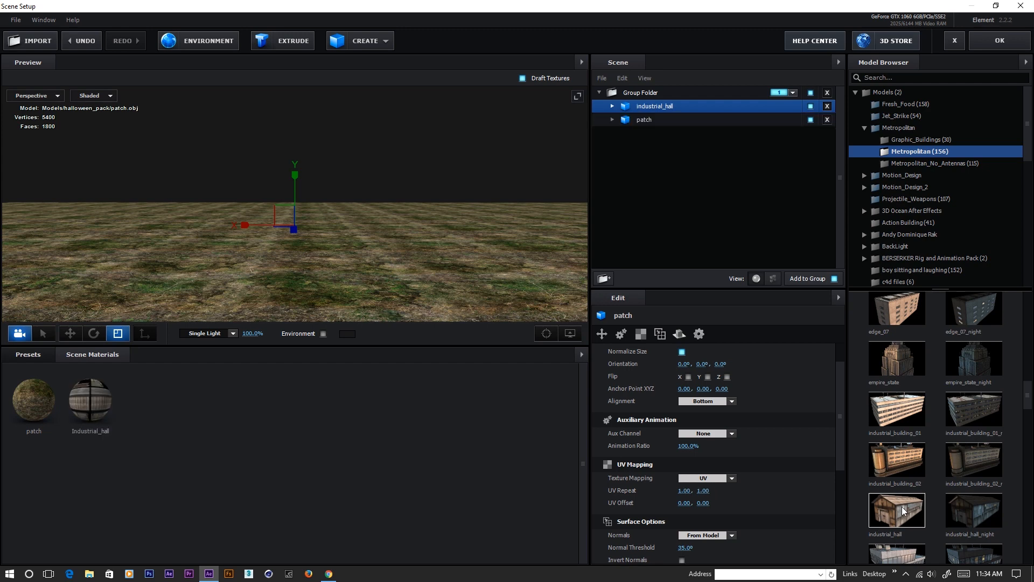
- Place the industrial hall on the left side of the ground and rotate it to a Y orientation of about 337.7°
left_click(71, 333)
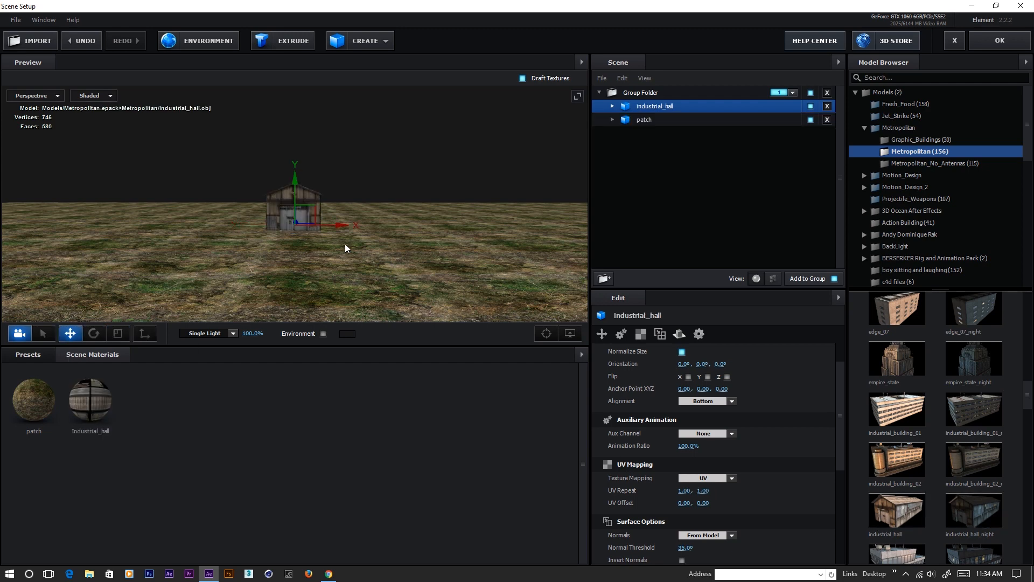
left_click_drag(345, 226, 217, 216)
left_click_drag(357, 241, 189, 274)
left_click(92, 333)
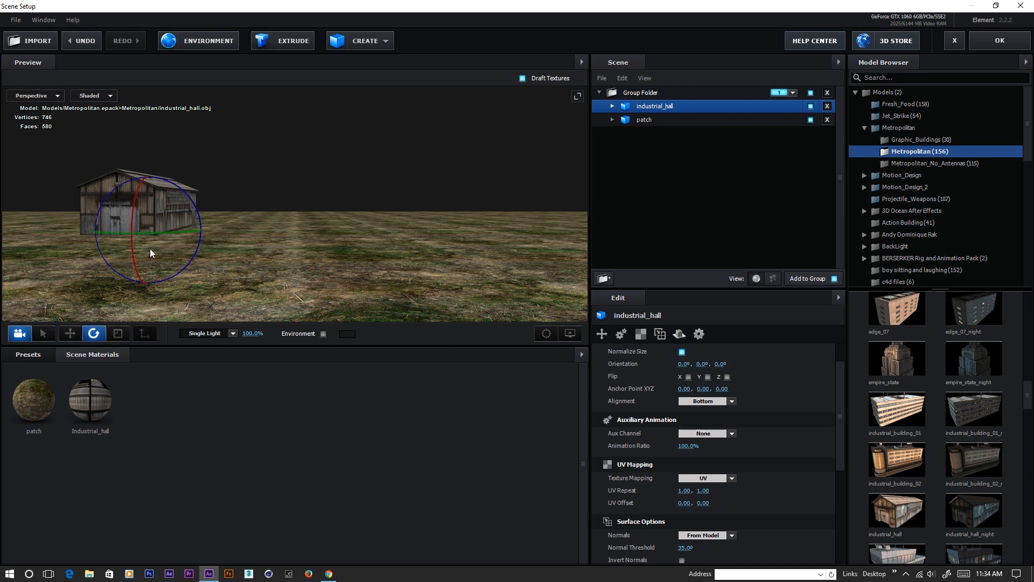
left_click_drag(170, 232, 147, 230)
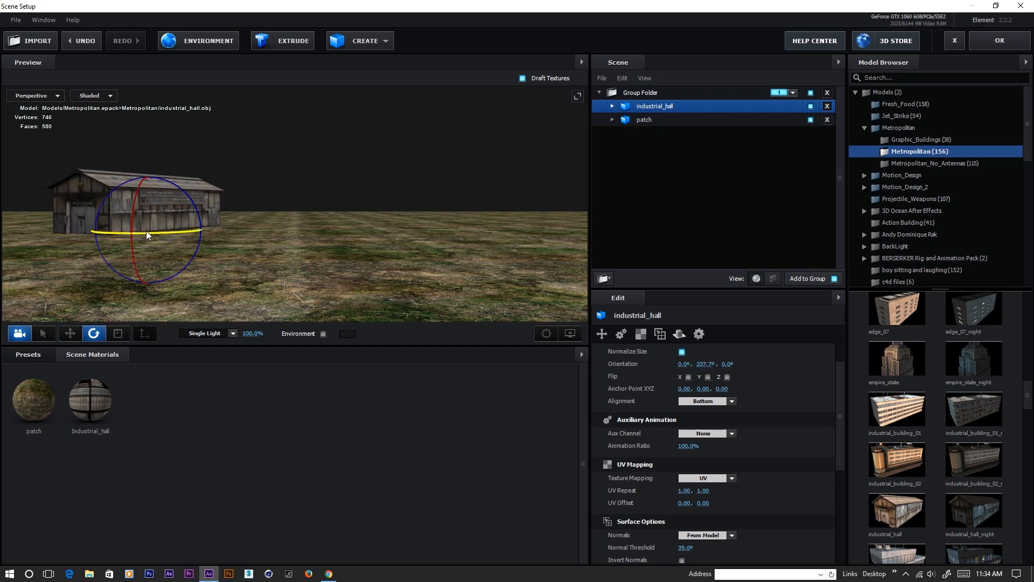
left_click(70, 334)
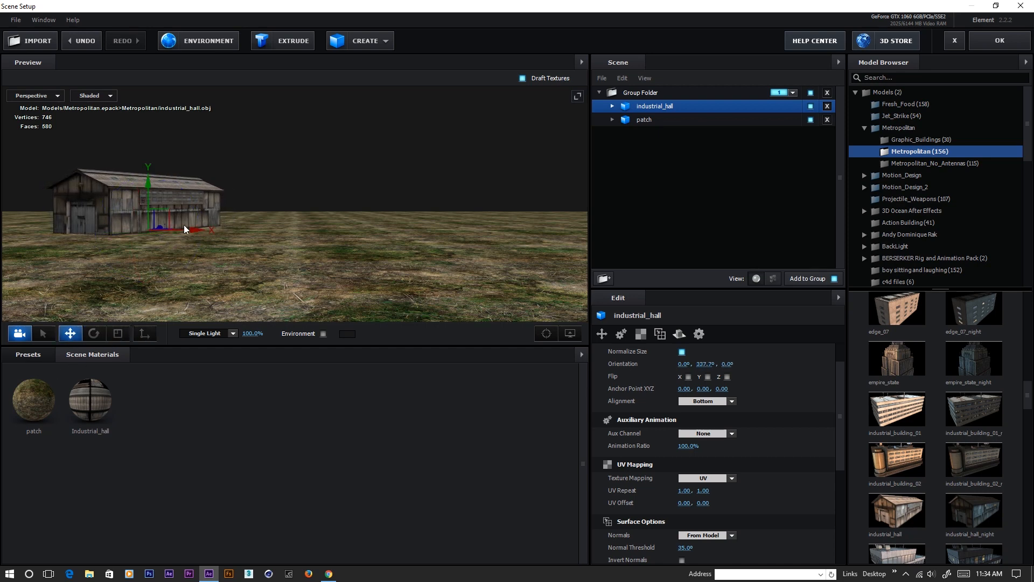
left_click_drag(191, 232, 221, 233)
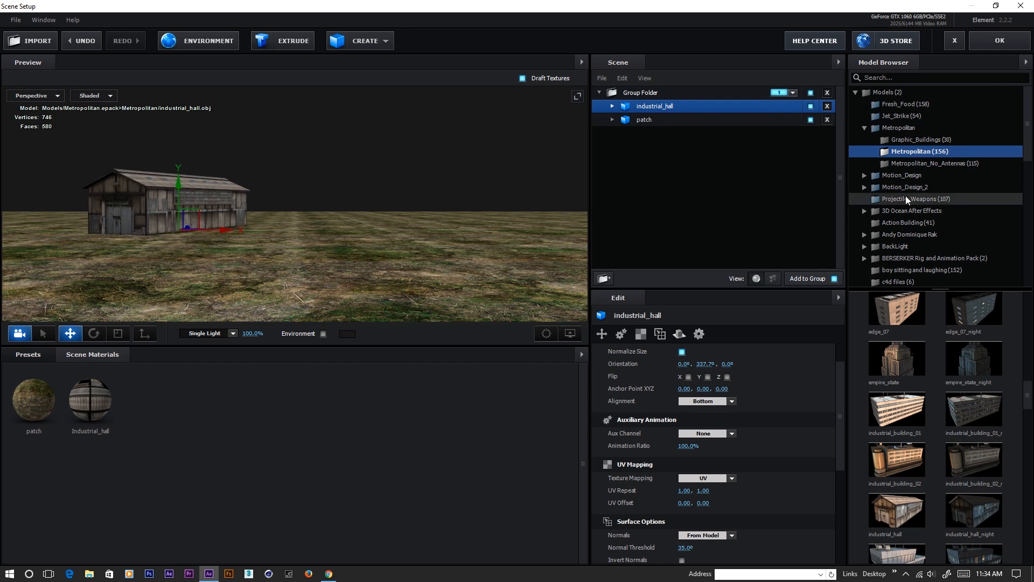
- Add the Tree 1 model from the Tree 1 folder of Tree Models to the scene
scroll(902, 196, "down", 2)
scroll(902, 196, "down", 5)
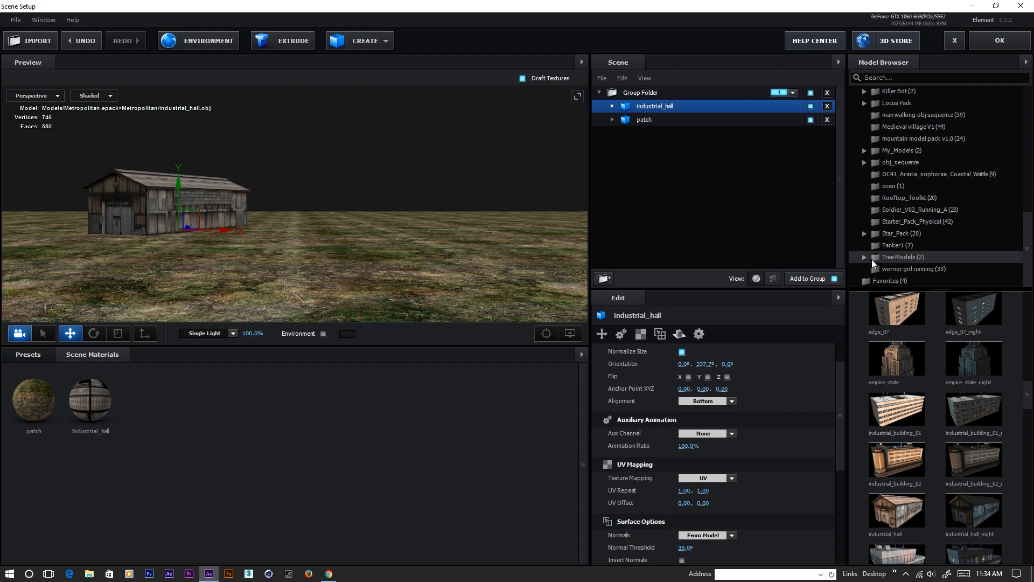
left_click_drag(340, 241, 290, 240)
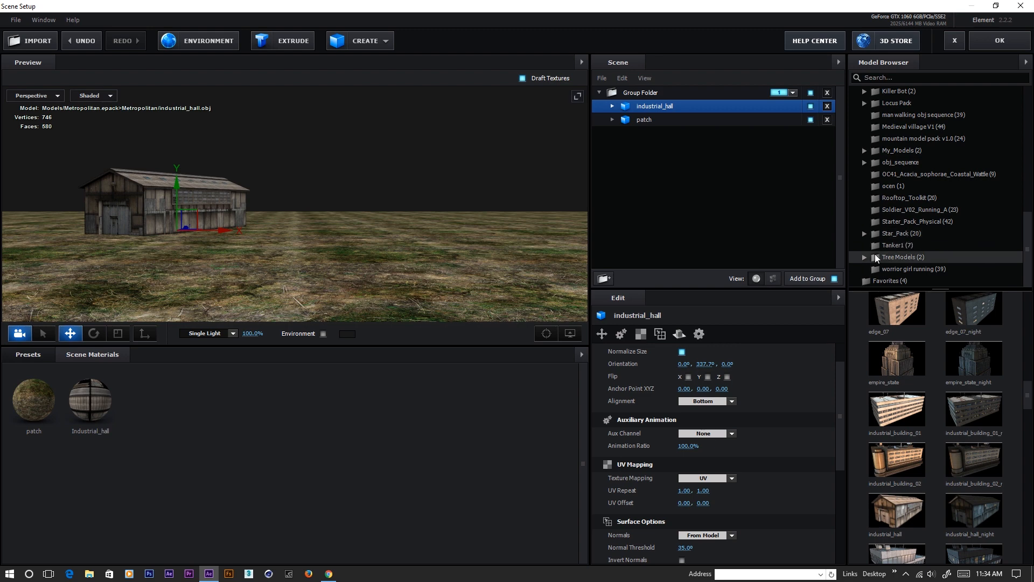
left_click(895, 257)
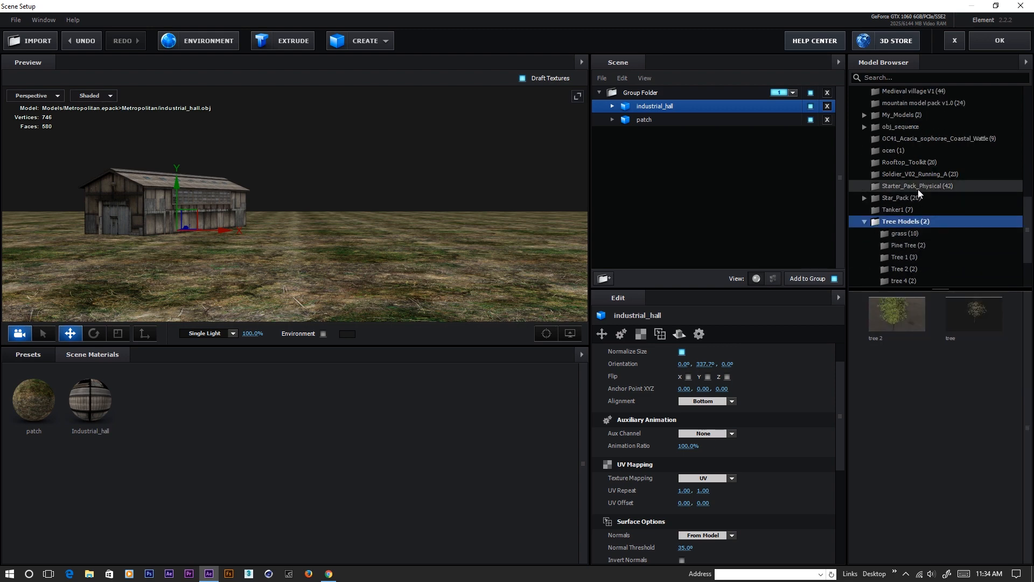
left_click(900, 257)
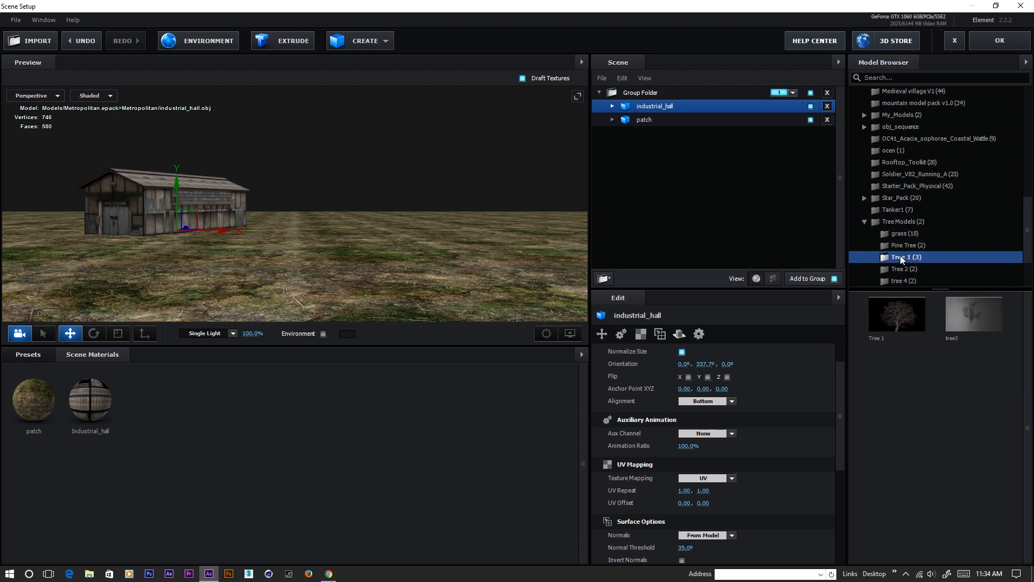
double_click(887, 318)
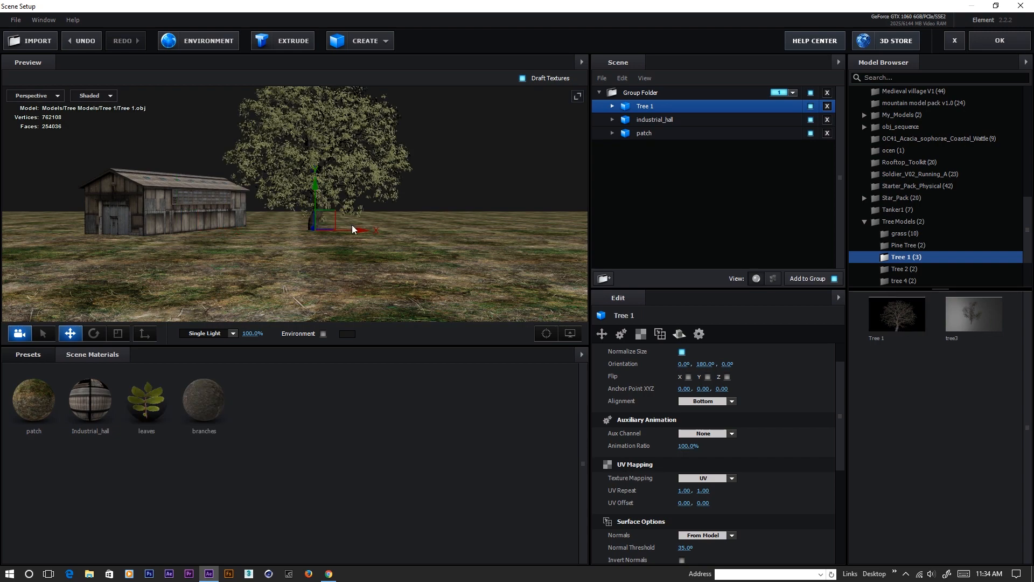
- Move the tree across the ground to stand behind the industrial hall
left_click_drag(358, 230, 189, 204)
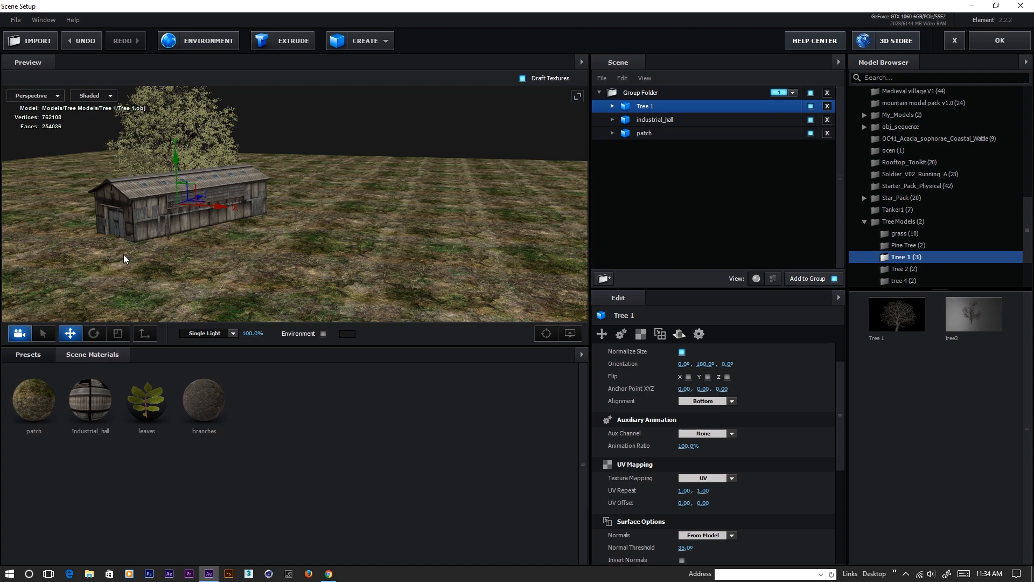
left_click_drag(125, 260, 139, 253)
left_click_drag(237, 228, 211, 249)
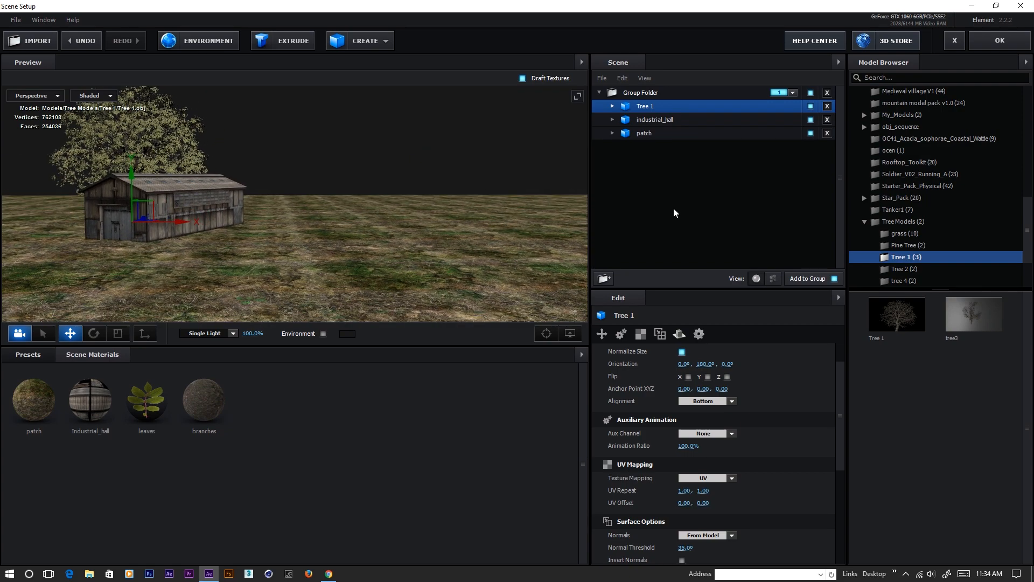
- Hide the leaves material of the tree behind the hall, leaving only its bare branches
left_click(613, 107)
left_click(659, 134)
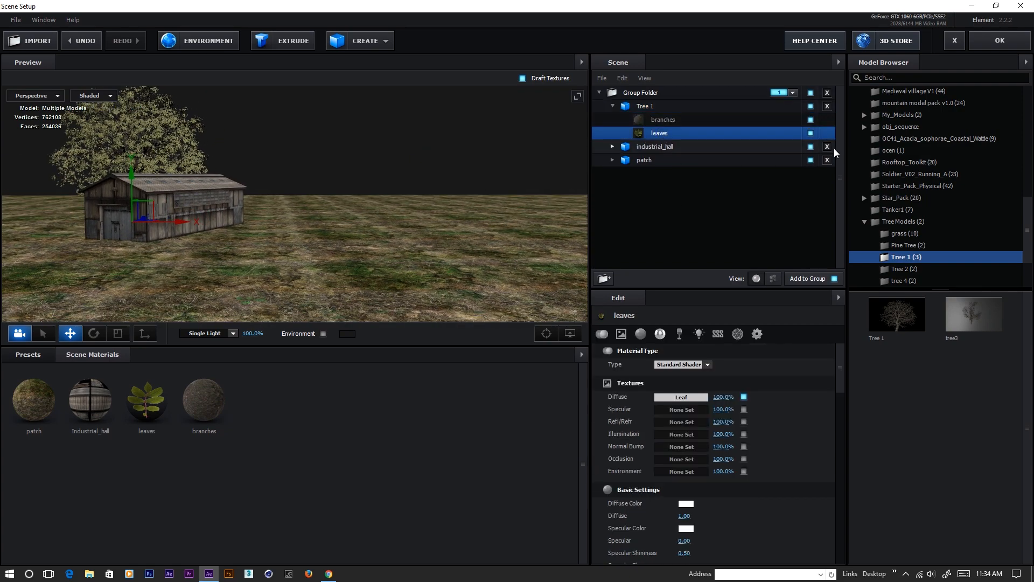
left_click(811, 133)
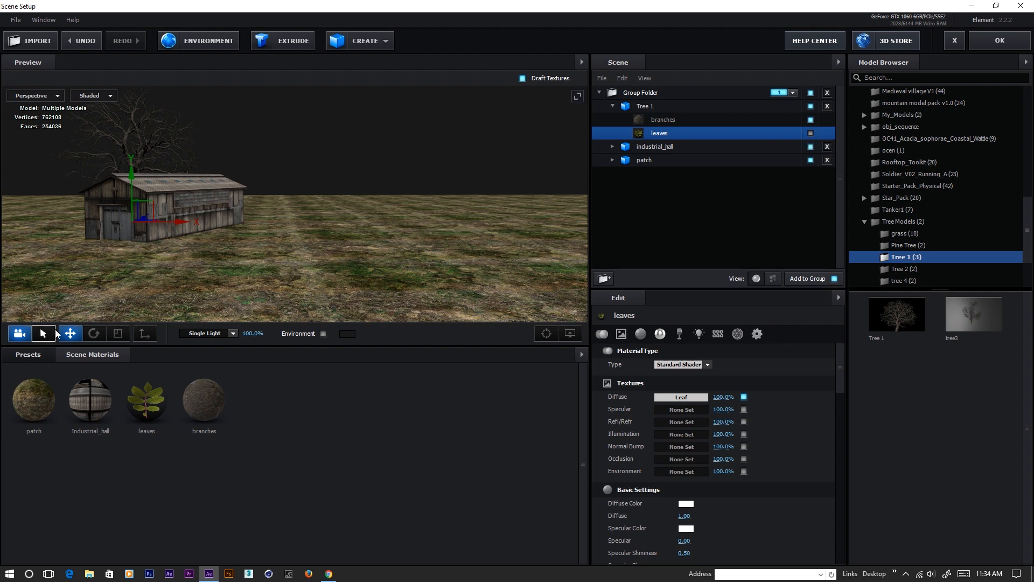
- Rotate the bare tree about its vertical axis behind the hall
left_click(94, 334)
left_click_drag(165, 231, 128, 236)
left_click(70, 334)
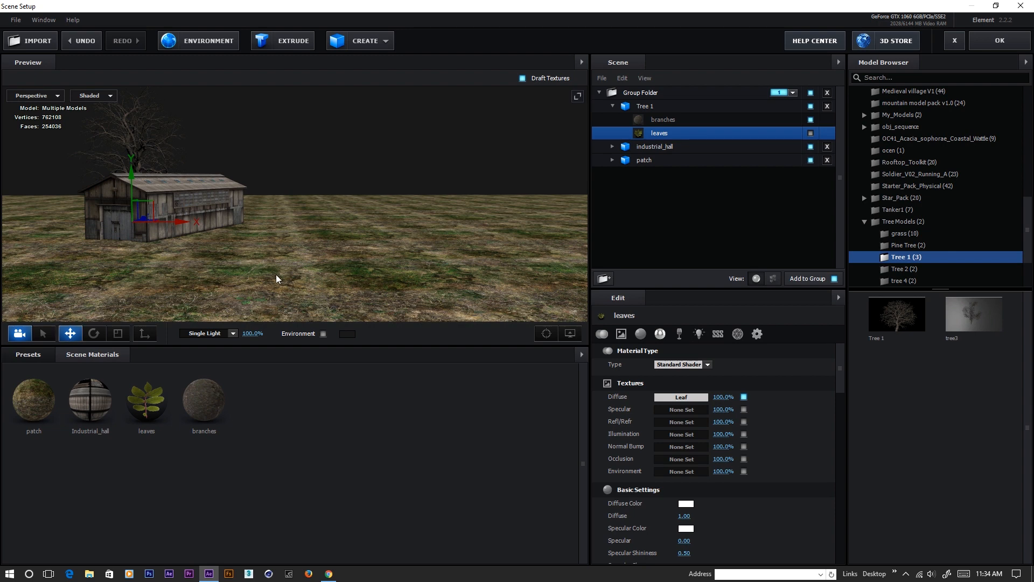
left_click(278, 249)
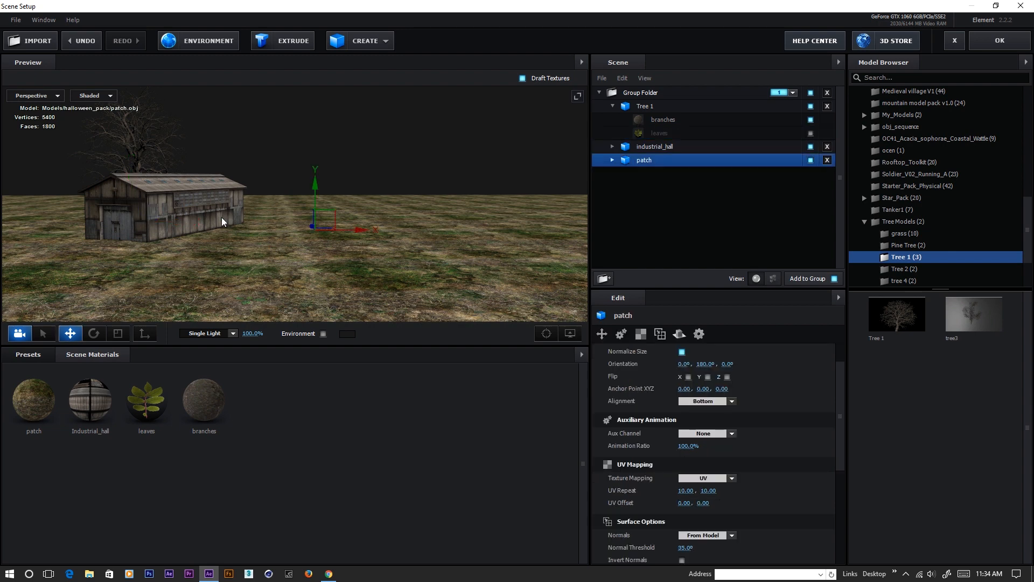
- Duplicate the bare tree and move the copy beside the original, to about X -2.47 and Z 0.30
left_click(645, 106)
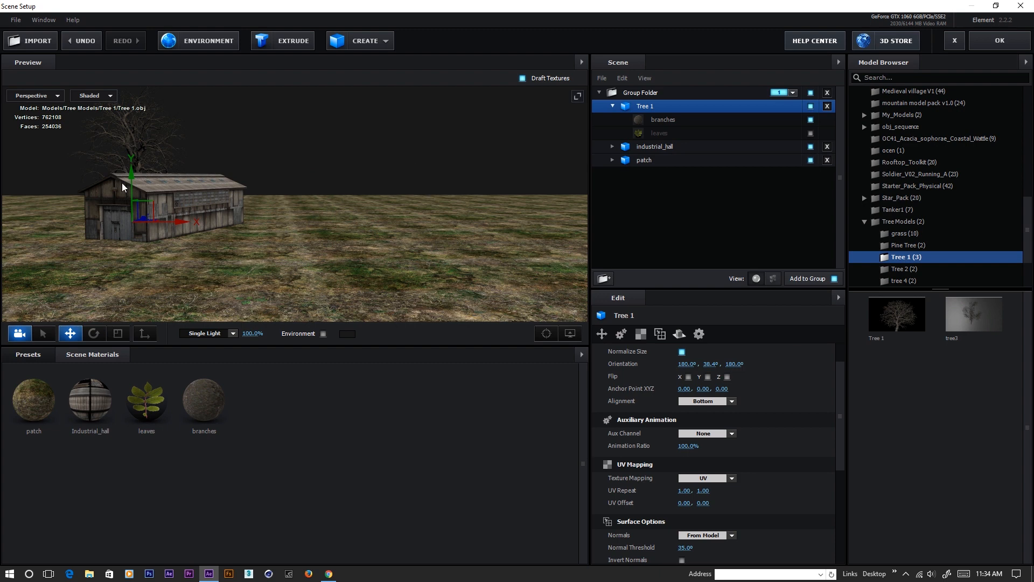
key("ctrl+d")
left_click_drag(167, 222, 113, 222)
left_click_drag(204, 223, 195, 226)
left_click_drag(133, 210, 108, 213)
left_click_drag(281, 259, 288, 254)
left_click_drag(111, 232, 150, 233)
- Scale the duplicated tree uniformly to about 77.8% and rotate it to a Y orientation of about 353.5°
scroll(680, 390, "up", 2)
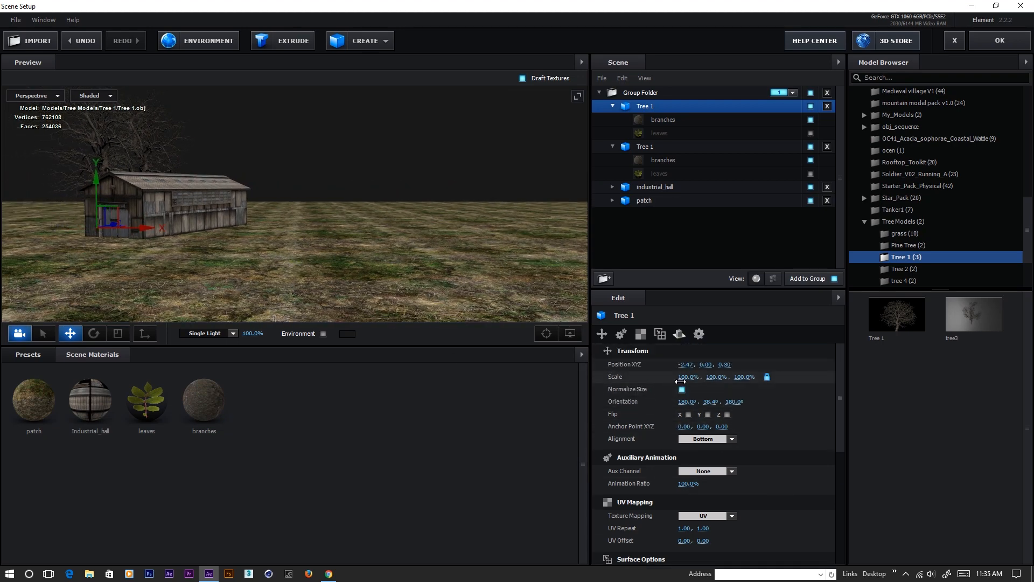
left_click_drag(690, 377, 79, 329)
left_click(94, 333)
left_click_drag(131, 233, 164, 243)
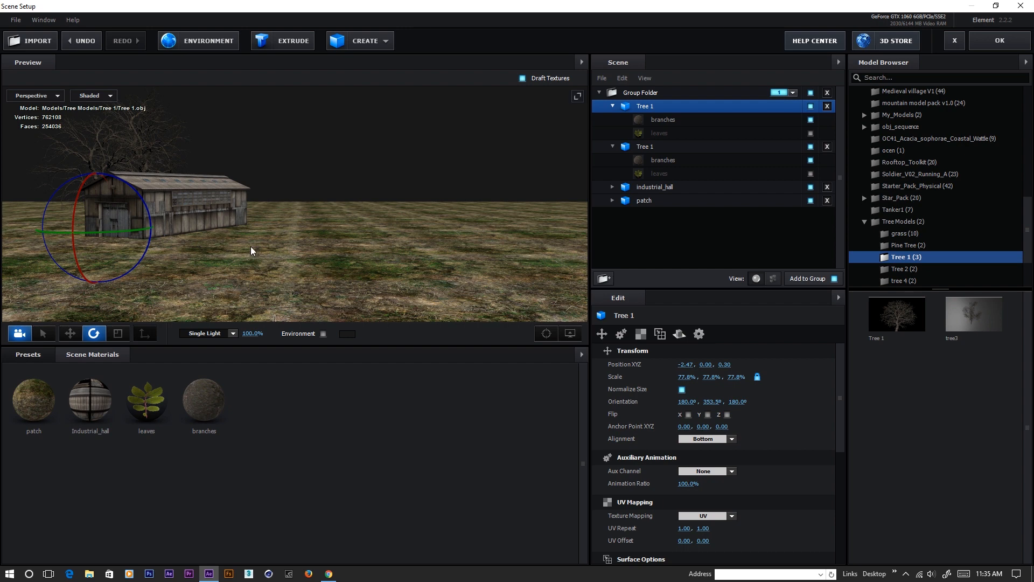
- Duplicate the smaller tree, move the copy to the far right at about X 2.20, and scale it uniformly to about 110.8%
left_click(612, 107)
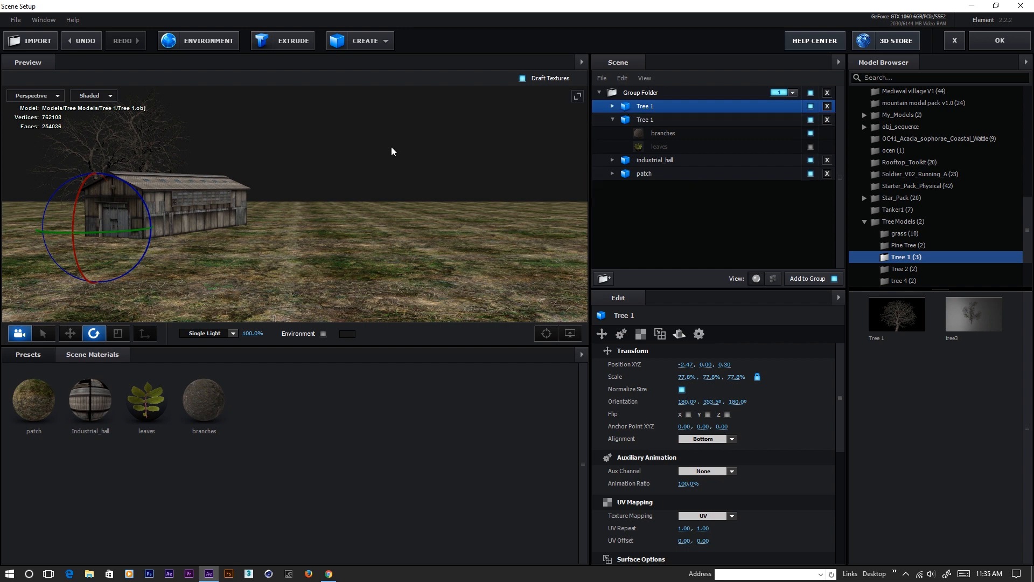
left_click(71, 333)
key("ctrl+d")
left_click_drag(142, 229, 560, 294)
left_click_drag(682, 377, 706, 377)
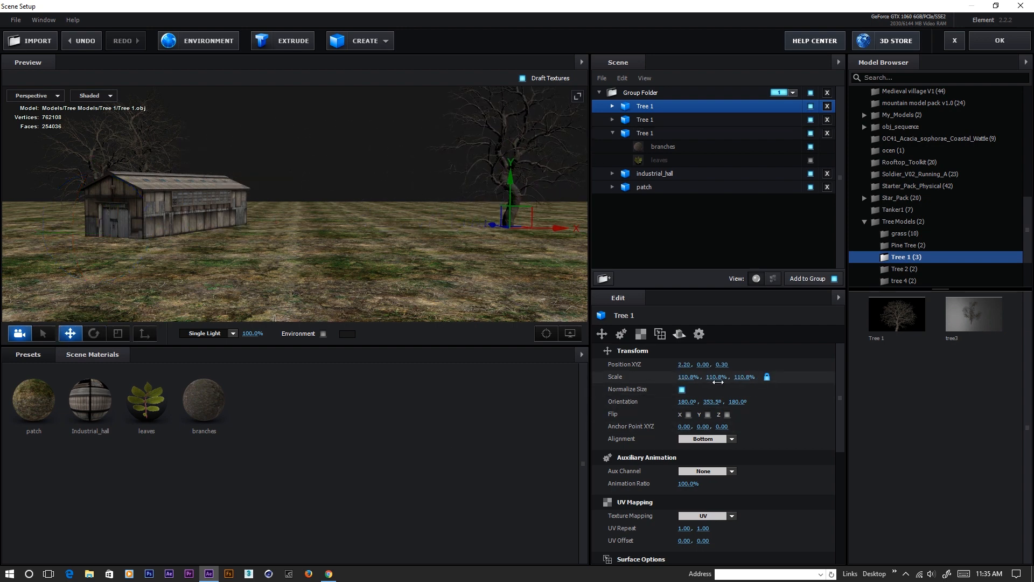
- Show the leaves material on the far-right tree and rotate that tree about its vertical axis
left_click(612, 106)
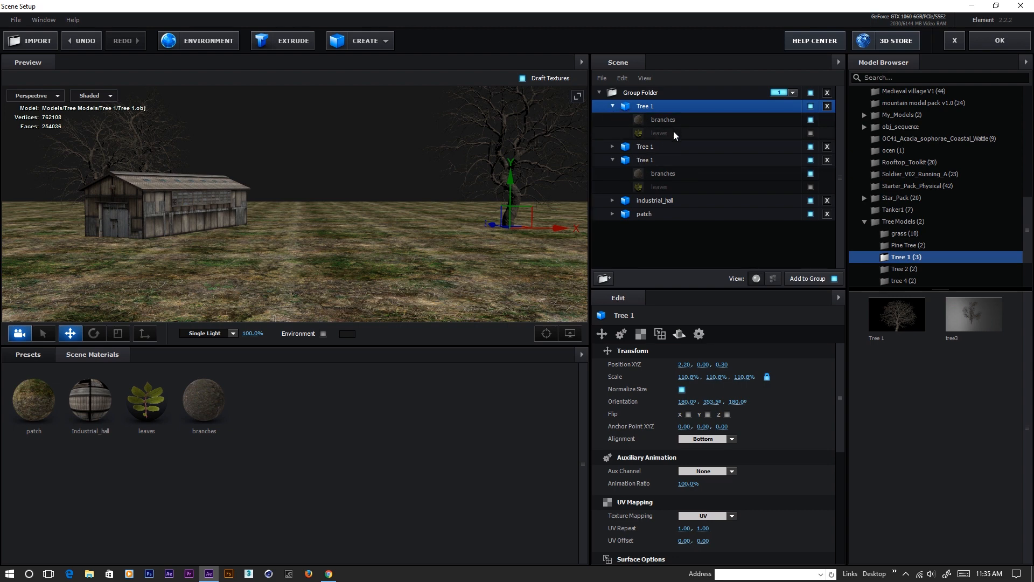
left_click(699, 135)
left_click(812, 134)
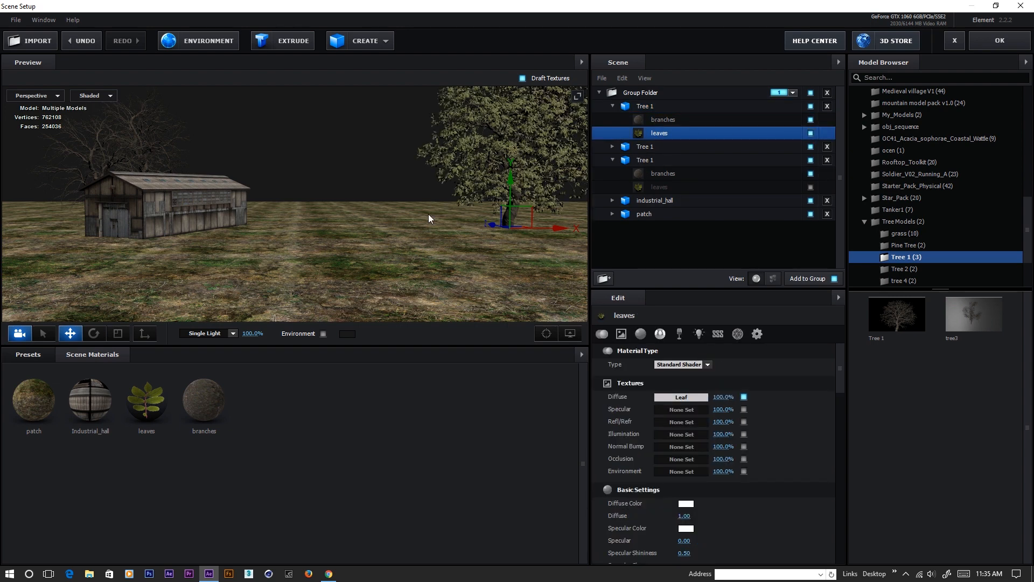
left_click(93, 333)
left_click_drag(503, 235, 469, 234)
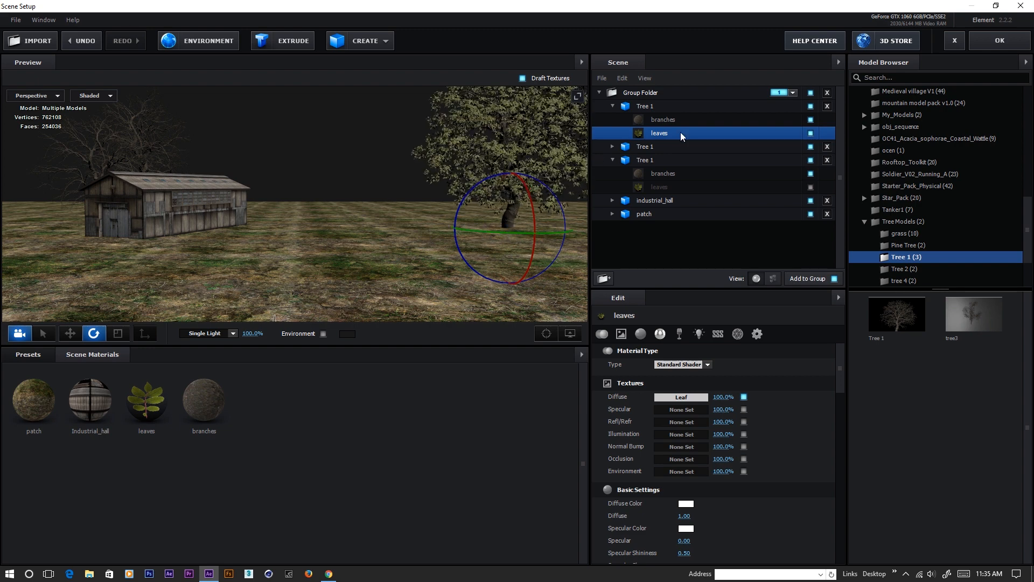
- Duplicate the smaller bare tree beside the hall and move the copy to about X -1.81 and Z -2.85
left_click(613, 160)
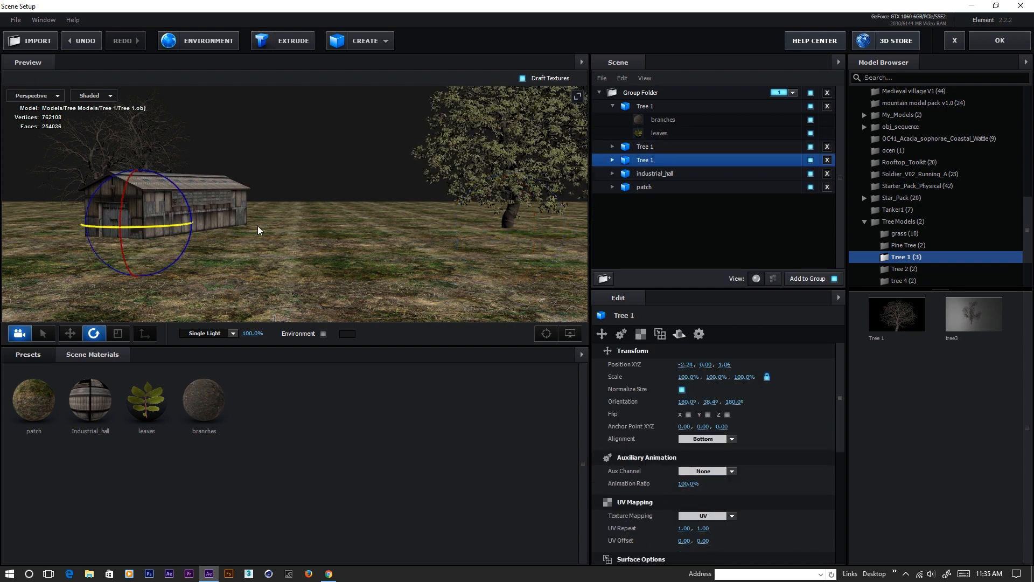
left_click(647, 146)
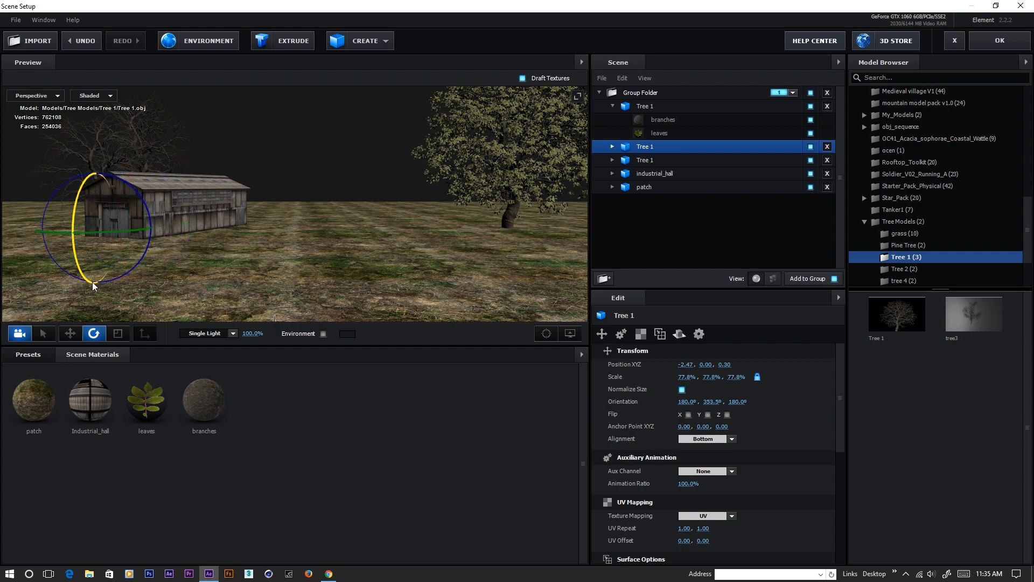
left_click(70, 333)
left_click_drag(184, 249, 58, 224)
key("ctrl+d")
left_click_drag(245, 264, 218, 254)
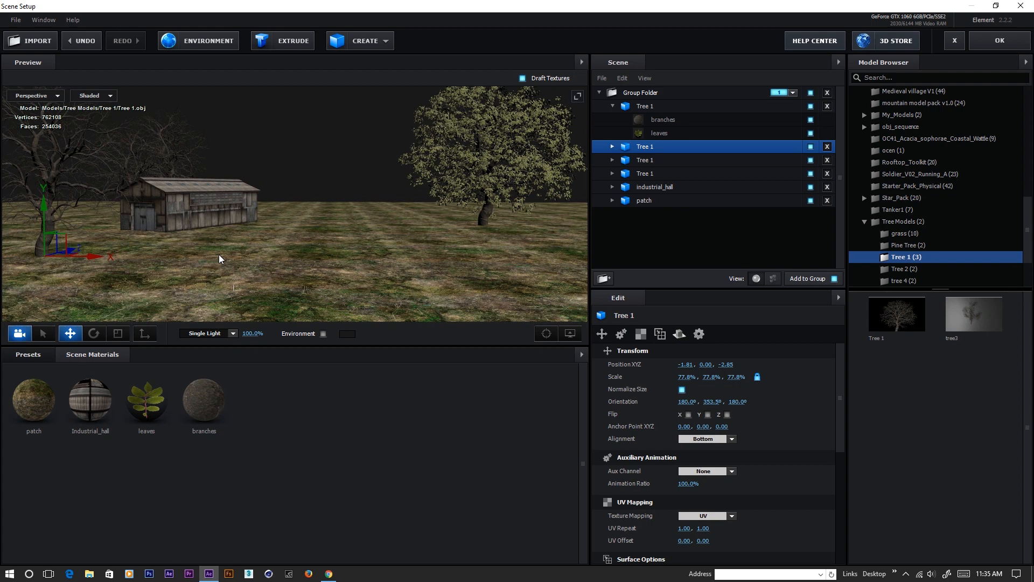
- Rotate the new foreground tree to a Y orientation of about 36.9°
left_click(93, 334)
left_click_drag(88, 262, 30, 269)
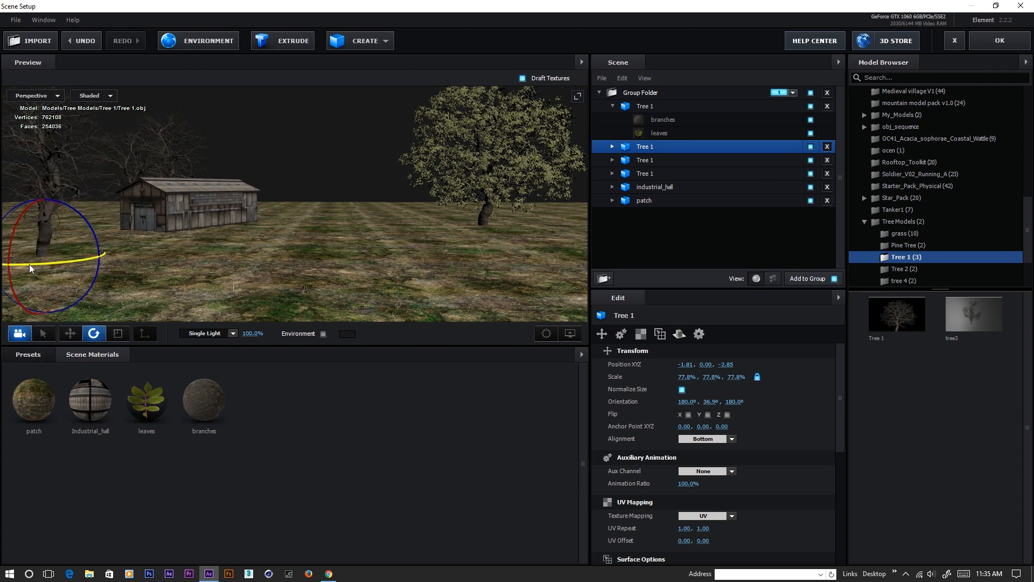
mouse_move(289, 233)
left_mouse_down()
mouse_move(280, 250)
mouse_move(260, 244)
mouse_move(282, 247)
left_mouse_up()
left_click_drag(141, 240, 76, 214)
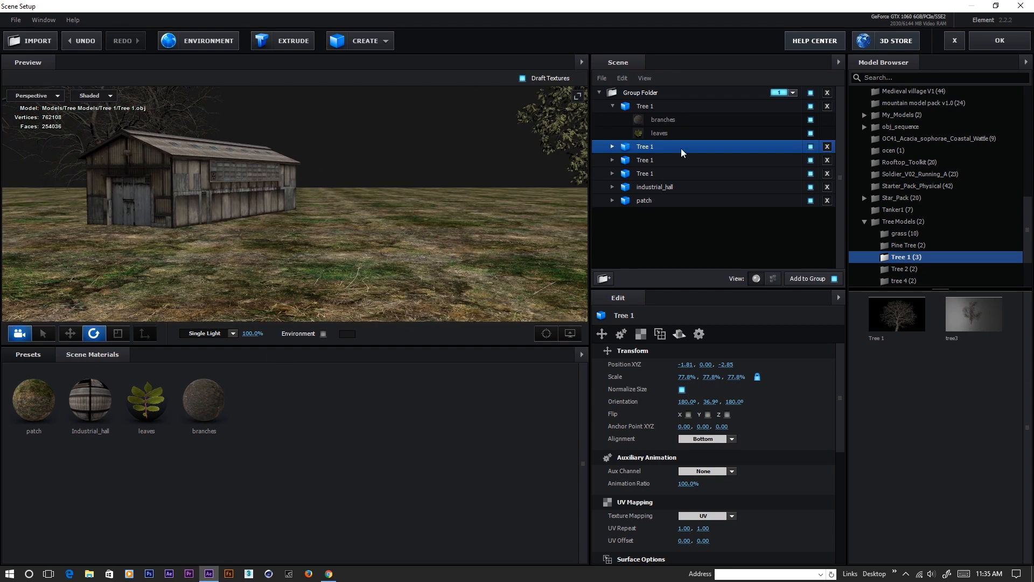
- Lower the industrial hall slightly into the ground, to about Y -0.01
left_click(645, 185)
left_click(79, 337)
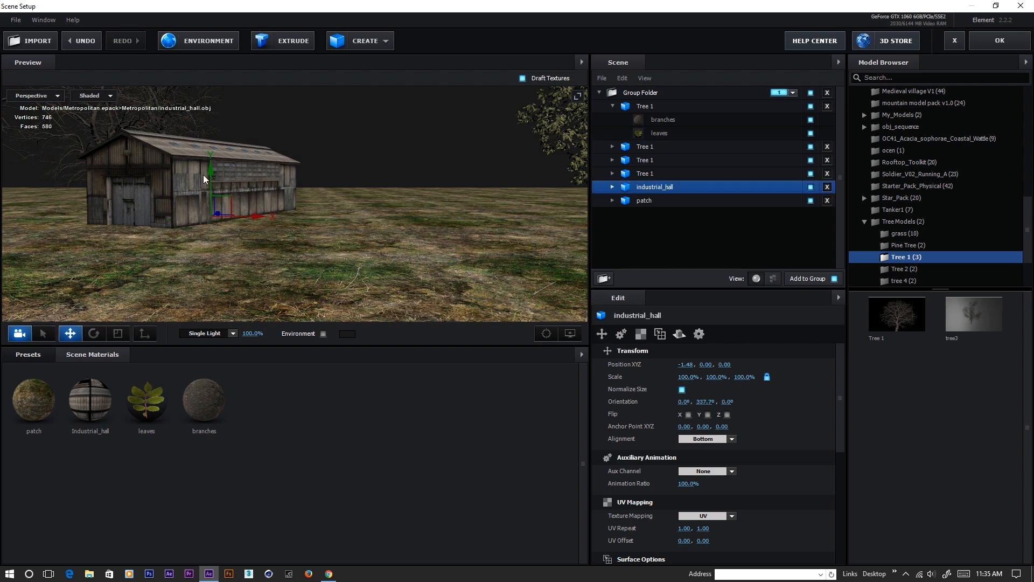
left_click_drag(211, 169, 211, 172)
left_click_drag(191, 251, 205, 236)
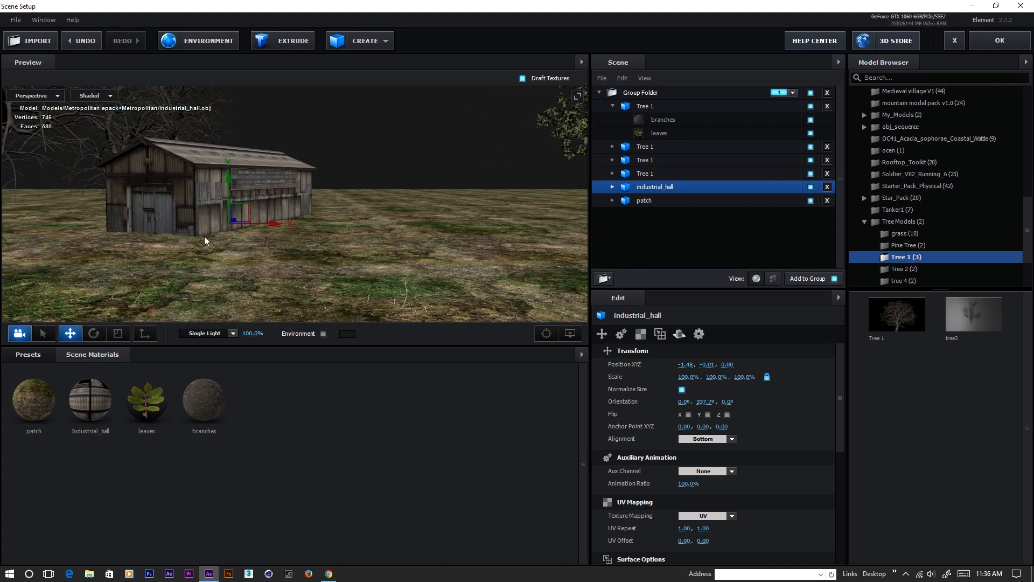
- Add the Rooftop_Barrels_Set model from the Rooftop_Toolkit folder to the scene
left_click(868, 223)
scroll(890, 141, "up", 3)
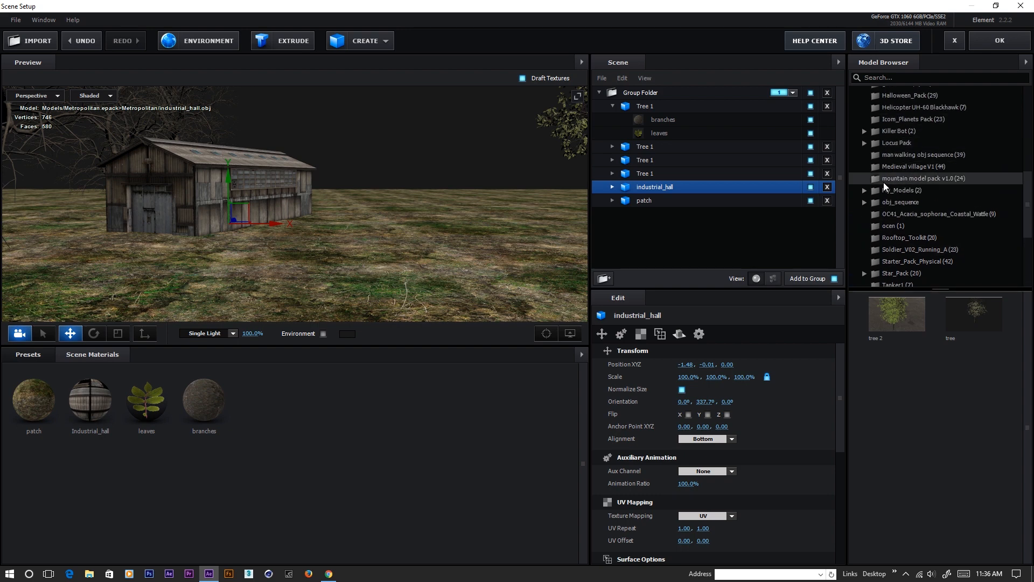
scroll(900, 184, "down", 2)
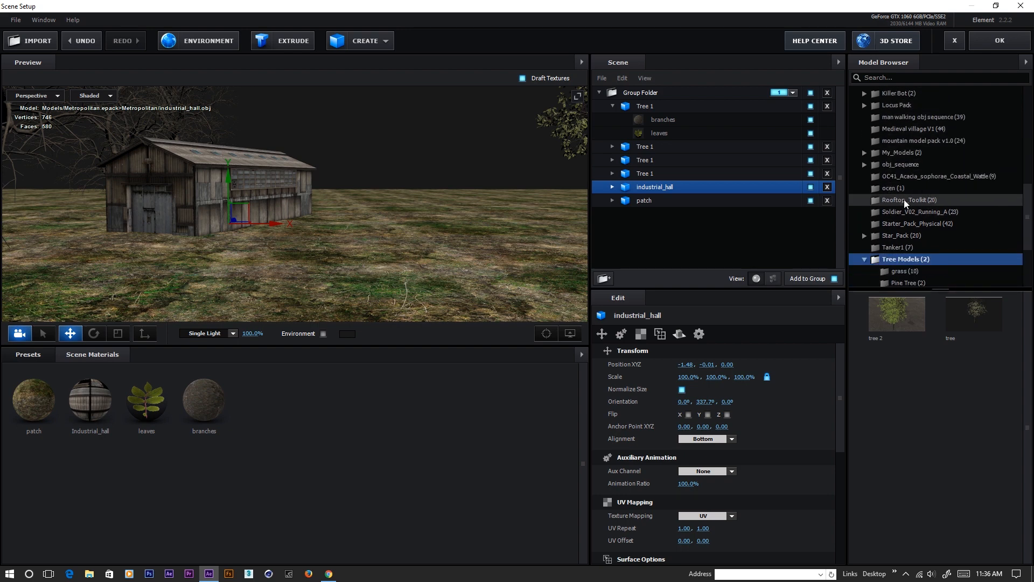
left_click(904, 199)
scroll(945, 439, "down", 2)
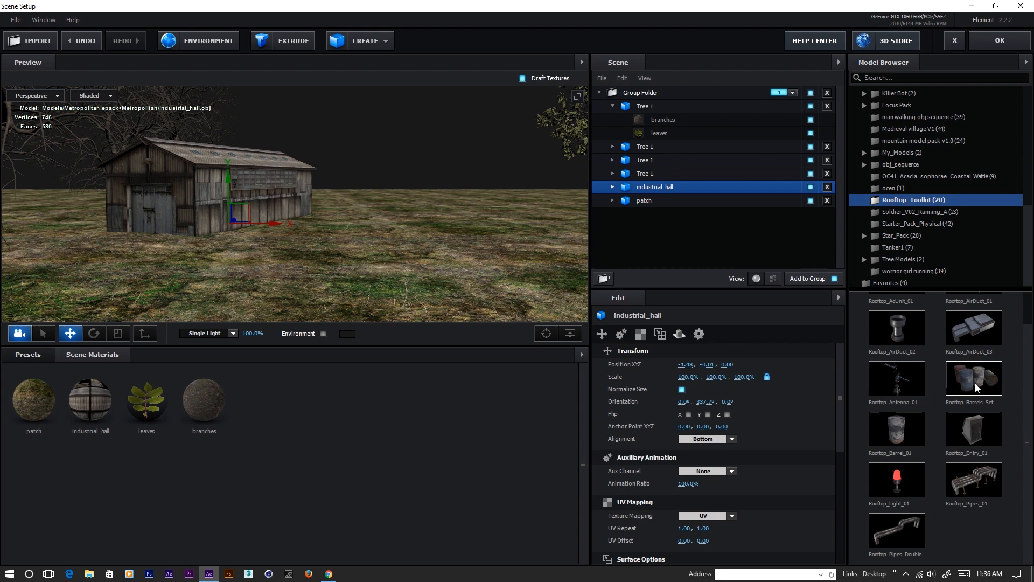
double_click(987, 383)
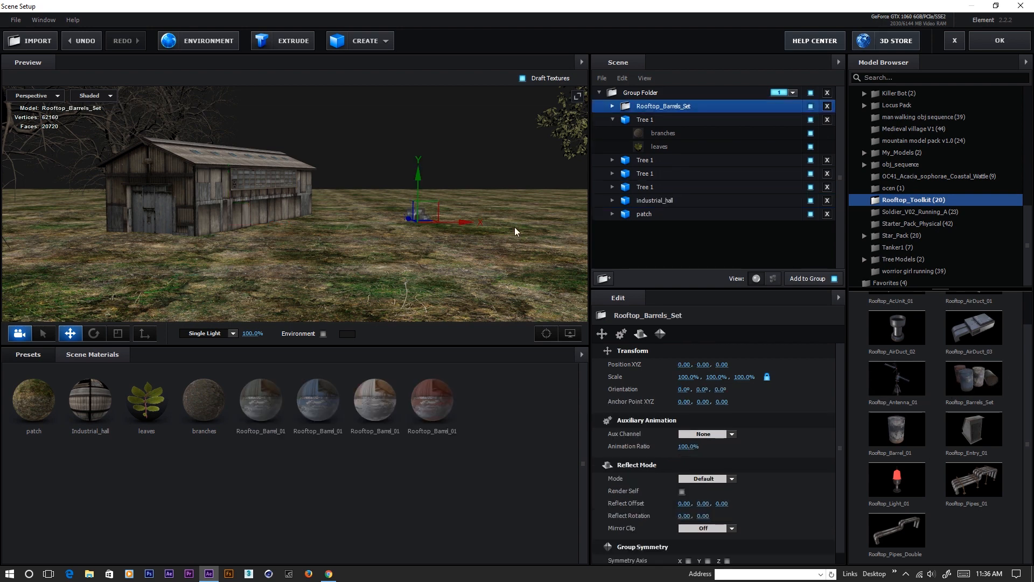
- Move the barrel set in front of the industrial hall, to about X -1.84 and Z -1.14
left_click_drag(463, 222, 186, 222)
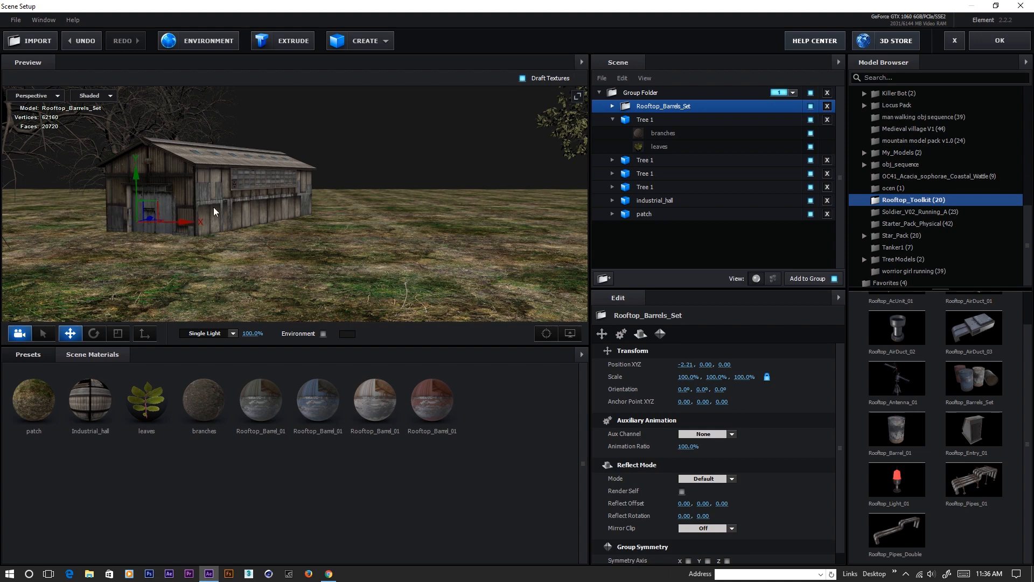
left_click_drag(246, 192, 271, 235)
left_click_drag(273, 138, 119, 238)
left_click_drag(171, 257, 214, 256)
left_click_drag(139, 253, 144, 249)
left_click_drag(271, 285, 293, 259)
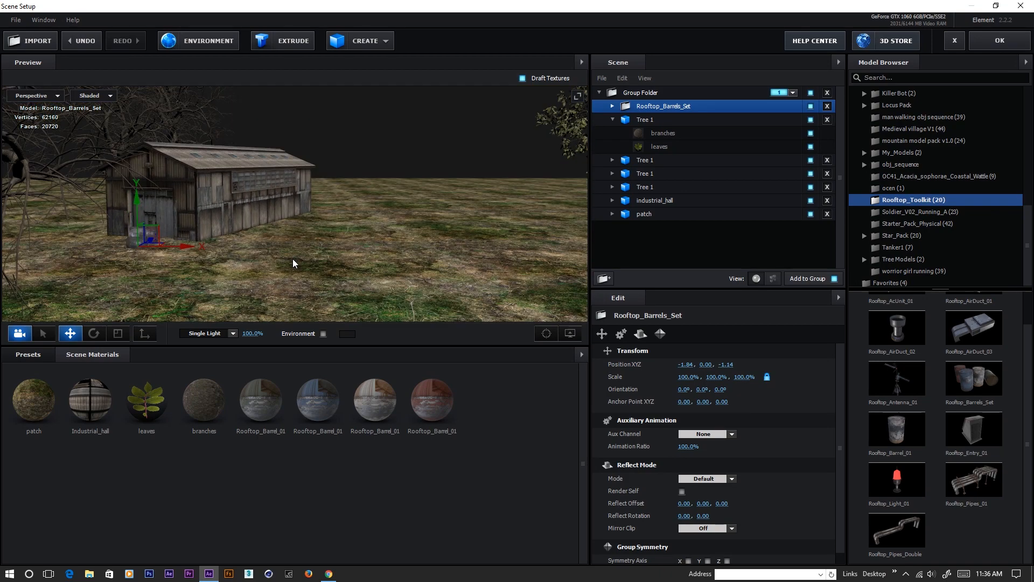
- Scale the barrel set uniformly to about 199.5% and shift it to about X -1.71 and Z -1.29
left_click_drag(687, 376, 738, 377)
left_click_drag(183, 249, 221, 250)
left_click_drag(361, 249, 202, 248)
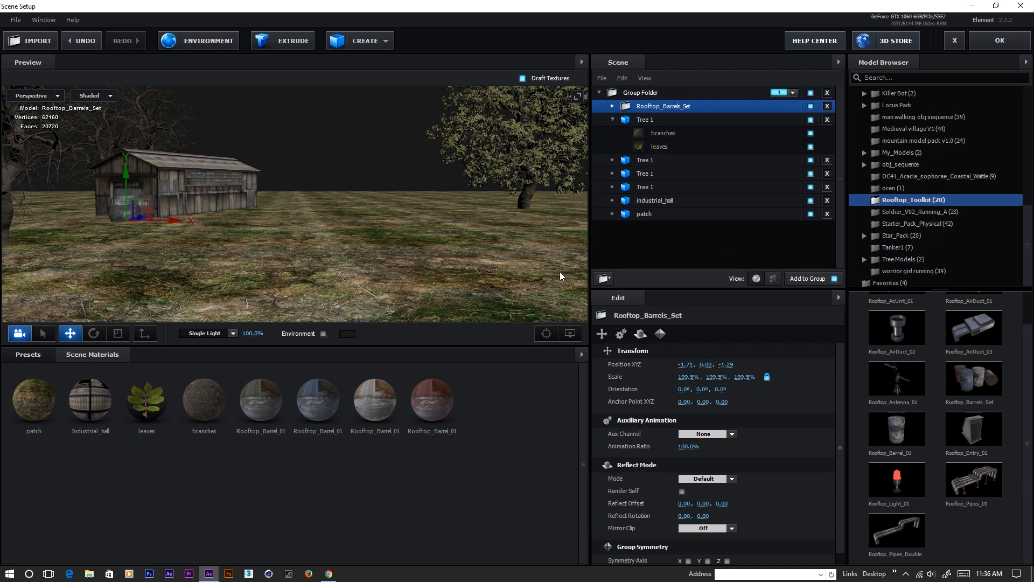
- Add the tanker_exploded model from the Tanker1 folder, placed at about X 1.32 and scaled uniformly to about 48%
scroll(916, 242, "down", 1)
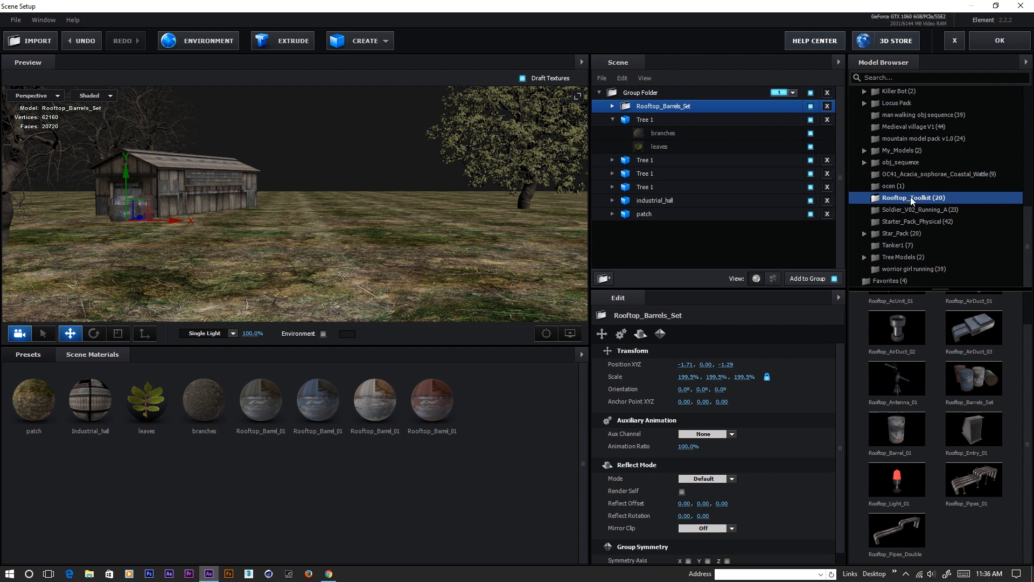
left_click(904, 245)
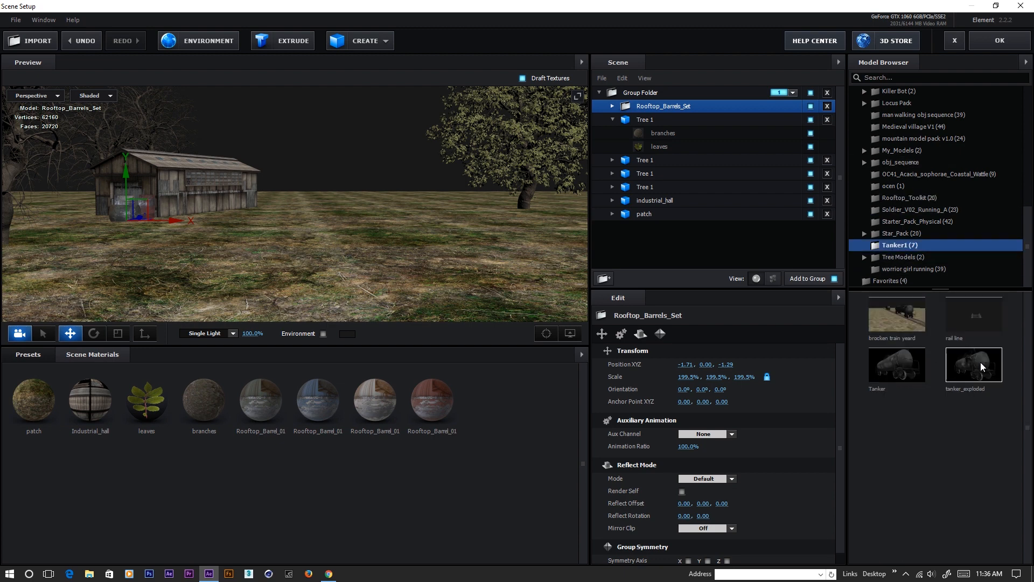
double_click(978, 368)
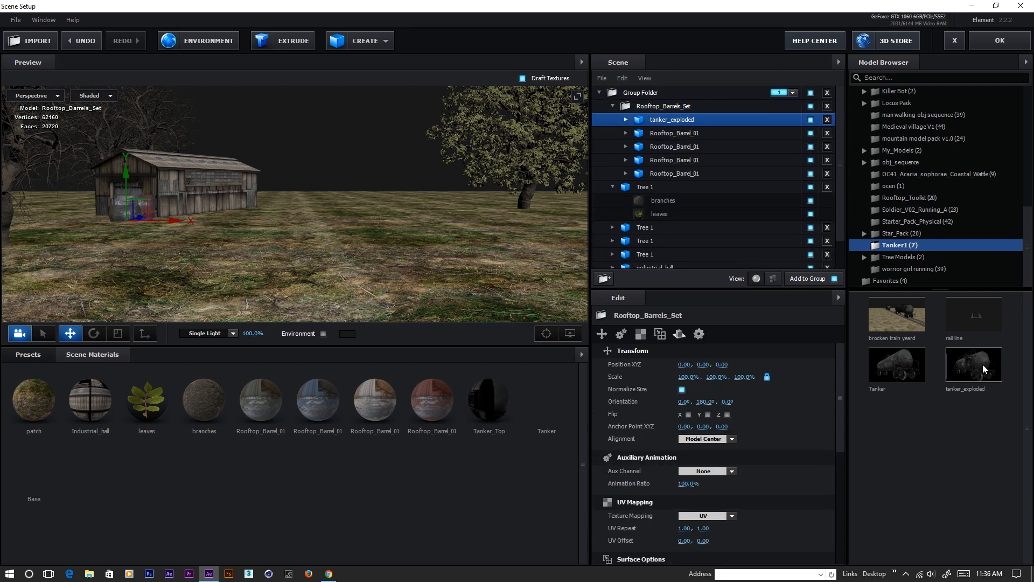
left_click_drag(179, 225, 468, 292)
left_click(682, 389)
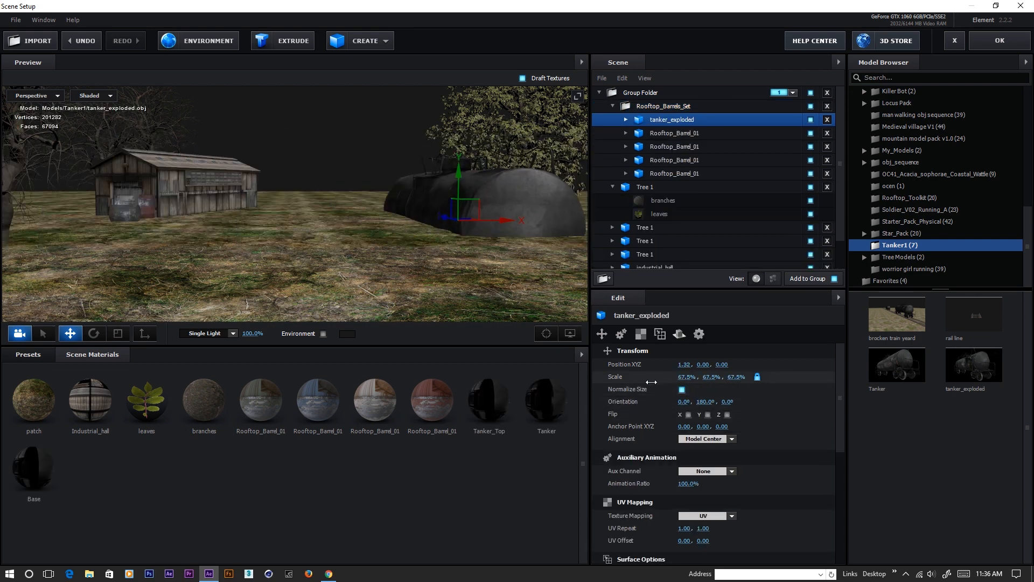
- Move the exploded tanker to about X 1.19 and Z -0.49 and rotate it to a Y orientation of about 89°
left_click(93, 333)
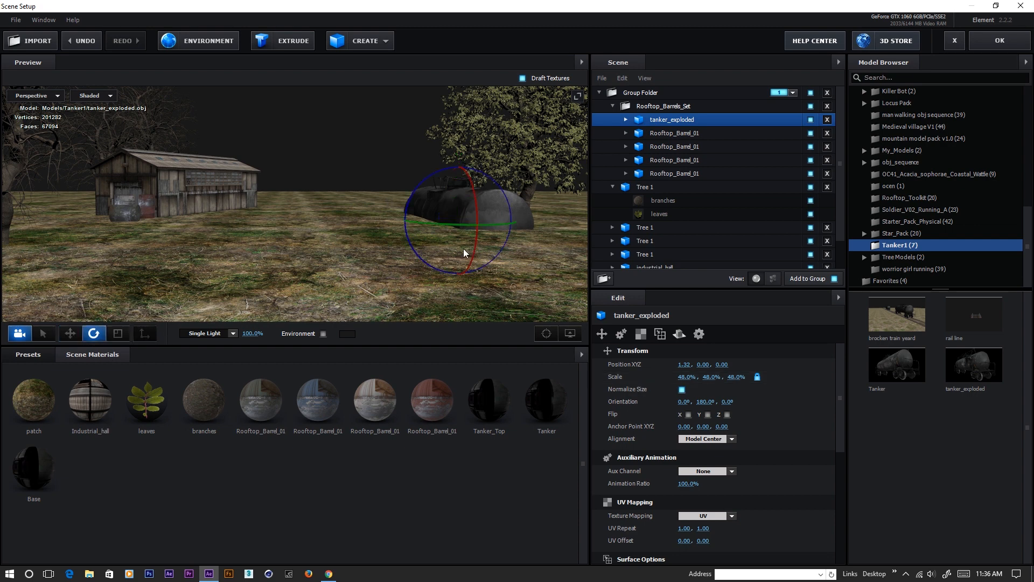
left_click_drag(450, 232, 700, 242)
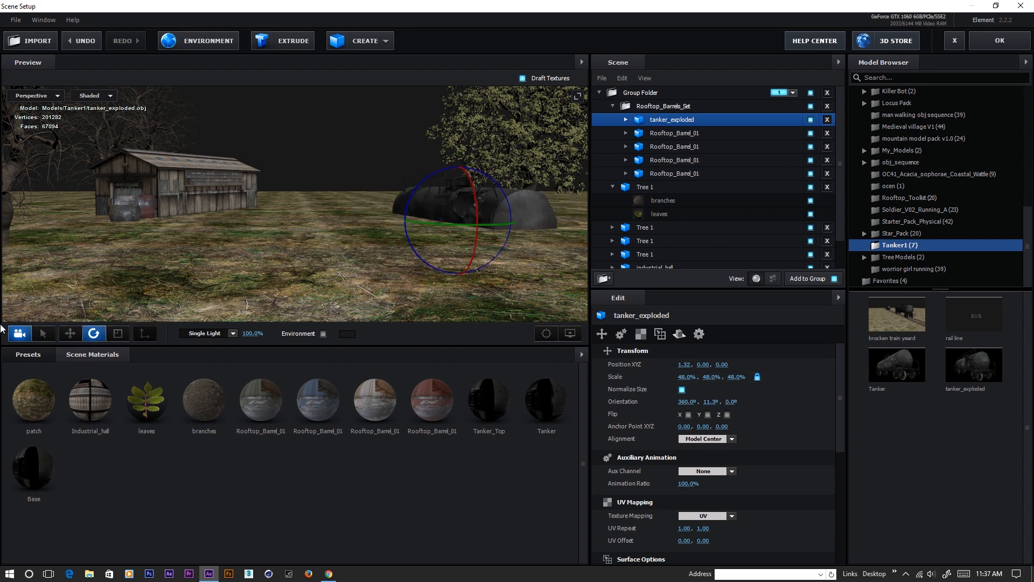
left_click(69, 334)
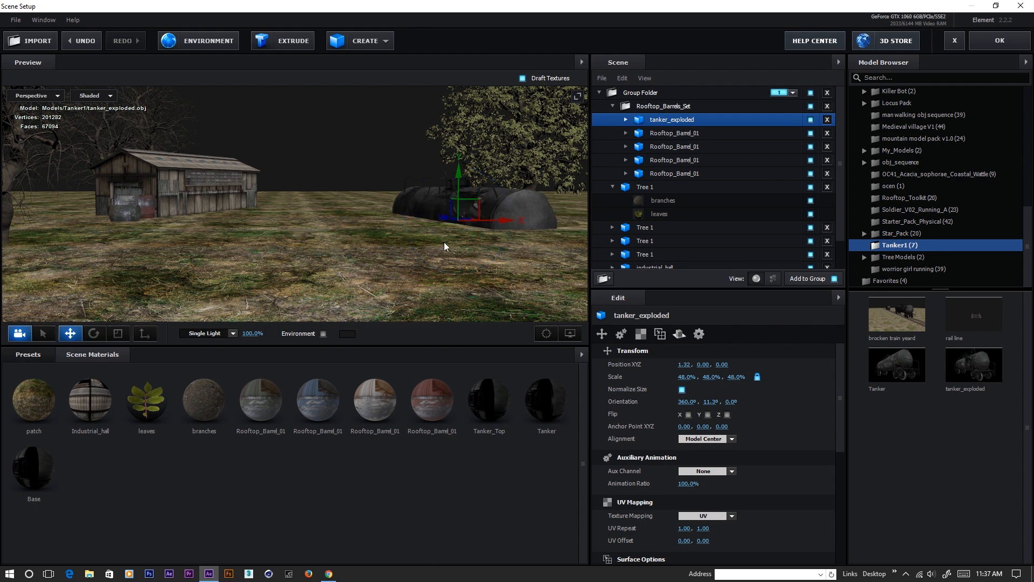
left_click_drag(444, 216, 517, 242)
left_click(93, 334)
left_click_drag(451, 240, 548, 237)
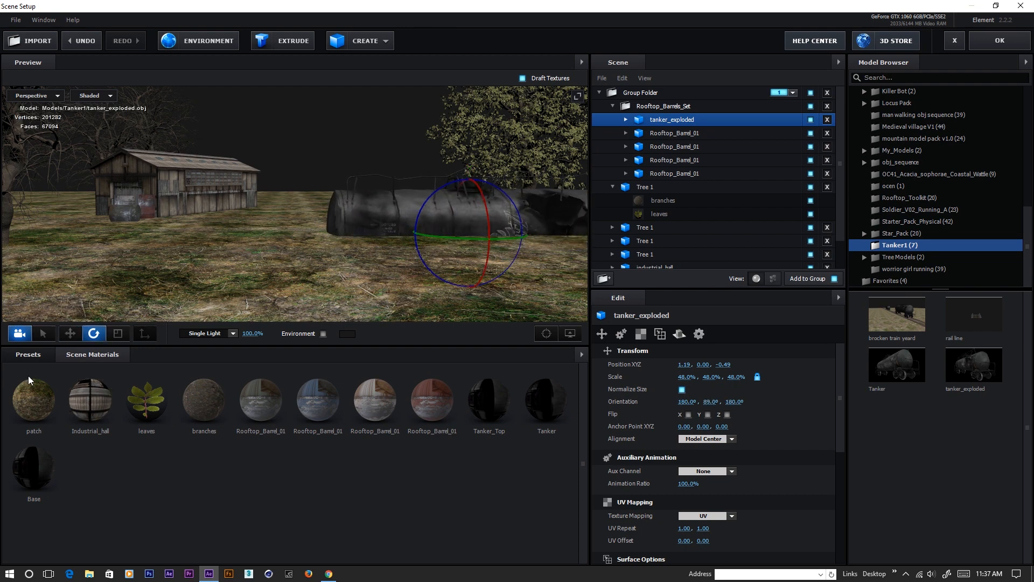
- Scale the exploded tanker uniformly to about 40.5% and rotate it to a Y orientation of about 38.9°
left_click(70, 334)
mouse_move(685, 377)
left_mouse_down()
mouse_move(668, 380)
mouse_move(677, 379)
left_mouse_up()
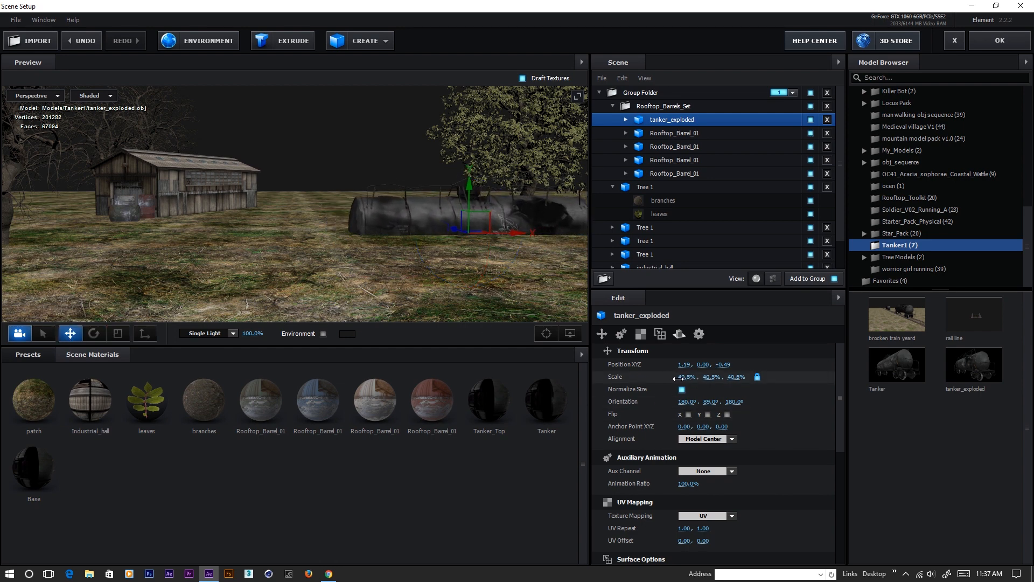
left_click(94, 333)
left_click_drag(457, 237, 403, 238)
left_click_drag(185, 202, 335, 294)
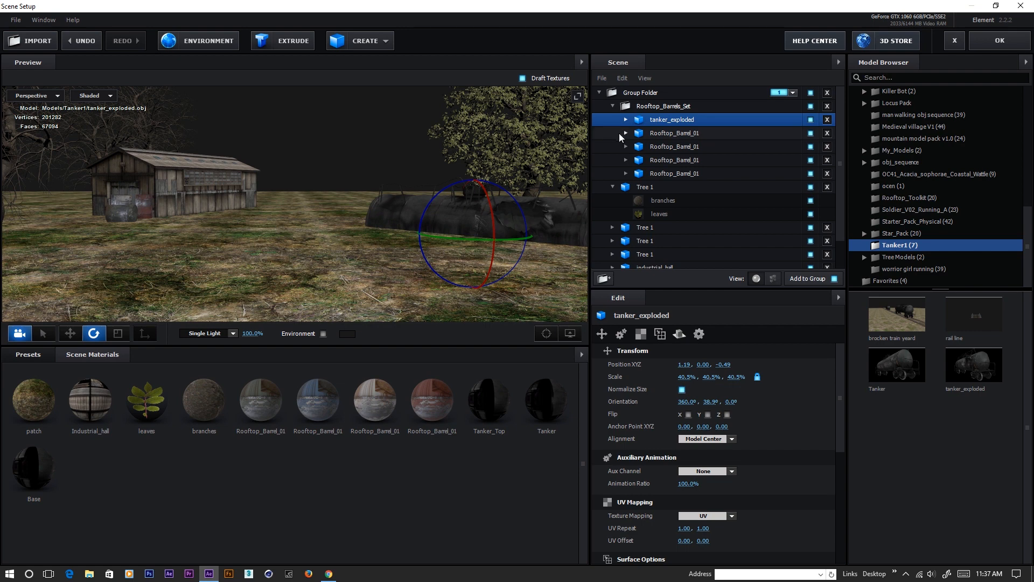
- Collapse the group folder and add the mountains_007 model from the mountain model pack v1.0 folder
left_click(598, 93)
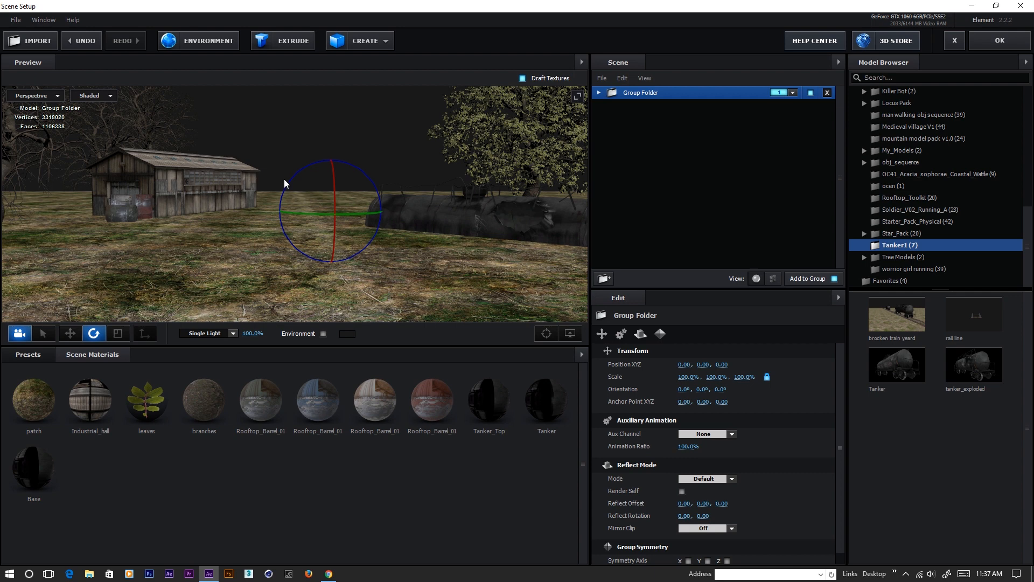
left_click_drag(116, 222, 217, 228)
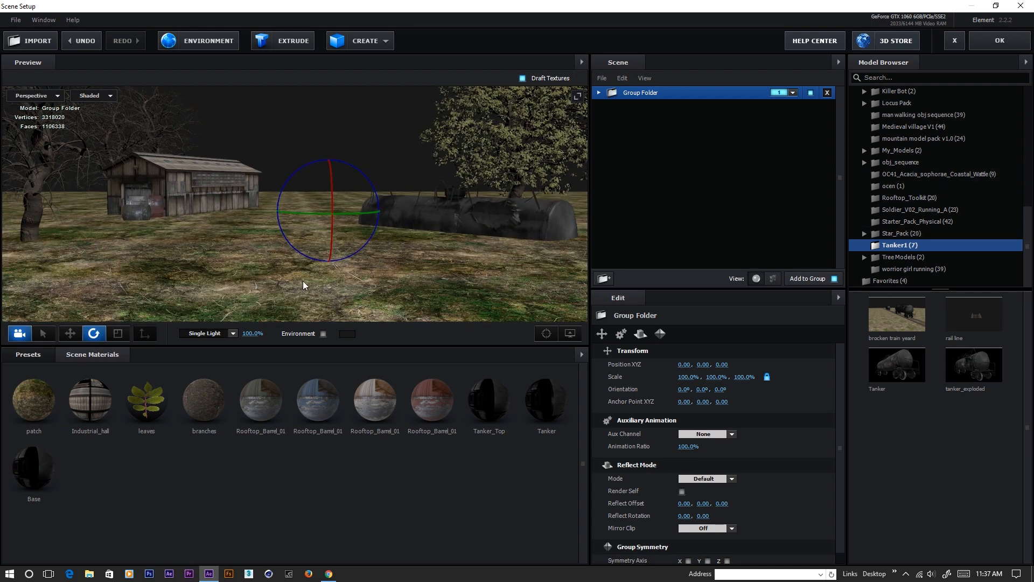
scroll(889, 191, "up", 3)
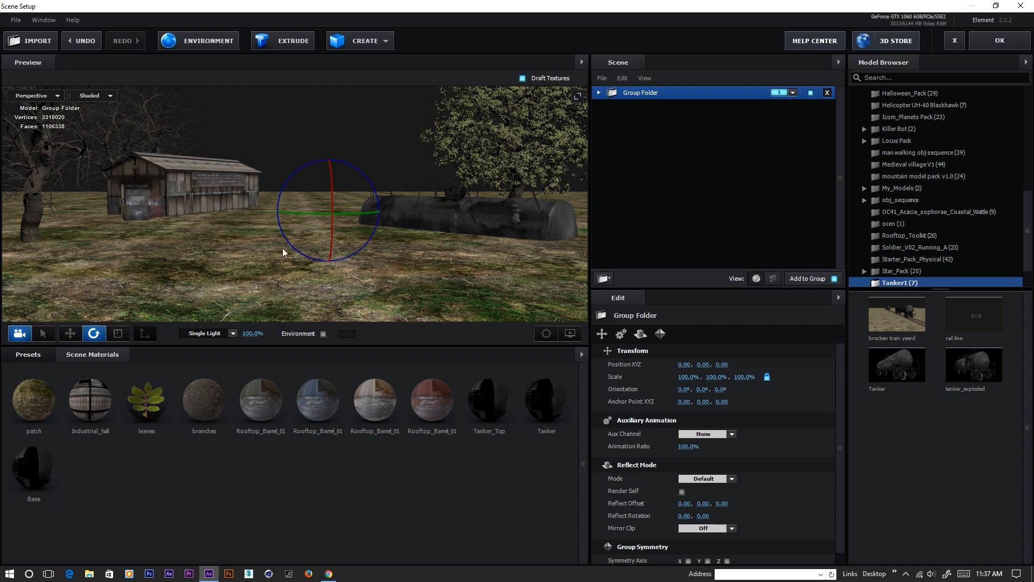
left_click(901, 177)
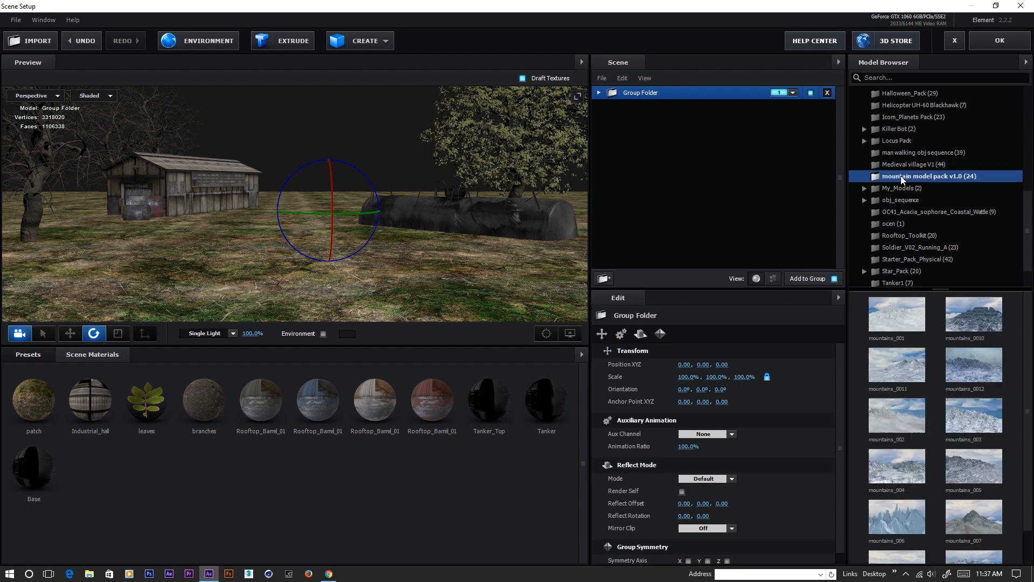
scroll(898, 421, "down", 1)
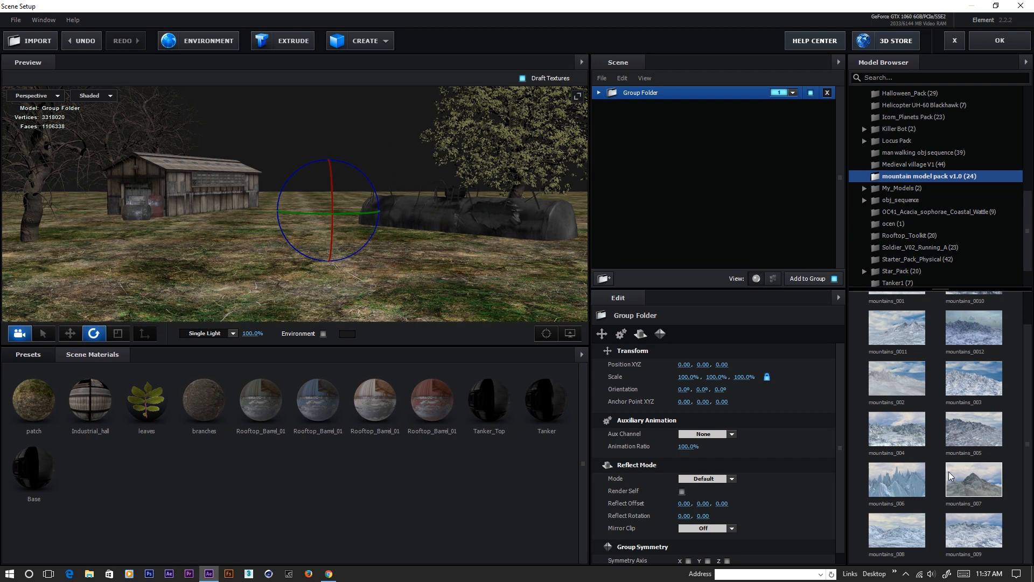
left_click(974, 484)
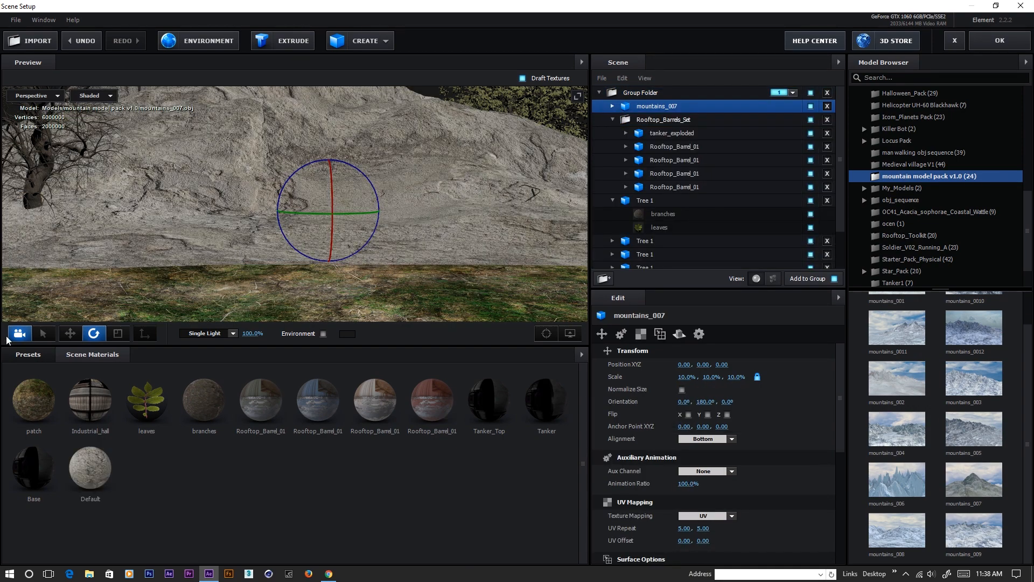
- Push the mountain back behind the hall and trees, to about Z 10.72
left_click(70, 333)
left_click_drag(484, 205, 530, 303)
left_click_drag(65, 253, 361, 234)
scroll(309, 212, "up", 3)
scroll(282, 219, "up", 2)
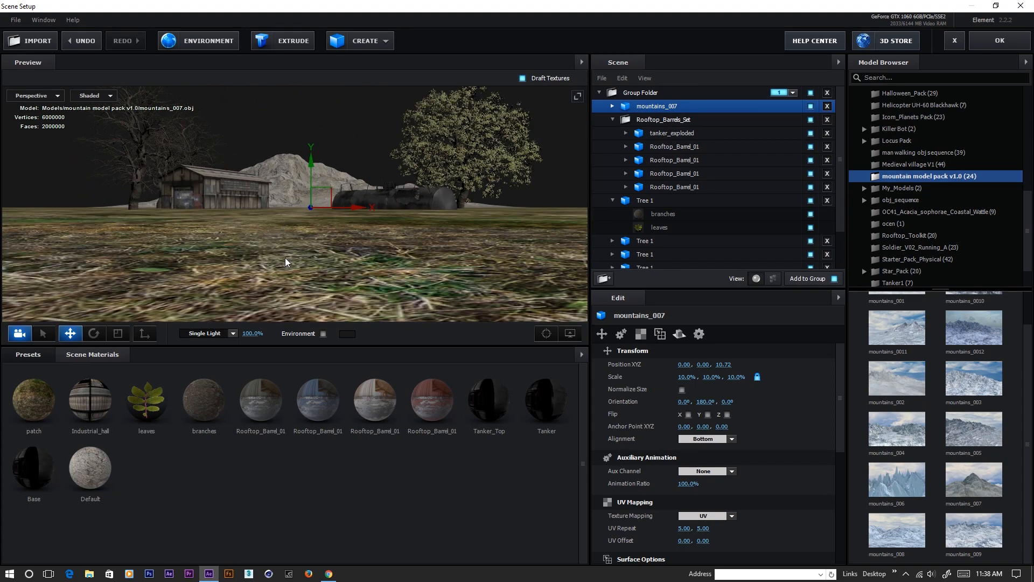
- Rotate the exploded tanker to a Y orientation of about 48.9°
left_click(94, 333)
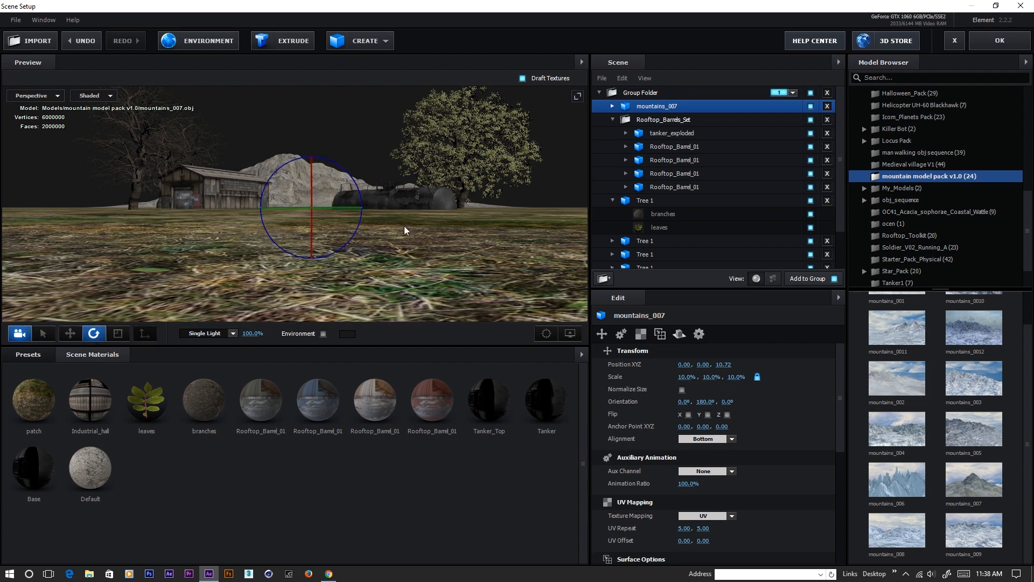
left_click(670, 135)
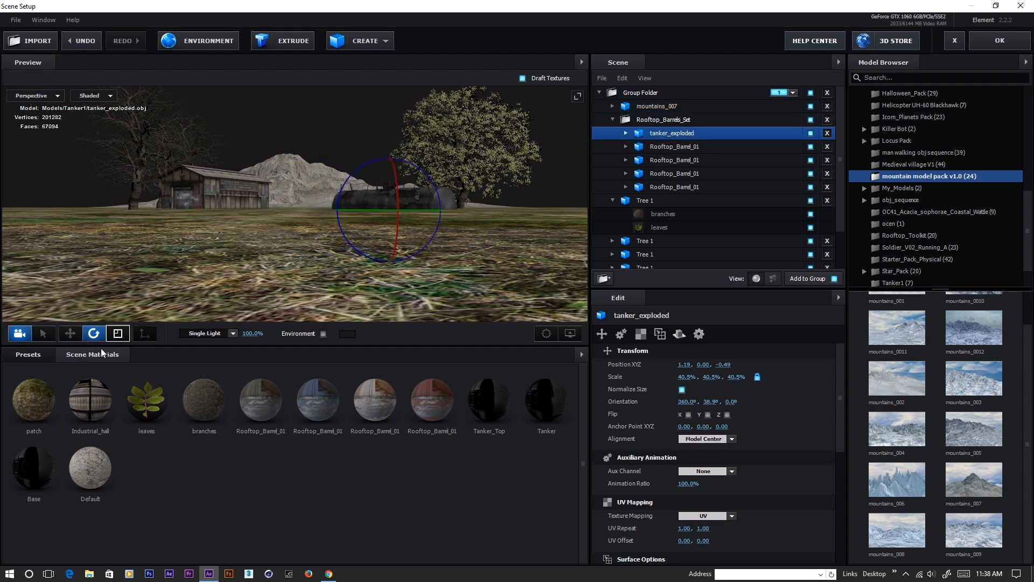
left_click_drag(282, 196, 240, 229)
key("ctrl+z")
key("ctrl+z")
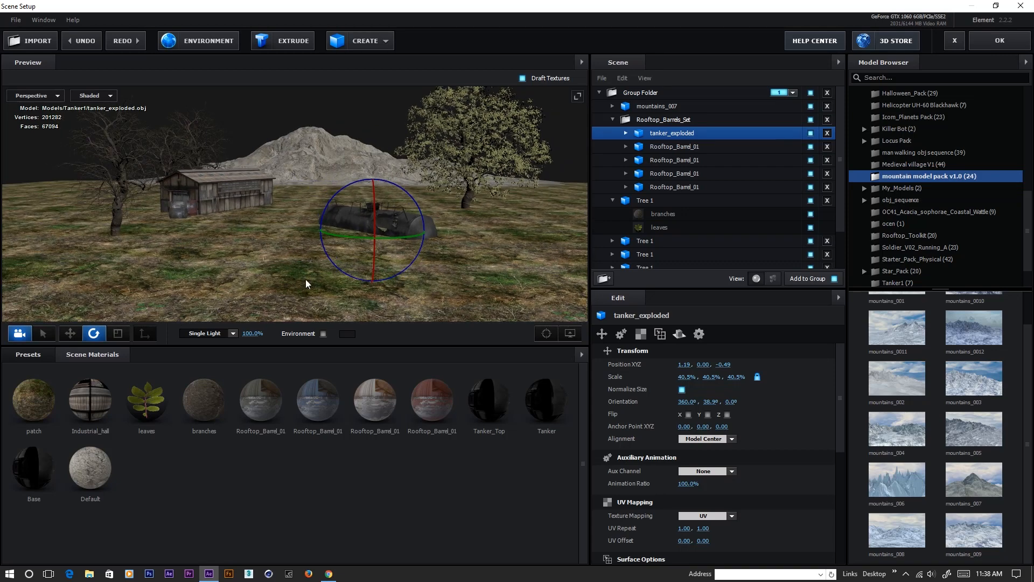
left_click_drag(707, 401, 707, 403)
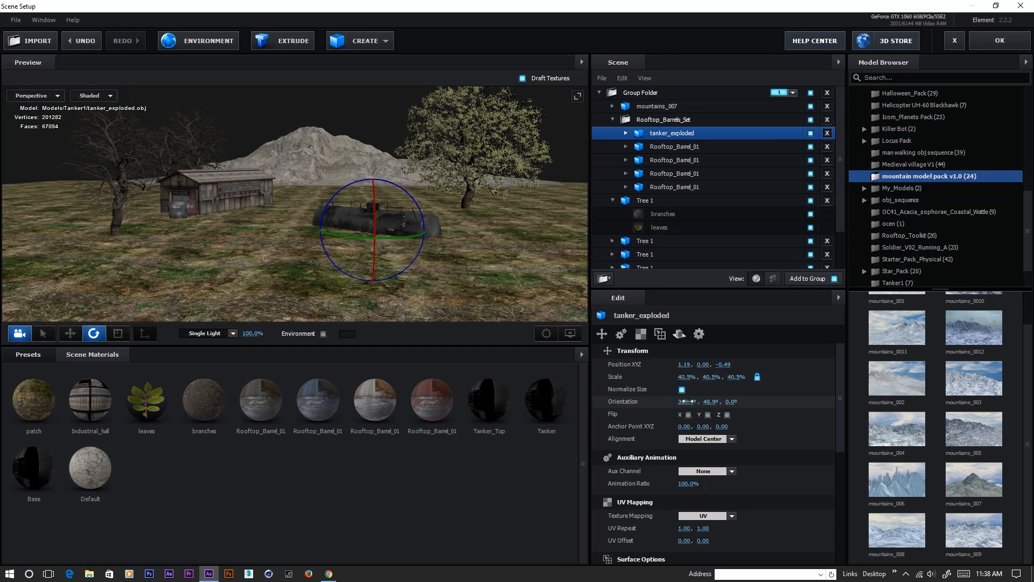
- Undo the last tanker rotation, set its Z orientation to about -75.5°, and raise it to about Y 0.06
key("ctrl+z")
left_click_drag(732, 402, 661, 423)
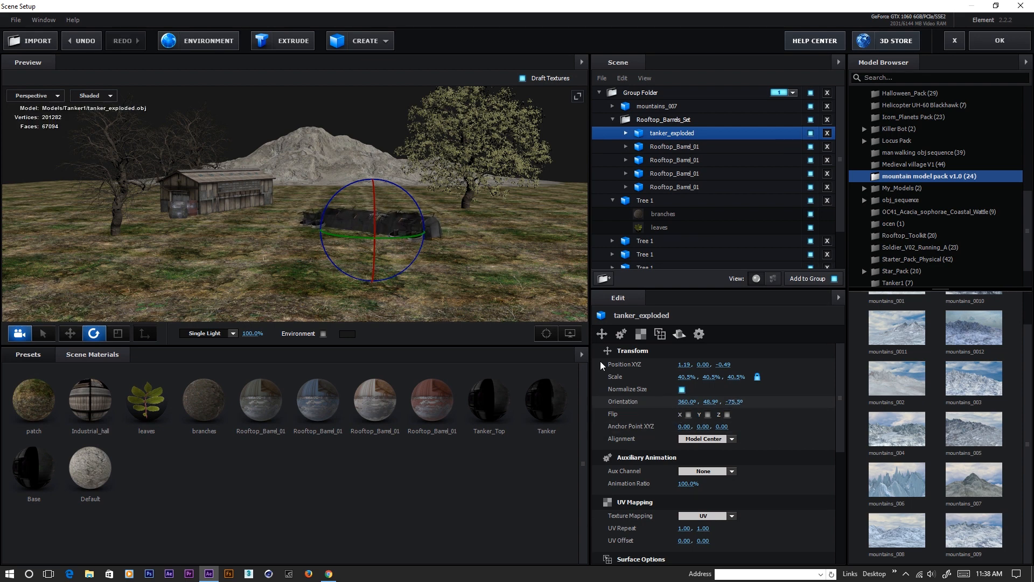
left_click(69, 333)
mouse_move(374, 189)
left_mouse_down()
mouse_move(375, 166)
mouse_move(374, 176)
left_mouse_up()
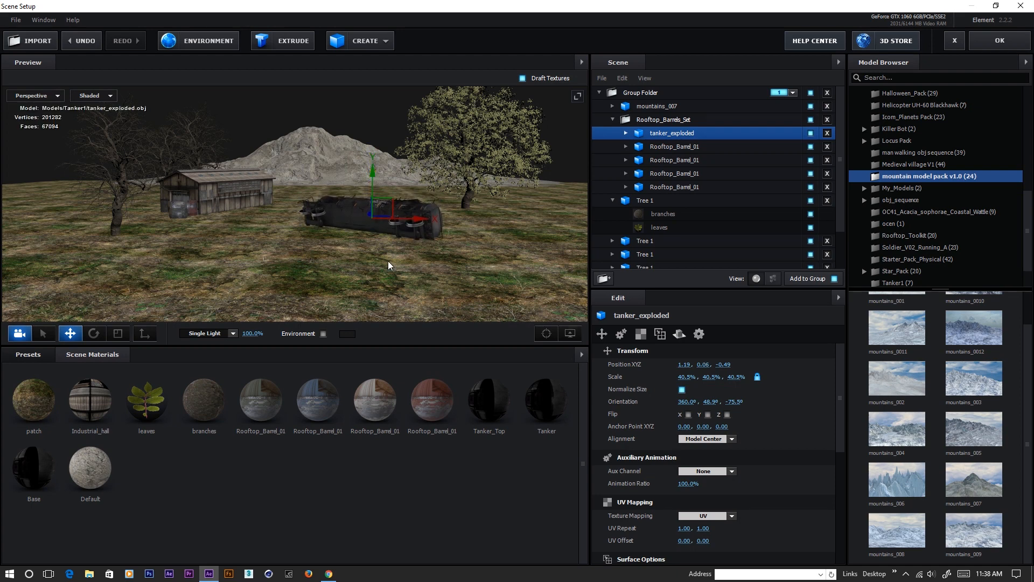
- Rotate the exploded tanker in the view so it lies tilted on the ground, at an orientation of about 9.2°, 48.2°, 296.7°
left_click(93, 333)
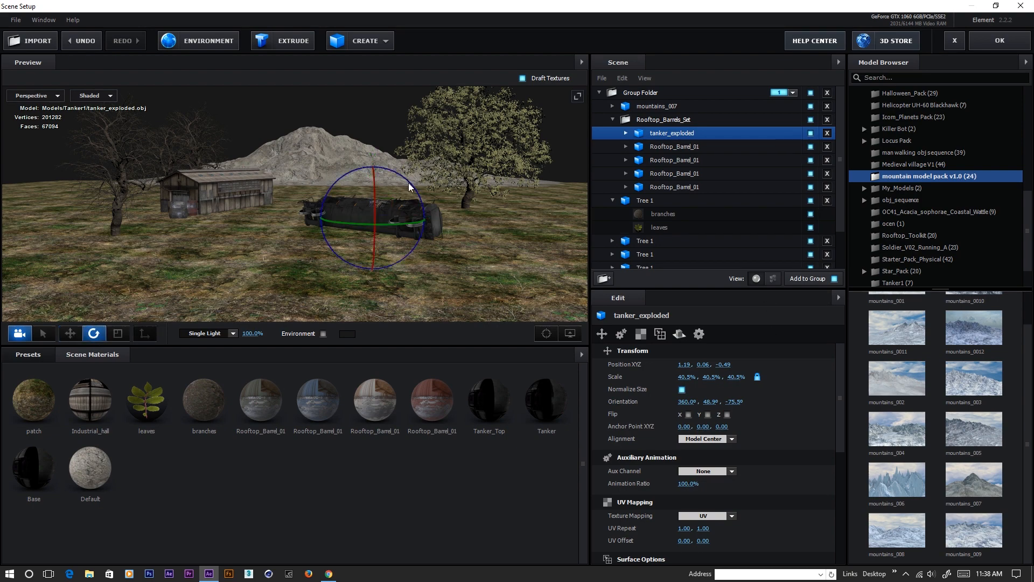
left_click_drag(410, 187, 408, 181)
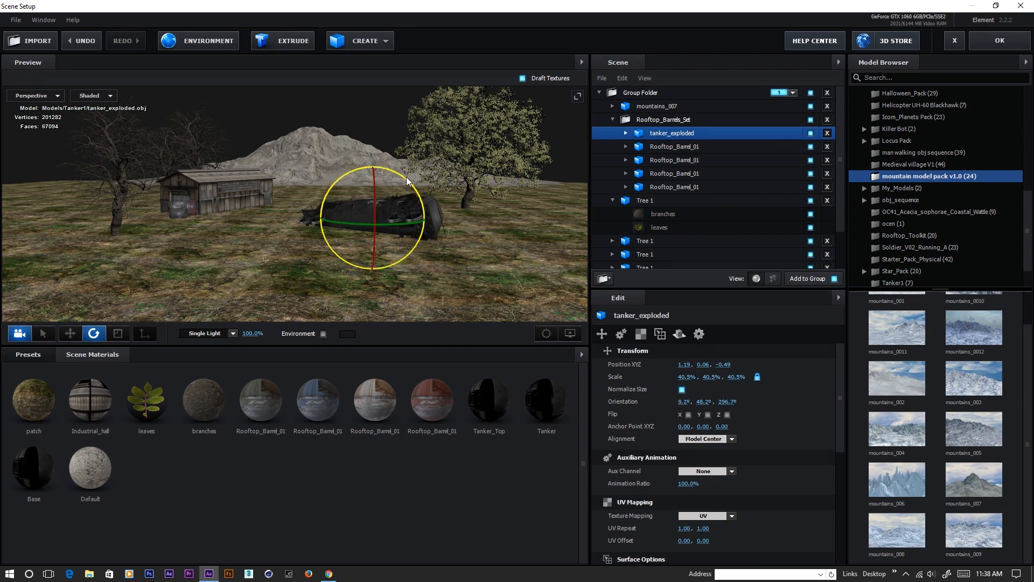
scroll(356, 211, "up", 3)
scroll(330, 251, "down", 1)
left_click_drag(332, 265, 312, 250)
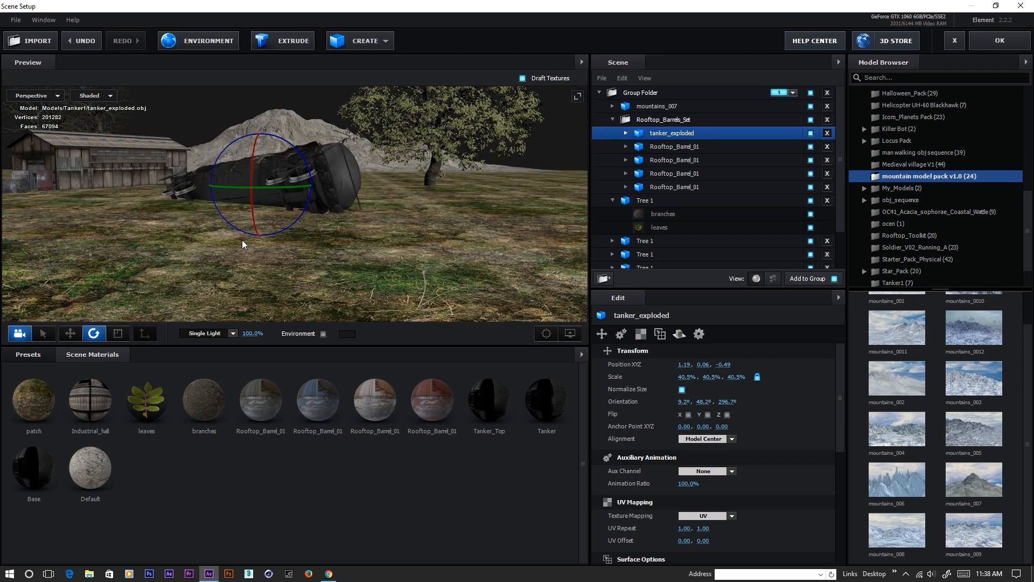
scroll(297, 231, "up", 3)
scroll(296, 229, "down", 4)
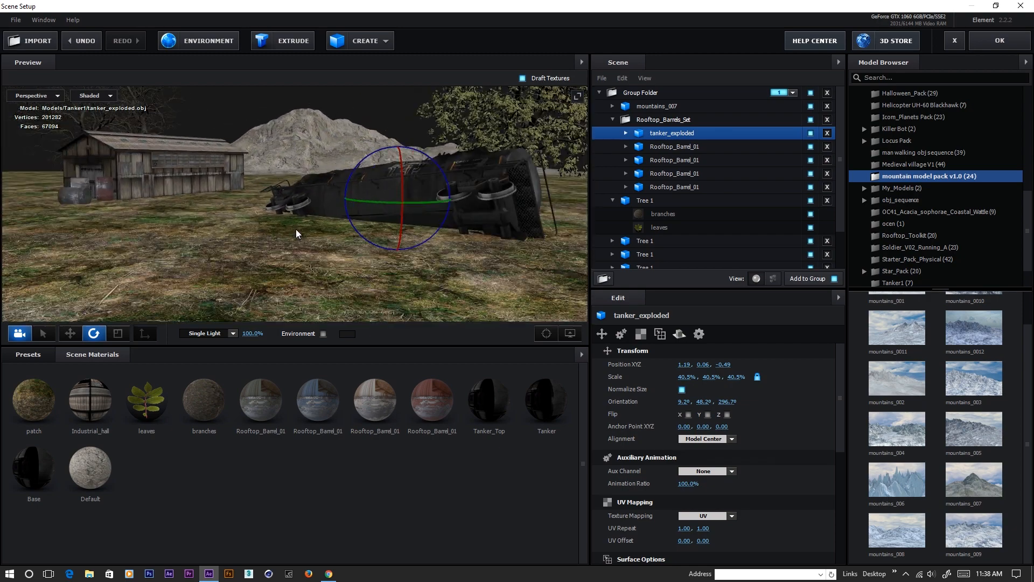
- Move the exploded tanker along the X axis to about 1.30 and check its placement from several angles
left_click(70, 334)
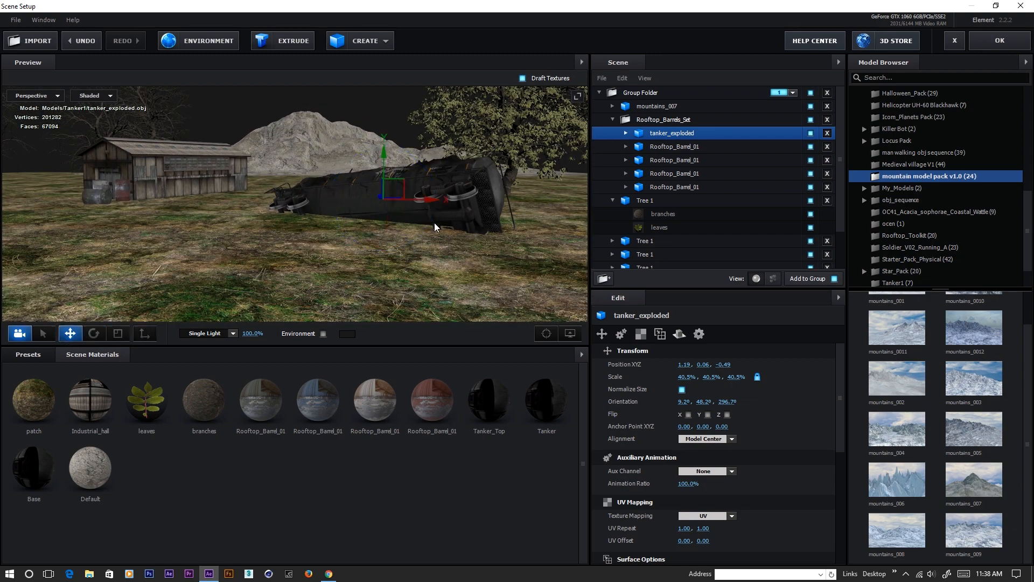
left_click_drag(435, 202, 387, 263)
scroll(389, 217, "up", 3)
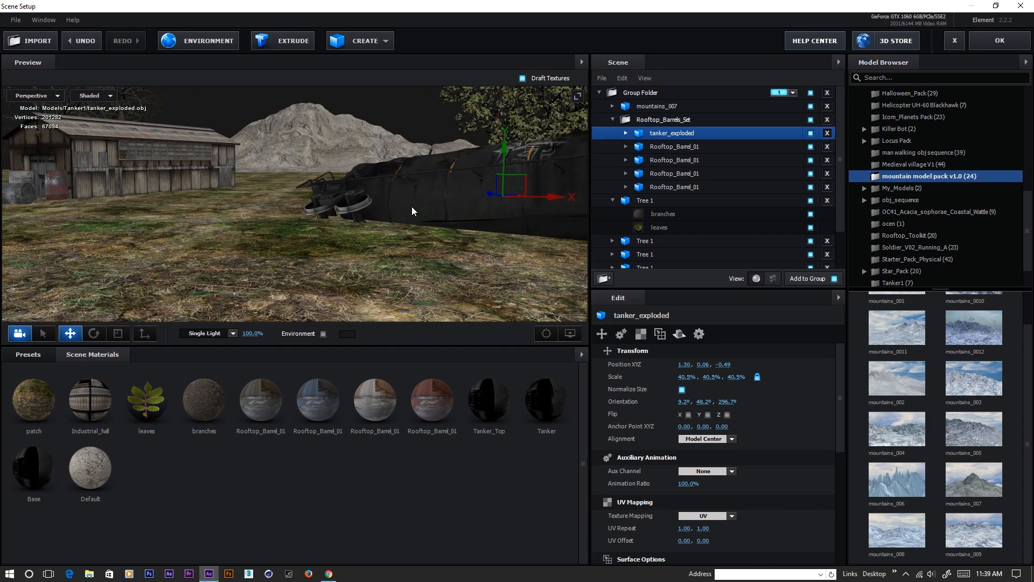
scroll(397, 222, "down", 2)
left_click_drag(202, 270, 412, 268)
left_click_drag(173, 273, 158, 238)
left_click_drag(385, 255, 377, 224)
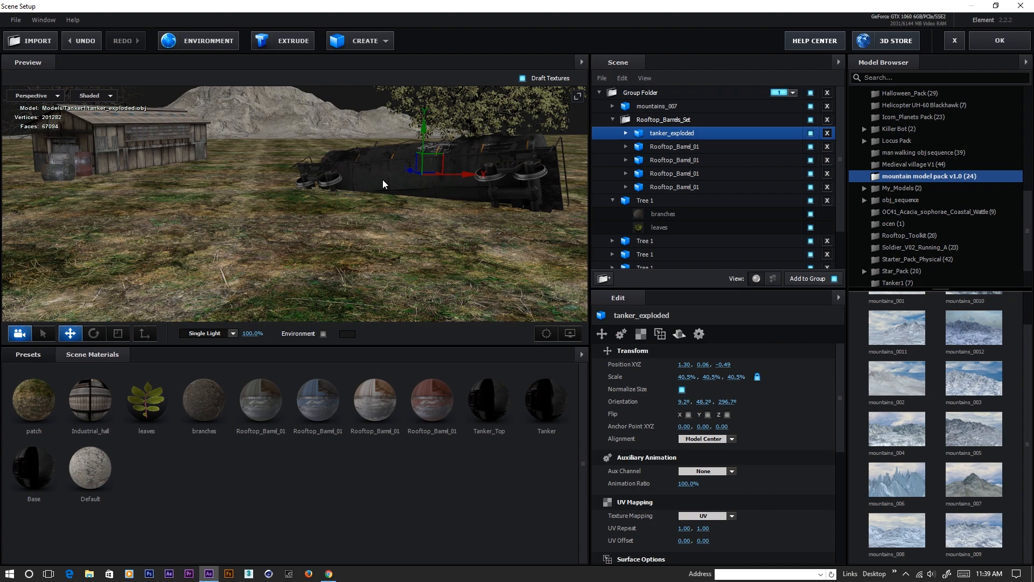
left_click_drag(210, 184, 310, 191)
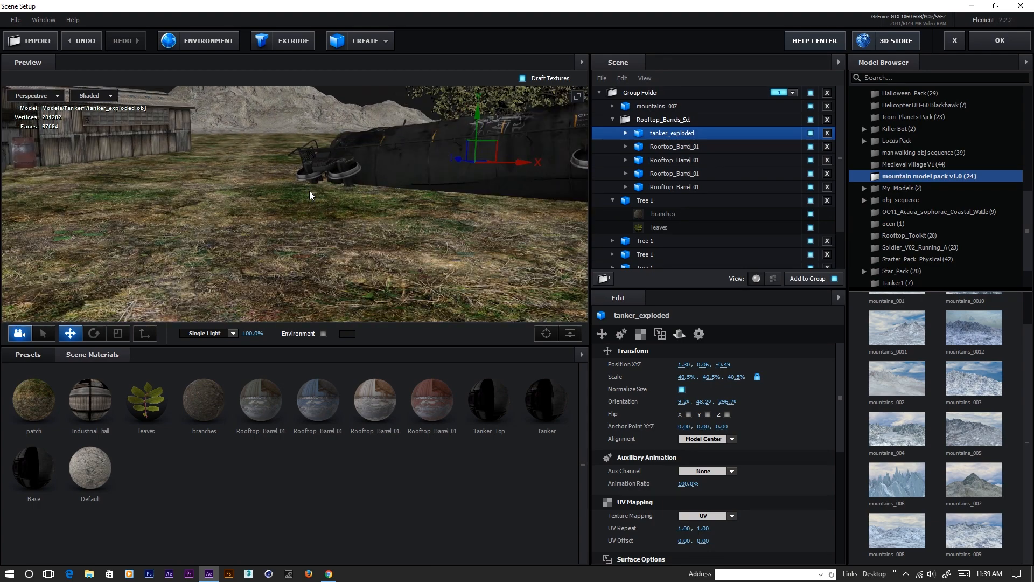
left_click_drag(334, 227, 285, 199)
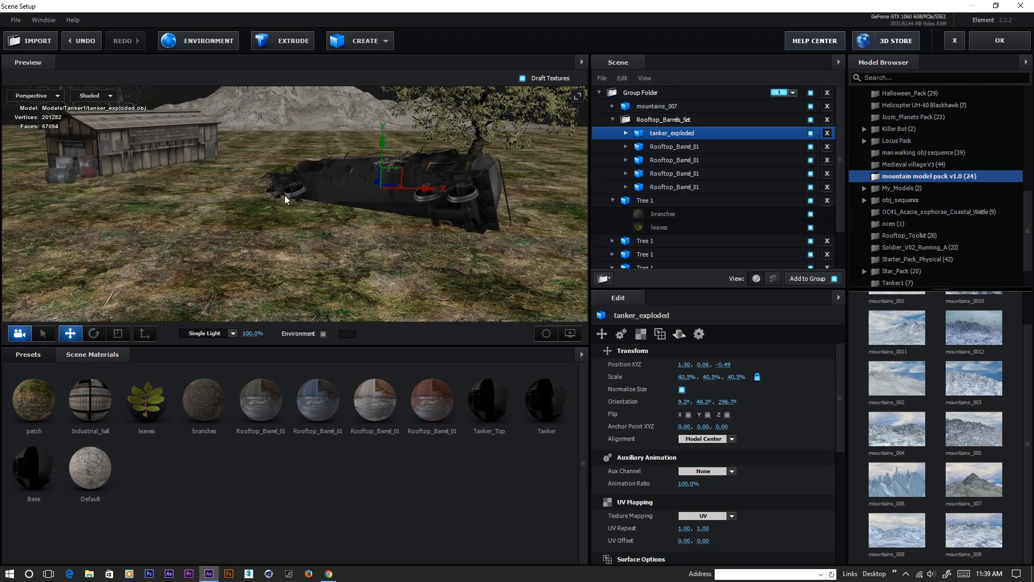
- Scale the mountains_007 model uniformly to about 5.5%
left_click(659, 110)
left_click_drag(283, 180, 310, 221)
left_click_drag(687, 380, 682, 388)
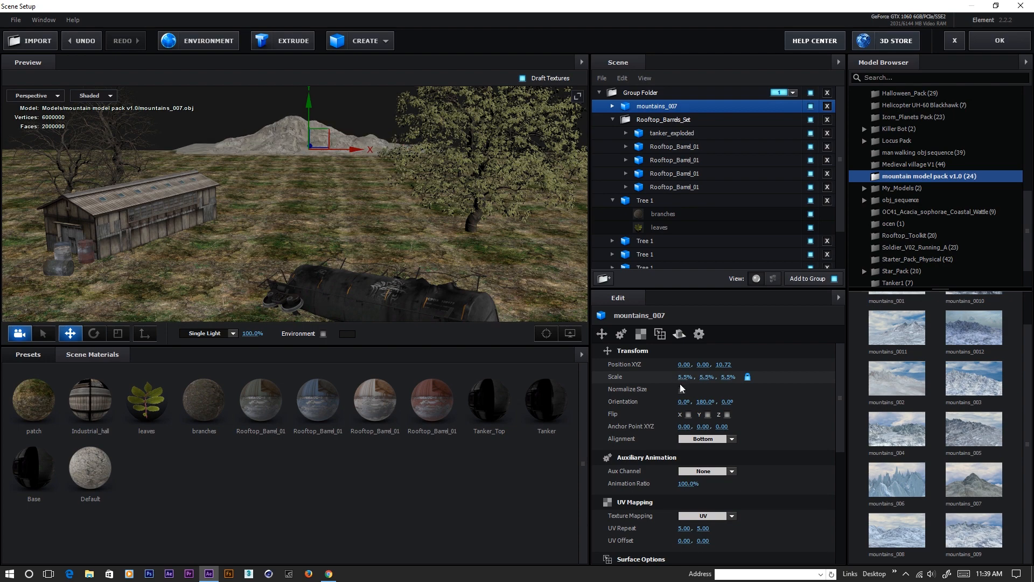
- Duplicate the mountain and move the copy behind the leafy tree, to about X 5.44 and Z 8.28
key("ctrl+d")
left_click_drag(374, 151, 585, 175)
scroll(380, 188, "down", 3)
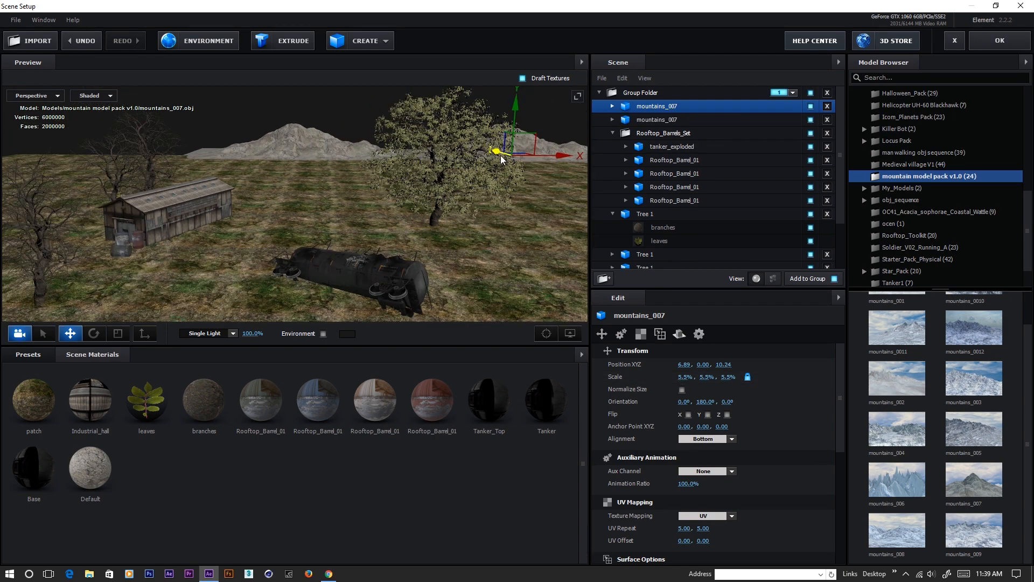
left_click_drag(495, 152, 515, 170)
left_click_drag(580, 167, 539, 166)
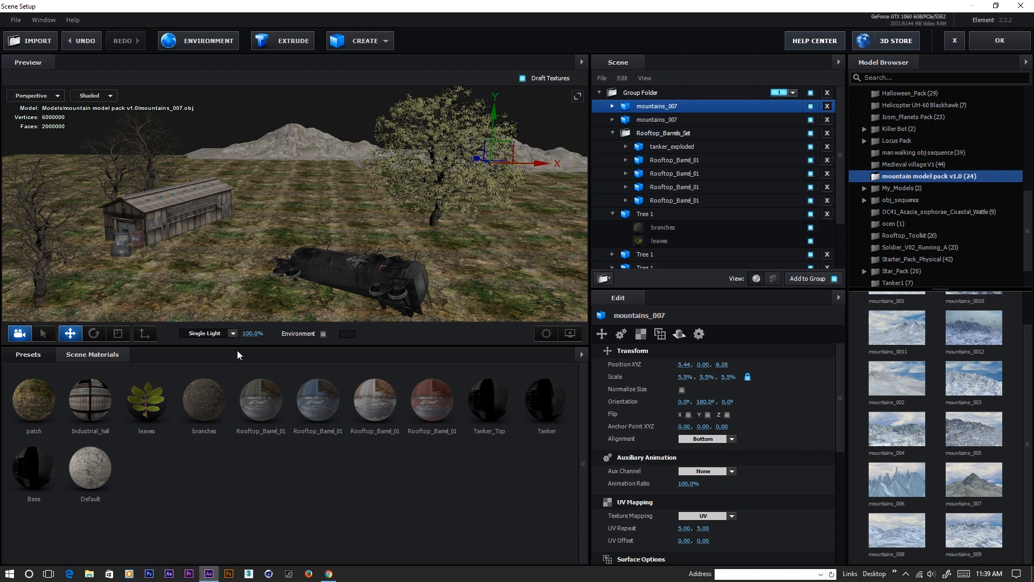
- Rotate the duplicated mountain around its vertical axis to an orientation of about 180°, 69.9°, 180°
left_click(94, 333)
left_click_drag(520, 171, 442, 178)
scroll(314, 237, "up", 2)
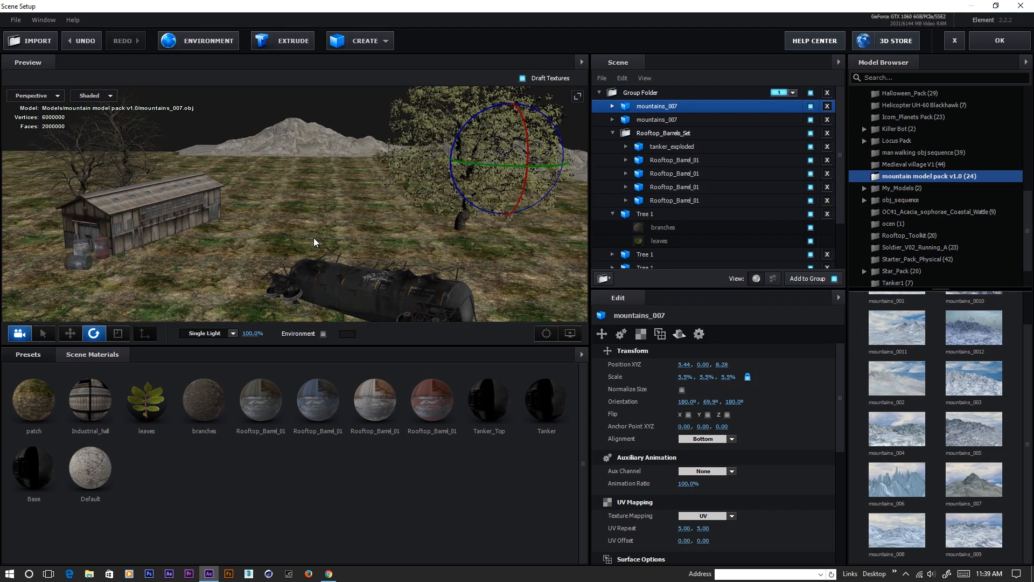
scroll(313, 237, "down", 3)
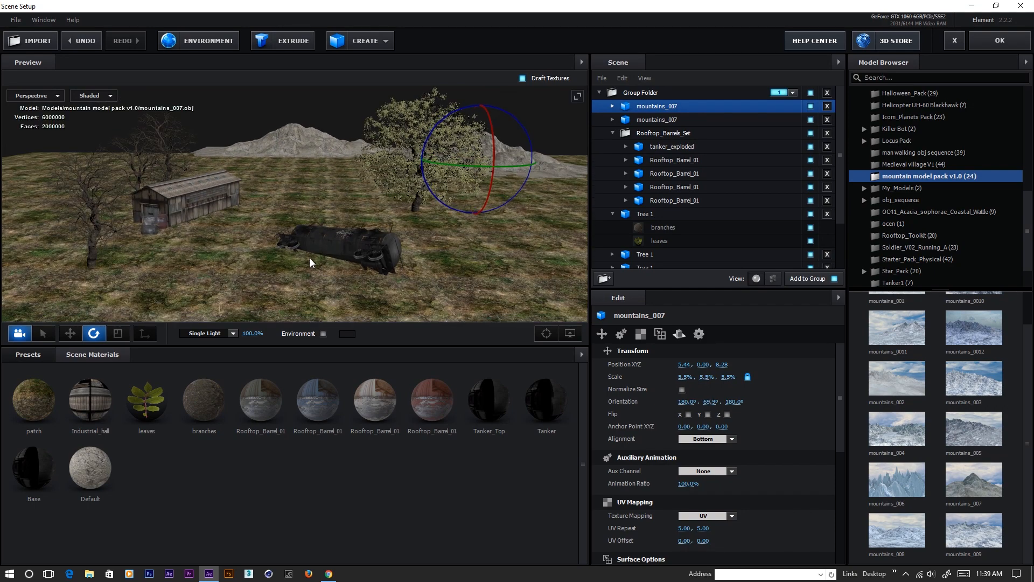
left_click_drag(291, 253, 292, 250)
left_click_drag(235, 234, 286, 224)
scroll(285, 237, "up", 2)
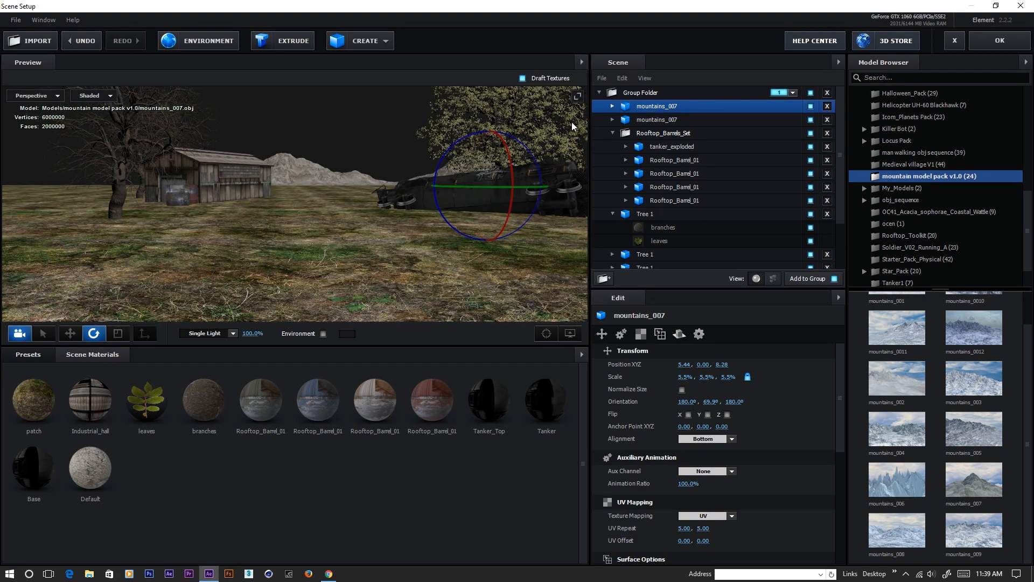
- Collapse the scene folders and add the grass_patch model from the Starter_Pack_Physical folder
left_click(614, 133)
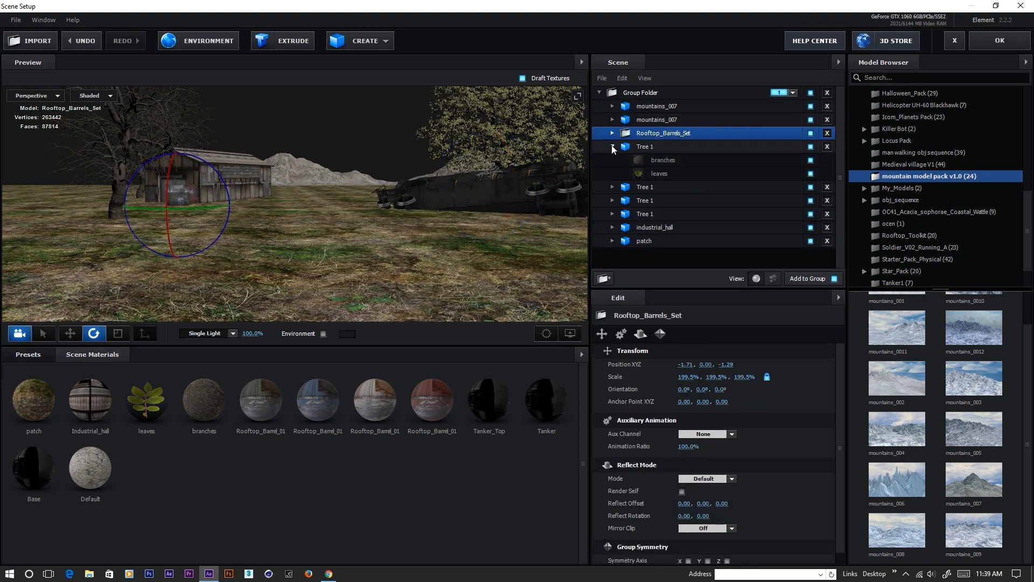
left_click(612, 145)
left_click(598, 93)
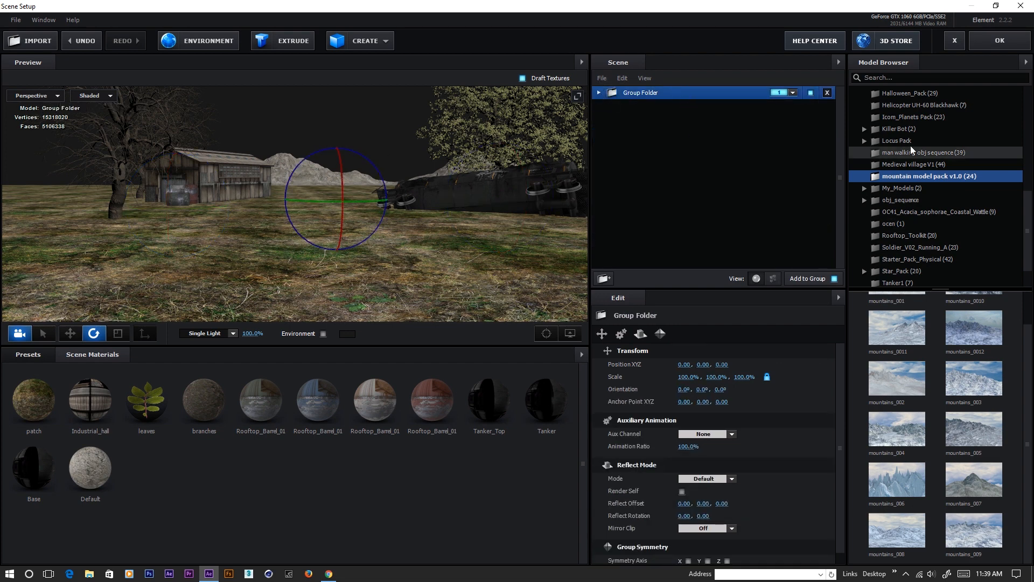
scroll(905, 214, "down", 2)
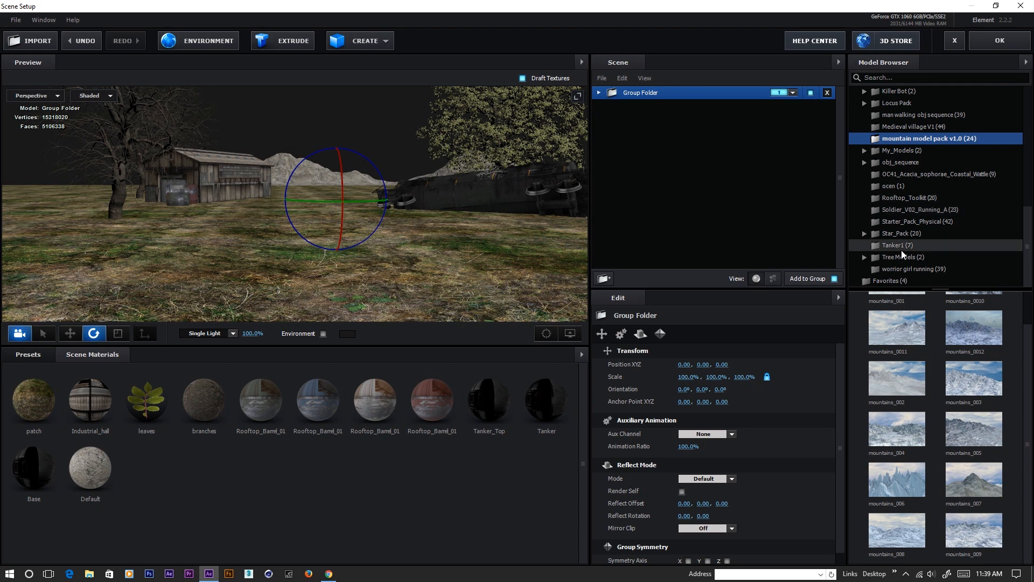
left_click(894, 223)
scroll(919, 444, "down", 1)
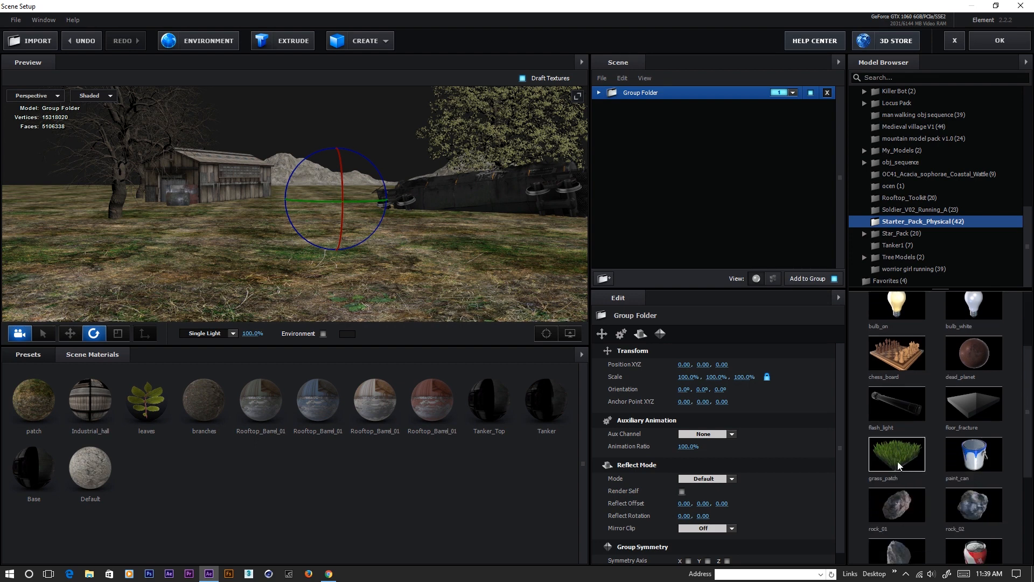
double_click(899, 462)
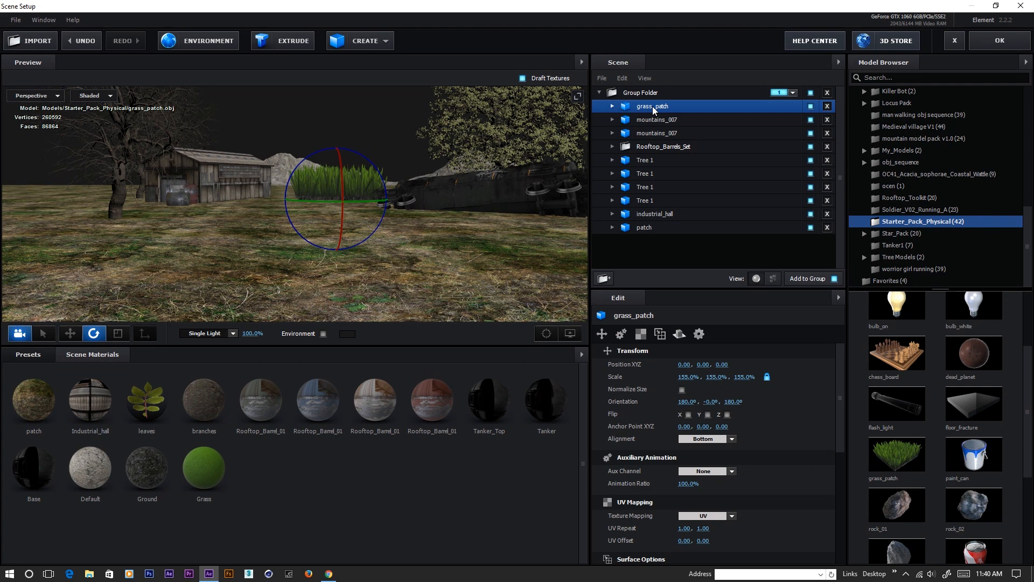
- Take grass_patch out of the group folder, assign it to group 2, and accept the scene setup
left_click_drag(652, 105, 657, 266)
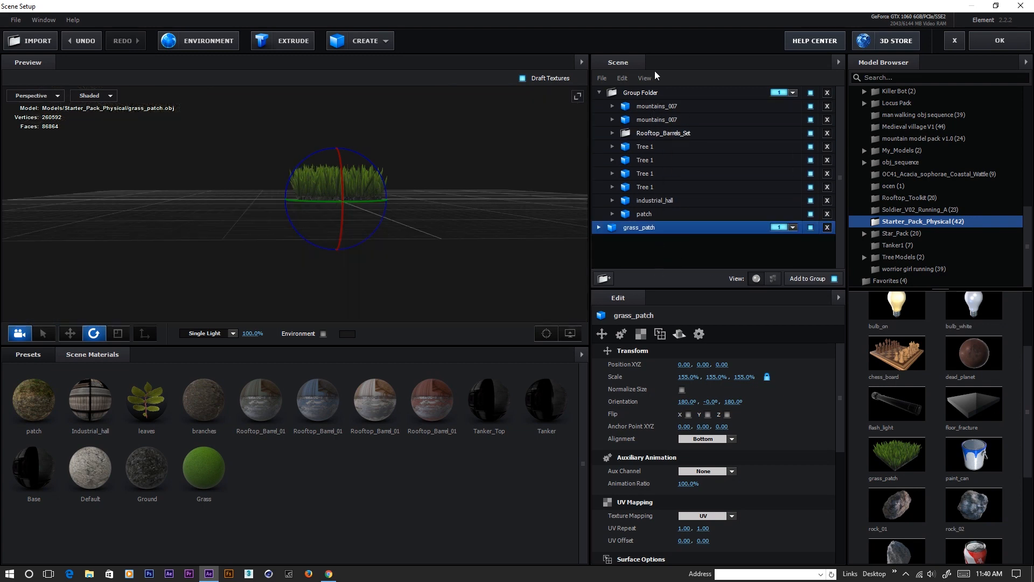
left_click(599, 93)
left_click(625, 107)
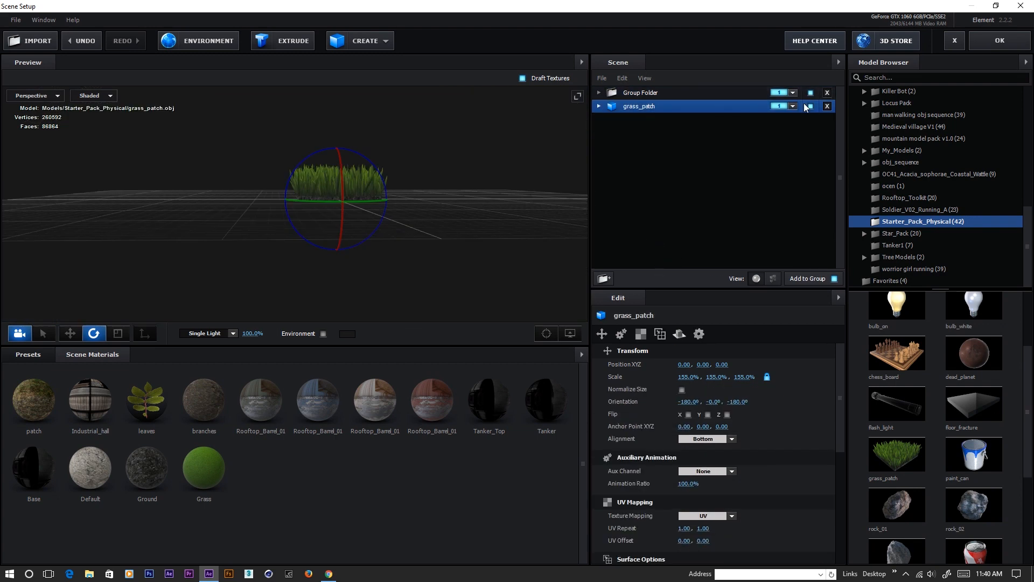
left_click(792, 107)
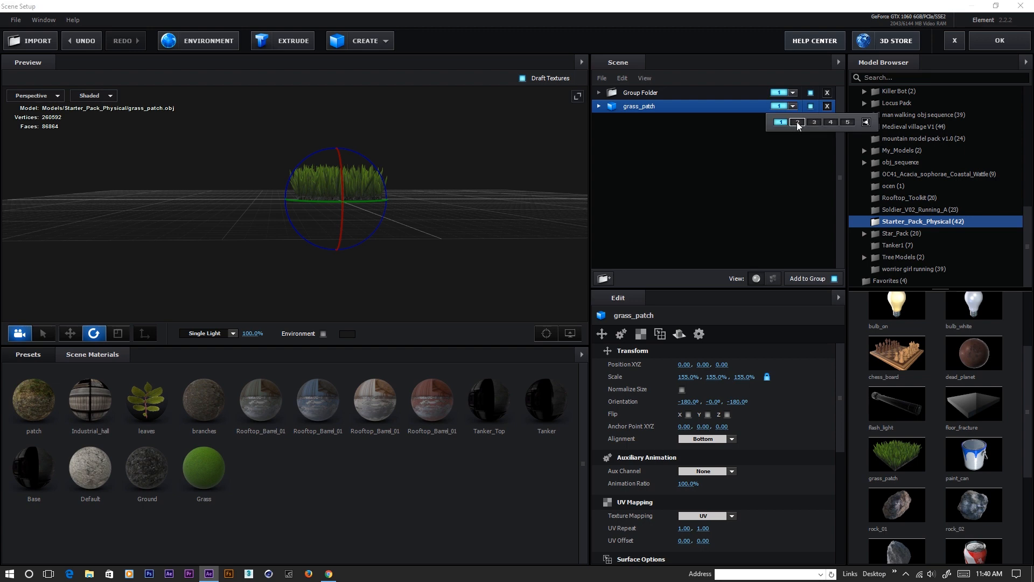
left_click(798, 123)
left_click(1000, 43)
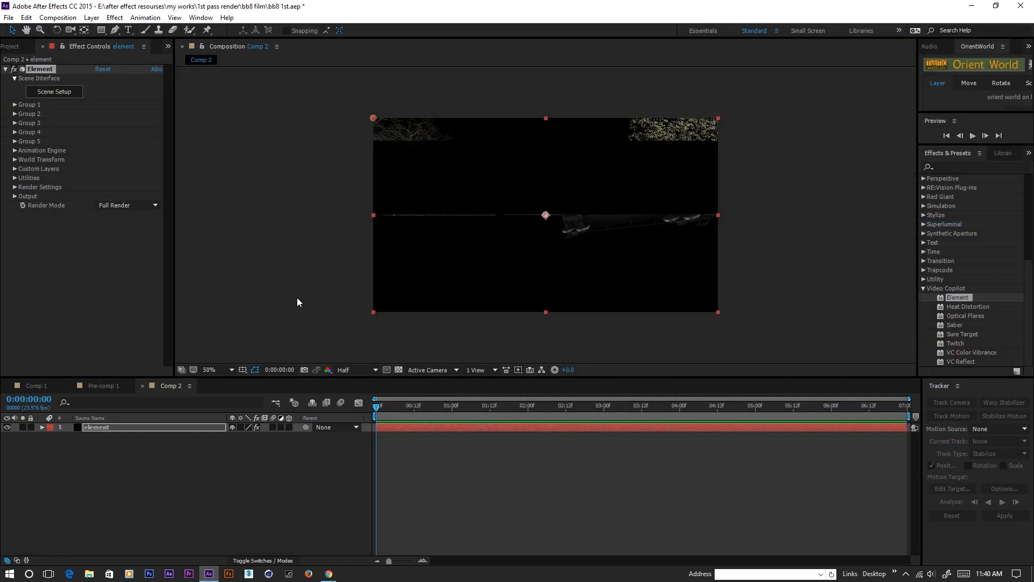
- Add a two-node camera with the 35mm preset to the composition
left_click(91, 18)
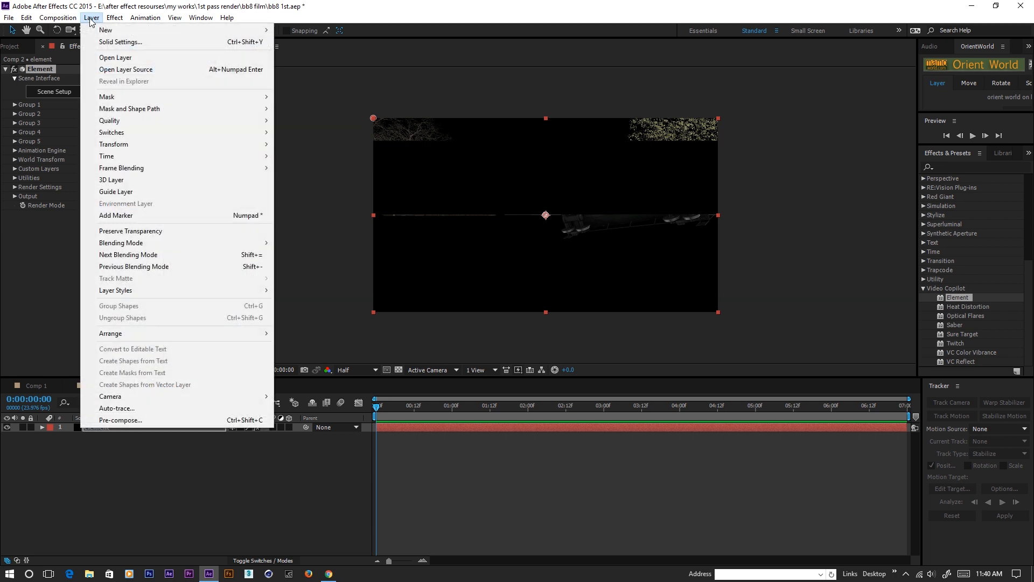
mouse_move(134, 30)
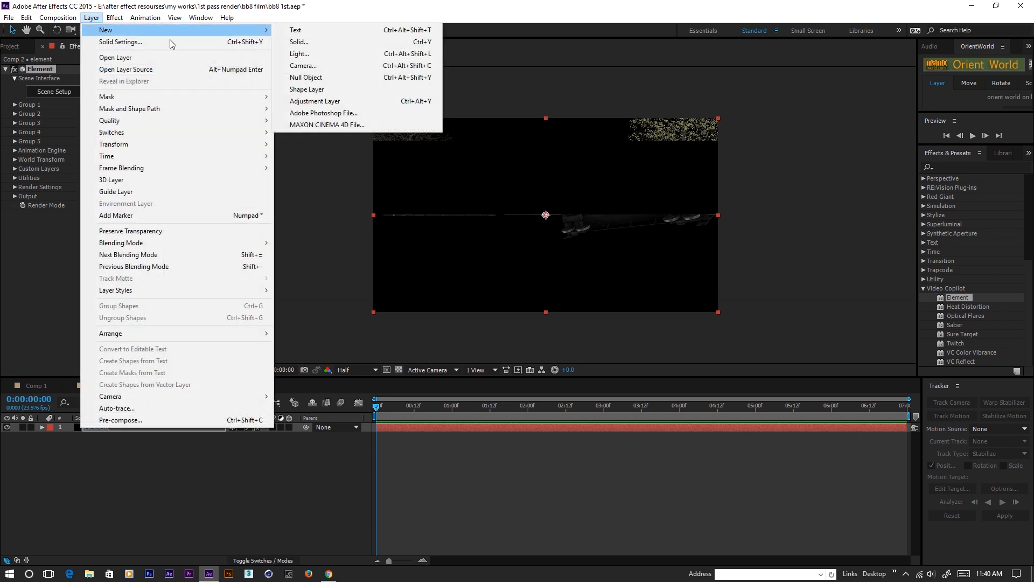
left_click(302, 65)
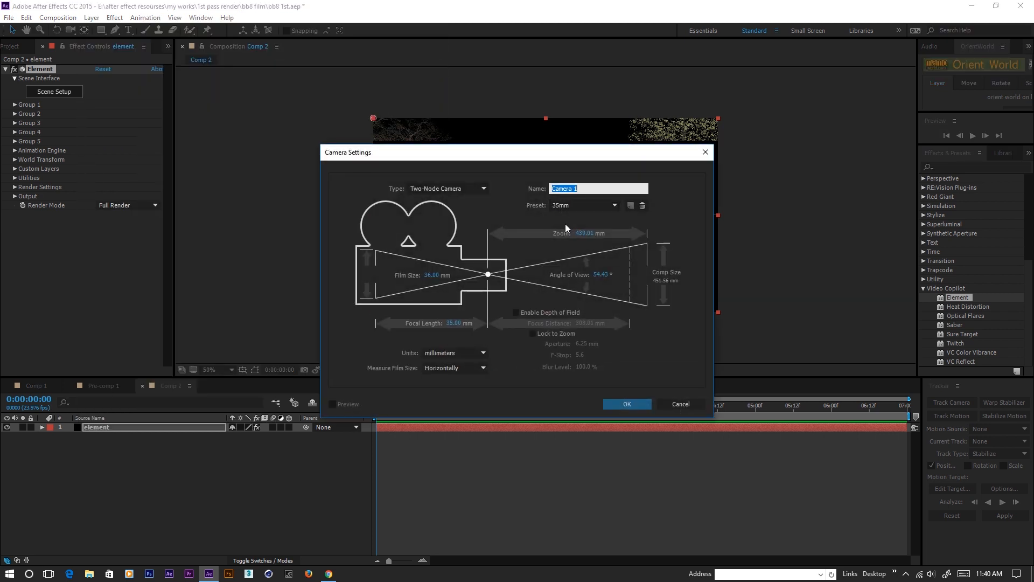
left_click(628, 404)
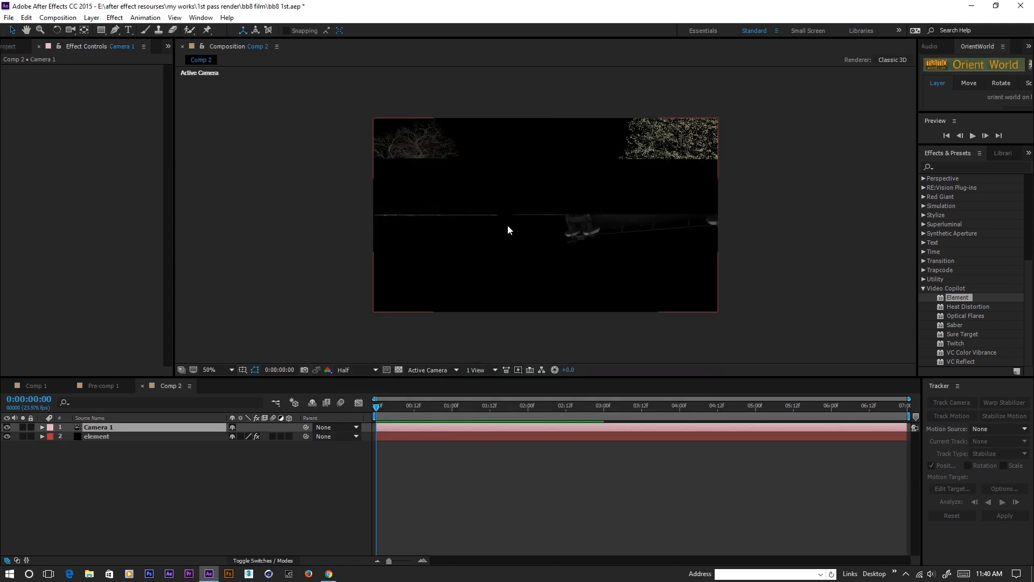
- Add a null object to the composition and rename it cam control
left_click(90, 18)
mouse_move(106, 30)
left_click(333, 77)
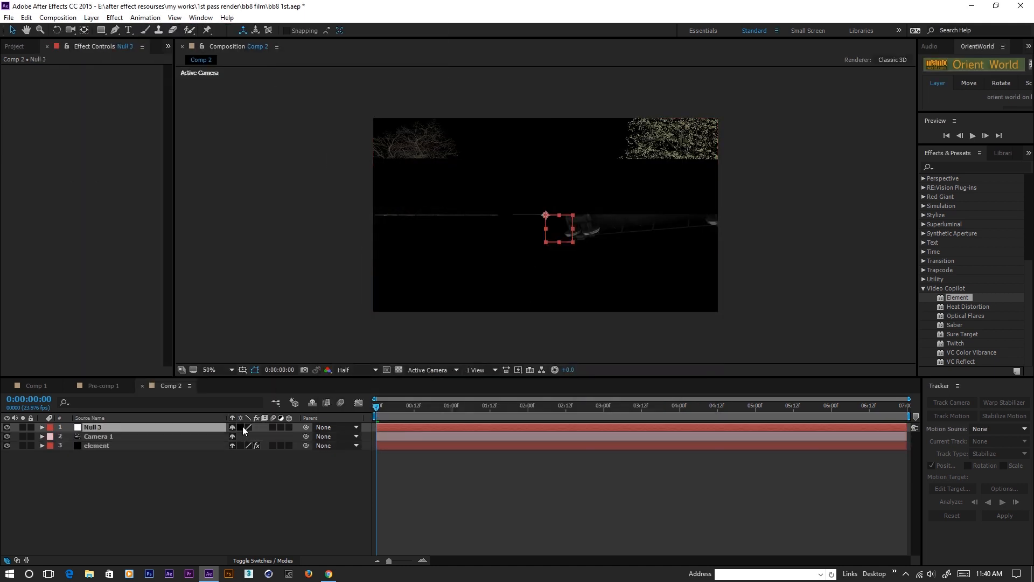
left_click(103, 428)
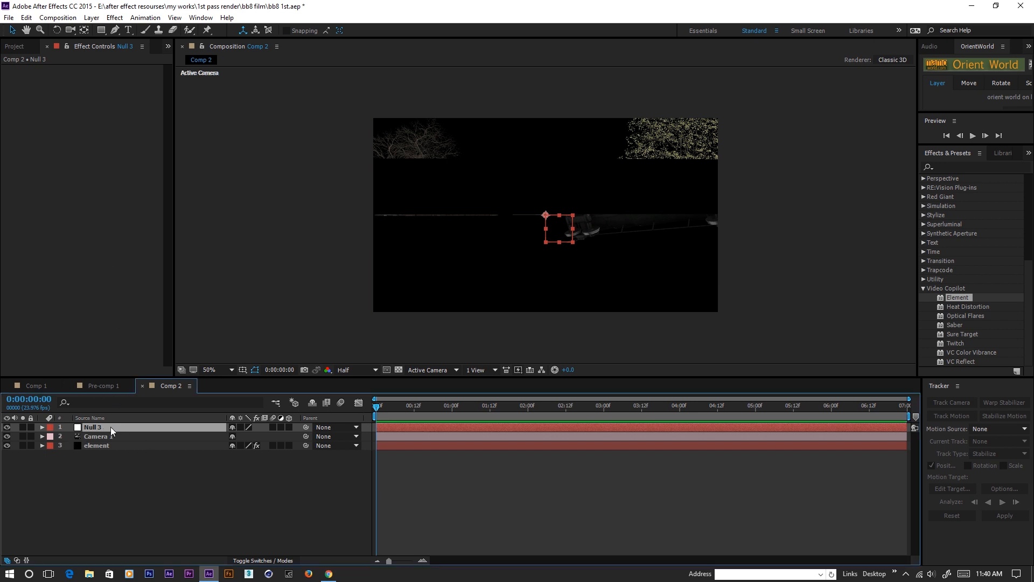
key("Return")
type("cam control")
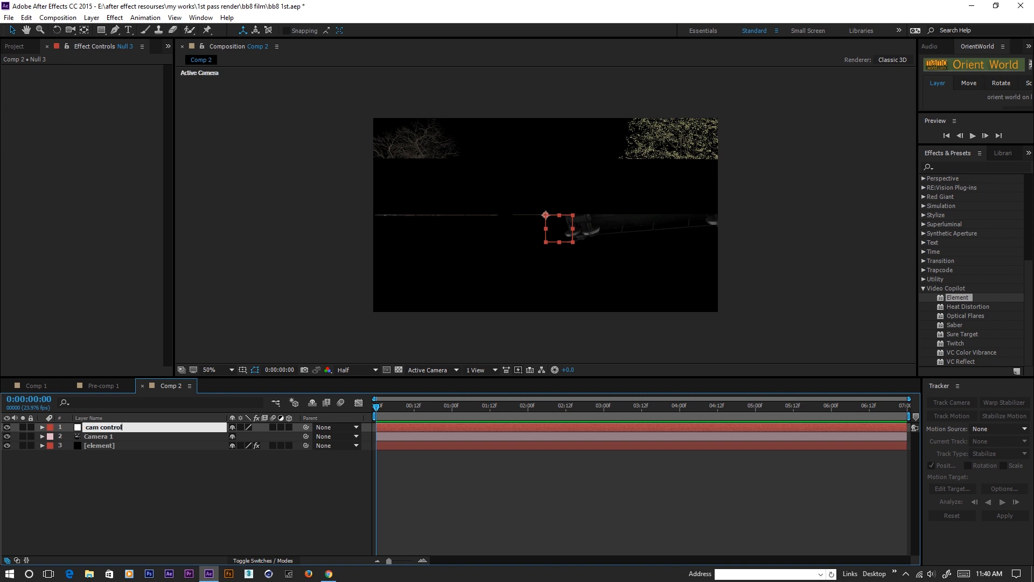
key("Return")
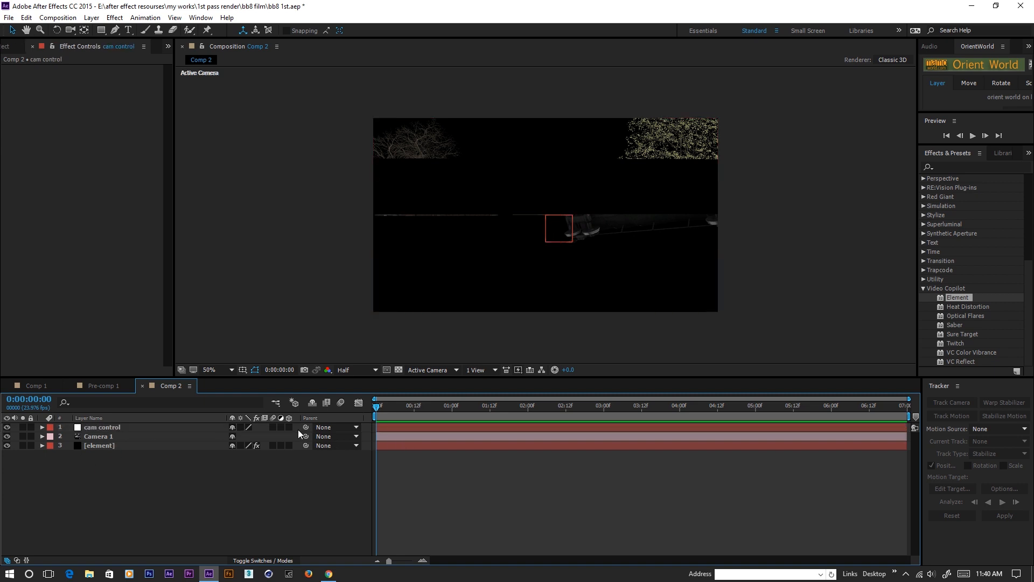
- Parent Camera 1 to the cam control null and move the null to position 640, 296, -406
left_click(87, 437)
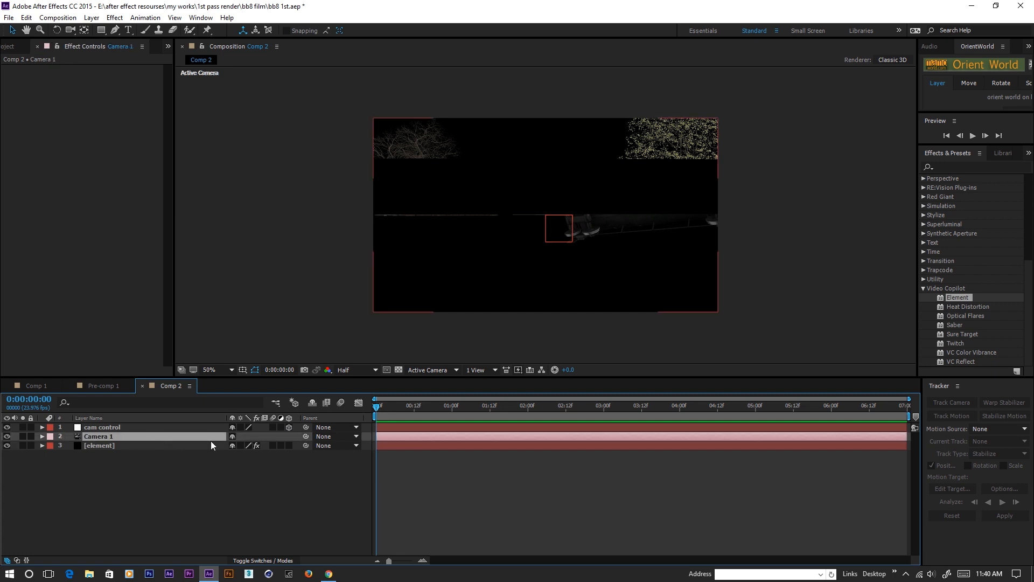
left_click_drag(305, 436, 122, 425)
left_click(113, 427)
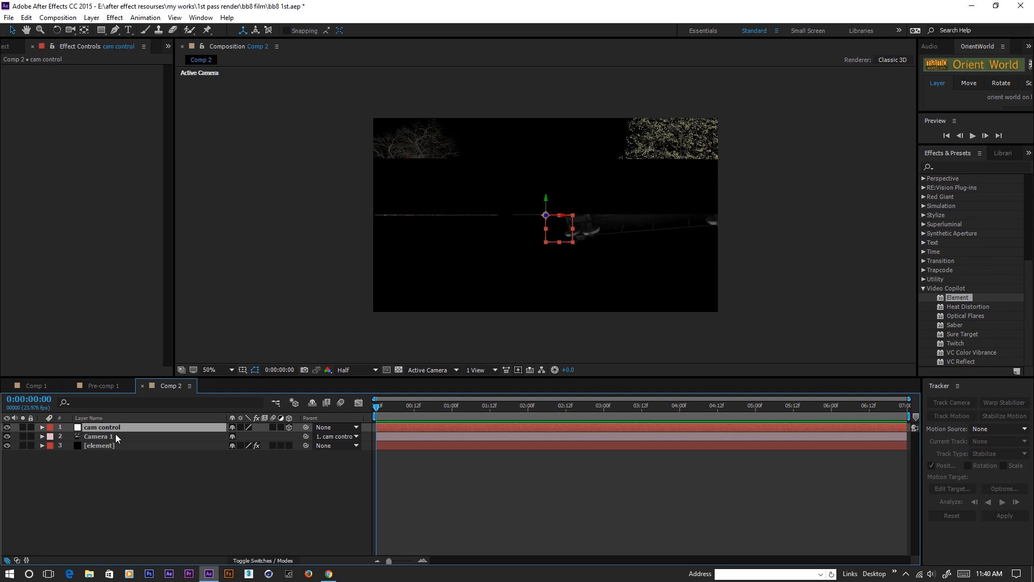
key("p")
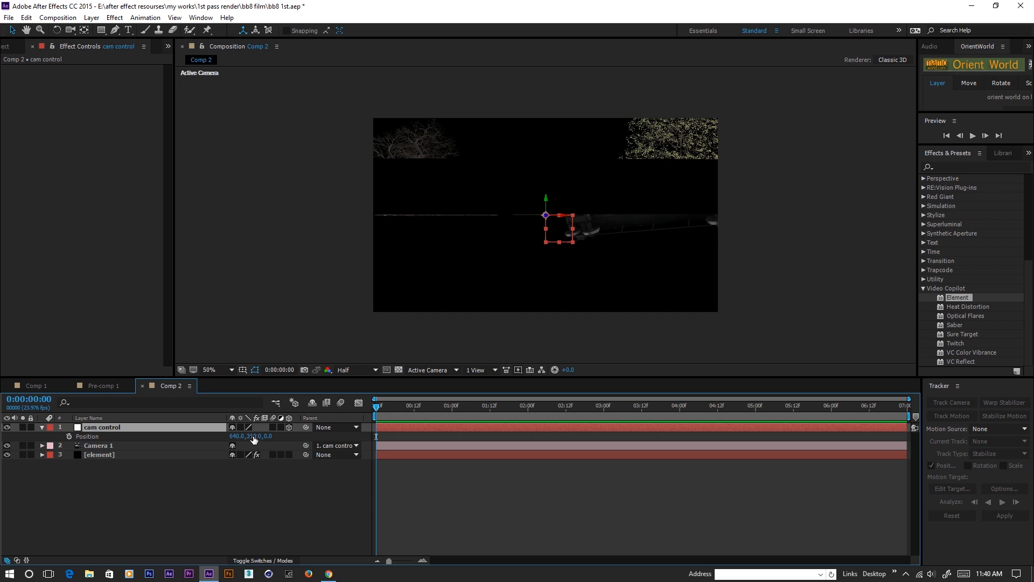
left_click_drag(247, 437, 80, 461)
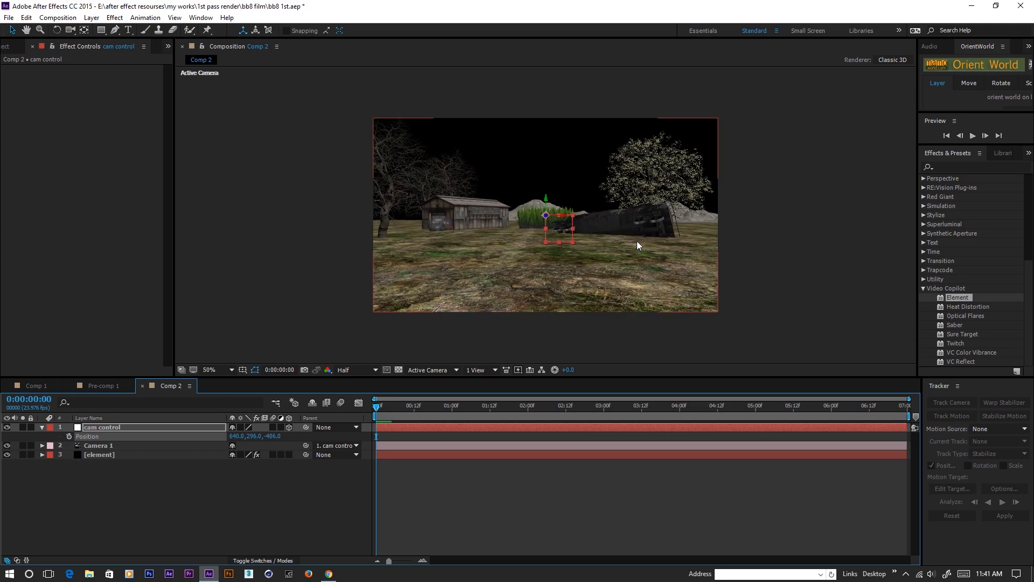
scroll(492, 249, "up", 1)
scroll(492, 247, "down", 1)
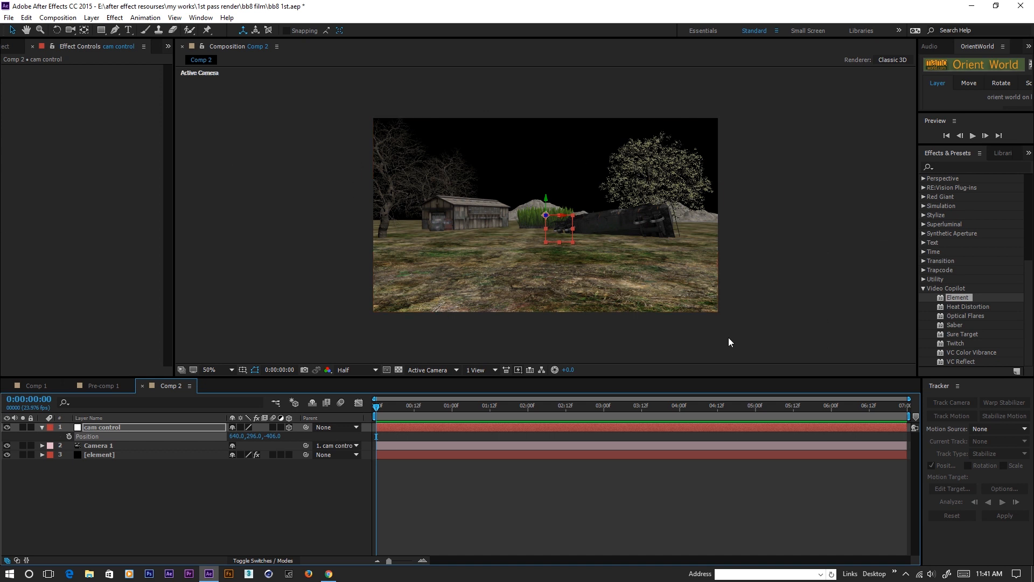
- Add the 11102014032.jpg landscape photo to the composition as the lowest layer, behind the element layer
left_click(12, 48)
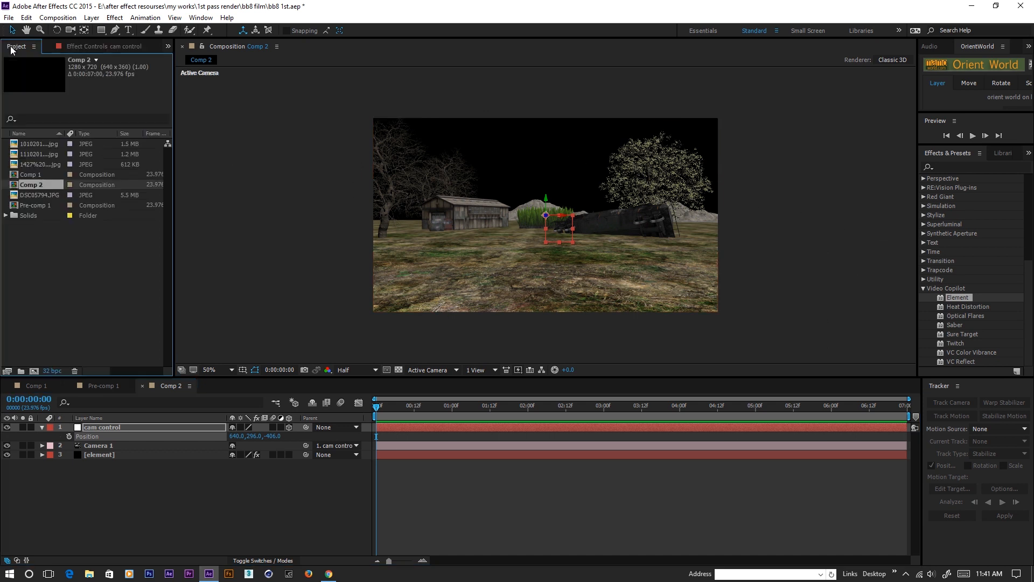
left_click(24, 144)
left_click(27, 154)
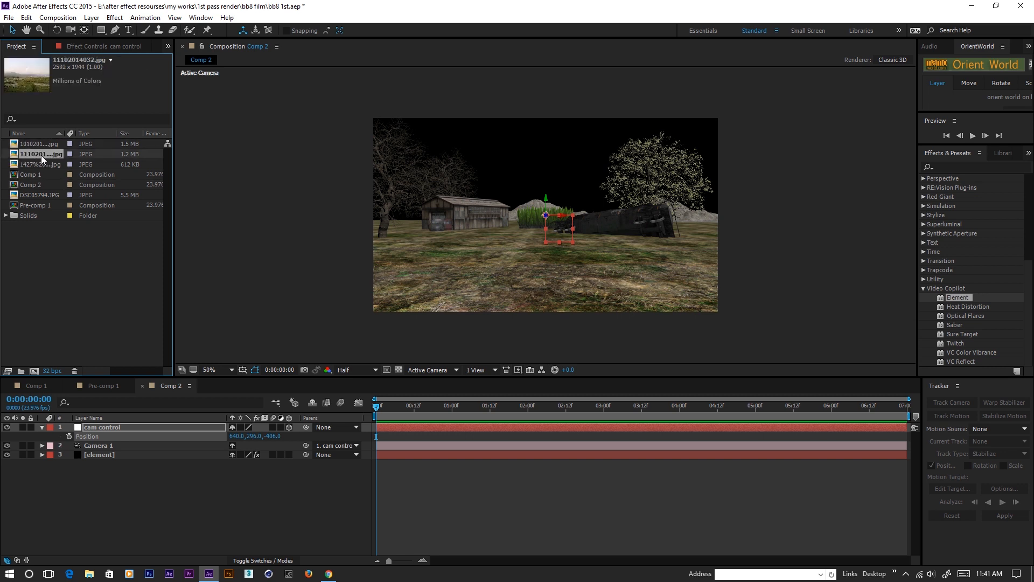
left_click_drag(40, 155, 94, 486)
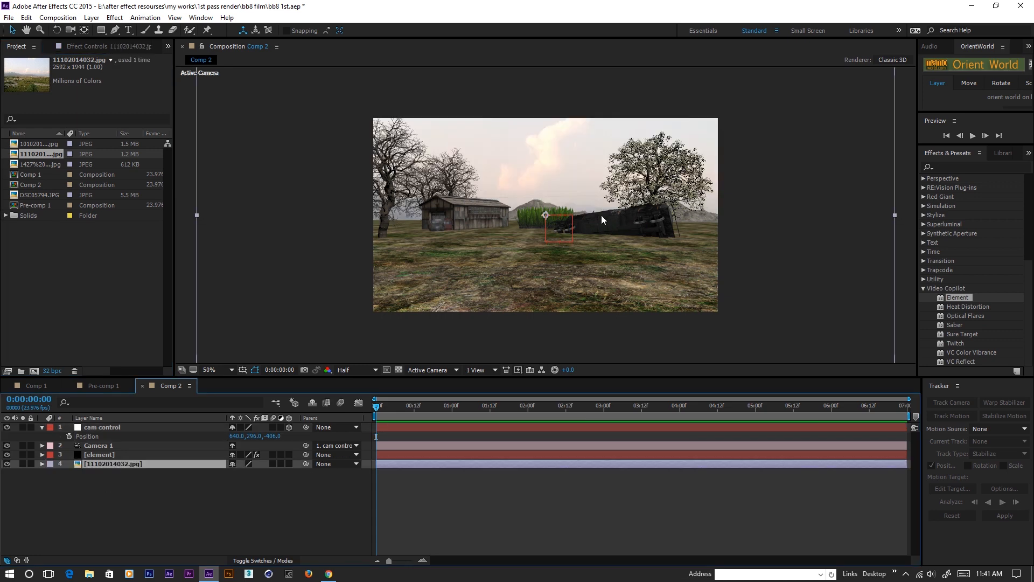
- Make the background photo a 3D layer and push it back to a Z position of 9900
key("comma")
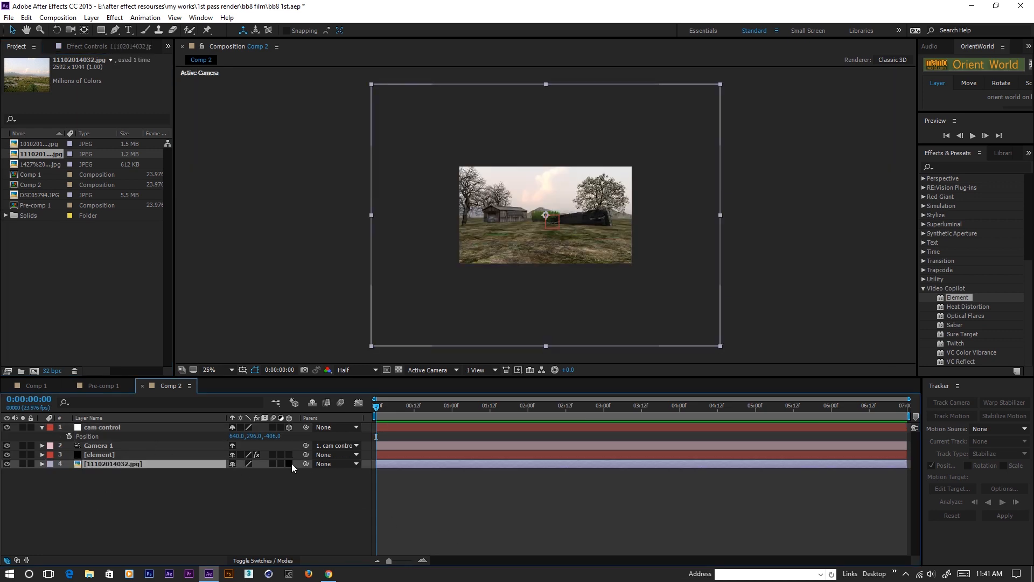
left_click(290, 464)
key("p")
left_click_drag(267, 474, 252, 514)
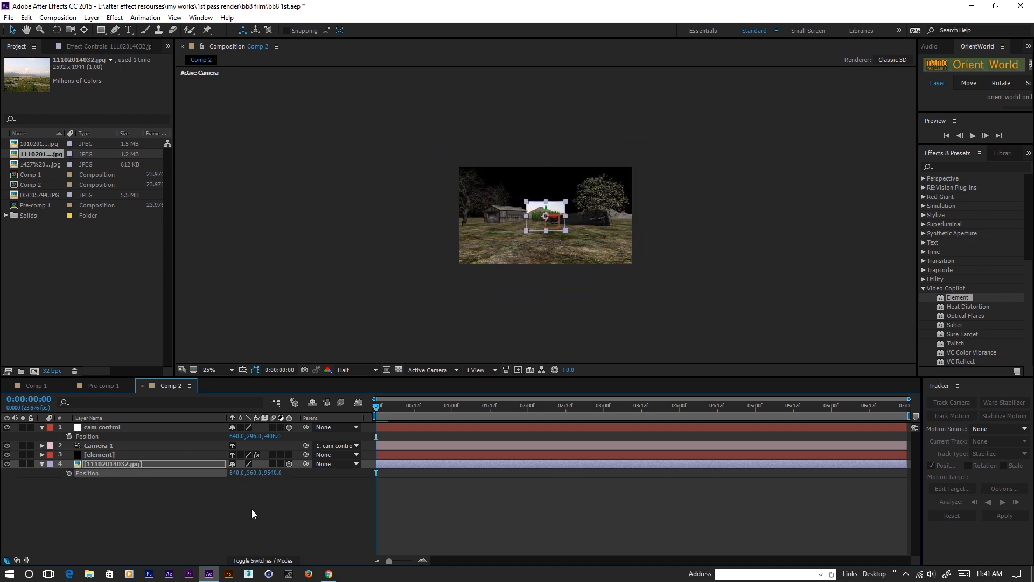
left_click_drag(273, 475, 286, 458)
scroll(539, 204, "up", 2)
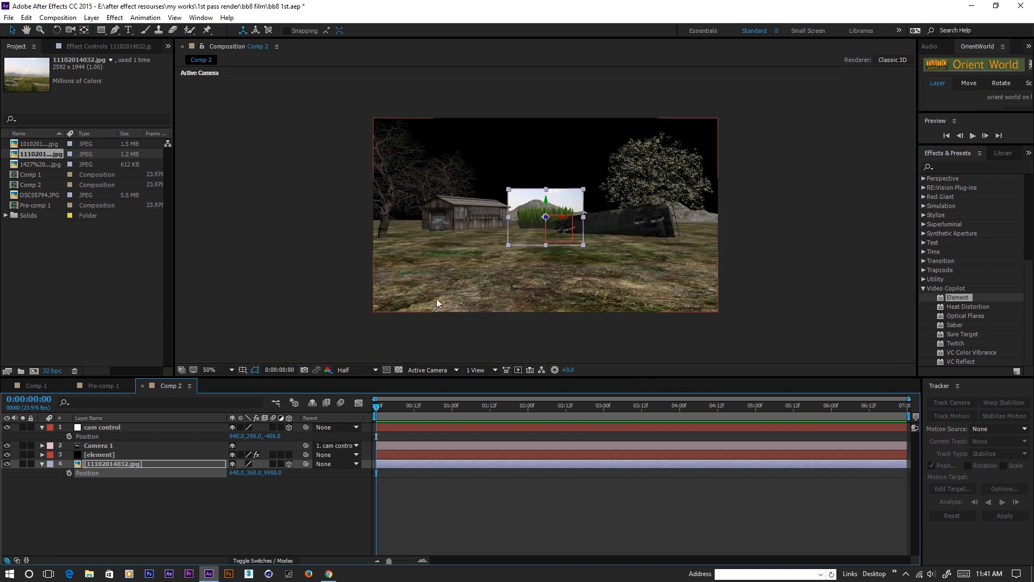
- Scale the background photo to 710% and reposition it to about 2199, 7, 9900 so it fills the frame
left_click(121, 463)
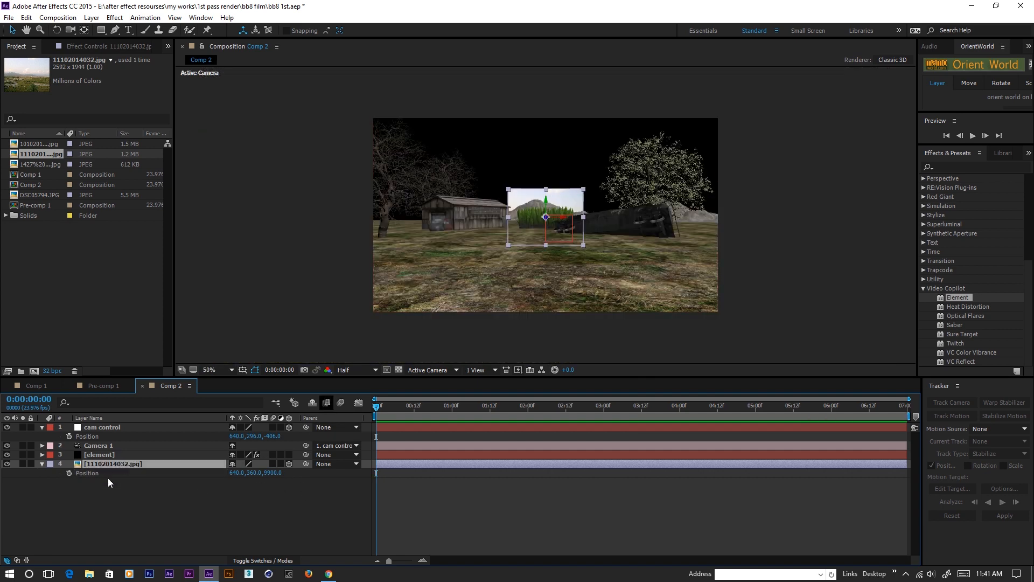
key("shift+s")
left_click_drag(247, 482, 304, 477)
left_click_drag(298, 250, 328, 257)
scroll(546, 215, "up", 2)
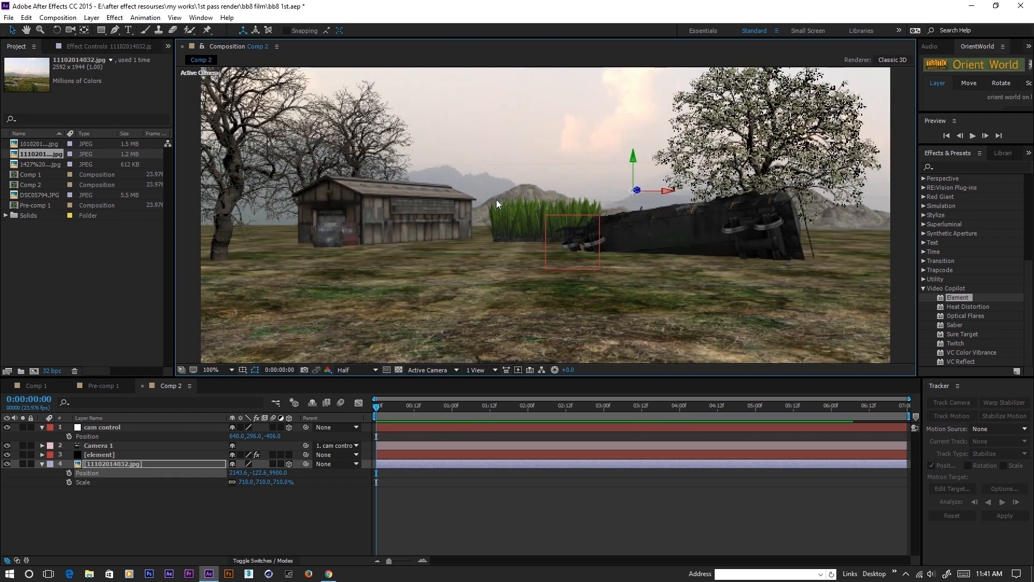
scroll(377, 219, "down", 2)
left_click_drag(331, 158, 332, 162)
scroll(570, 233, "up", 2)
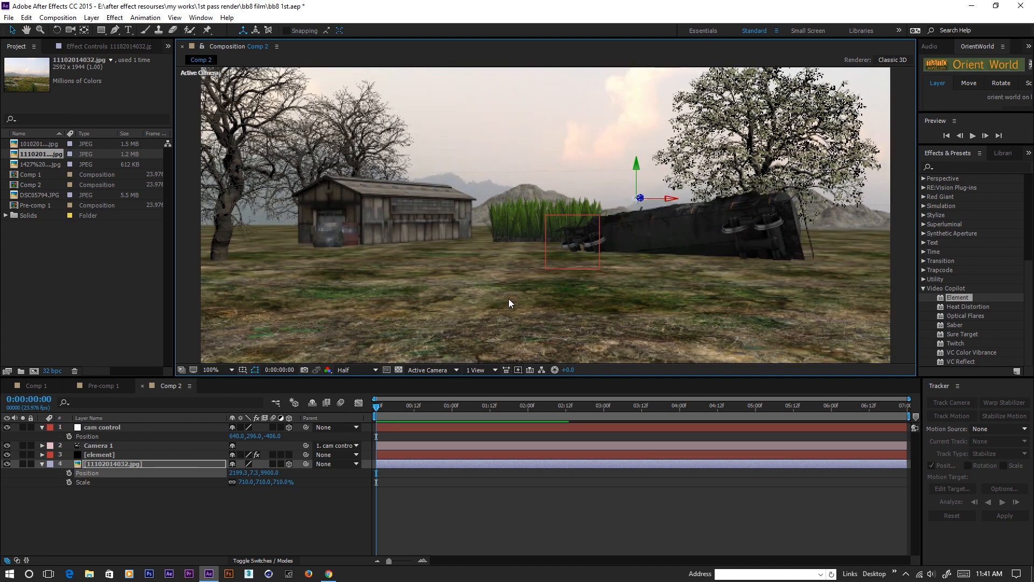
- Set the Z value of Camera 1's point of interest to 9900, matching the background photo's depth
left_click(92, 445)
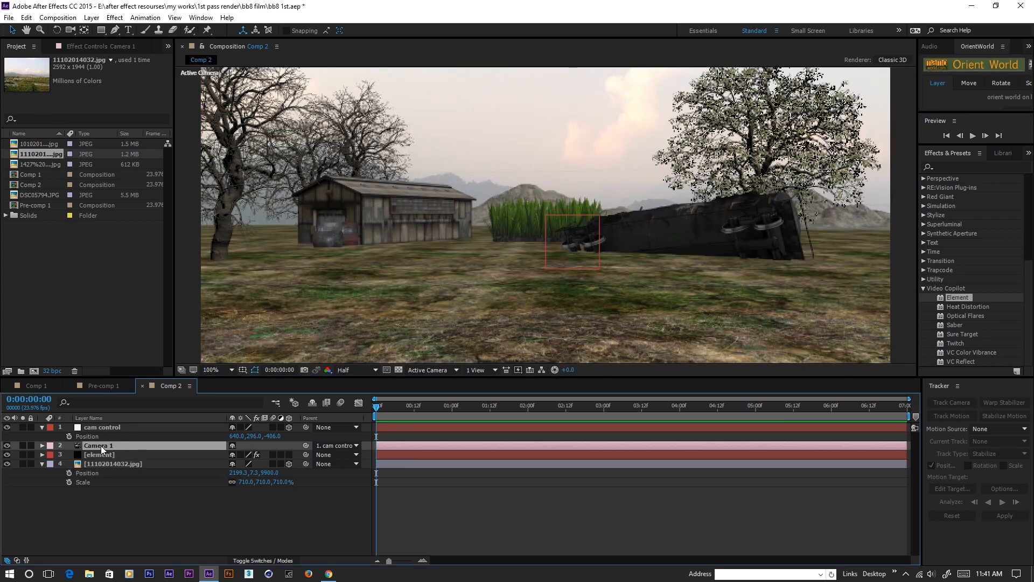
key("a")
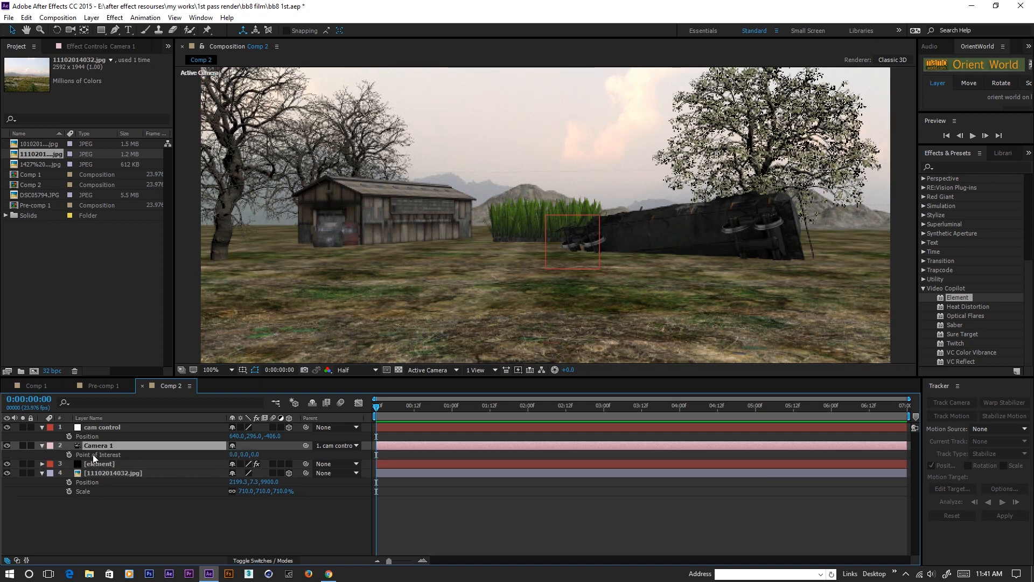
left_click(93, 474)
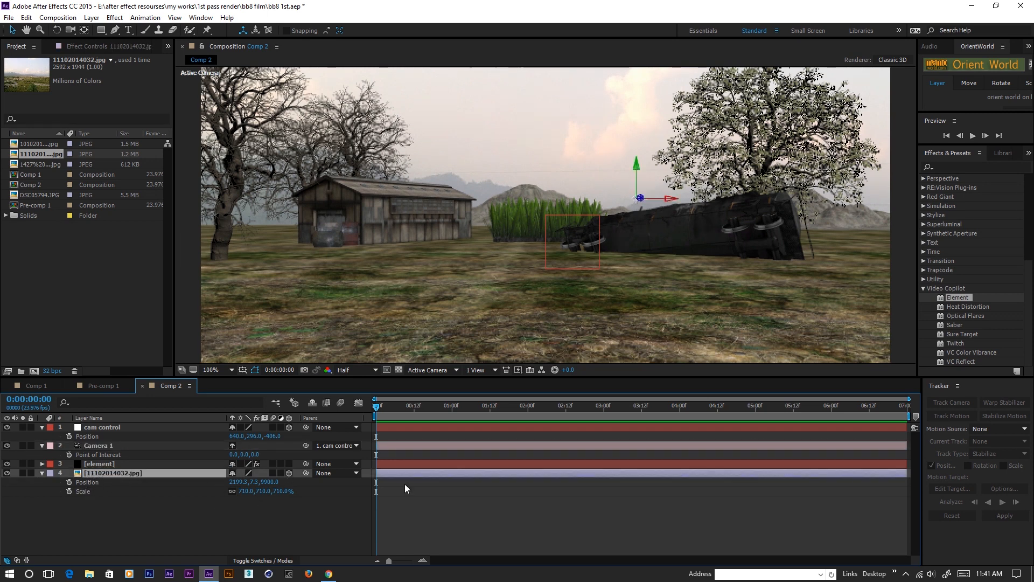
left_click(268, 481)
left_click(99, 445)
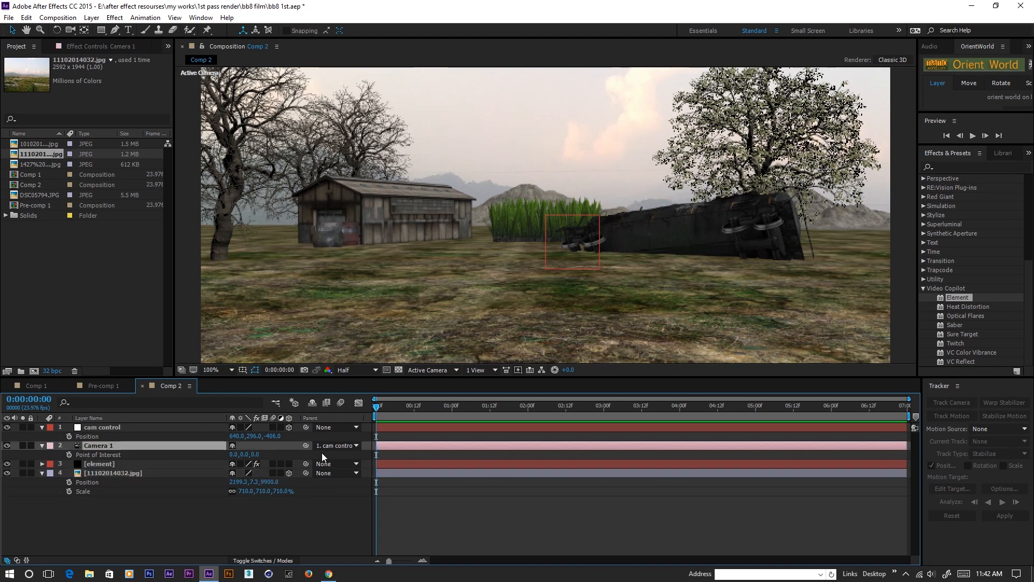
left_click(255, 455)
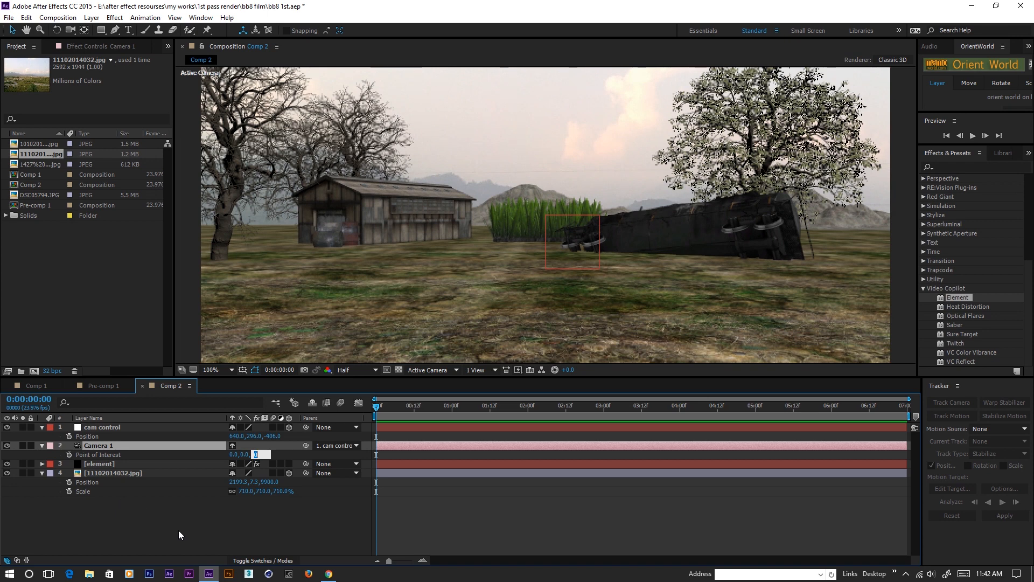
left_click(258, 526)
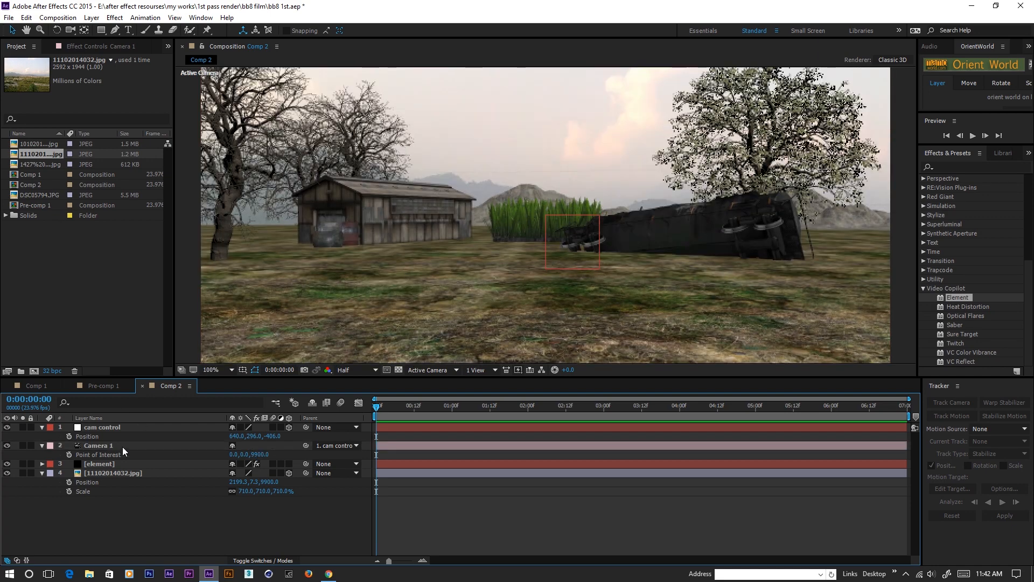
- Raise the cam control null to a Y position of 271
left_click(115, 428)
left_click_drag(256, 443, 247, 449)
- Examine Camera 1's aim, the background photo's distance and the scene layout in the Top view
left_click(432, 371)
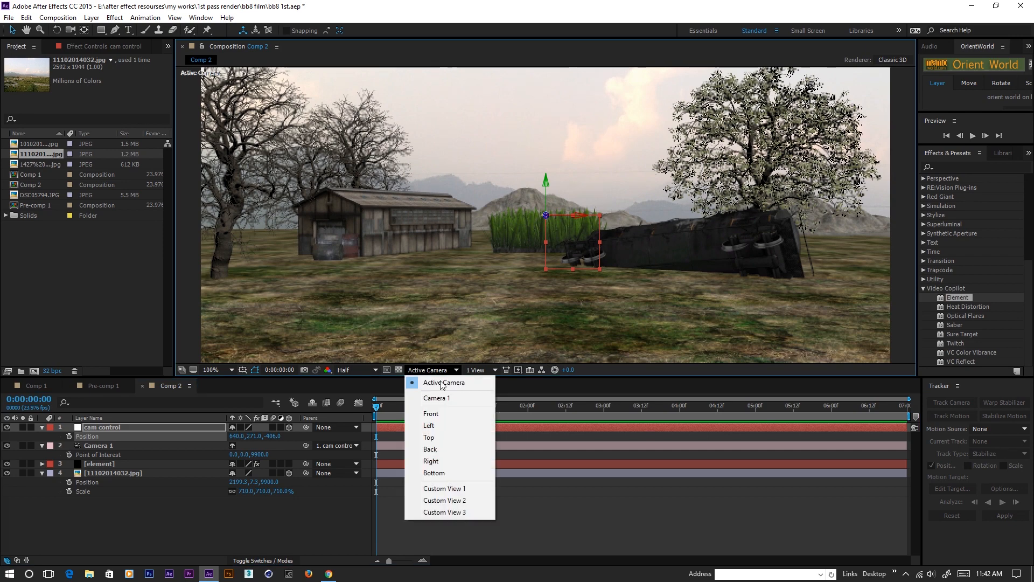
left_click(441, 438)
scroll(481, 279, "down", 6)
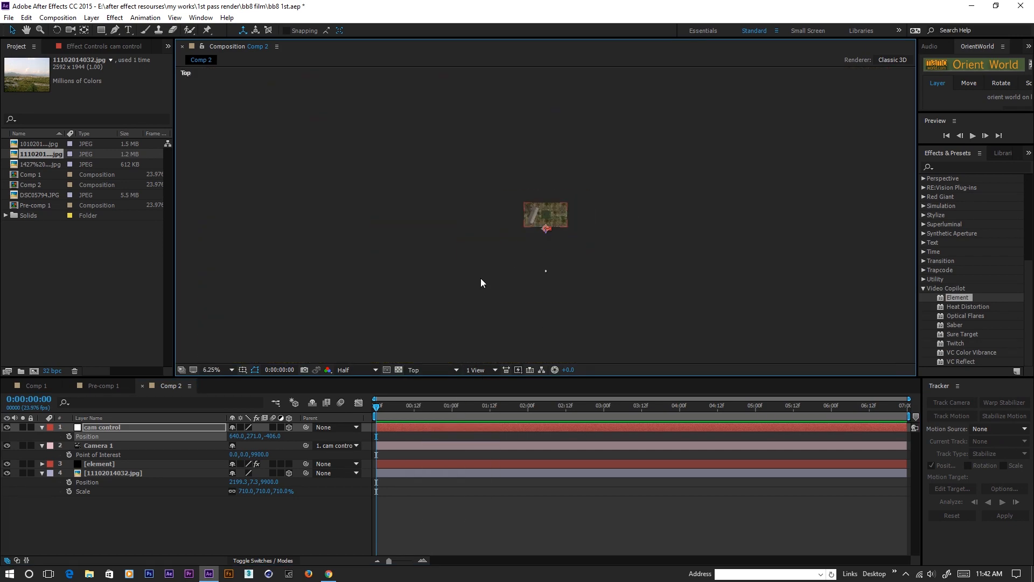
left_click(93, 447)
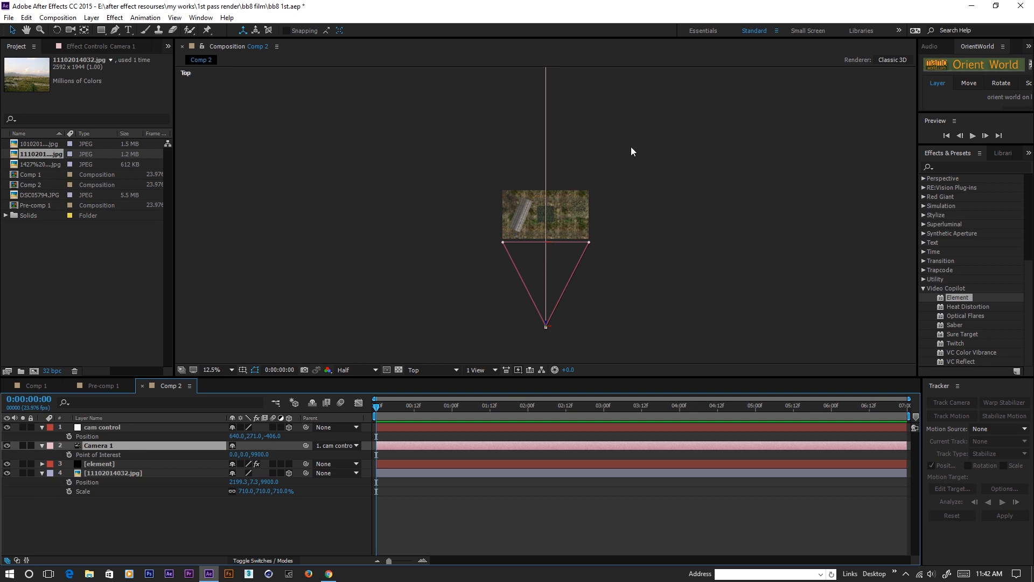
scroll(631, 151, "down", 3)
scroll(554, 183, "up", 2)
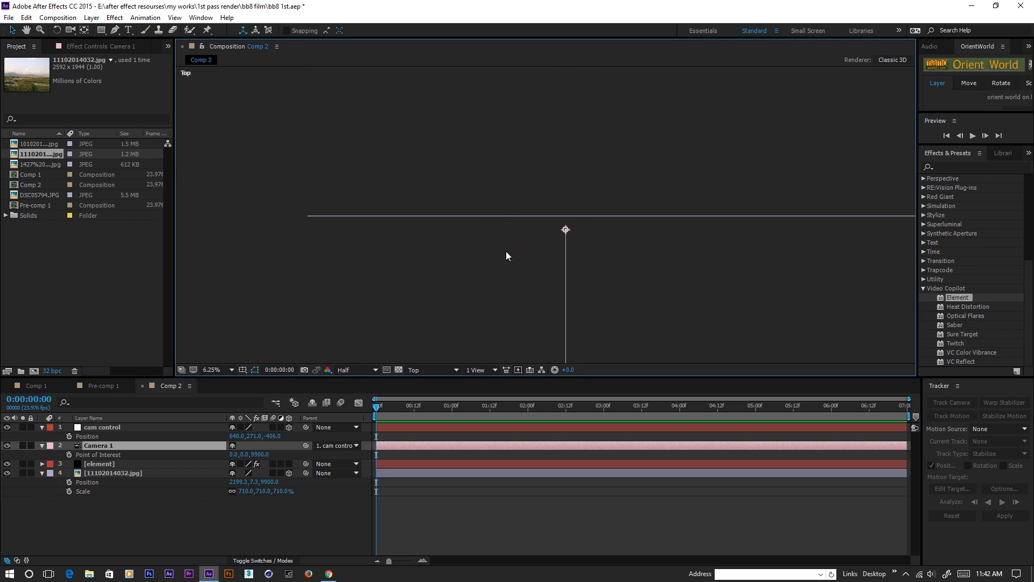
left_click_drag(645, 279, 602, 169)
left_click_drag(644, 325, 598, 115)
scroll(437, 271, "up", 1)
left_click_drag(426, 296, 704, 219)
scroll(458, 260, "up", 3)
- Return to the Active Camera view and inspect the framing of the barn, grass patch and wrecked tanker
left_click(431, 370)
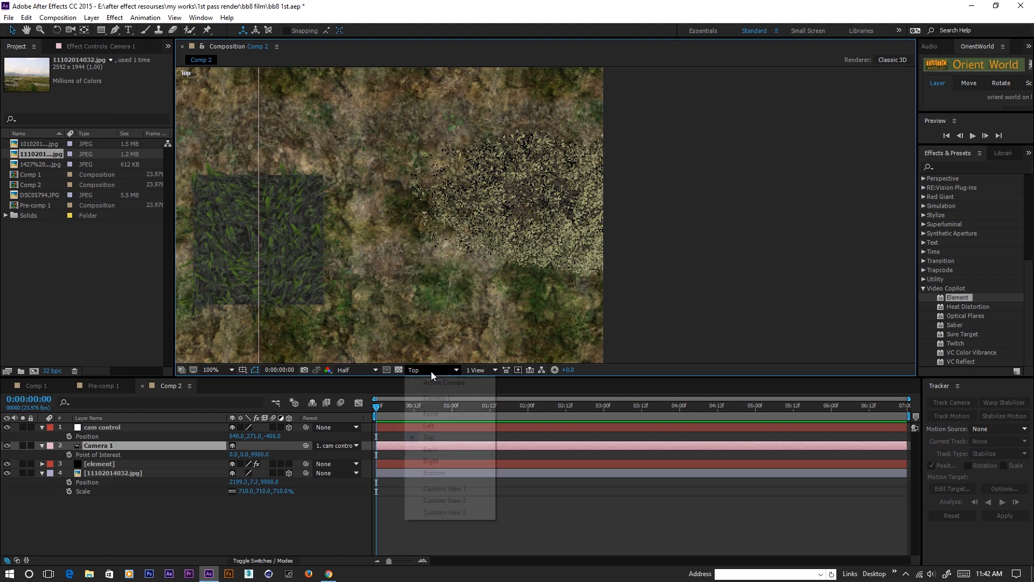
left_click(441, 383)
left_click_drag(352, 308, 572, 222)
scroll(473, 251, "down", 1)
scroll(468, 208, "up", 1)
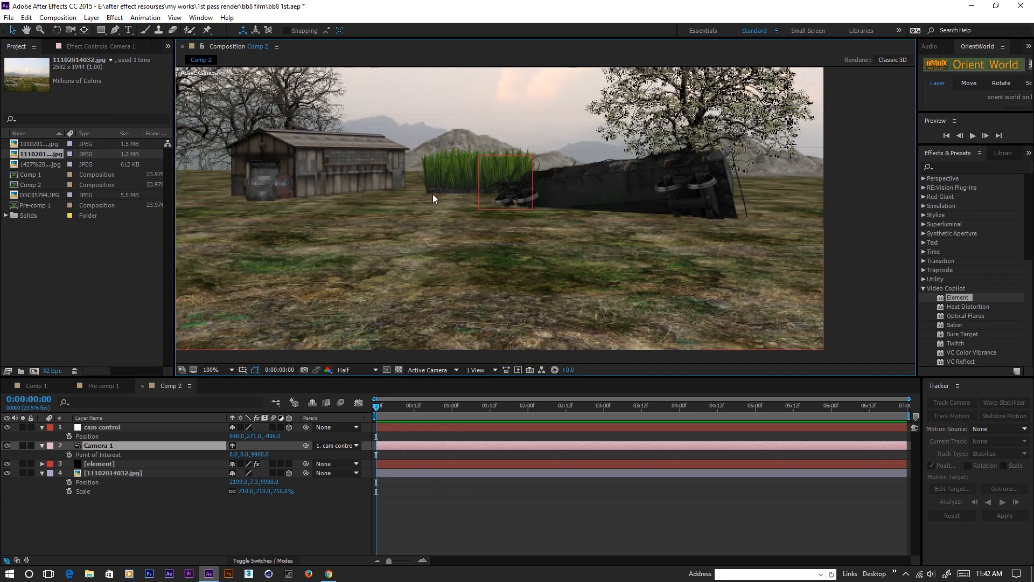
key("comma")
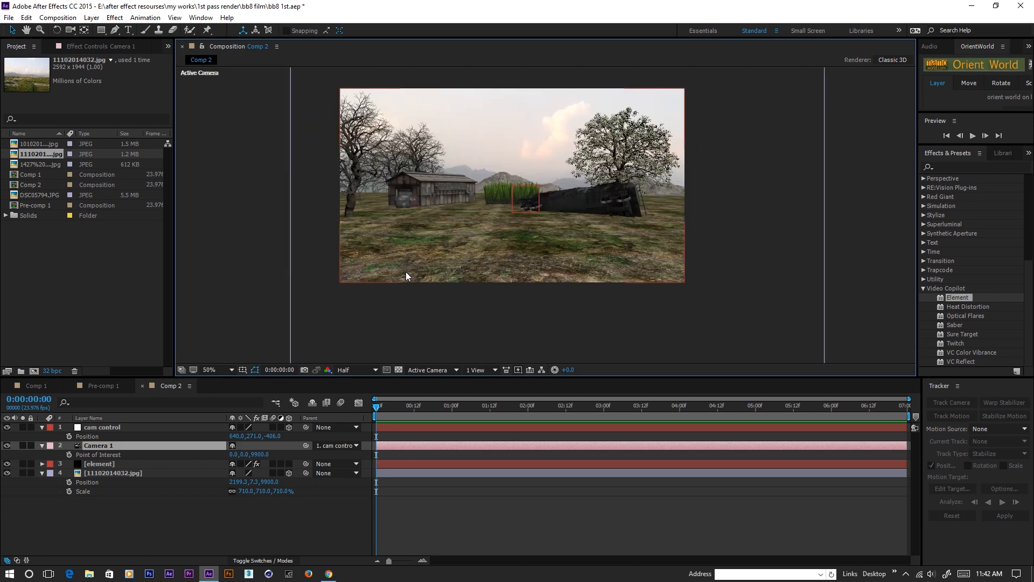
key("period")
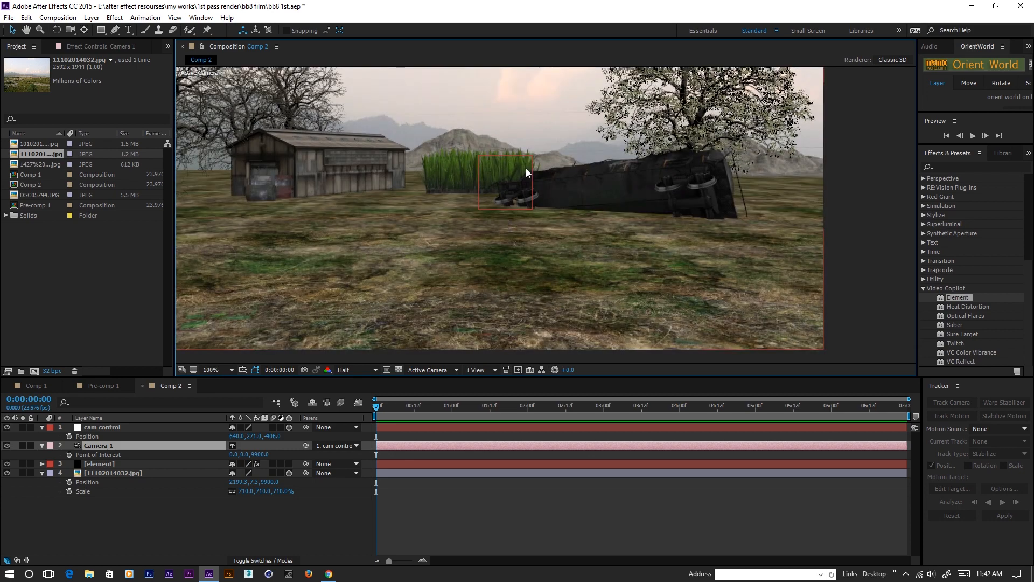
- Replicate the grass in the element layer's Group 2 using the Plane replicator shape and a particle count of 73
left_click(92, 465)
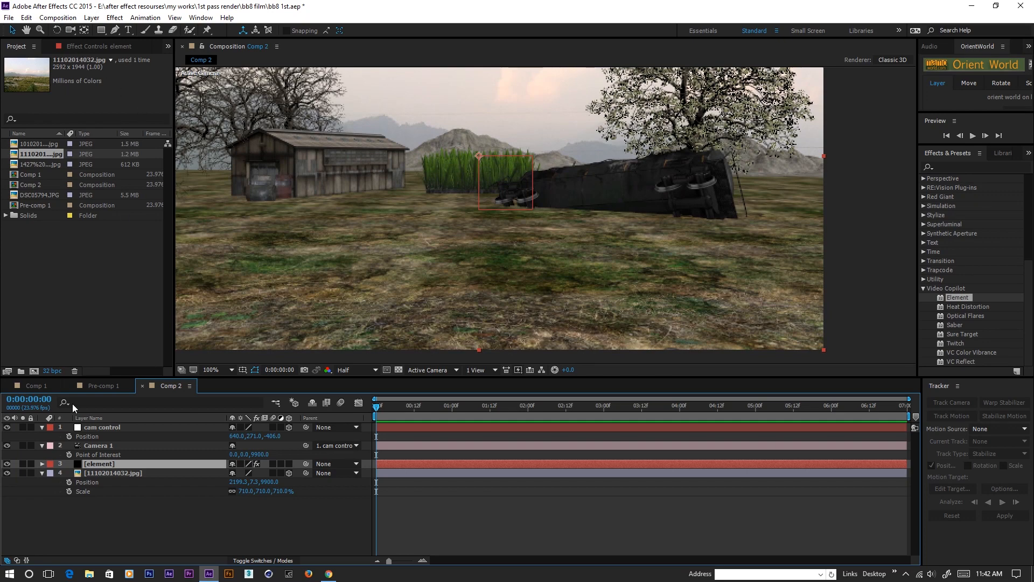
left_click(41, 474)
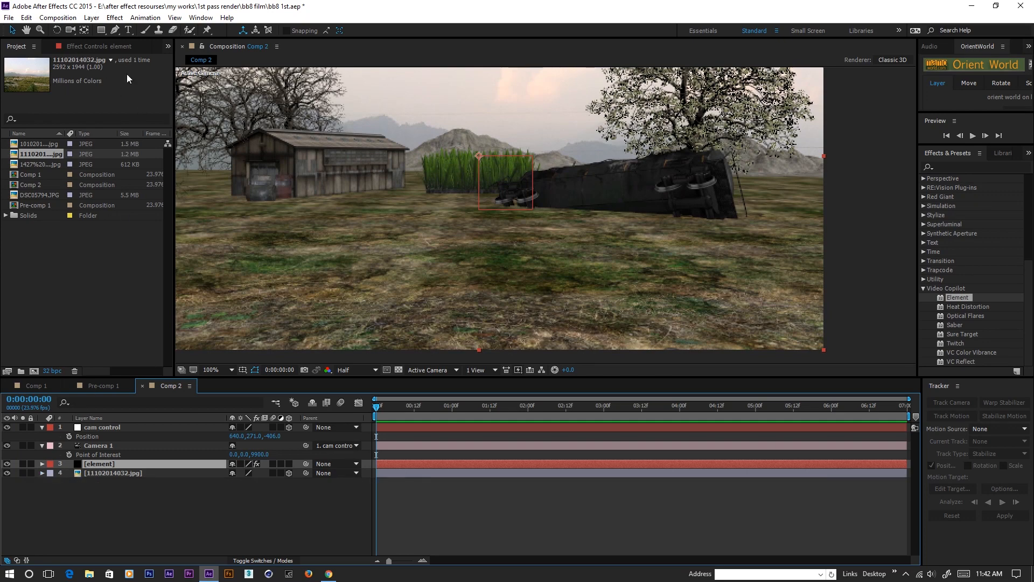
left_click(90, 46)
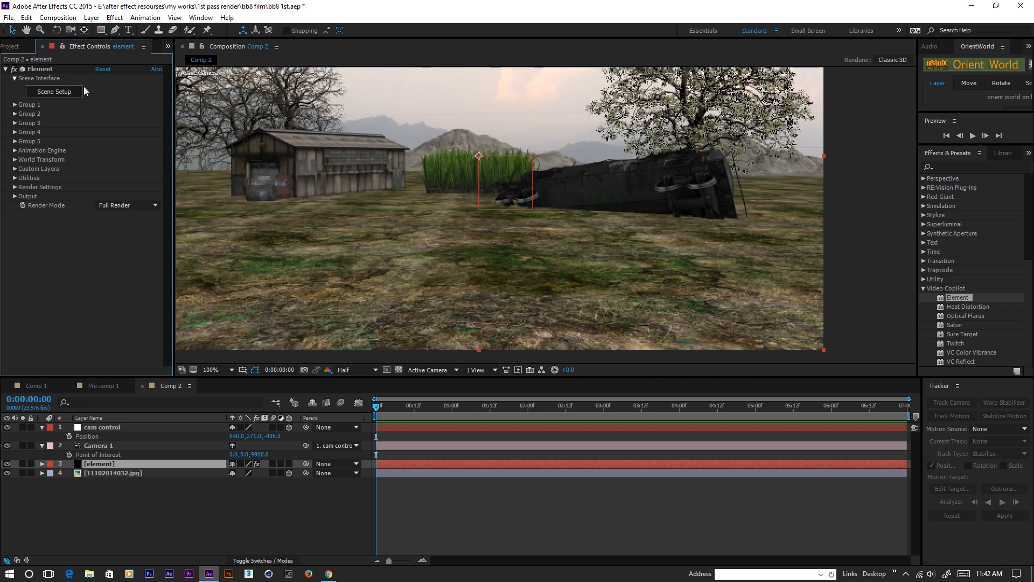
left_click(14, 114)
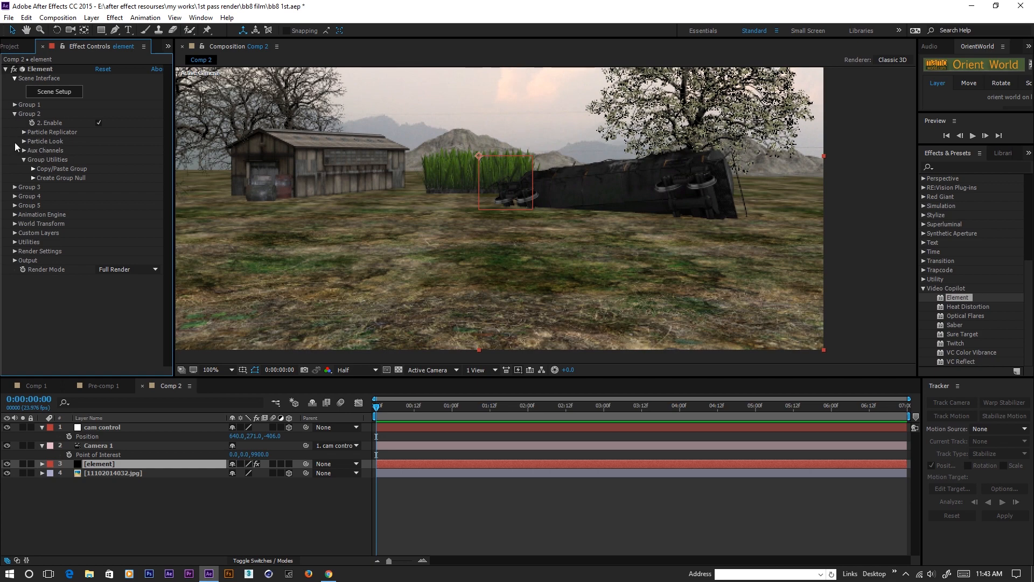
left_click(24, 132)
left_click(117, 151)
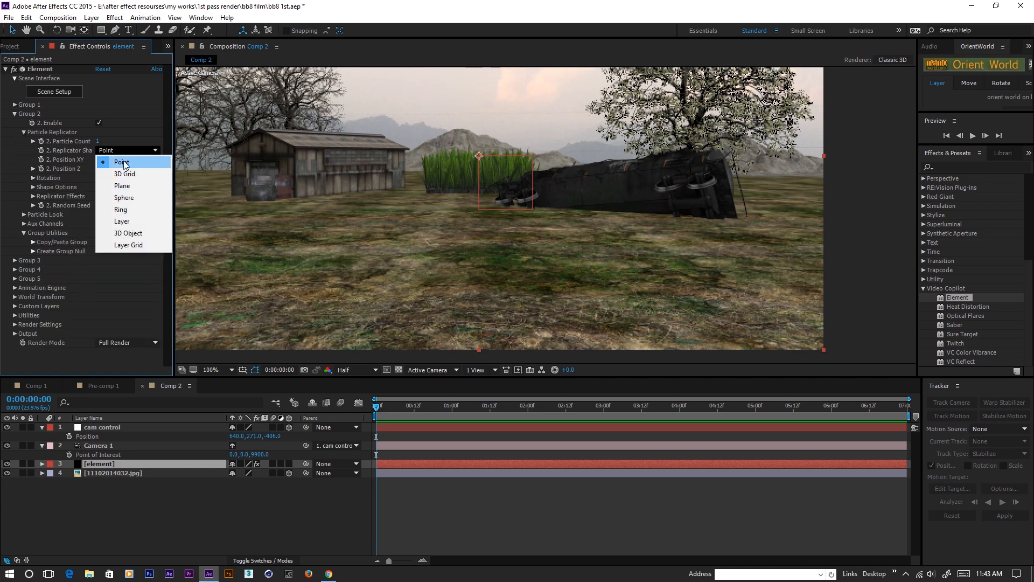
left_click(123, 186)
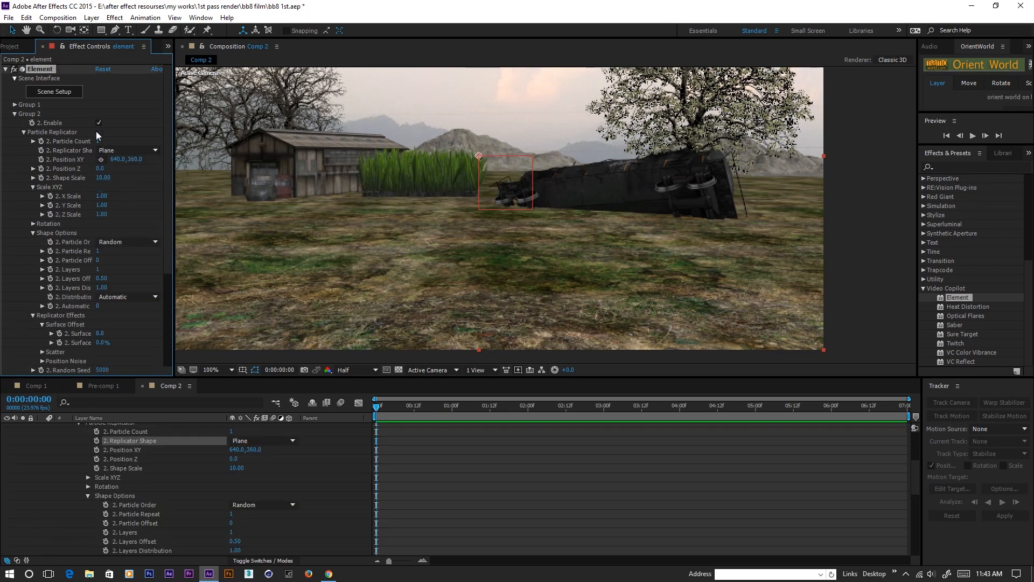
left_click_drag(101, 141, 136, 141)
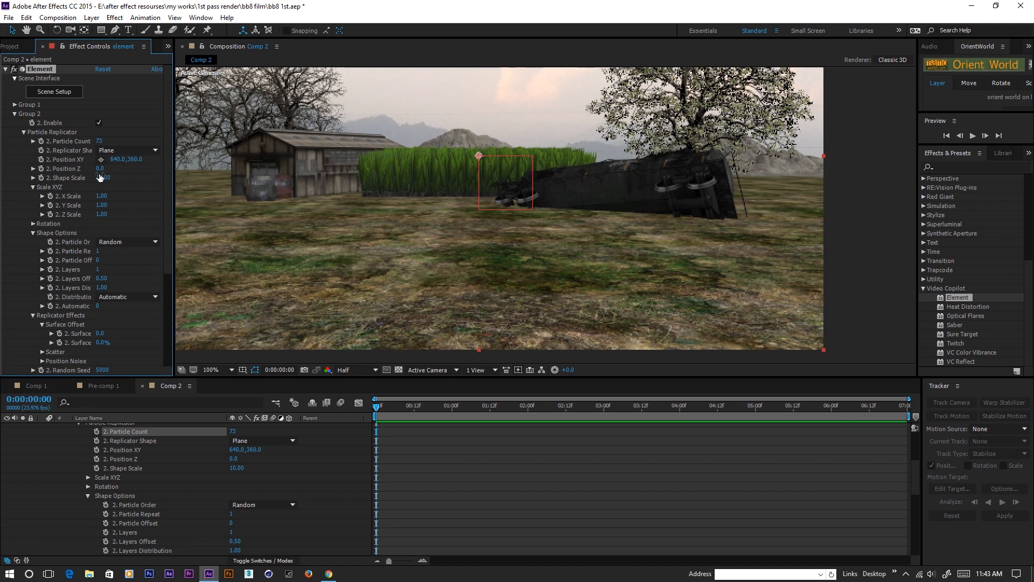
- Spread the Group 2 grass with a shape scale of 31.60 and reduce its particle size to 3.50
left_click_drag(112, 179, 301, 257)
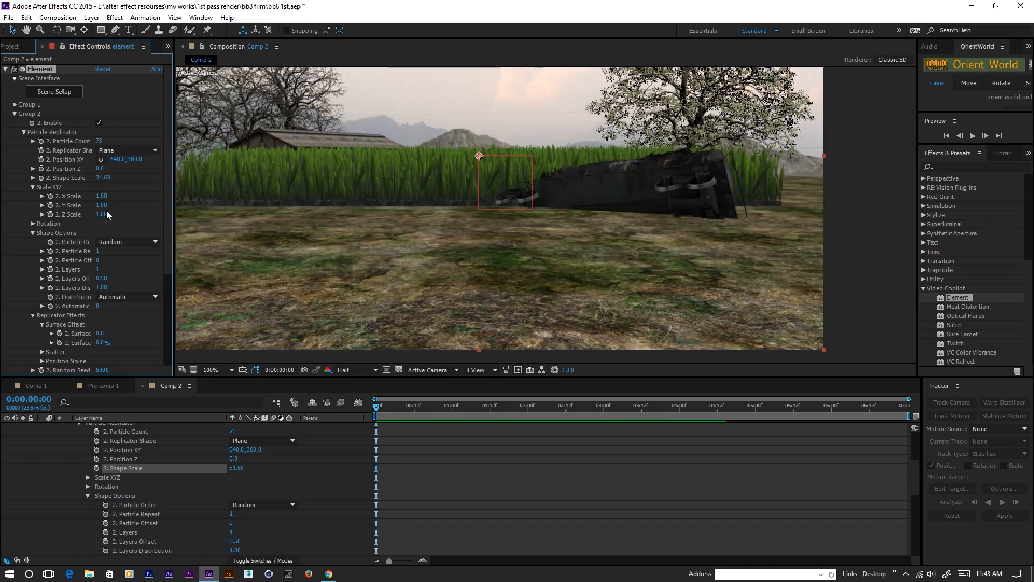
scroll(62, 262, "down", 1)
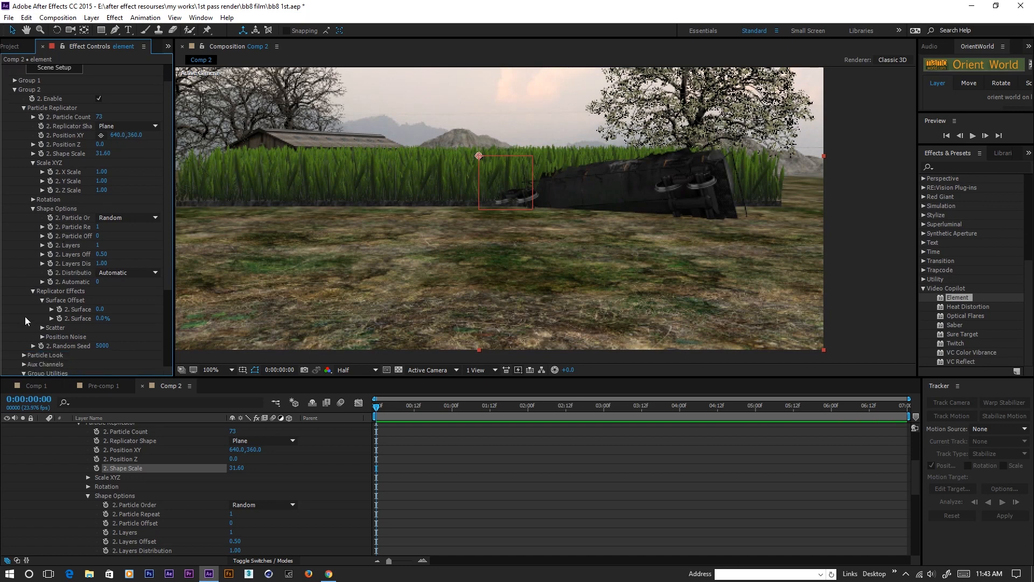
left_click(23, 356)
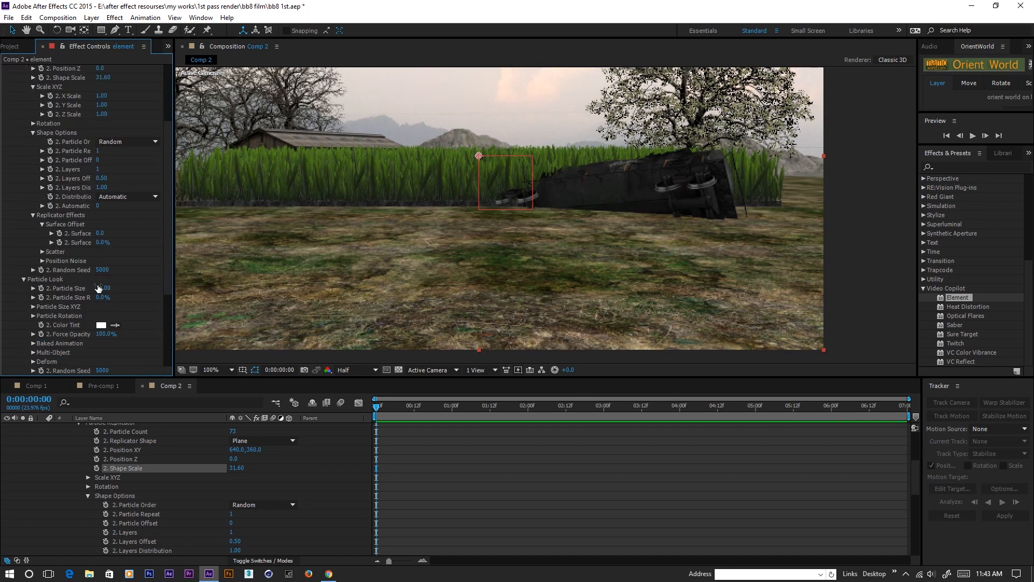
left_click_drag(104, 289, 82, 297)
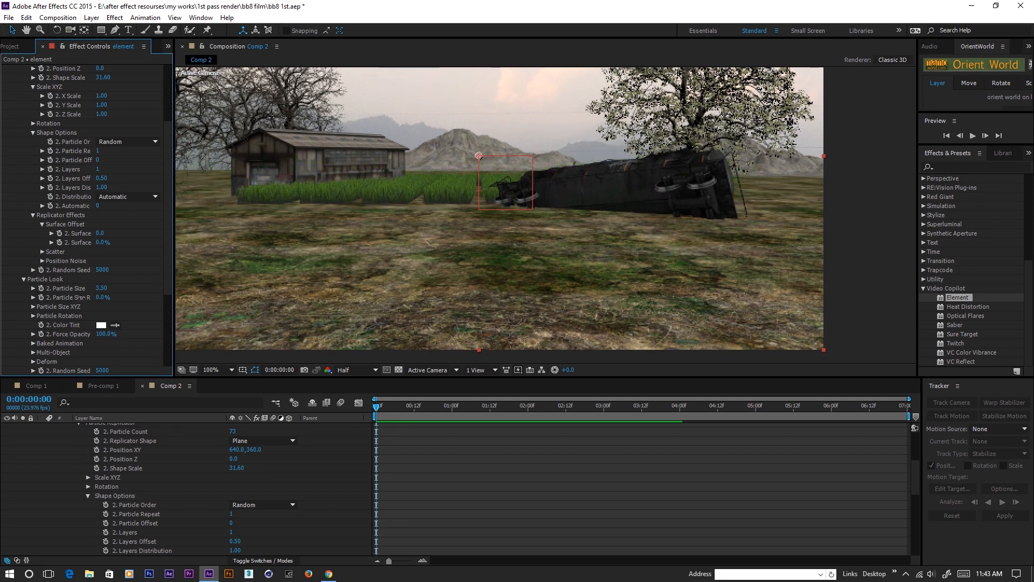
- Move the Group 2 grass to Position Z -840 and Position Y 367, and tighten its shape scale to 25.30
scroll(99, 187, "up", 3)
scroll(100, 187, "up", 1)
left_click_drag(100, 169, 72, 184)
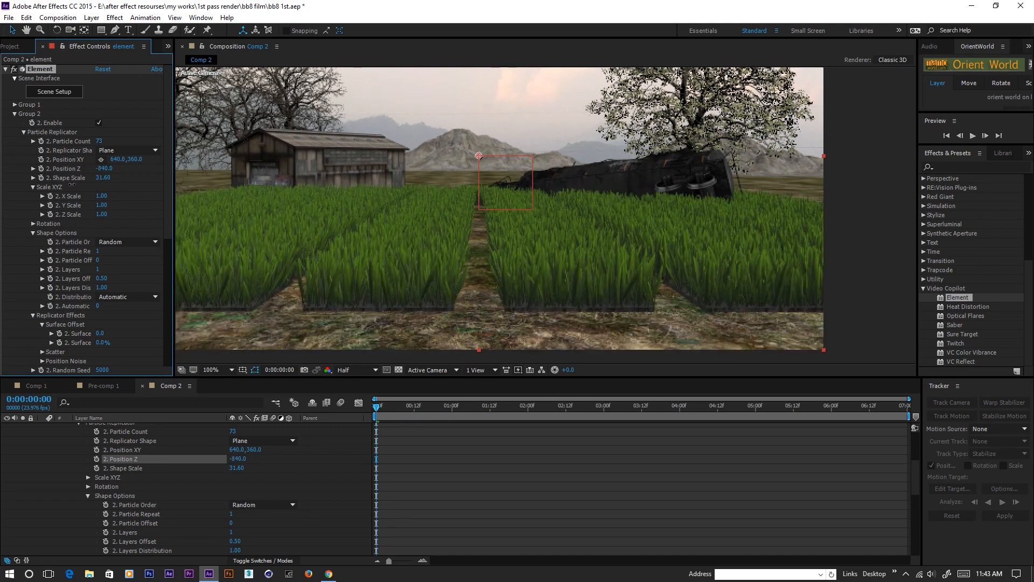
scroll(100, 162, "down", 1)
left_click_drag(104, 156, 76, 218)
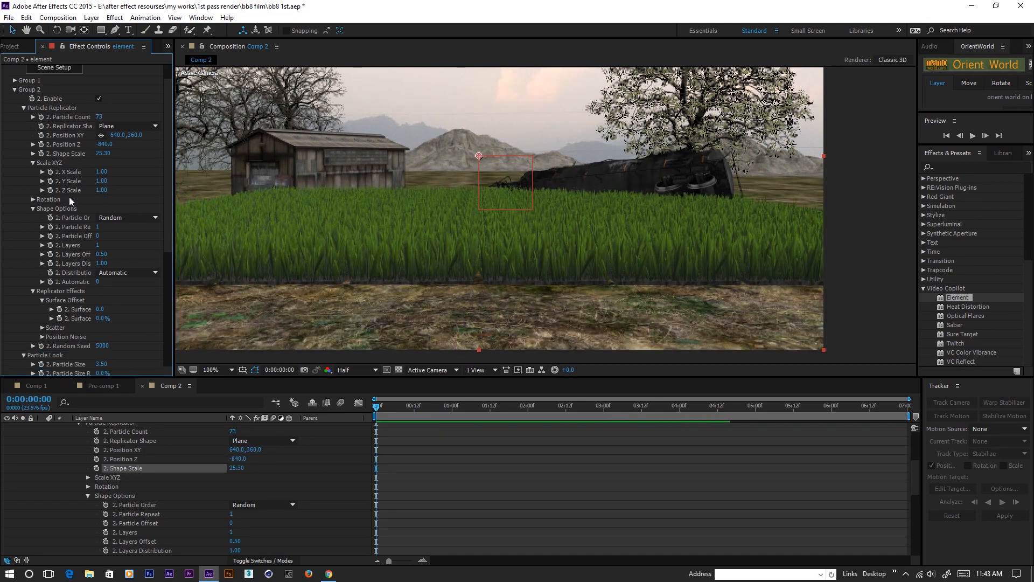
left_click_drag(134, 140, 141, 139)
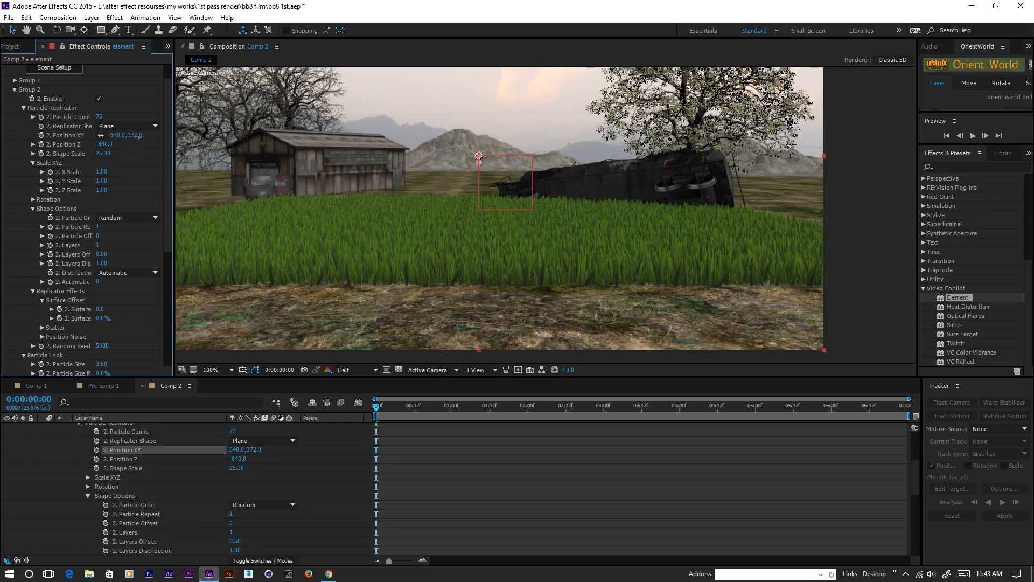
- Widen the effect settings area and set Group 2's Particle Size Random to 30%
scroll(75, 198, "down", 5)
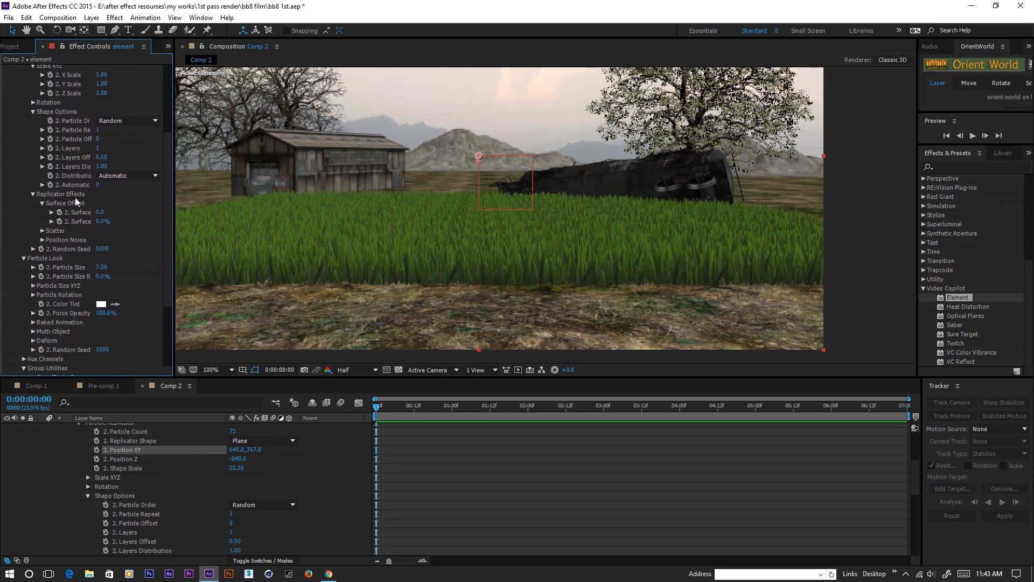
scroll(80, 219, "up", 2)
scroll(44, 232, "down", 2)
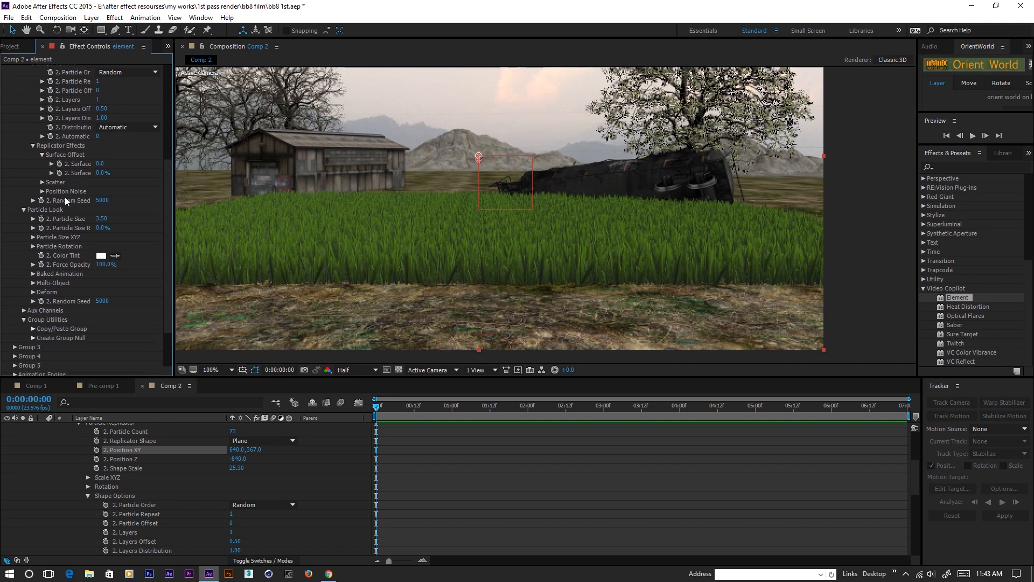
left_click_drag(169, 225, 246, 221)
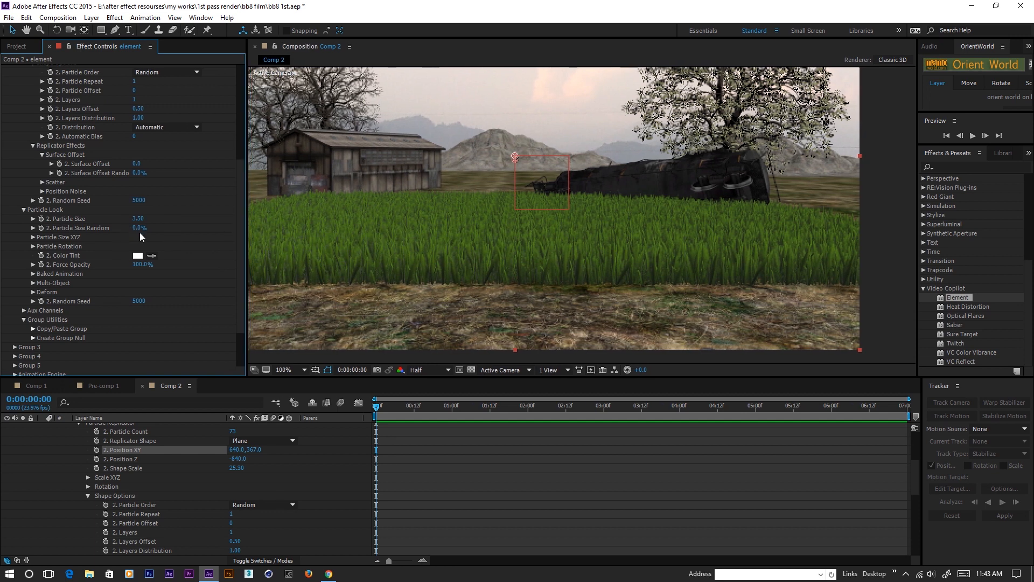
left_click_drag(136, 230, 153, 227)
left_click_drag(148, 228, 151, 228)
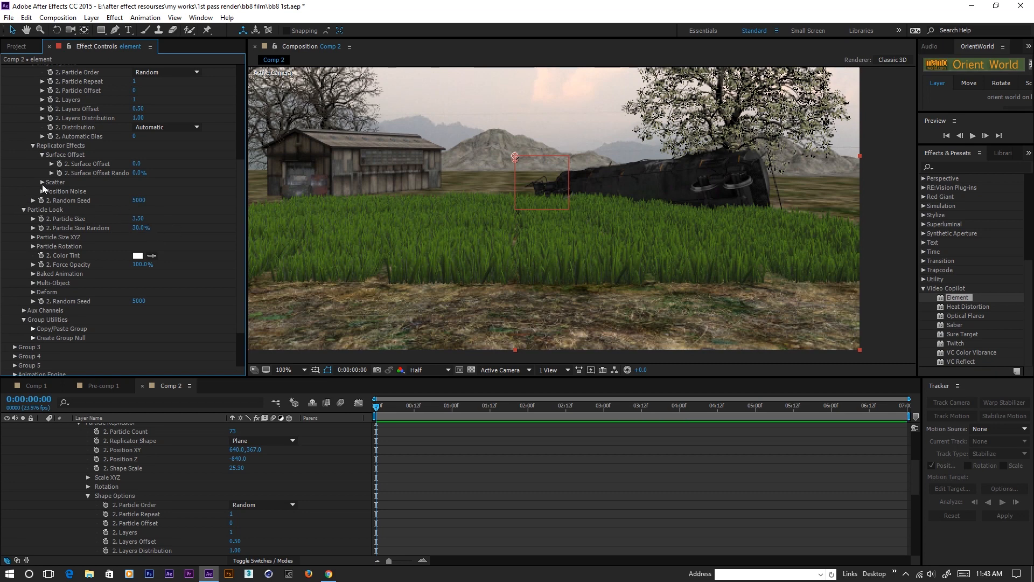
- Try randomizing the grass's X rotation angle, undo it, and set the Y Rotation Randomize to about 1.3°
left_click(33, 247)
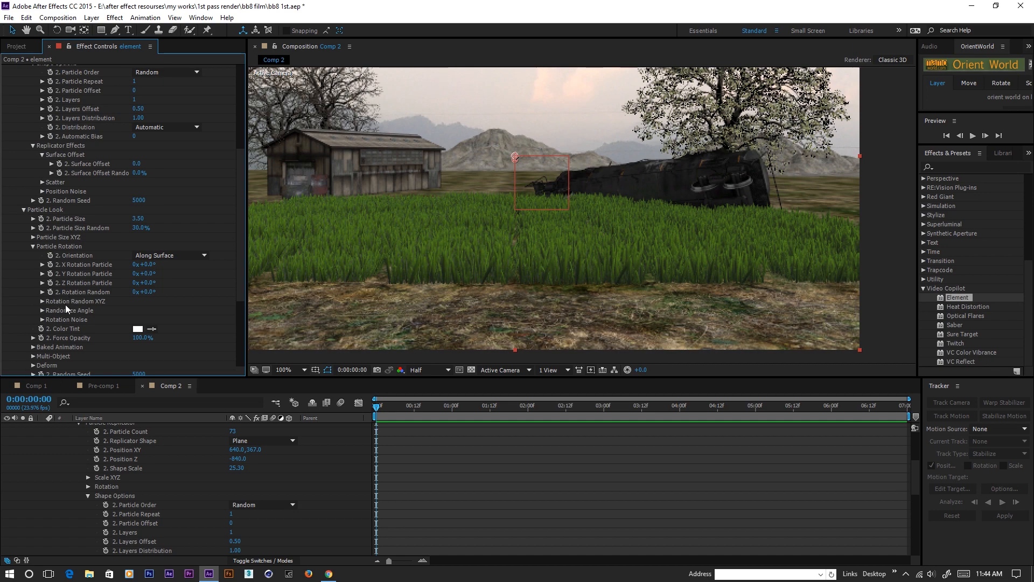
left_click(42, 310)
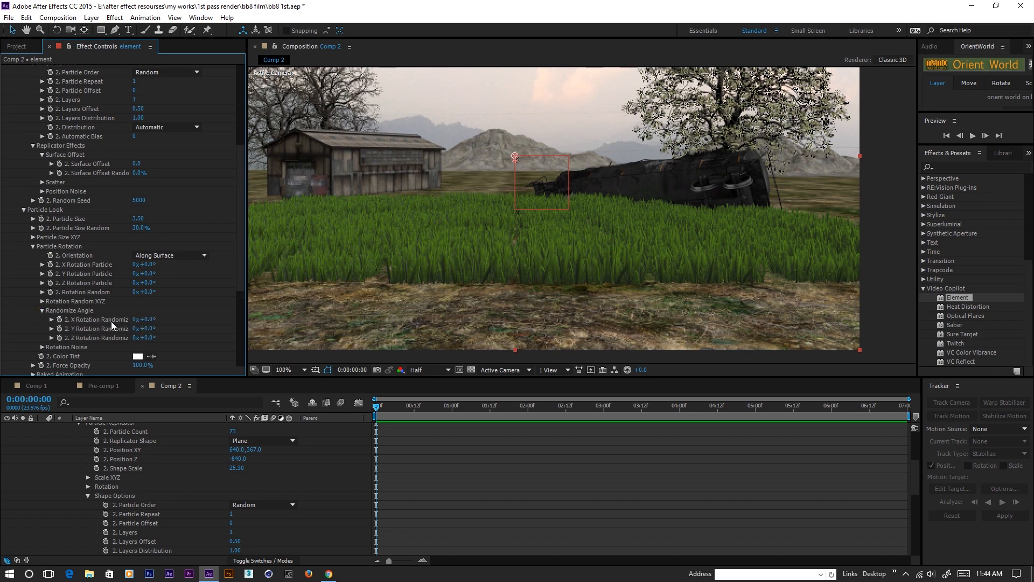
left_click_drag(147, 320, 158, 319)
key("ctrl+z")
left_click_drag(151, 326, 155, 327)
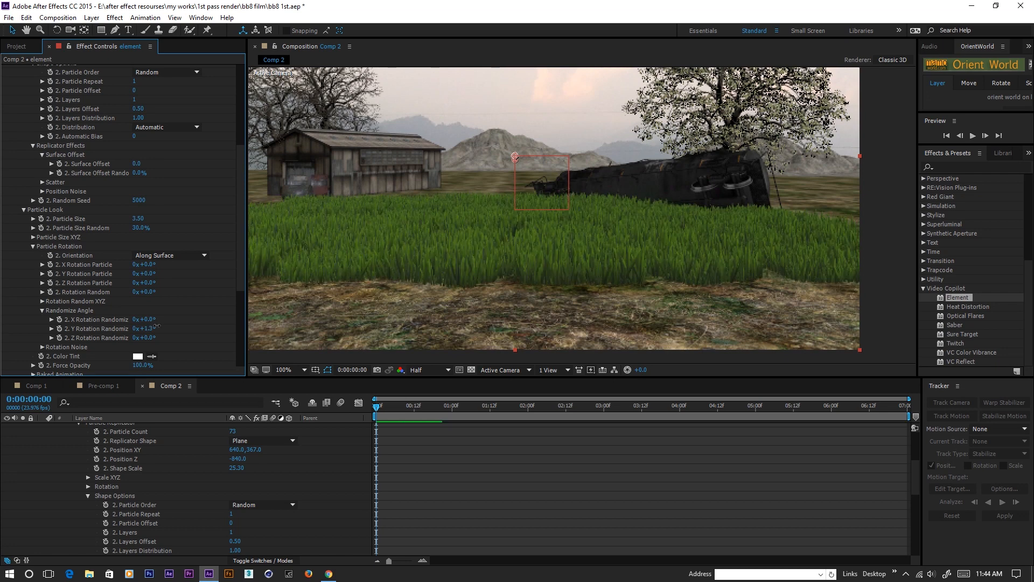
- Scatter the Group 2 grass patches with an X Scatter of 13.3 and a Z Scatter of 14.2
scroll(113, 172, "up", 2)
scroll(90, 228, "up", 4)
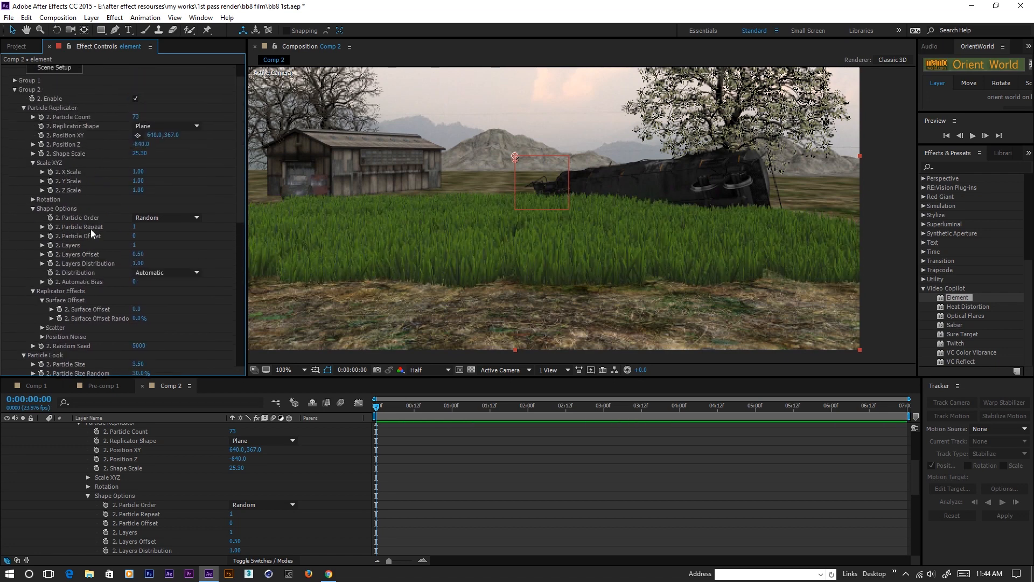
scroll(60, 327, "down", 1)
scroll(41, 215, "up", 1)
scroll(37, 307, "down", 2)
left_click(42, 279)
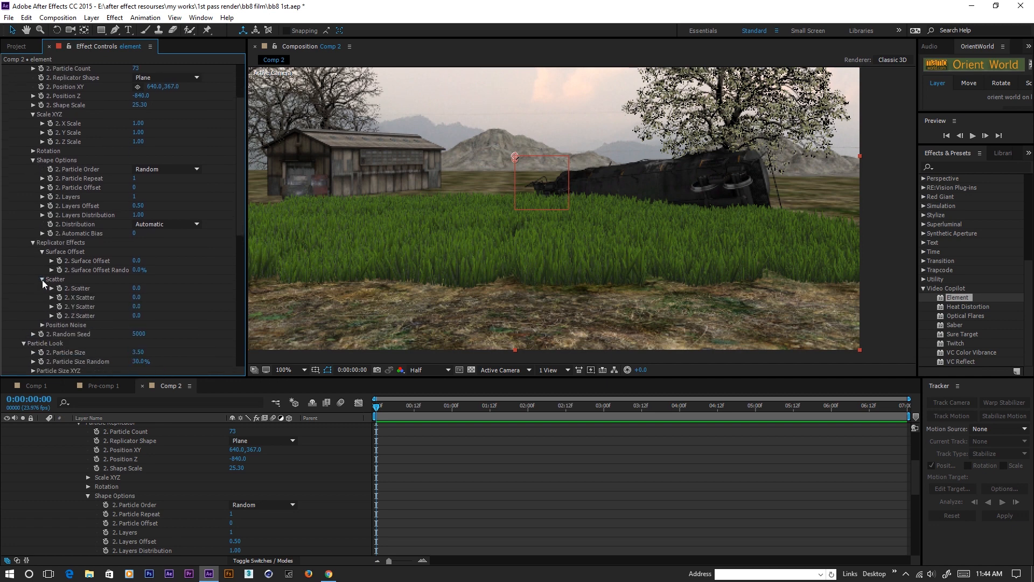
mouse_move(136, 297)
left_mouse_down()
mouse_move(157, 325)
mouse_move(125, 313)
mouse_move(341, 327)
mouse_move(147, 306)
left_mouse_up()
scroll(120, 310, "down", 2)
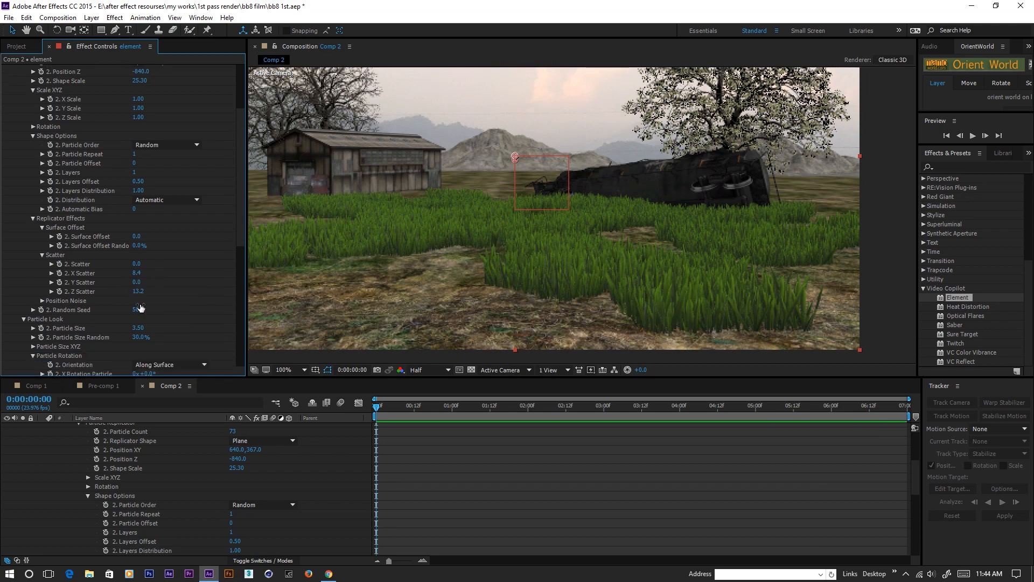
mouse_move(136, 278)
left_mouse_down()
mouse_move(155, 279)
mouse_move(153, 303)
mouse_move(144, 292)
left_mouse_up()
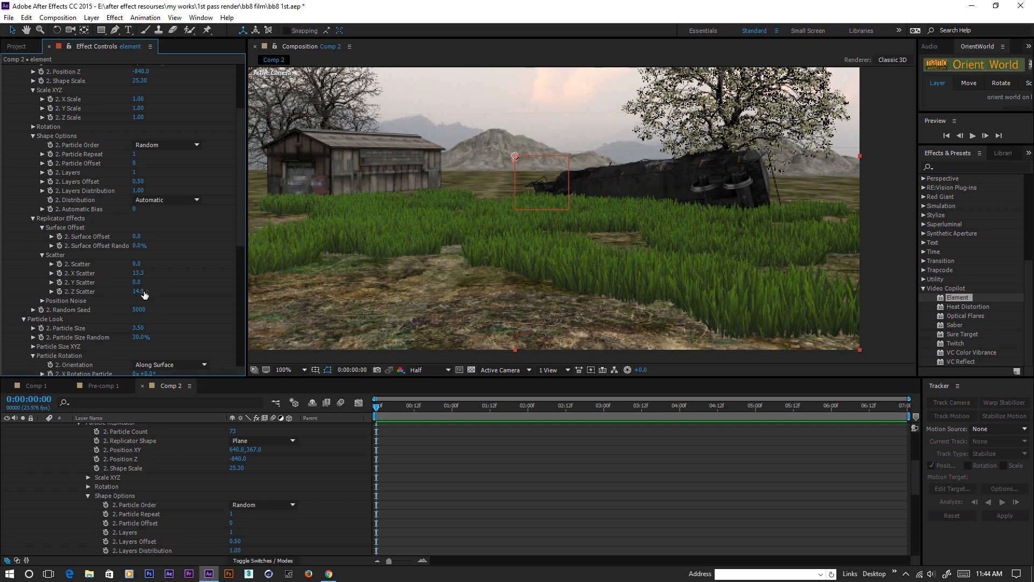
- In the Element scene setup, hide the Ground material of the grass_patch model and apply the change
scroll(85, 188, "up", 5)
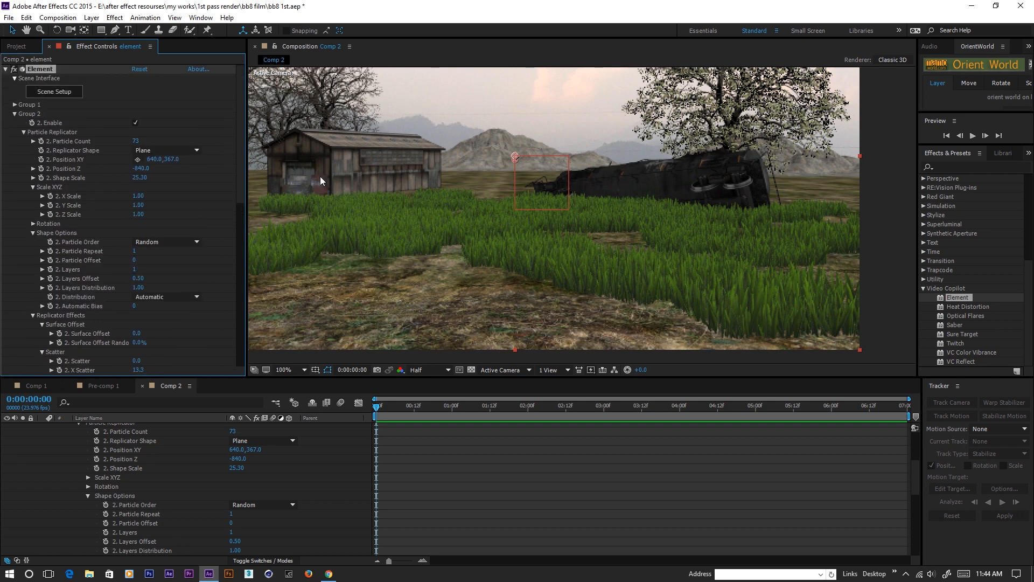
left_click(52, 94)
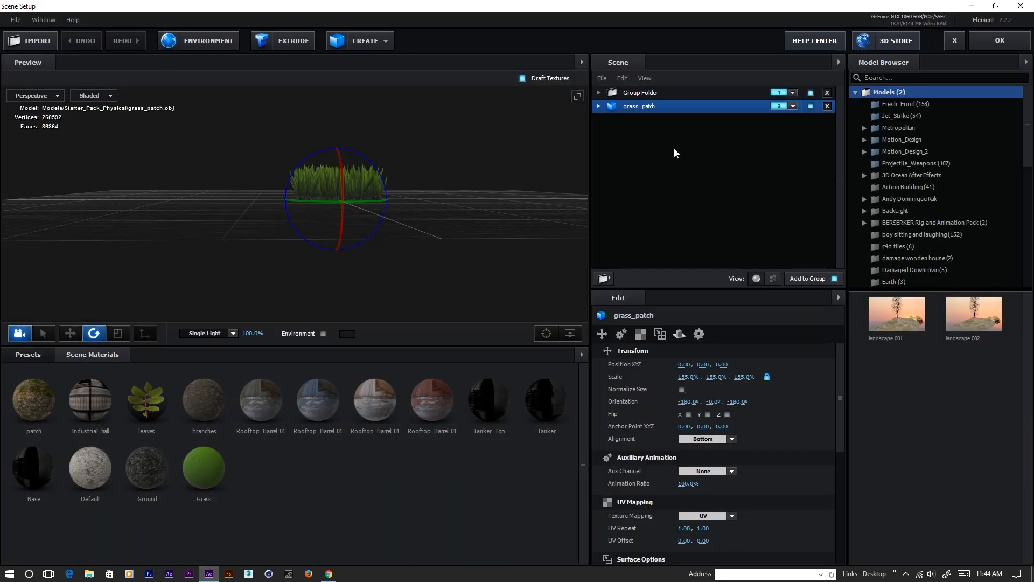
left_click_drag(431, 208, 228, 212)
left_click_drag(455, 222, 377, 208)
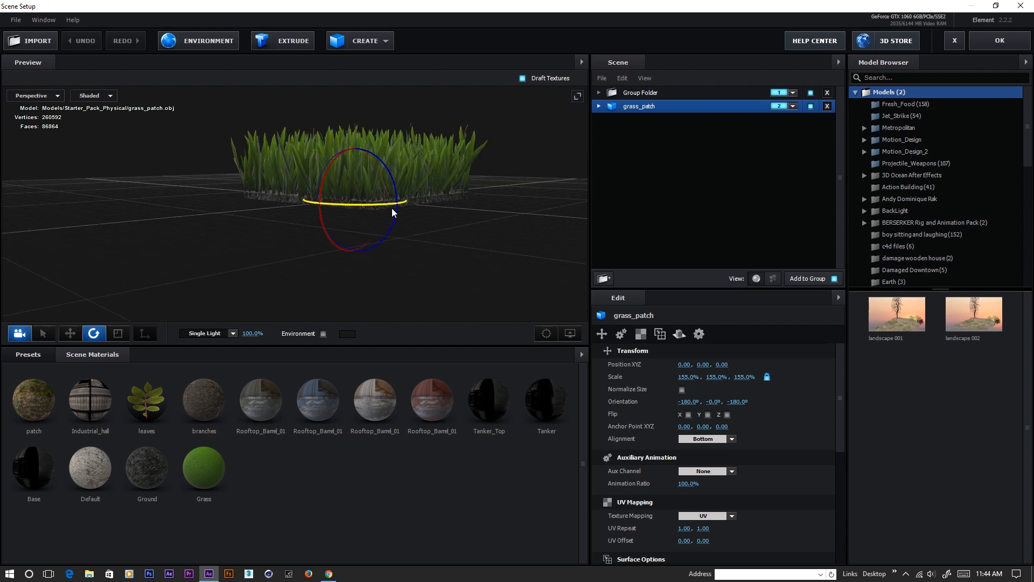
scroll(388, 209, "up", 3)
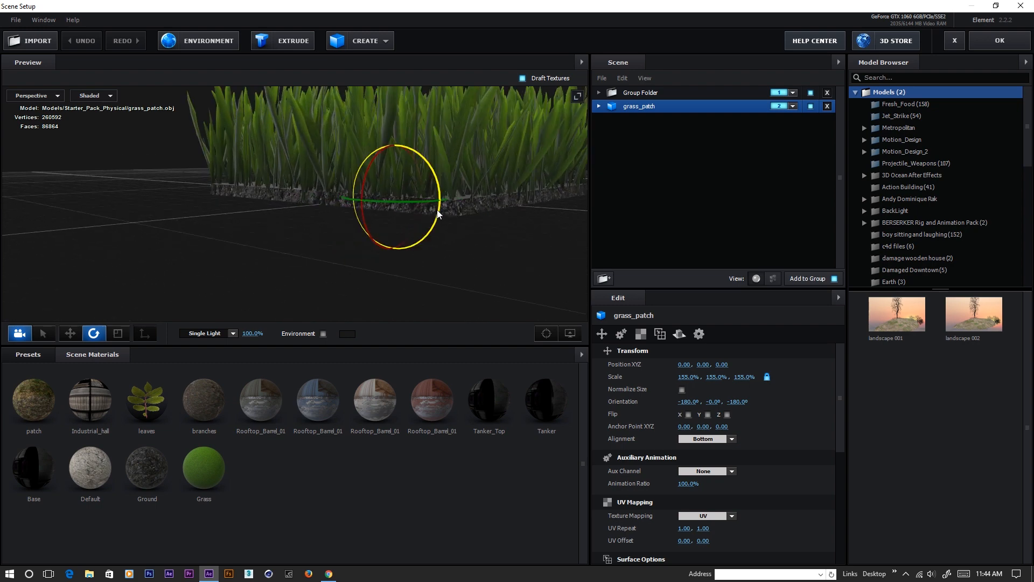
left_click(599, 107)
left_click(648, 122)
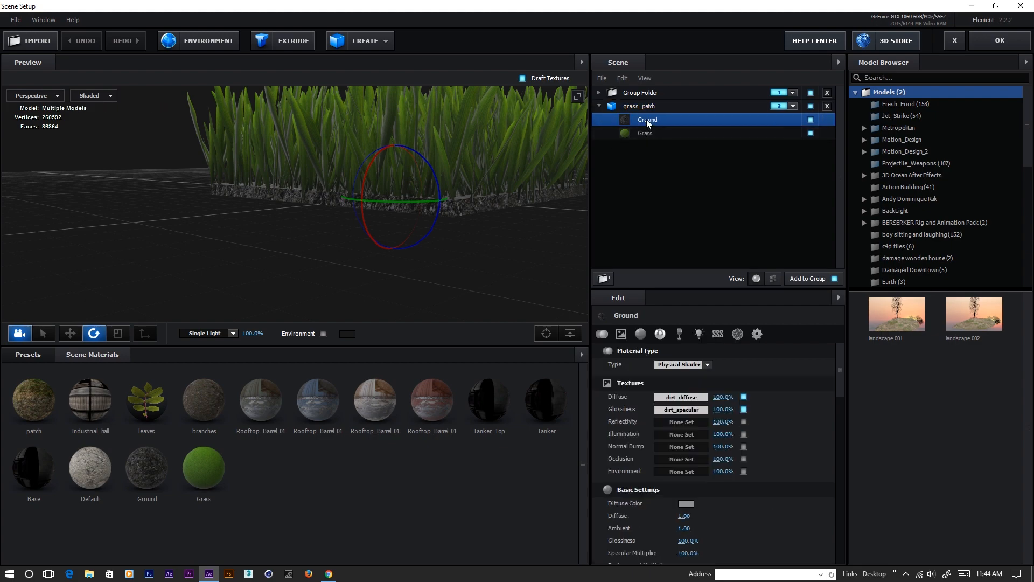
left_click(811, 119)
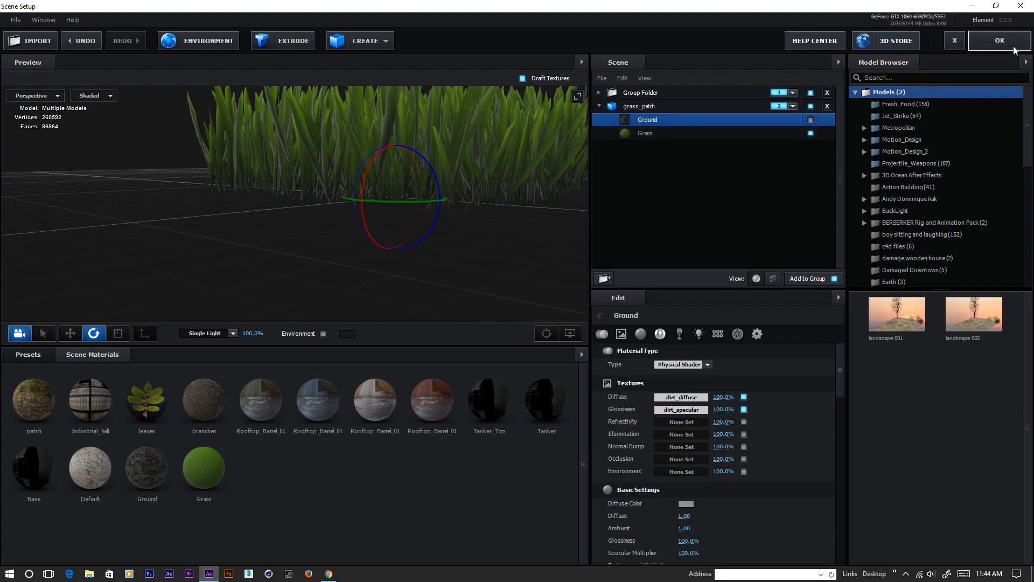
left_click(1001, 41)
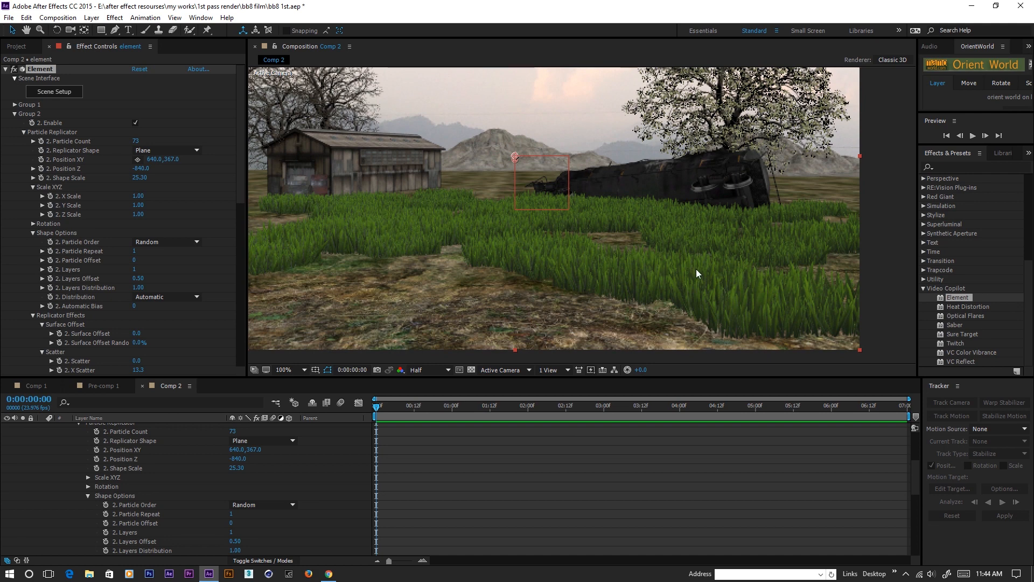
- Experiment with the grass's X Rotation Randomize angle and set it to .01°
scroll(86, 226, "down", 5)
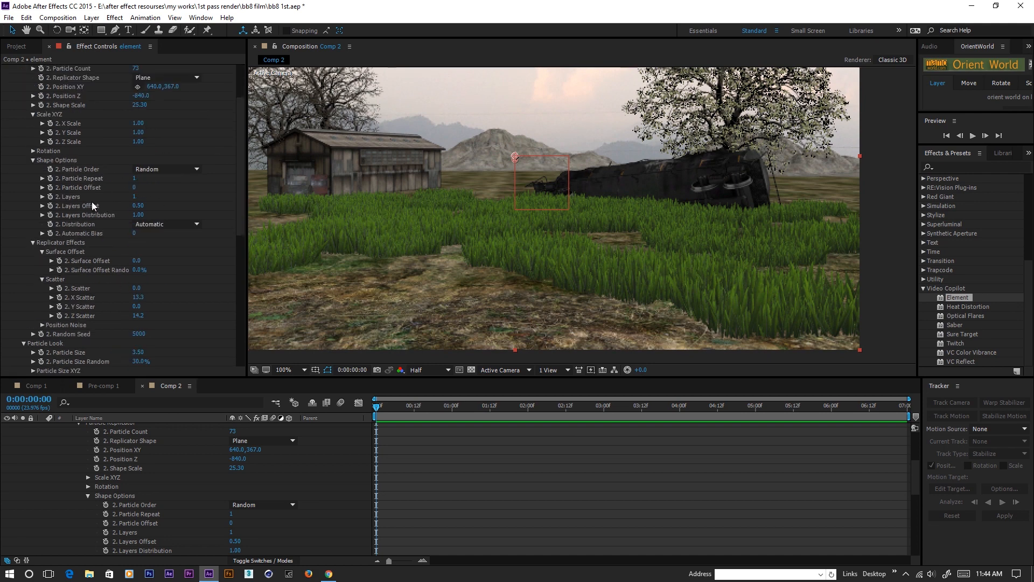
scroll(91, 250, "down", 7)
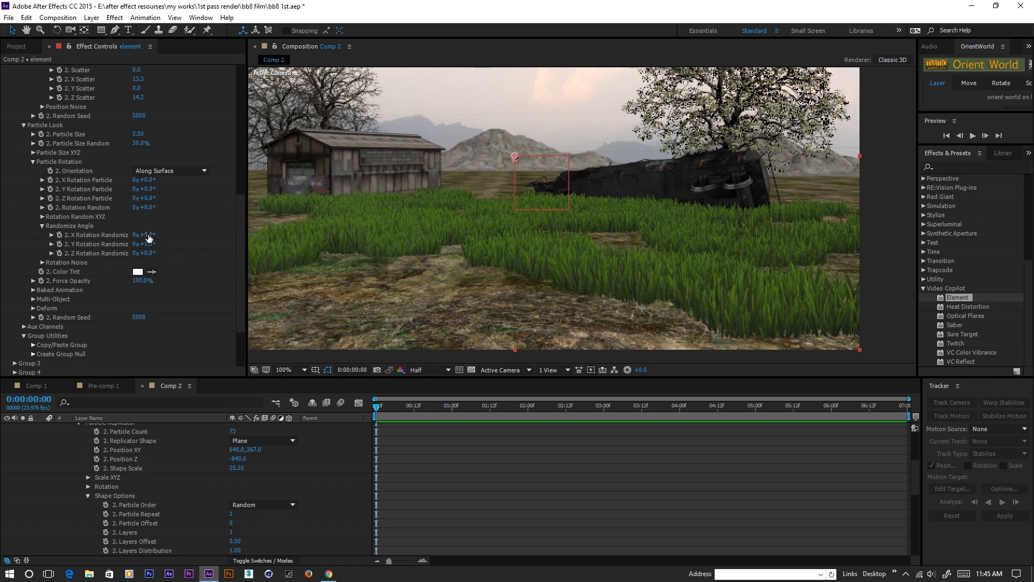
left_click_drag(149, 235, 147, 236)
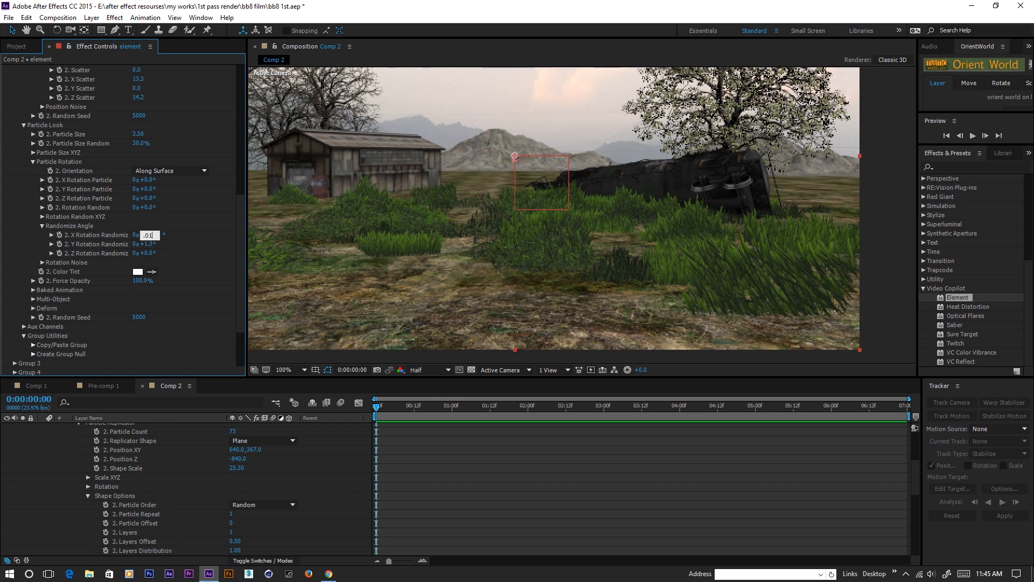
key("Return")
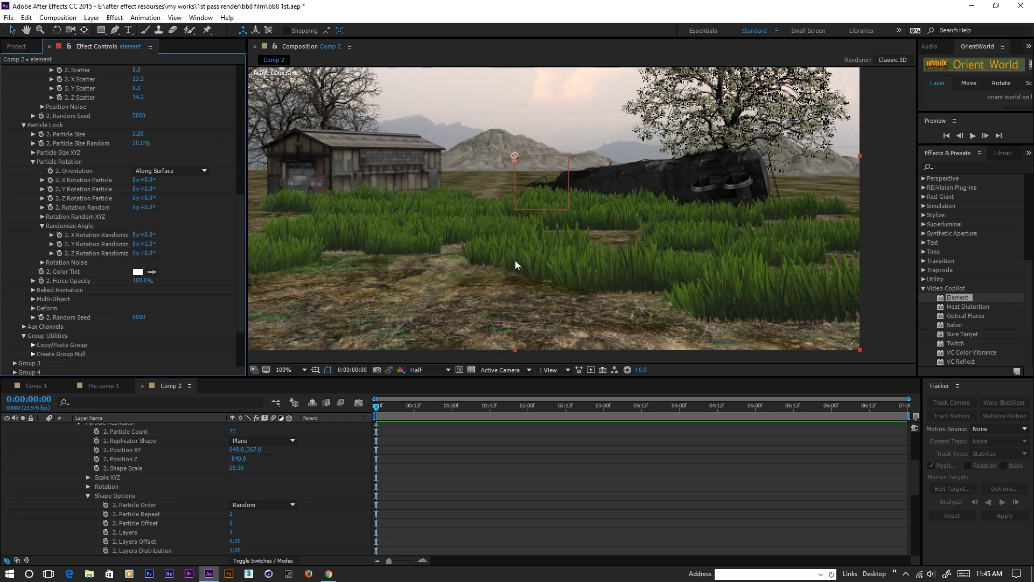
- Increase Group 2's particle count to 180 and lower the grass into the ground with a Position Y of 387.5
scroll(88, 155, "up", 10)
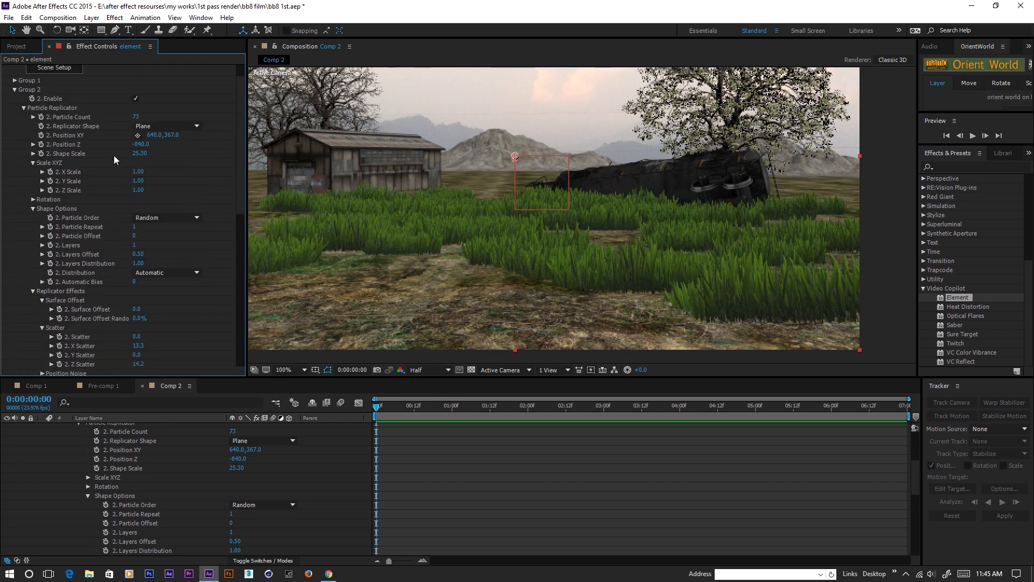
left_click_drag(171, 165, 204, 168)
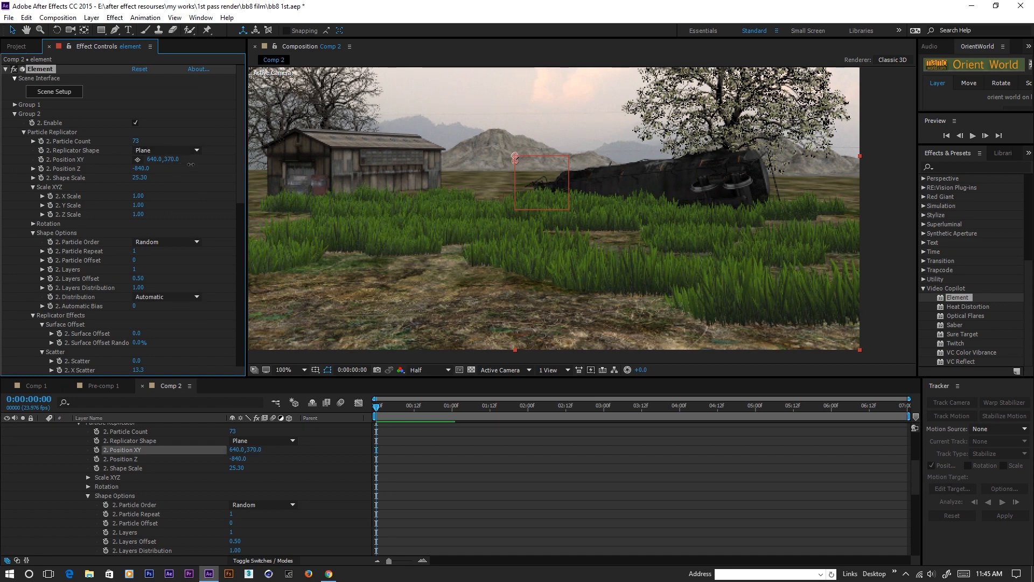
left_click_drag(211, 168, 214, 168)
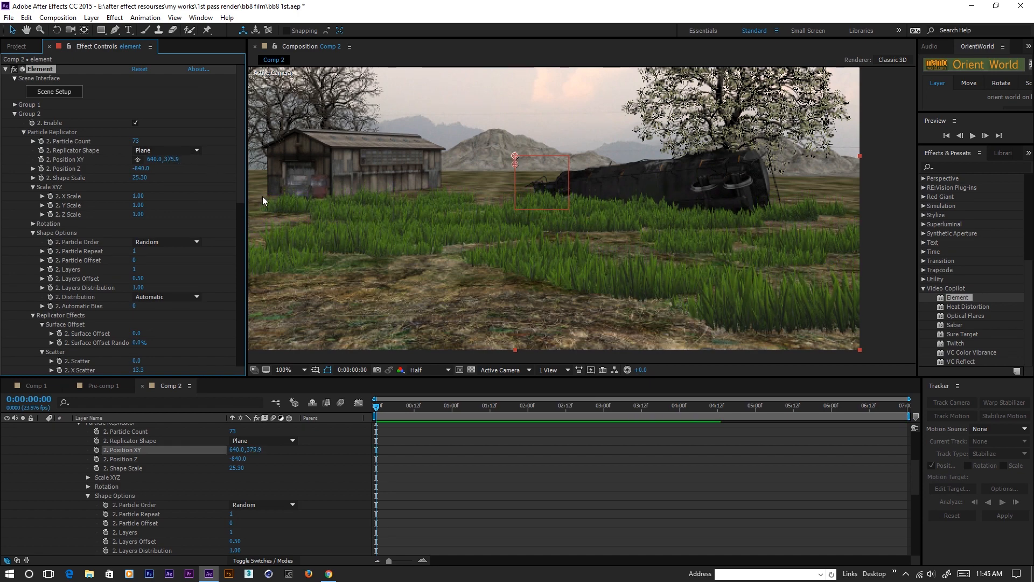
scroll(426, 241, "down", 2)
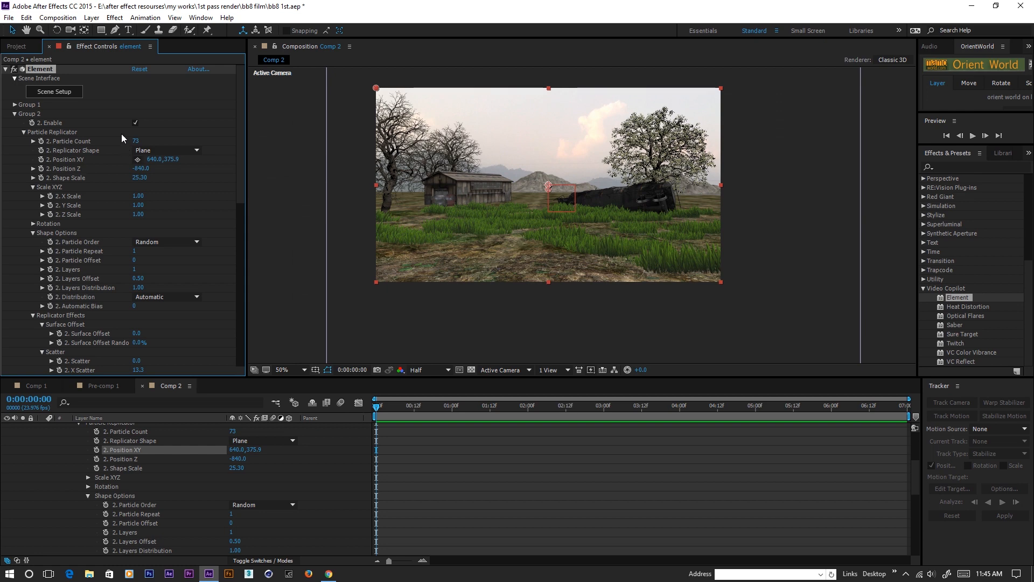
left_click_drag(136, 141, 194, 142)
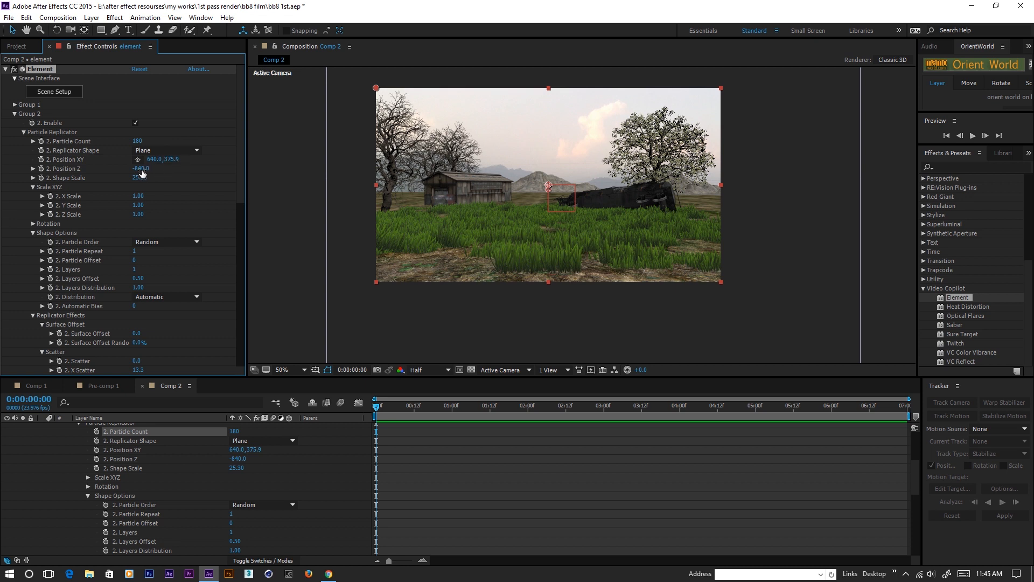
left_click_drag(171, 159, 228, 164)
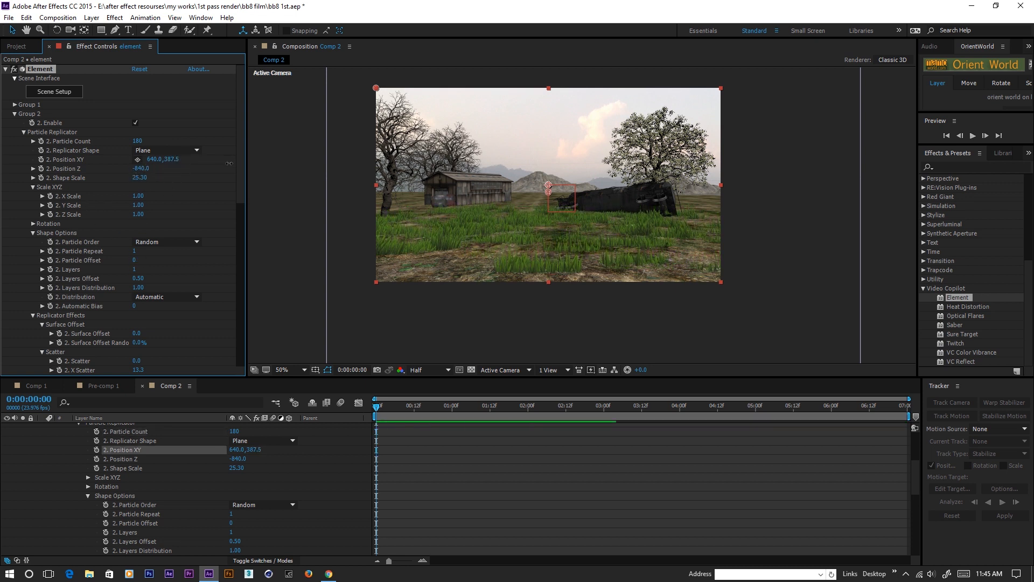
- Set Group 2's Position Y to 386.7 and check the grass up close and across the whole frame
scroll(501, 244, "up", 1)
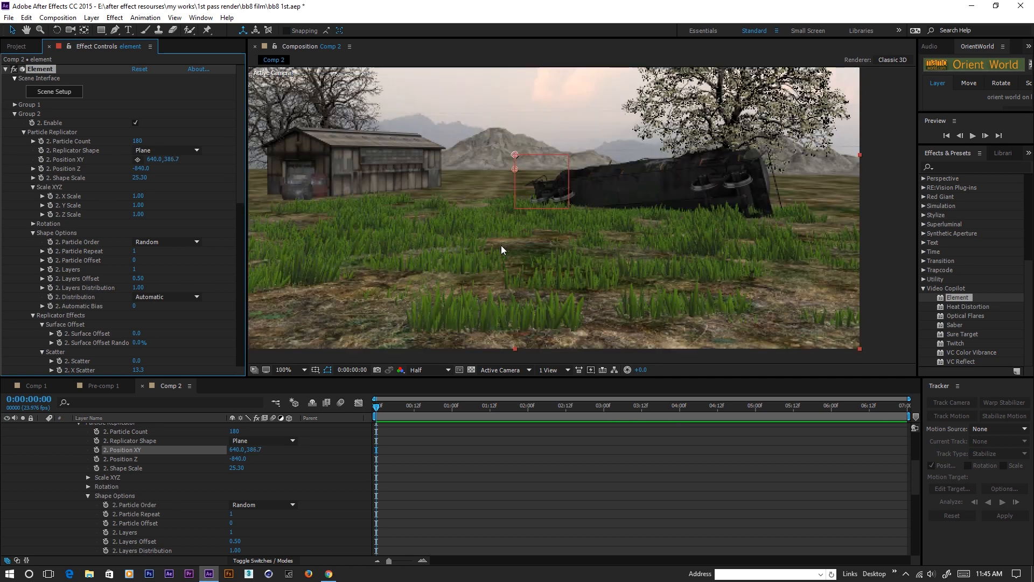
scroll(457, 225, "down", 1)
scroll(431, 222, "up", 1)
scroll(429, 221, "down", 1)
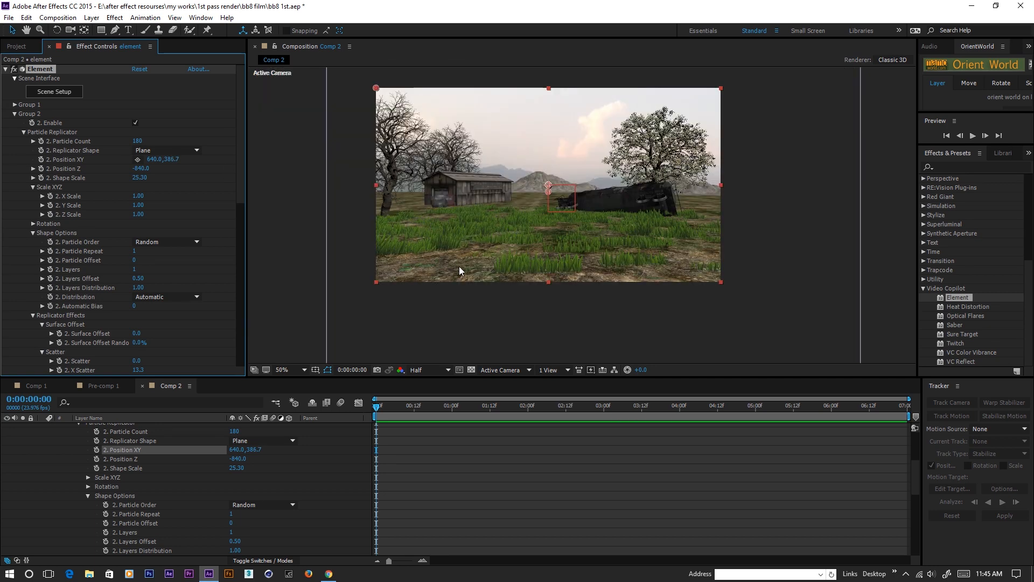
scroll(459, 266, "up", 1)
left_click_drag(441, 274, 504, 274)
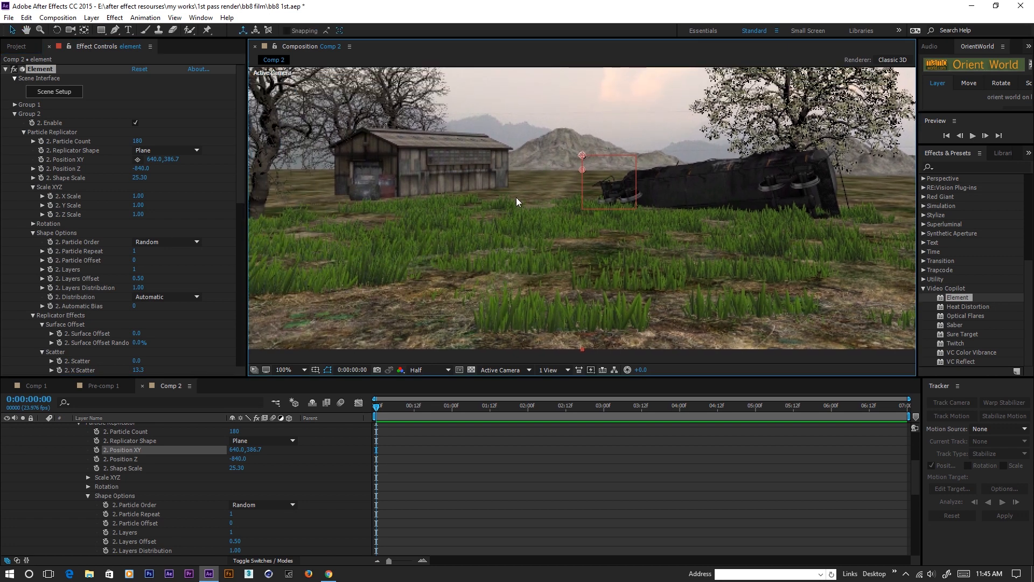
- Open the Element scene setup and browse to the rock models in the Starter_Pack_Physical folder
left_click(58, 92)
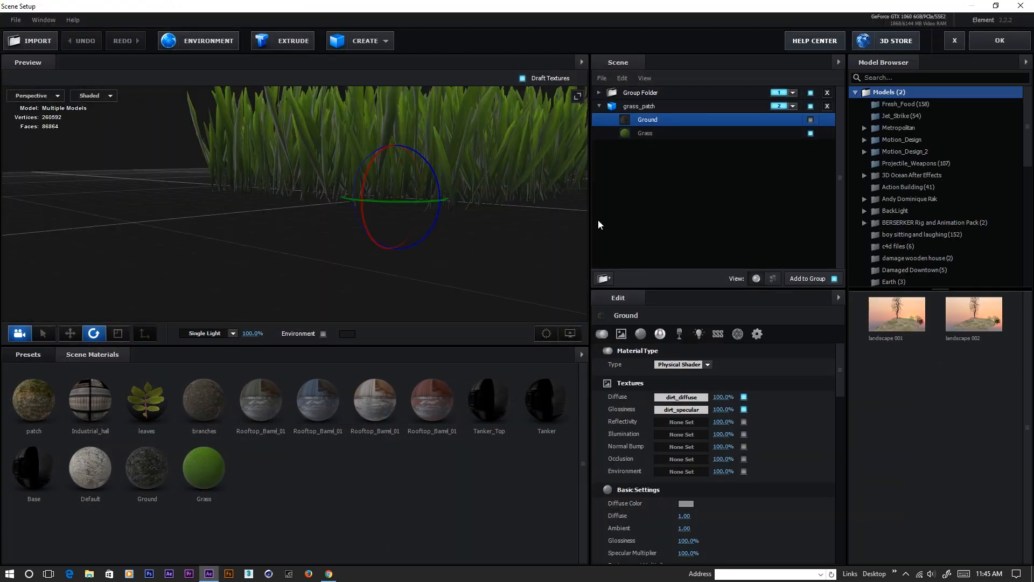
left_click(599, 106)
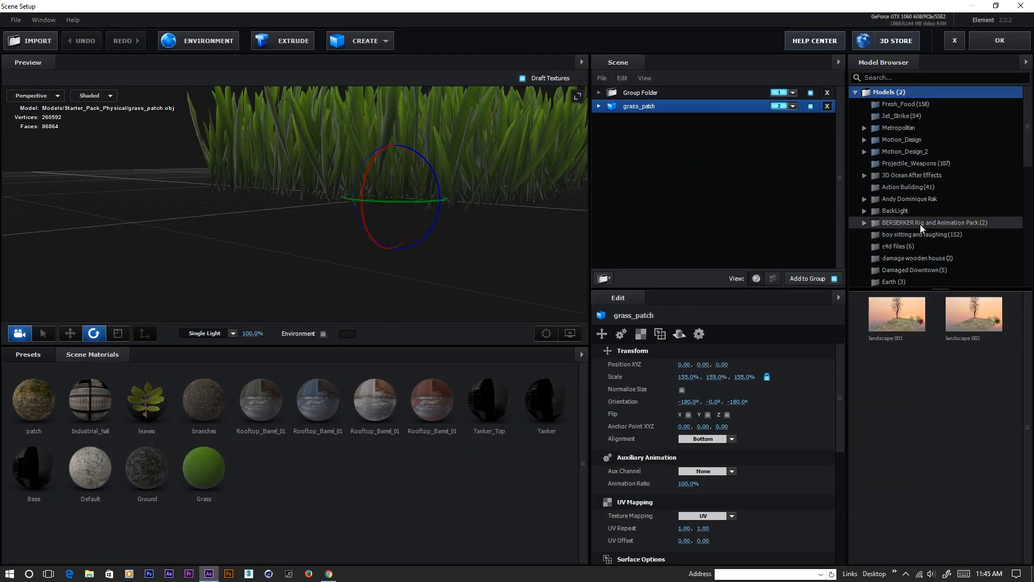
scroll(894, 228, "down", 3)
scroll(888, 221, "up", 3)
scroll(888, 163, "down", 3)
scroll(904, 192, "down", 3)
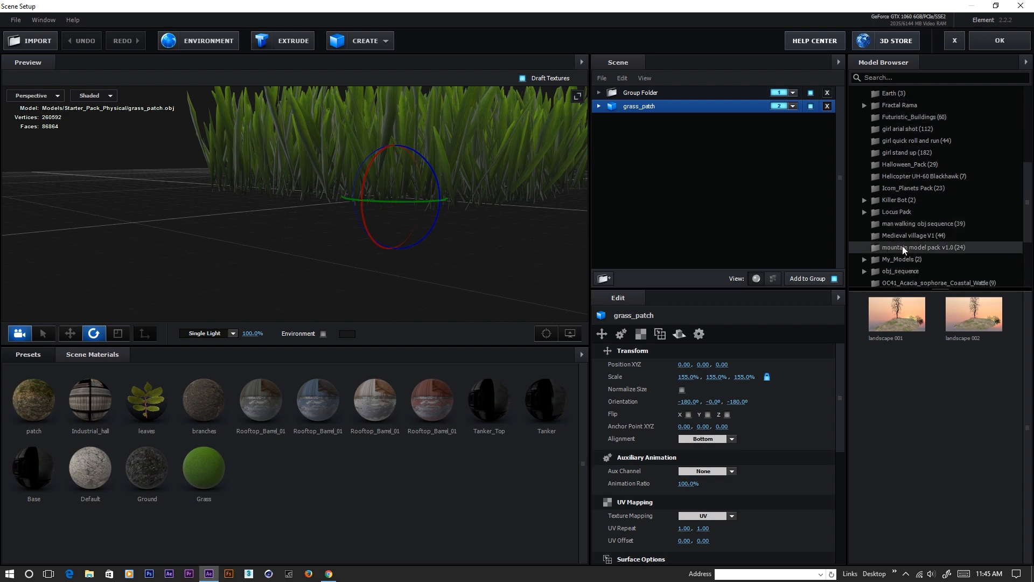
scroll(900, 228, "down", 3)
left_click(887, 221)
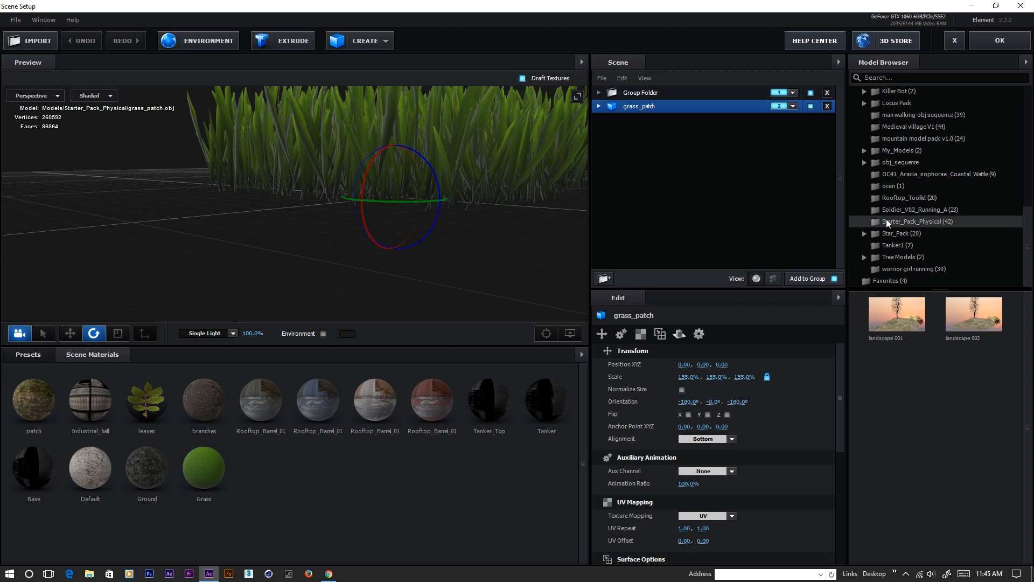
scroll(910, 371, "down", 6)
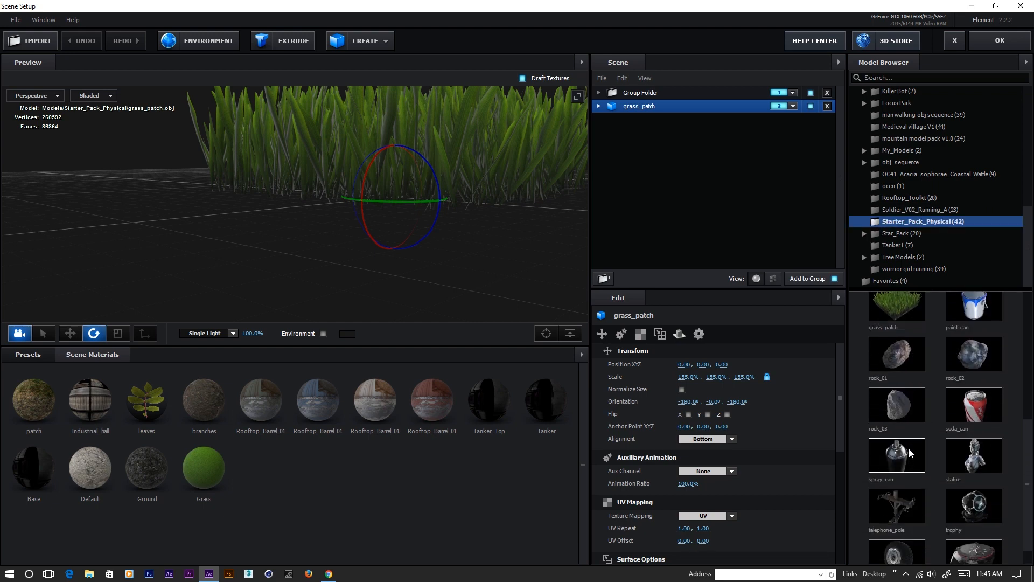
- Add the rock_02 model to the scene, assign it to Group 3 and apply the scene setup
left_click(981, 359)
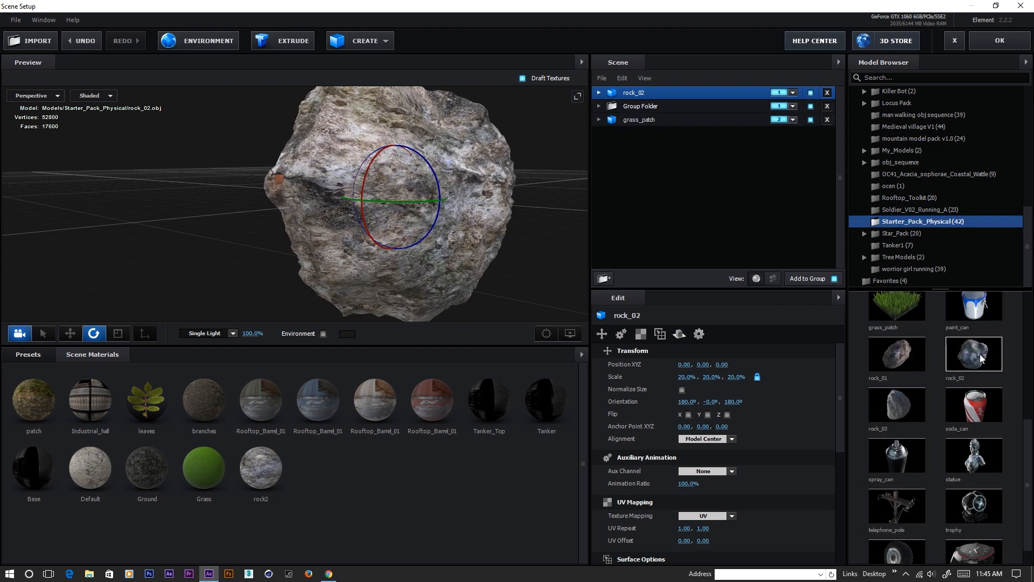
left_click(784, 93)
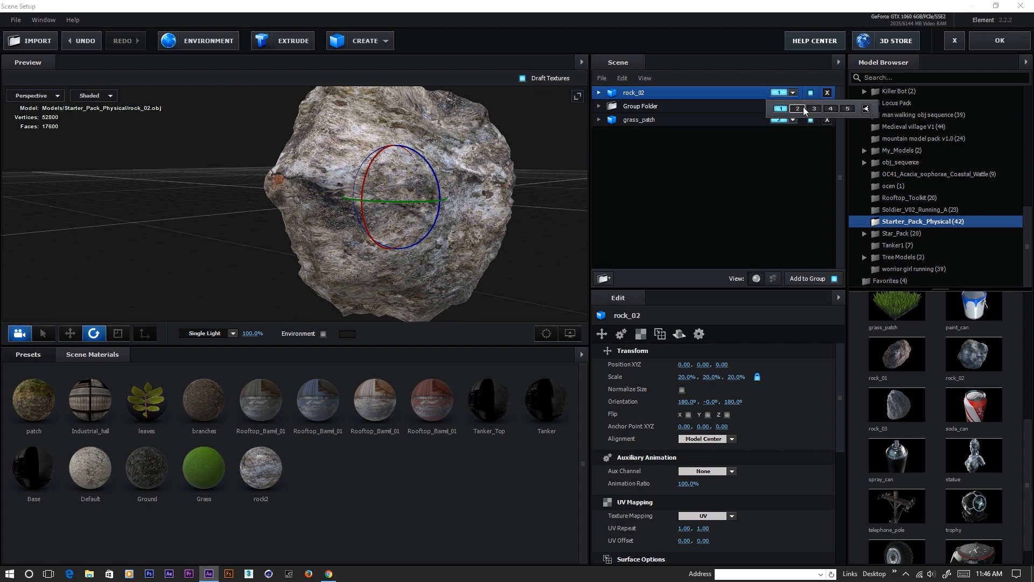
left_click(815, 109)
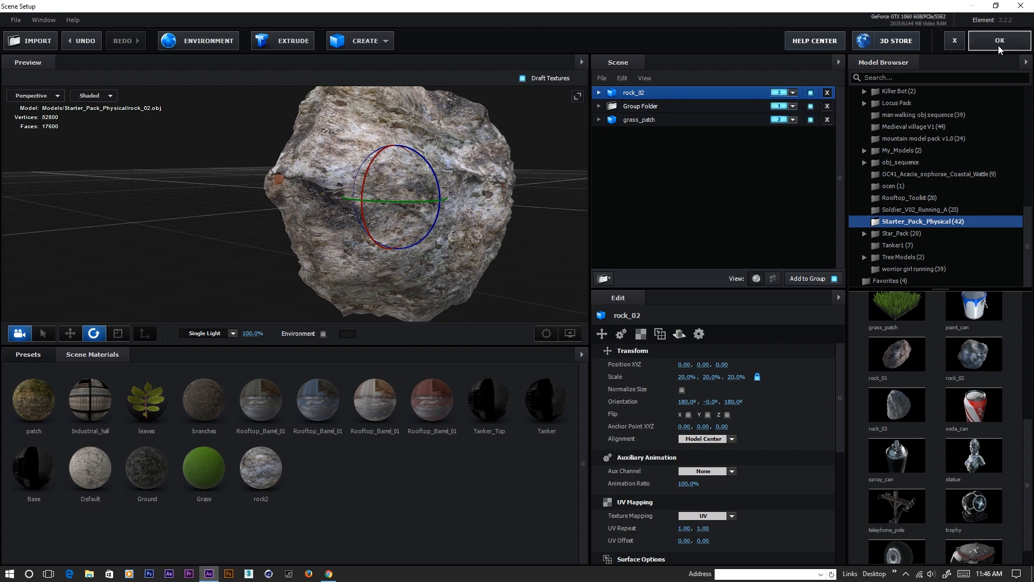
left_click(998, 44)
- Replicate the Group 3 rocks with a Plane replicator shape and a particle count of 18
left_click(15, 114)
left_click(15, 123)
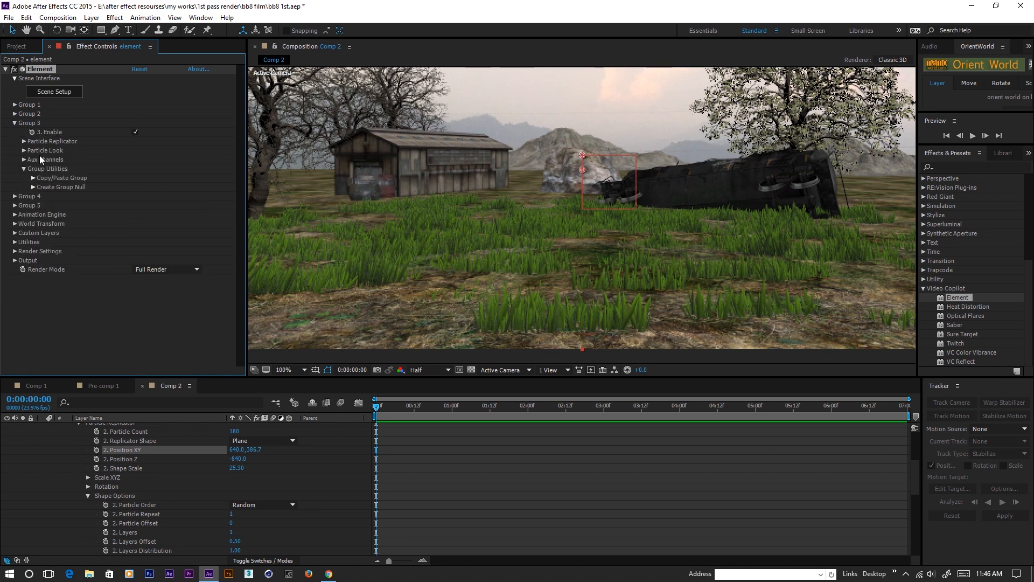
left_click(22, 141)
left_click(167, 159)
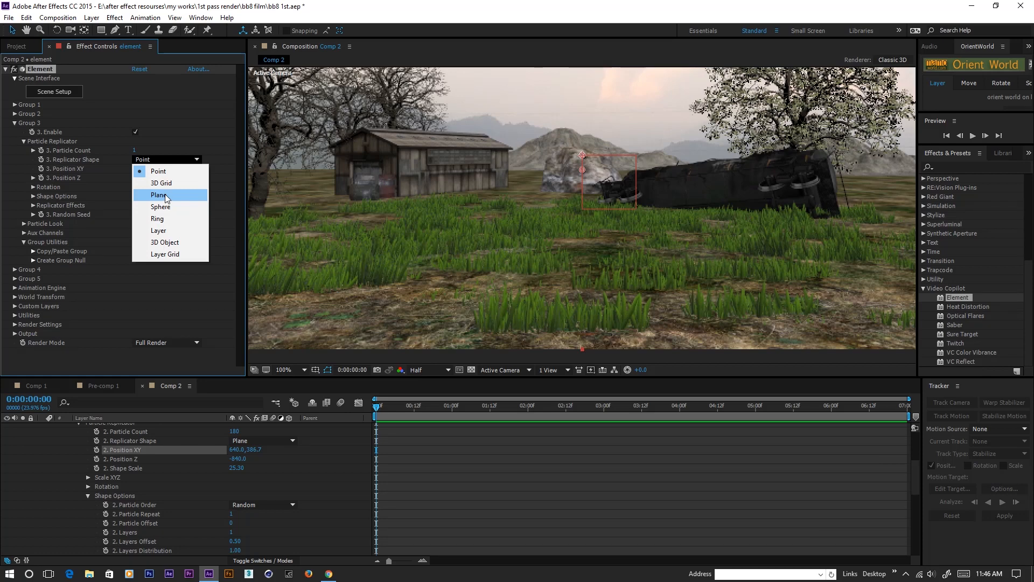
left_click(148, 188)
left_click_drag(134, 152, 143, 150)
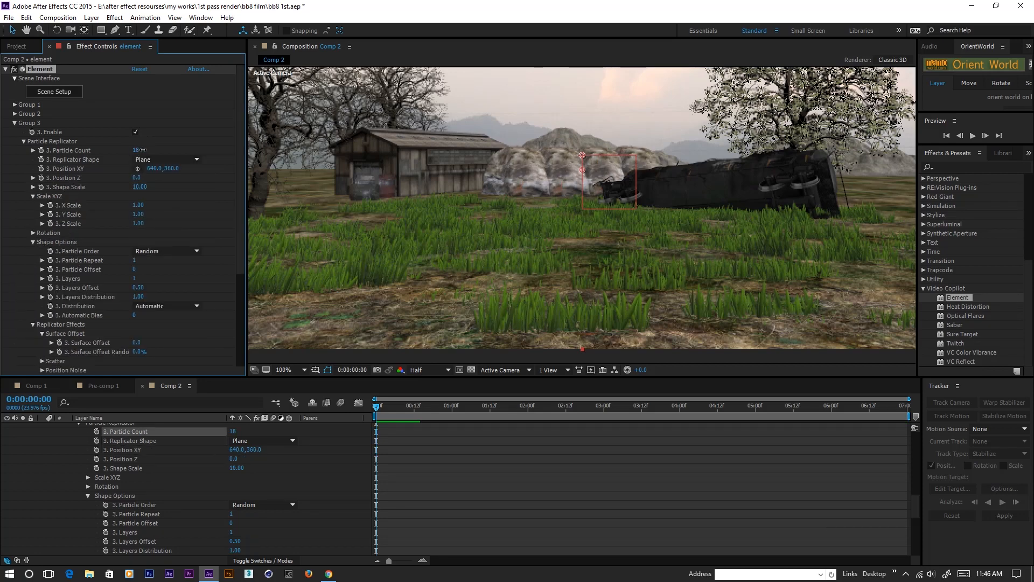
- Spread the rocks with a Shape Scale of 83.10 and move them to Position XY 950.0, 409.0
left_click_drag(140, 186, 616, 256)
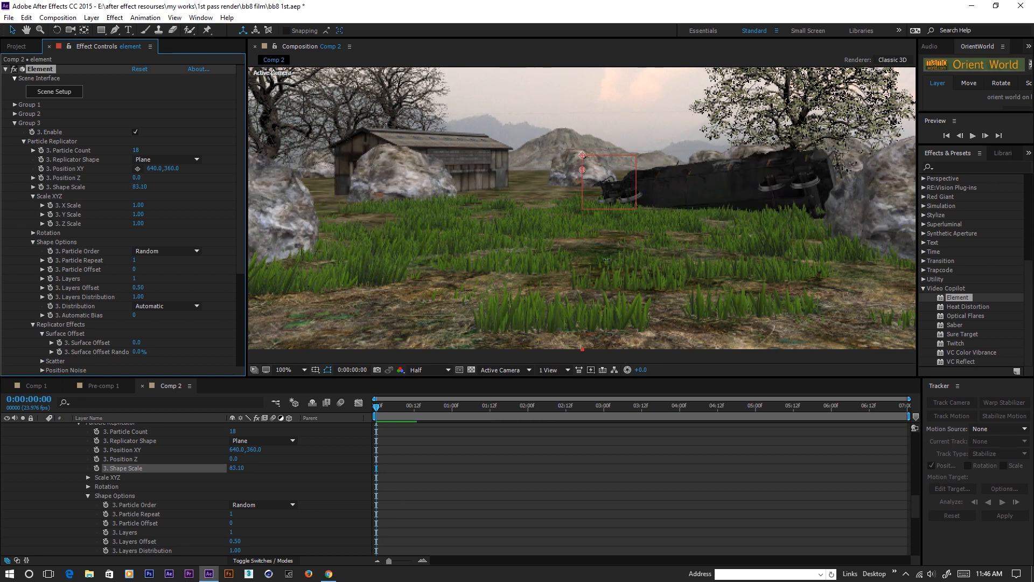
scroll(84, 189, "down", 2)
scroll(111, 206, "up", 2)
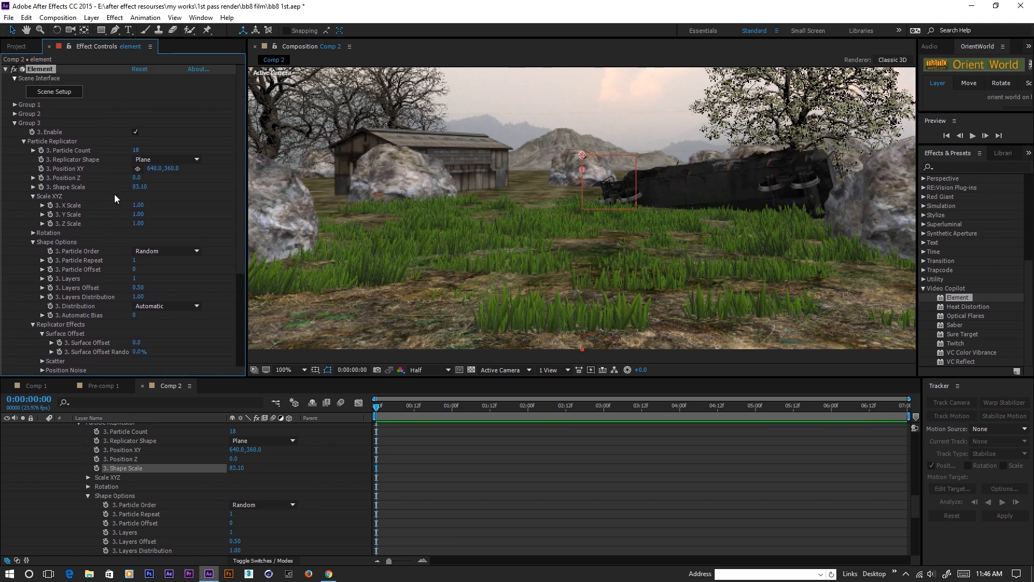
left_click_drag(174, 168, 192, 175)
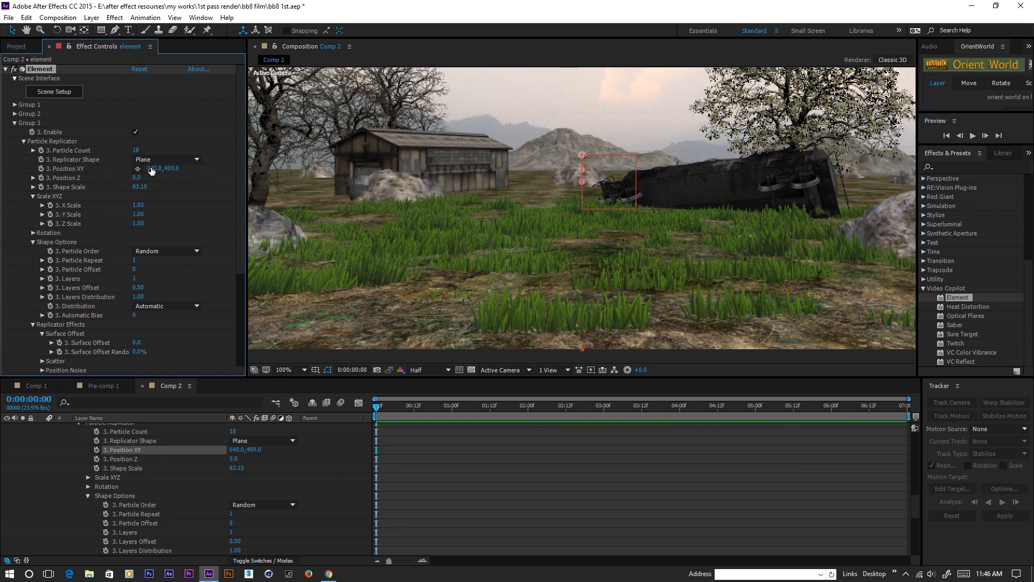
left_click_drag(153, 168, 357, 209)
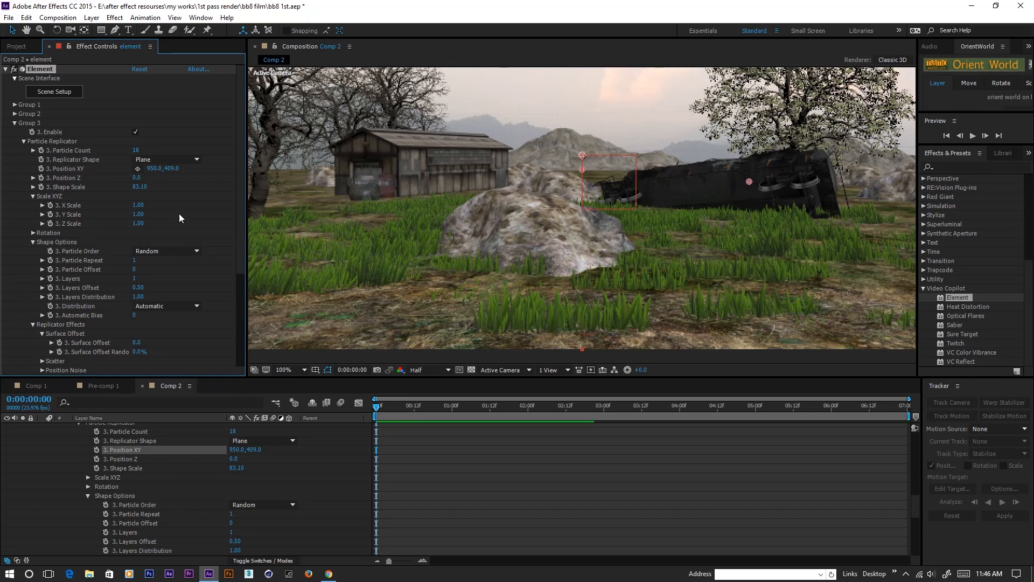
- Set Group 3's Particle Size Random to 43% to vary the size of the rocks
scroll(92, 217, "down", 3)
scroll(75, 239, "down", 4)
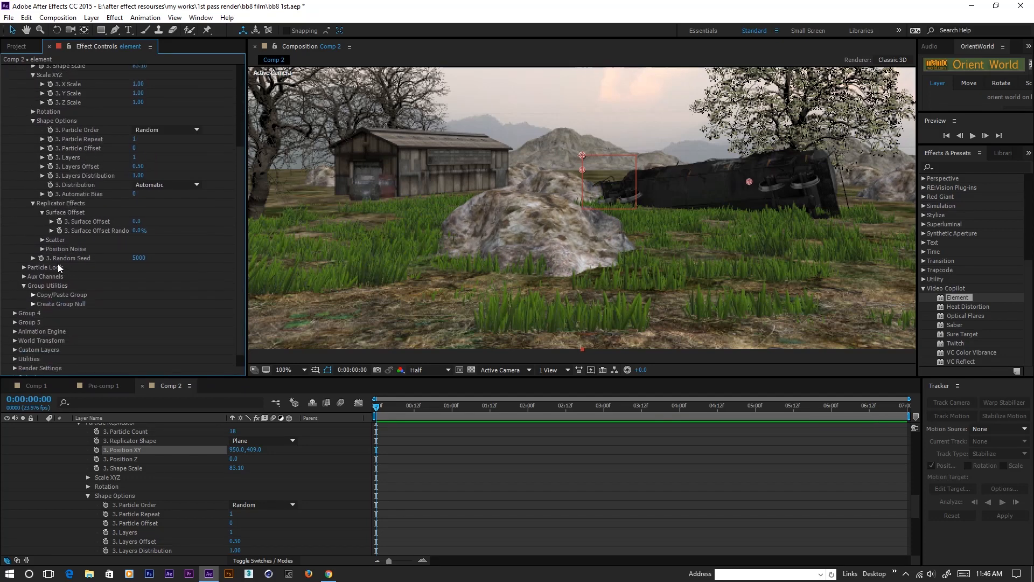
left_click(23, 267)
left_click_drag(146, 286, 165, 289)
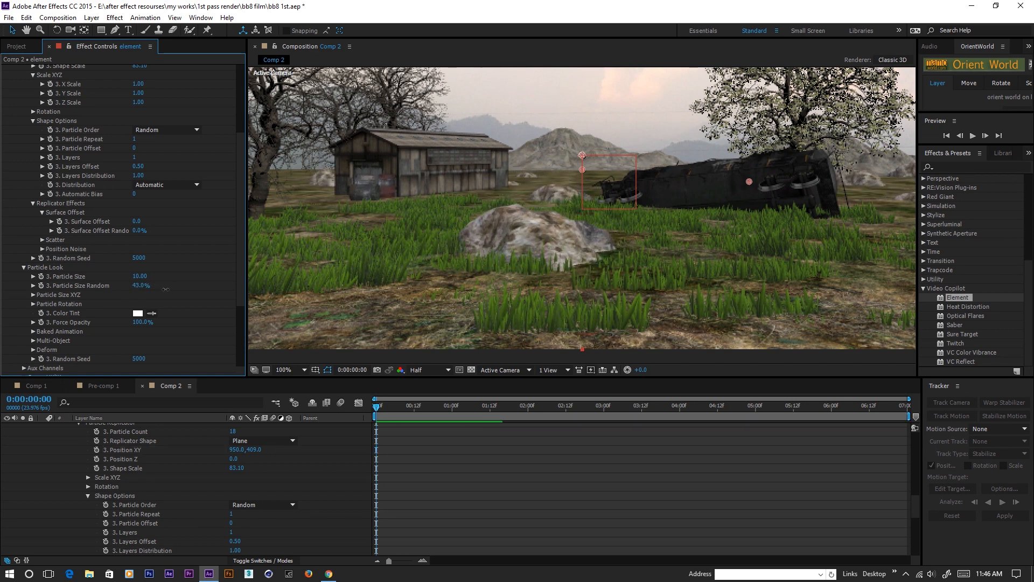
- Vary the rotation Randomize Angle values in Group 3's particle look so the rocks face different directions
scroll(86, 273, "down", 2)
left_click(33, 279)
left_click(43, 344)
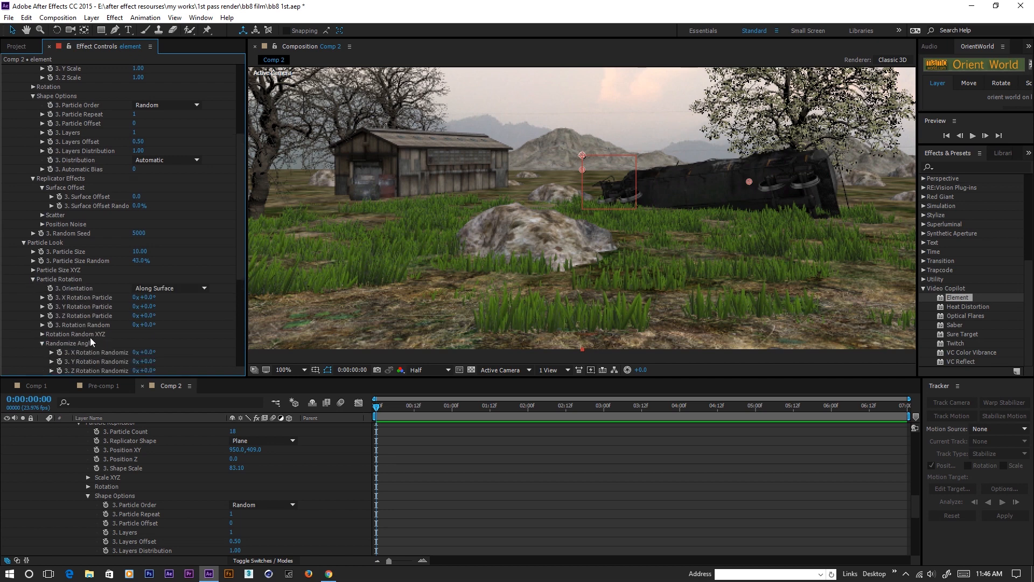
scroll(73, 303, "down", 2)
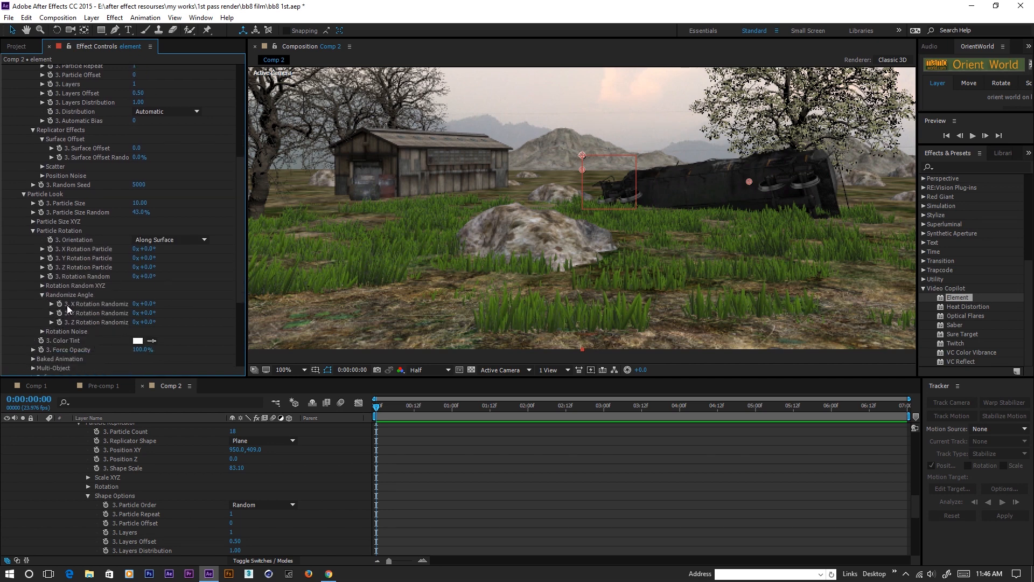
left_click_drag(142, 303, 196, 322)
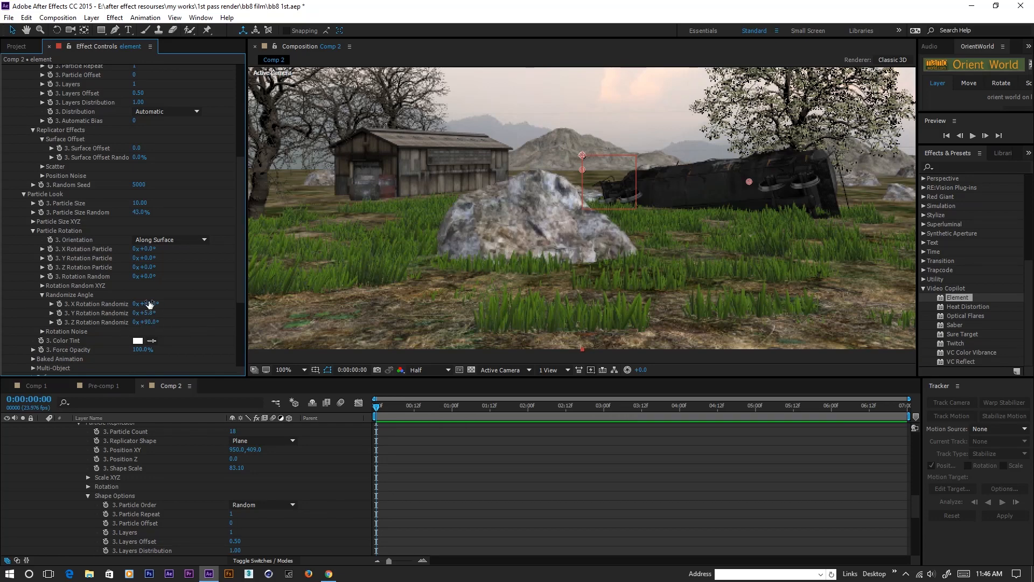
left_click_drag(165, 303, 208, 314)
- Check the rocks across the whole frame and collapse the element layer's properties in the timeline
scroll(56, 204, "up", 5)
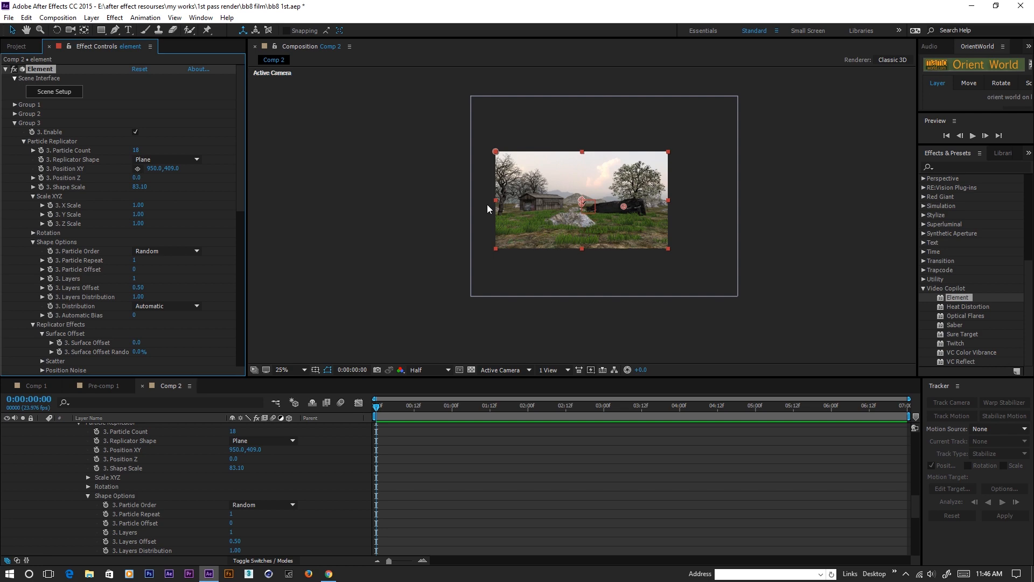
scroll(498, 204, "down", 2)
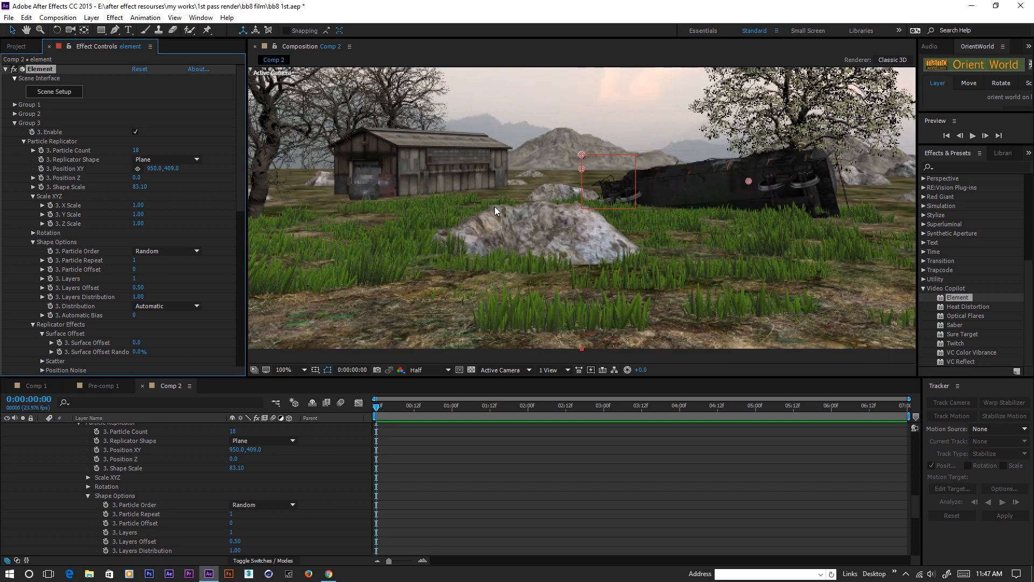
scroll(21, 442, "up", 15)
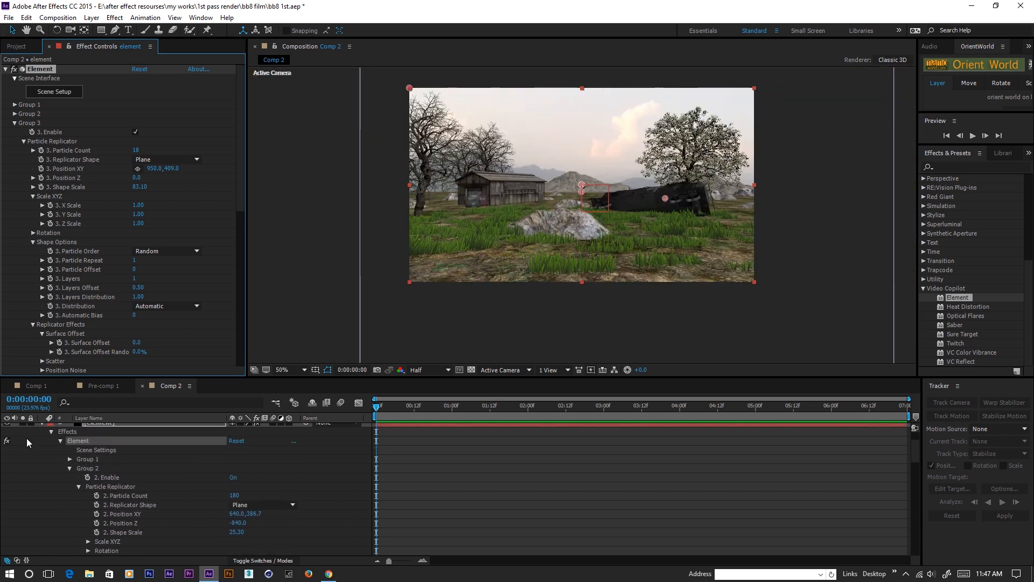
left_click(42, 464)
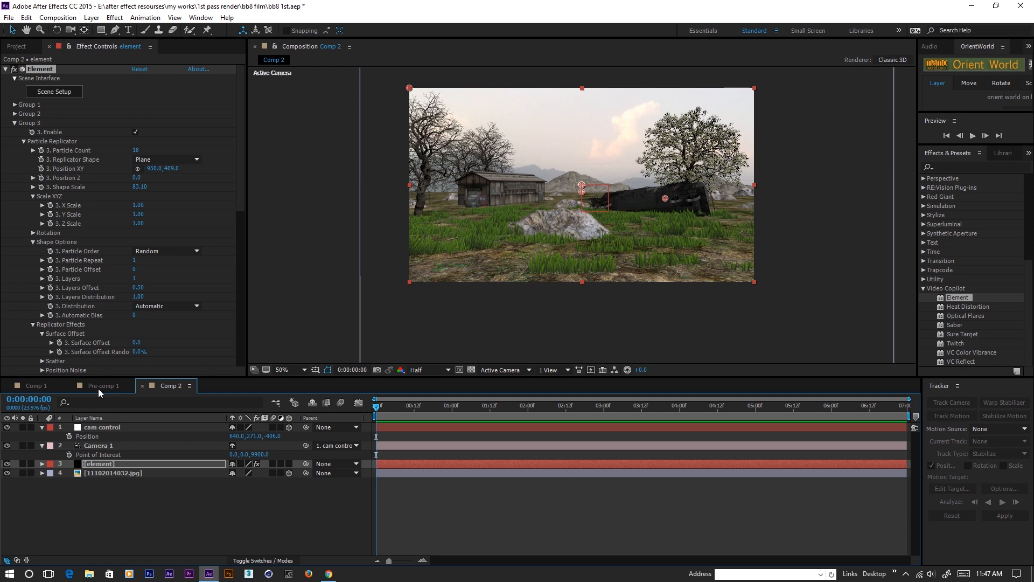
- In the Element scene setup, add the BB-Unit model from Star_Pack, assign it to Group 4 and apply the change
left_click(49, 94)
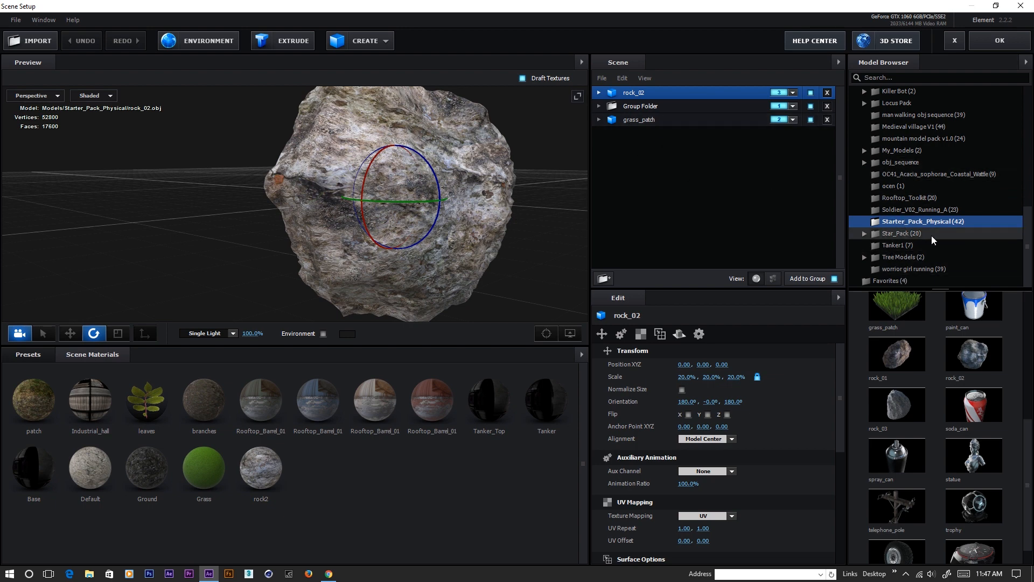
double_click(907, 235)
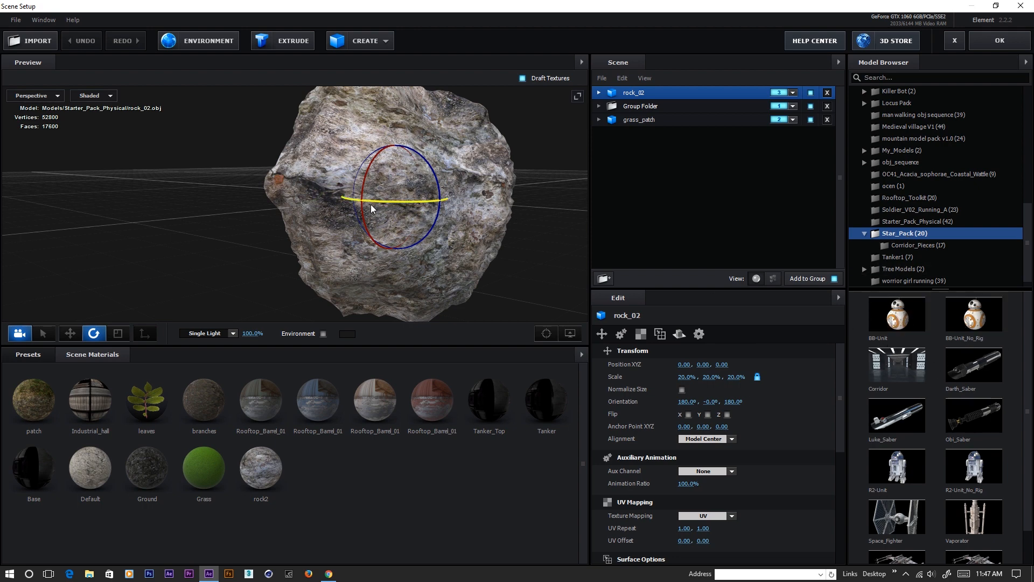
left_click(900, 310)
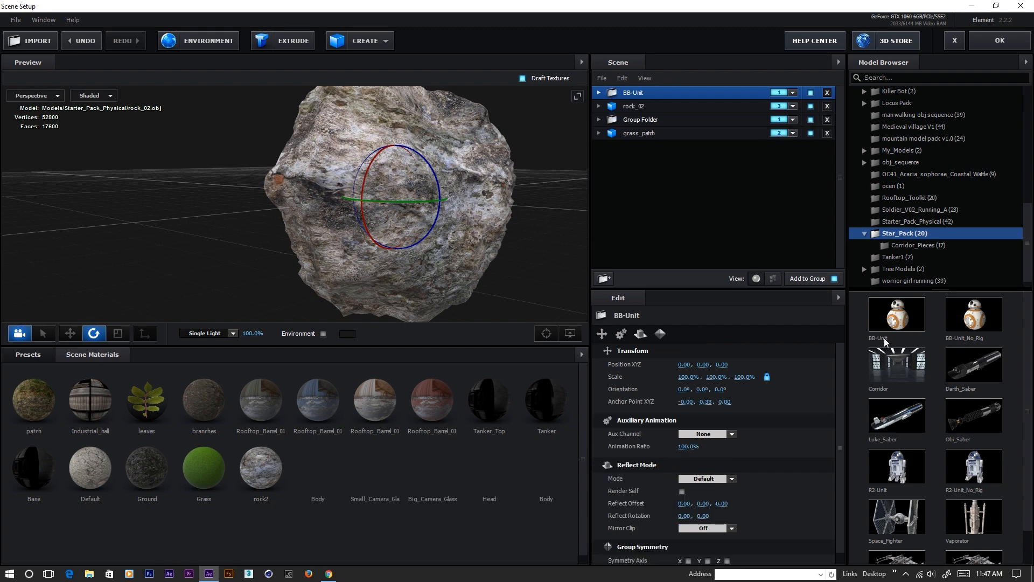
left_click(793, 93)
left_click(831, 108)
left_click(998, 42)
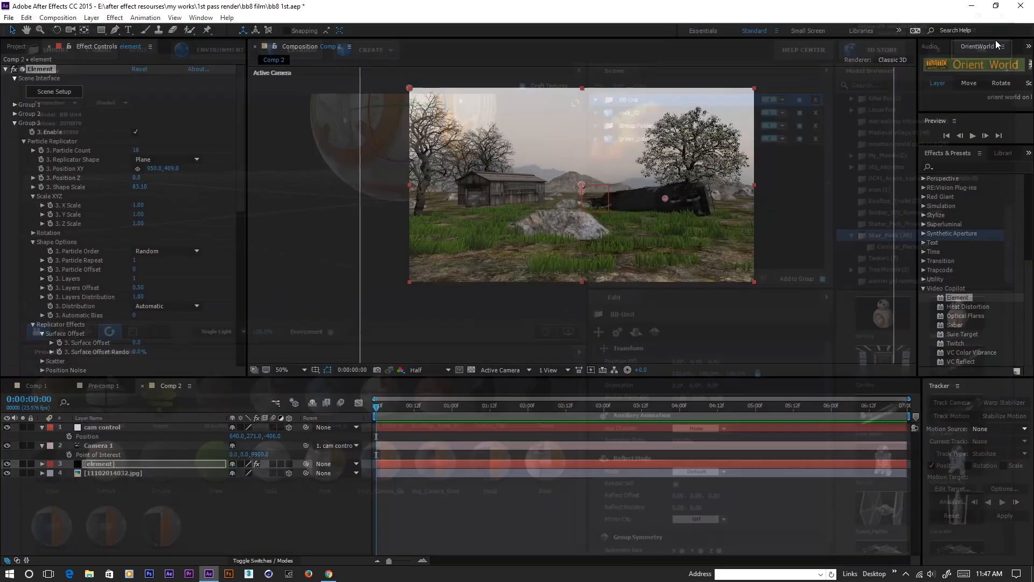
- Create a group null for Group 4 to control the BB-Unit model
left_click(15, 123)
left_click(14, 133)
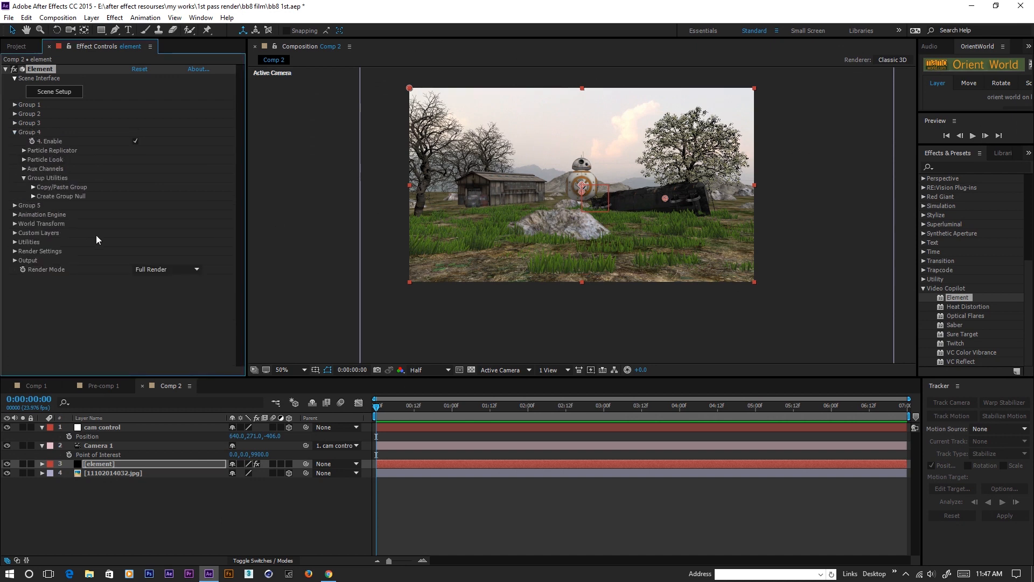
left_click(33, 196)
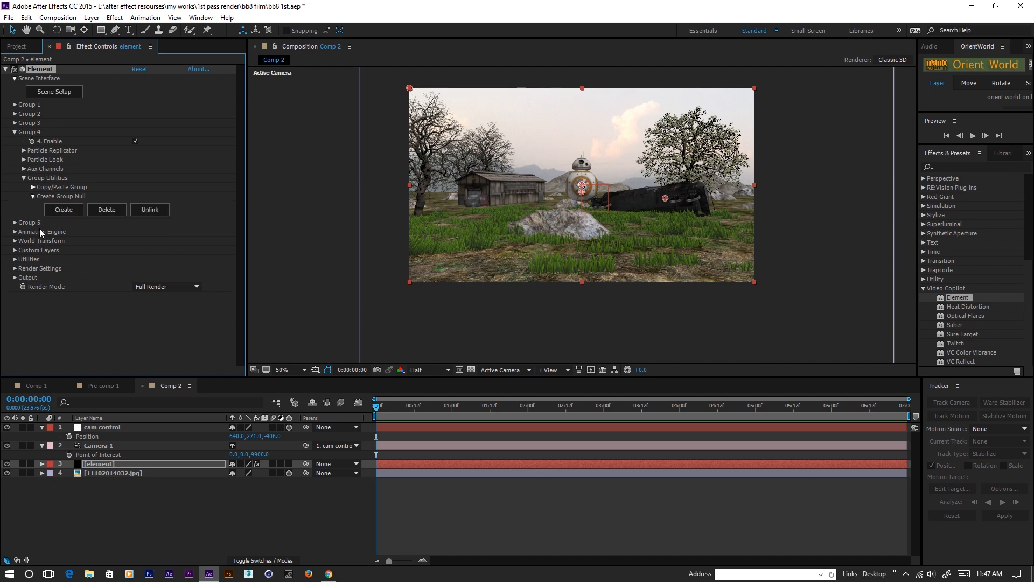
left_click(64, 211)
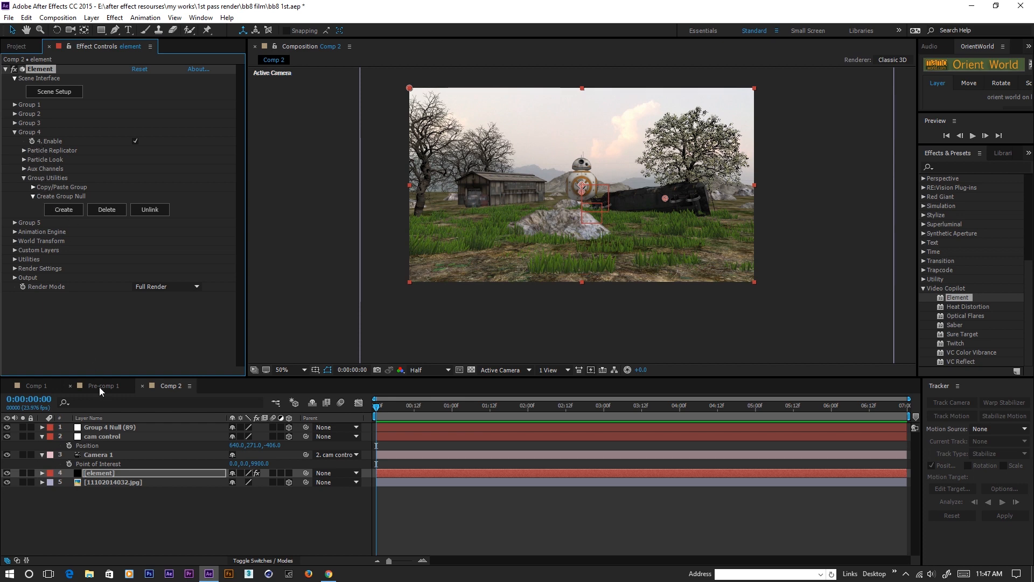
- Rename the Group 4 null layer to bb8
left_click(97, 427)
key("Return")
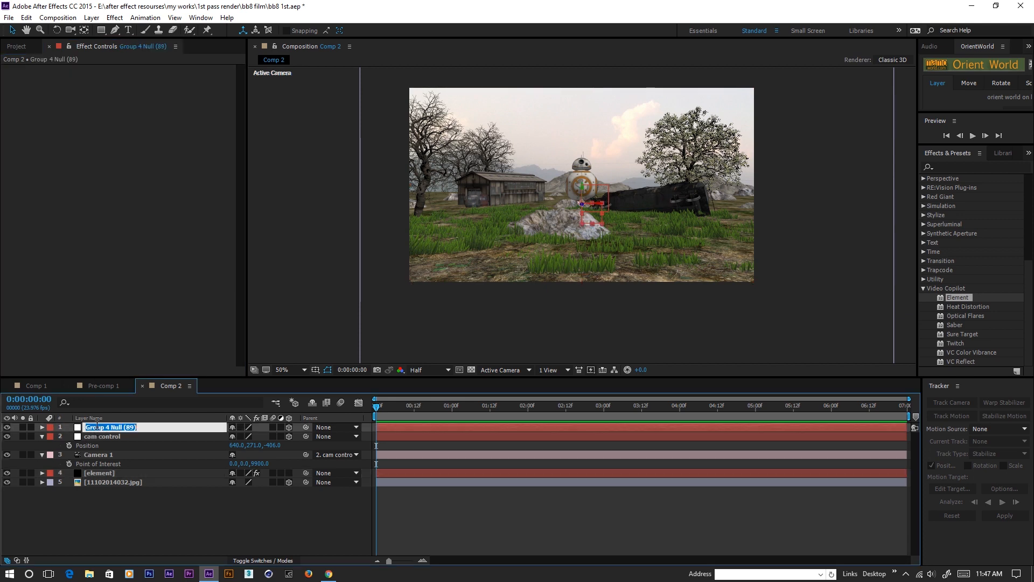
type("bb8")
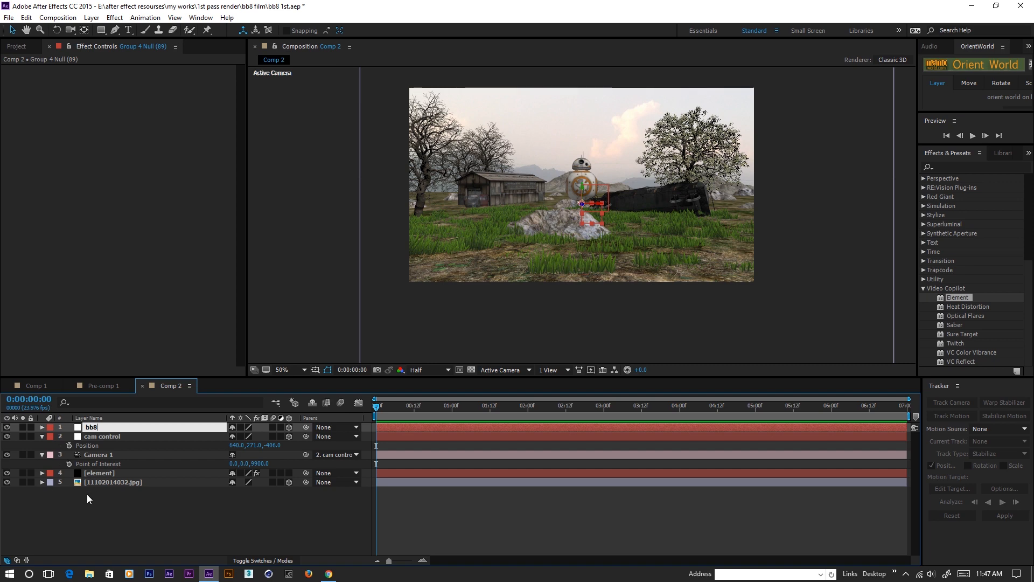
key("Return")
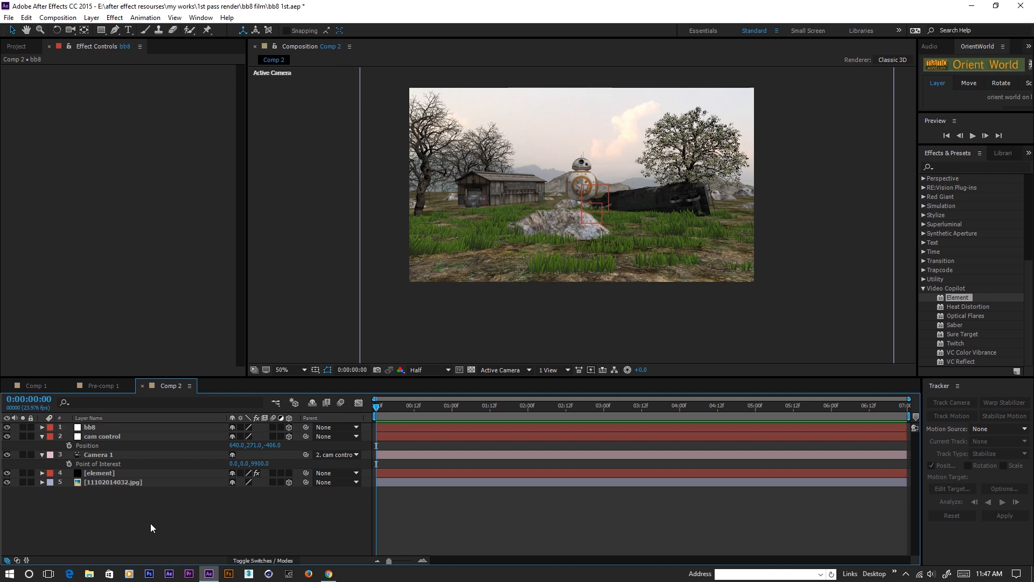
- Bring the bb8 null forward to a Z position of -1410 and set its Y rotation to 180°
left_click(92, 425)
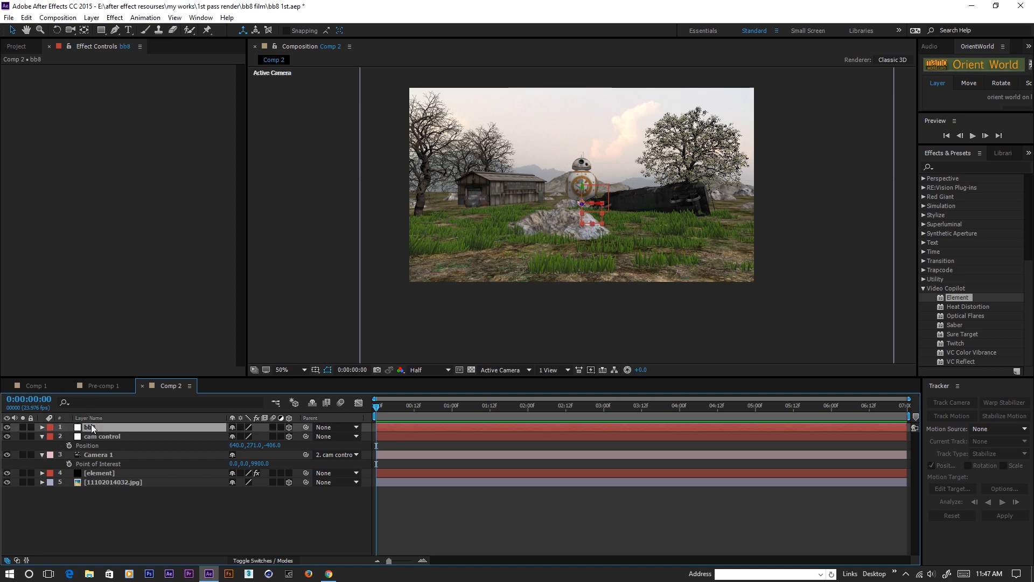
key("p")
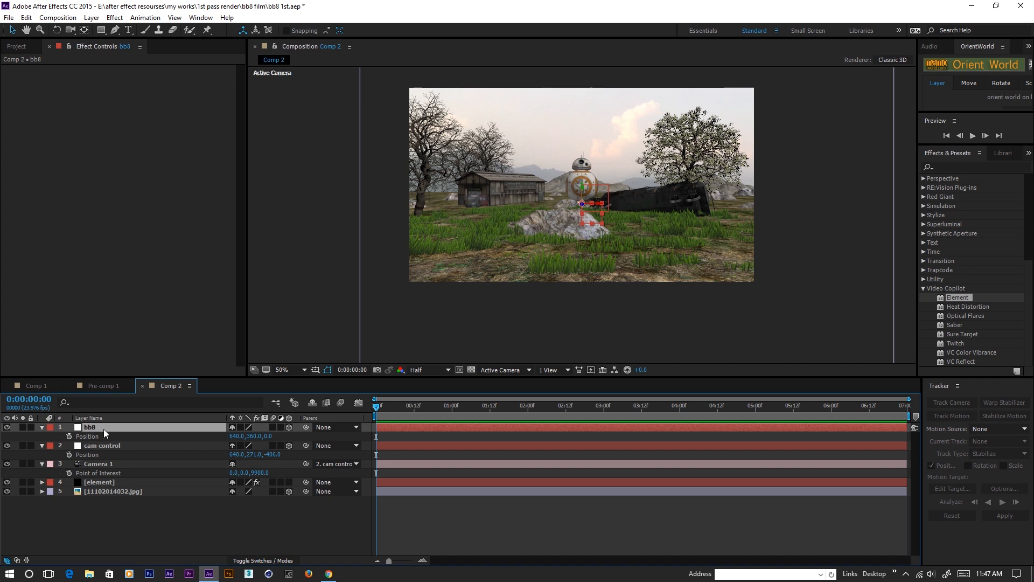
left_click_drag(269, 439, 202, 452)
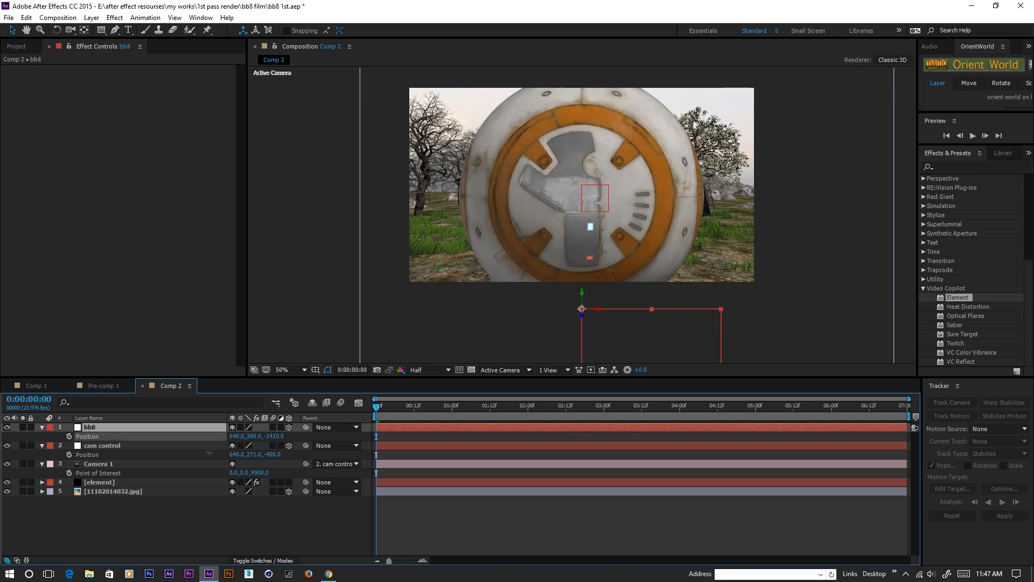
left_click(106, 427)
key("r")
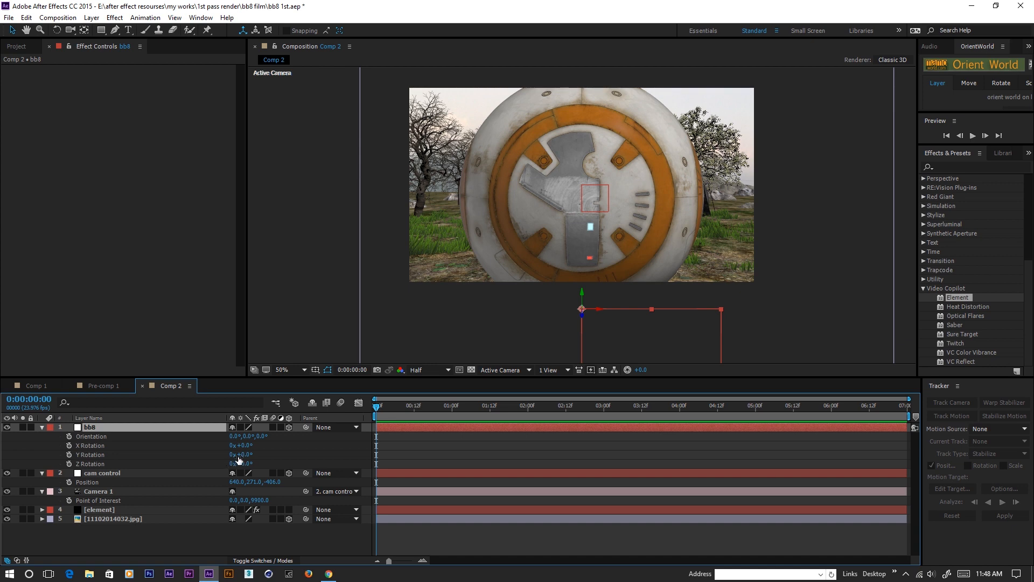
left_click(245, 454)
type("180")
left_click(307, 446)
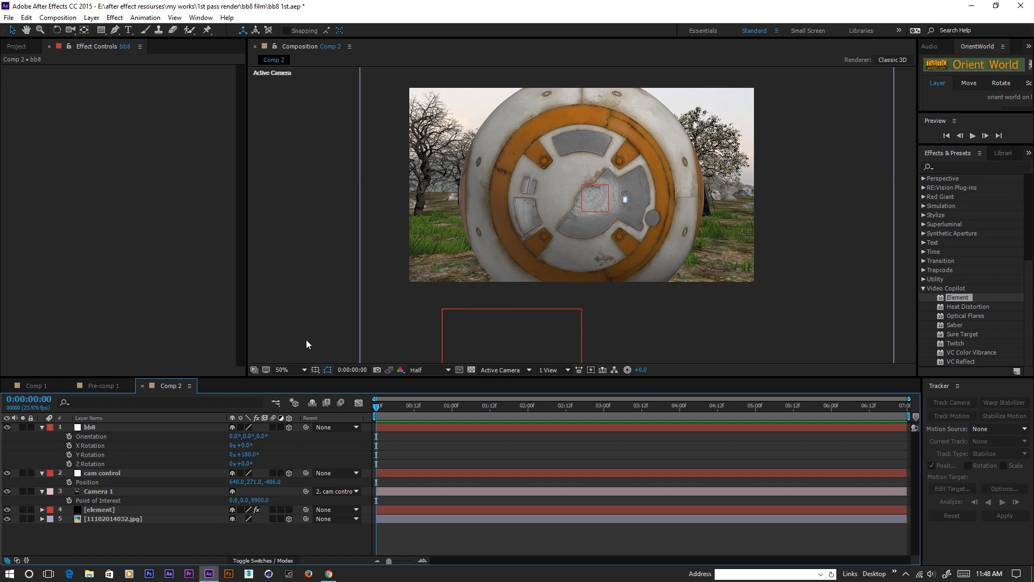
- Scale the bb8 null down to 20%
left_click(97, 428)
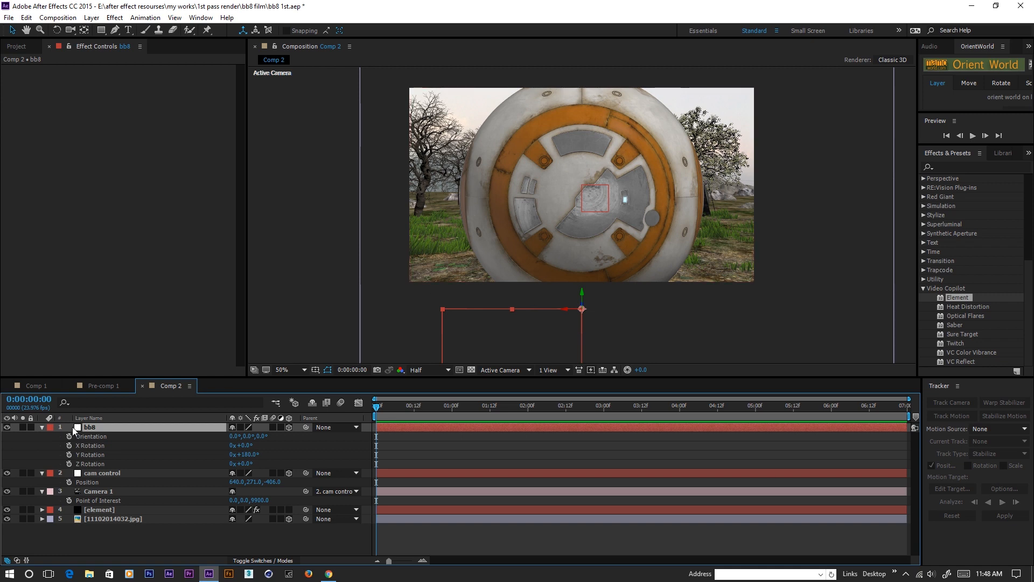
key("shift+s")
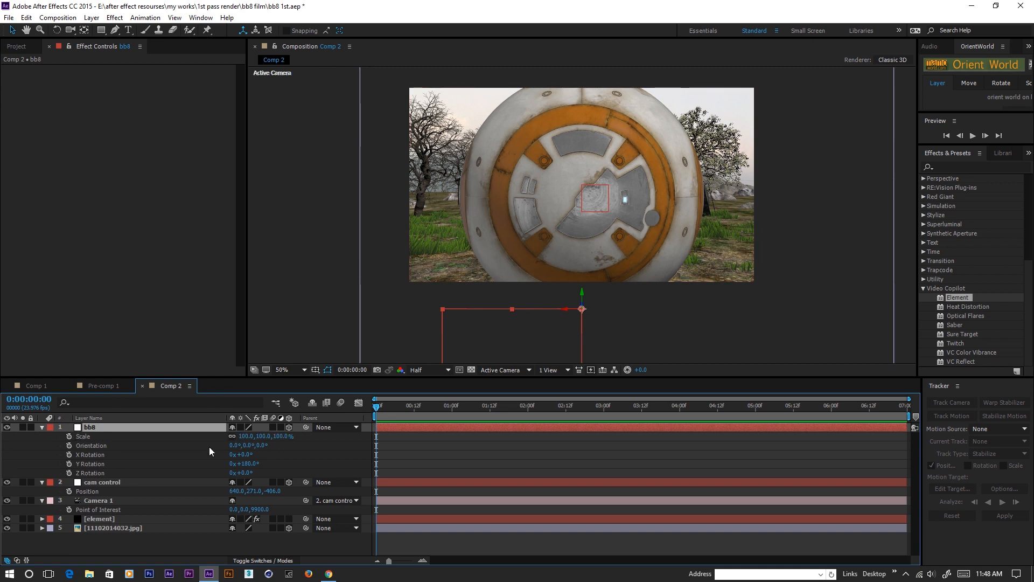
left_click_drag(247, 438, 340, 443)
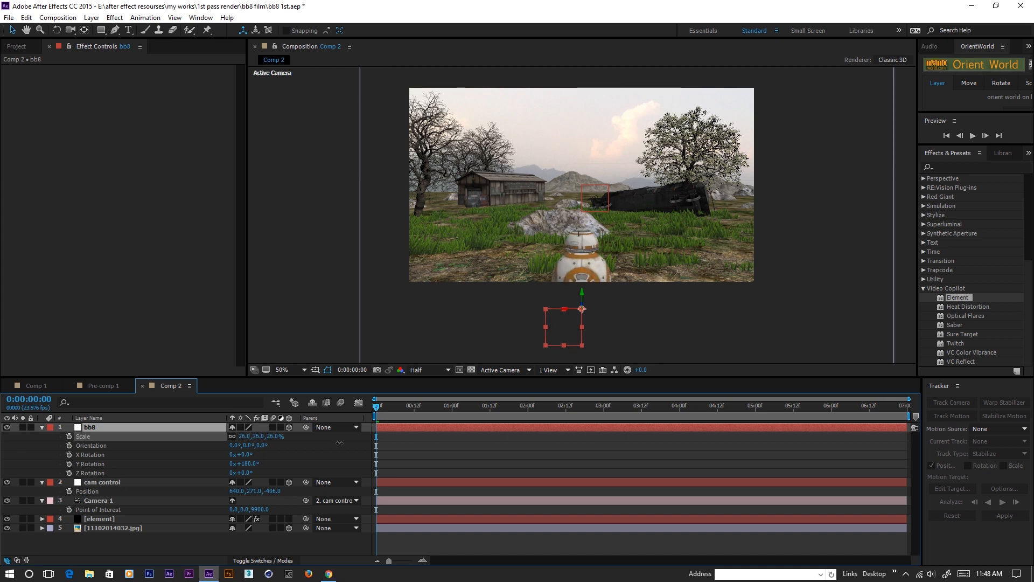
key("Return")
left_click(244, 437)
type("20")
left_click(315, 457)
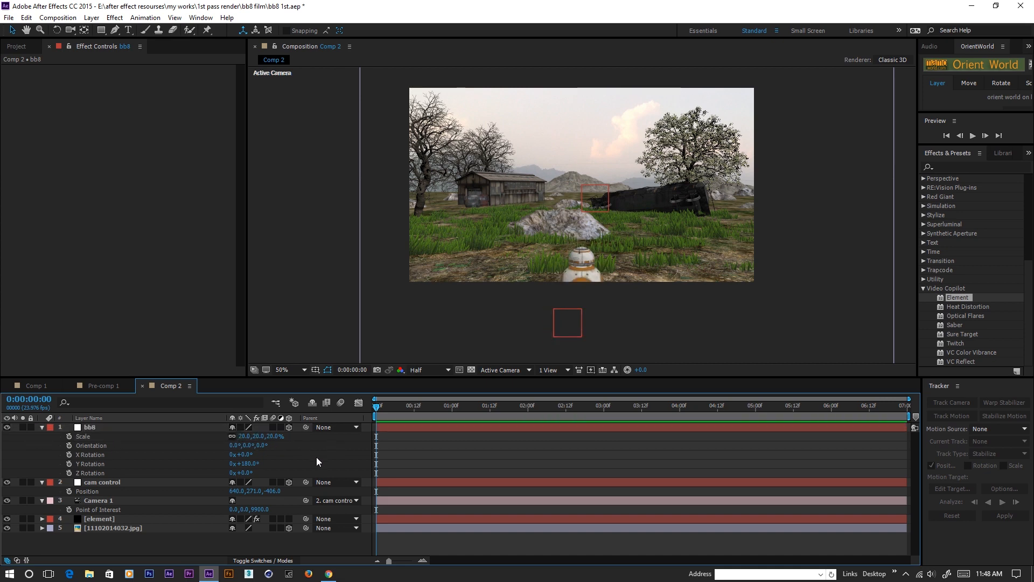
- Move the cam control null to position 658, 326, -235 to frame BB8 from behind in the foreground
left_click(102, 482)
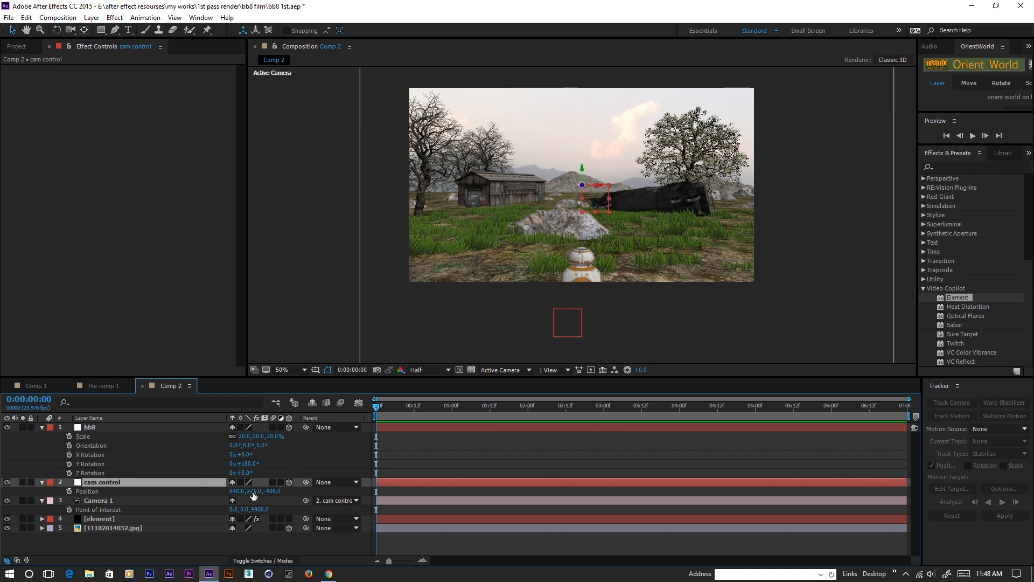
left_click_drag(256, 491, 343, 500)
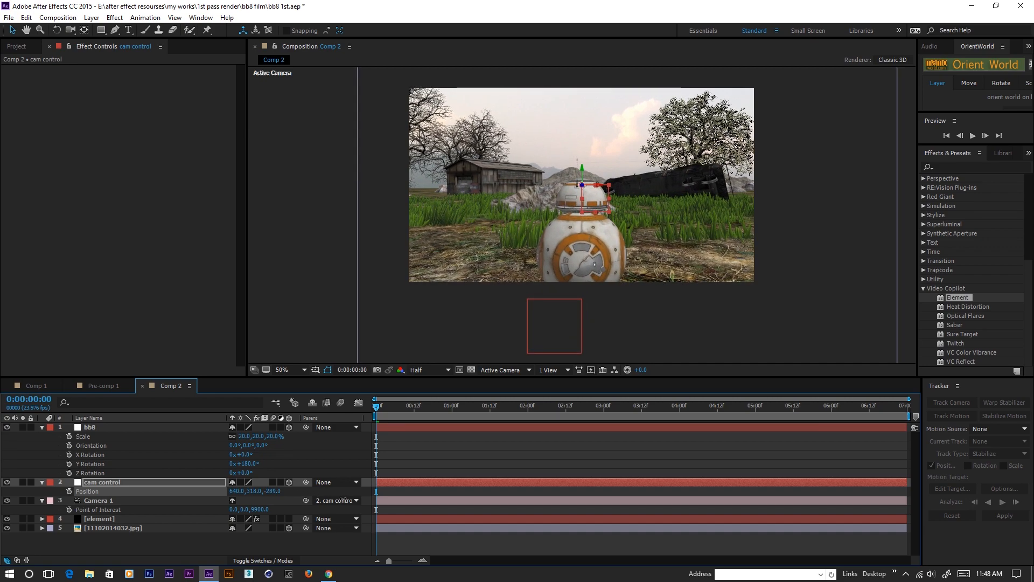
left_click_drag(228, 493, 255, 495)
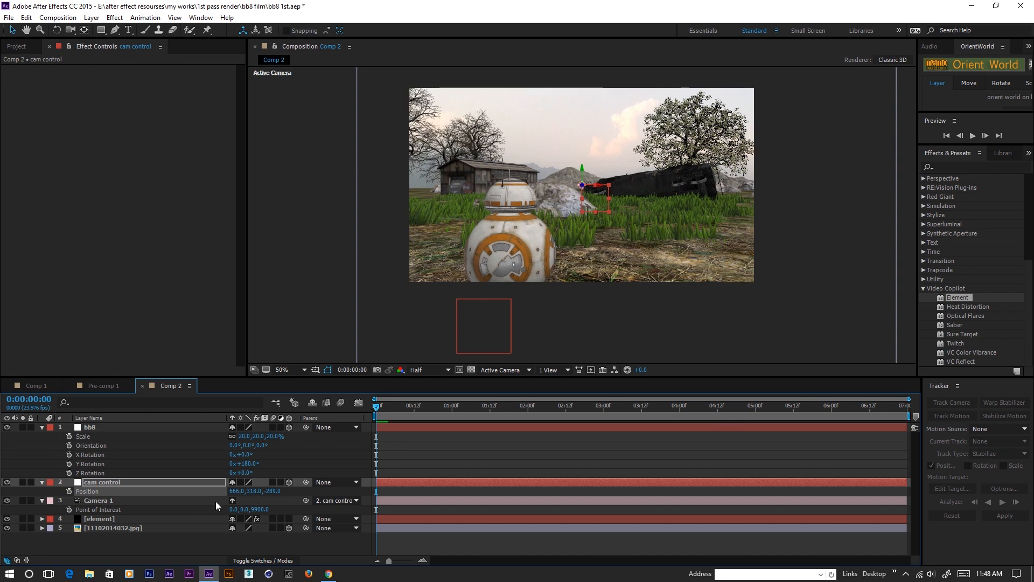
left_click_drag(252, 491, 304, 495)
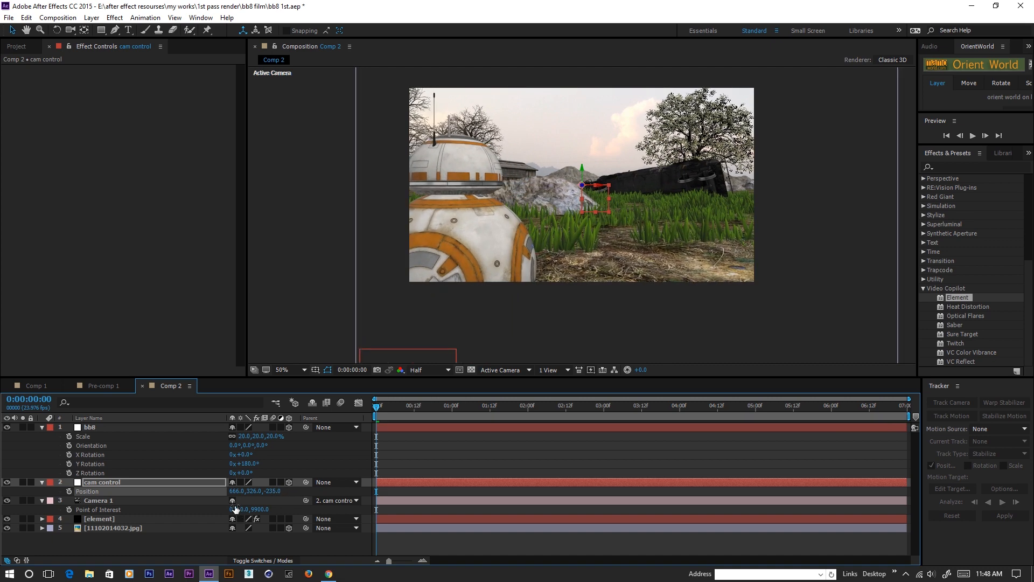
left_click_drag(238, 492, 235, 496)
key("space")
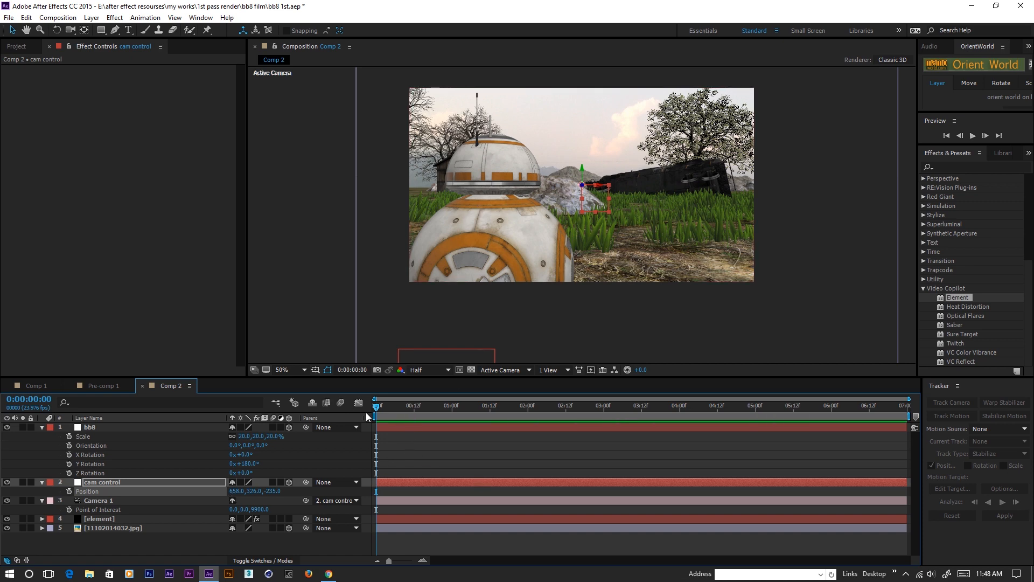
key("space")
left_click(96, 483)
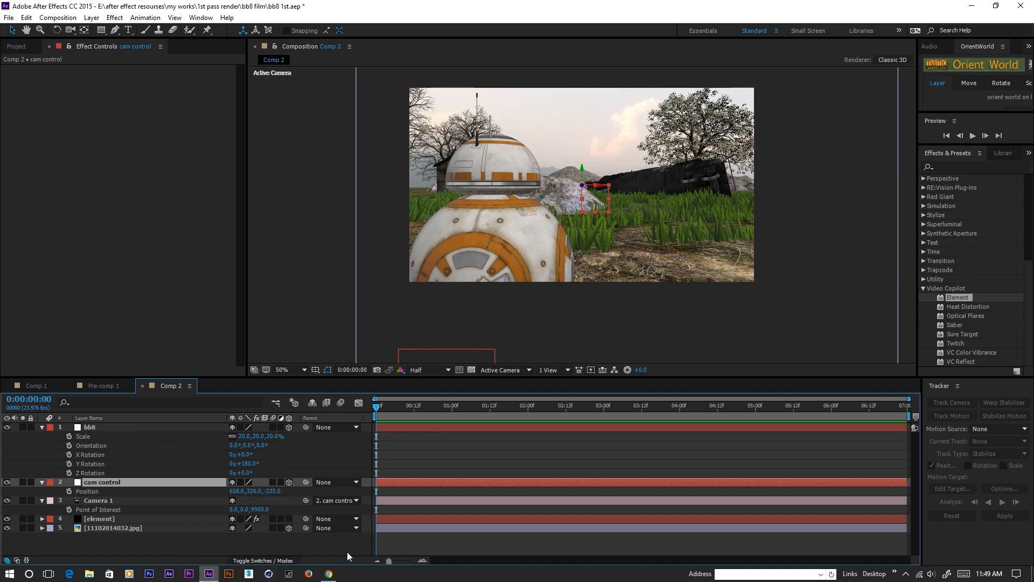
- Switch to Chrome, play the opening shot of the Element 3D BB8 Short film to study its camera move, and return to After Effects
left_click(329, 573)
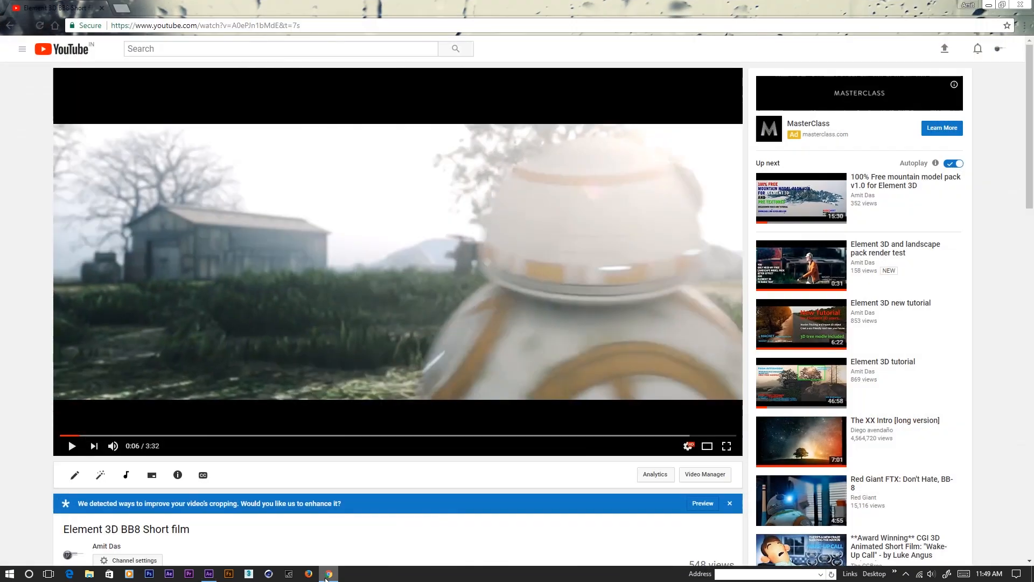
left_click(63, 436)
left_click_drag(61, 437, 60, 442)
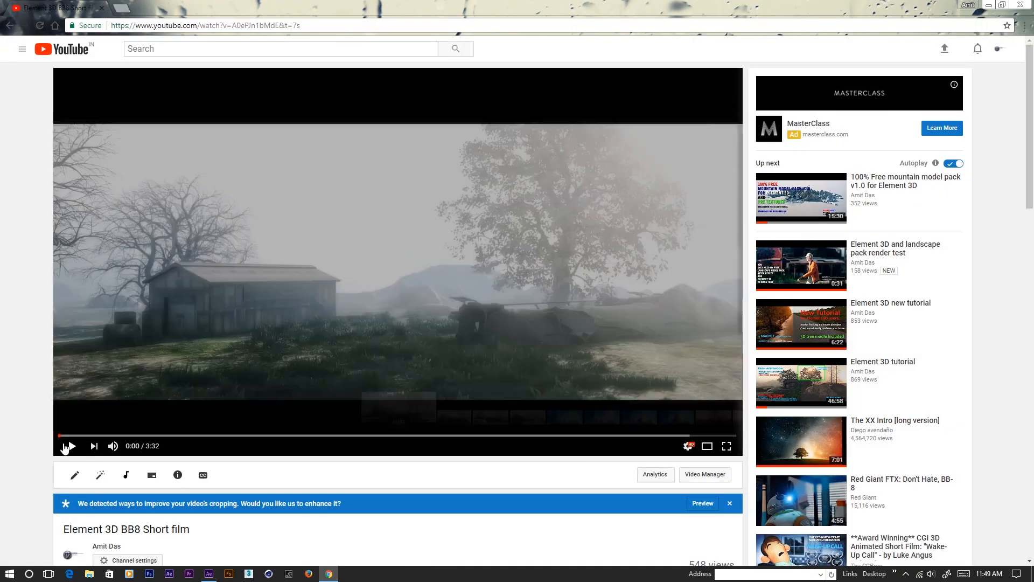
left_click(73, 447)
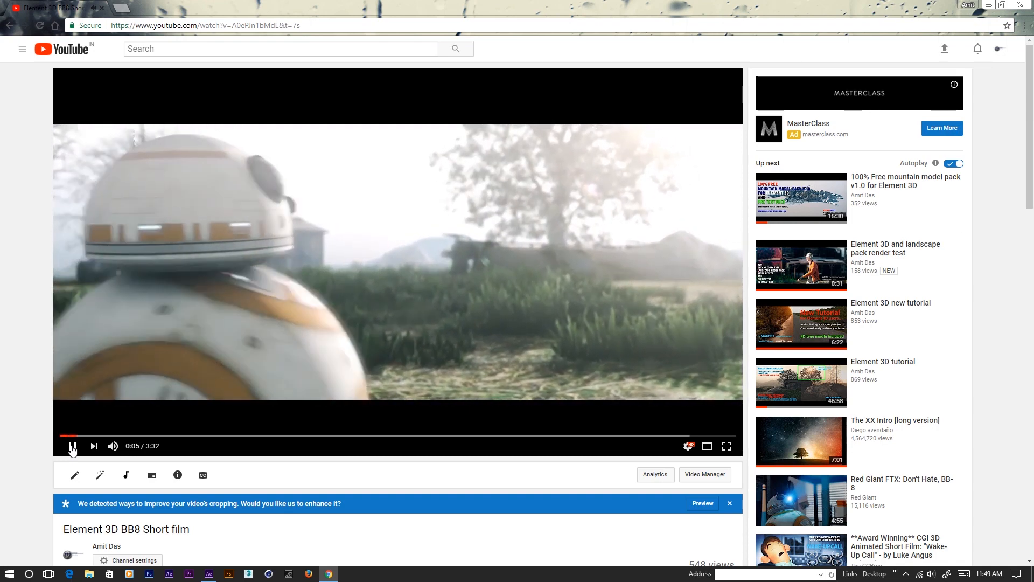
left_click(72, 449)
left_click_drag(81, 435, 41, 434)
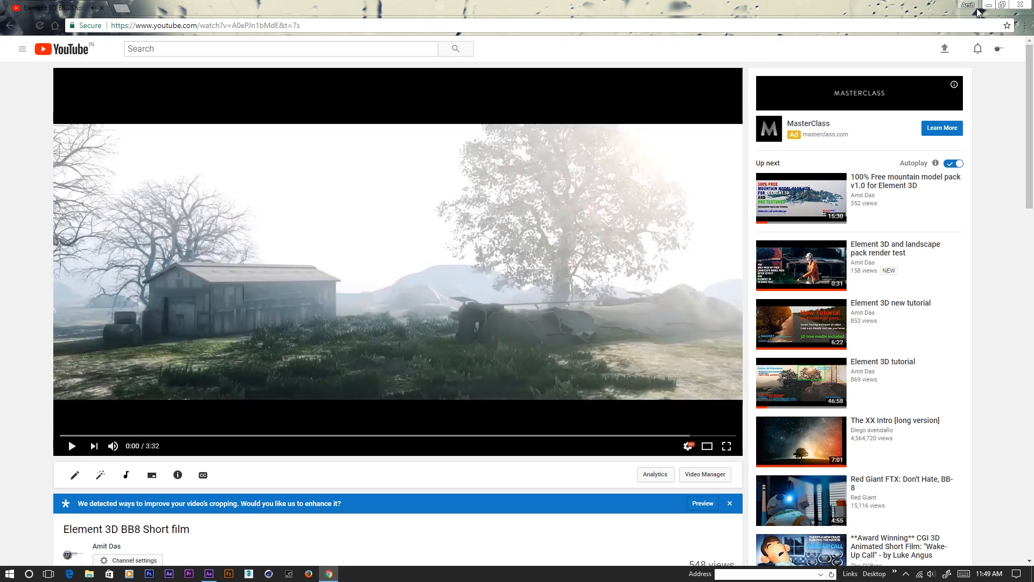
left_click(990, 5)
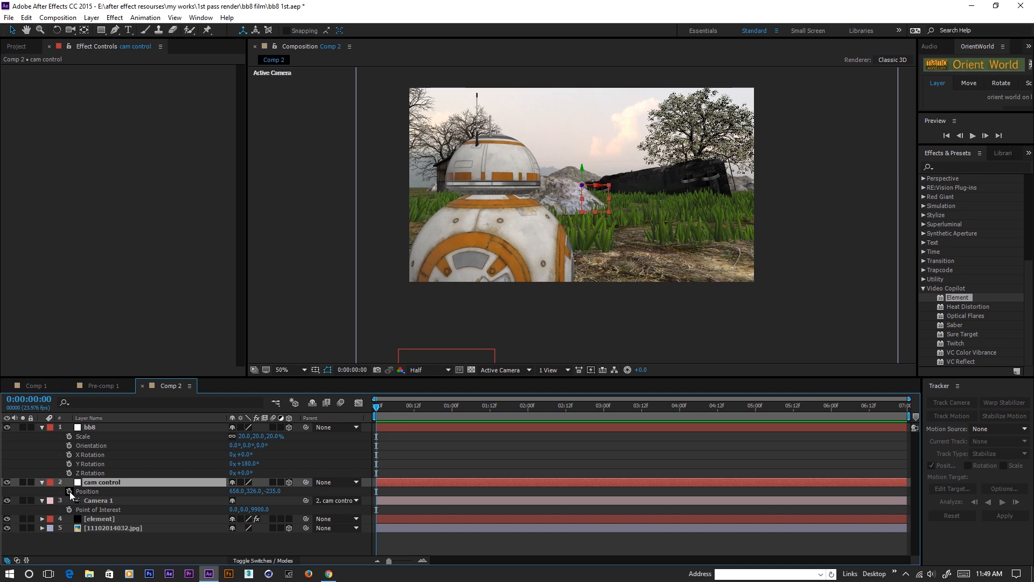
- Add a Position keyframe to the cam control null and place it at 0:00:03:00
left_click_drag(392, 410, 905, 410)
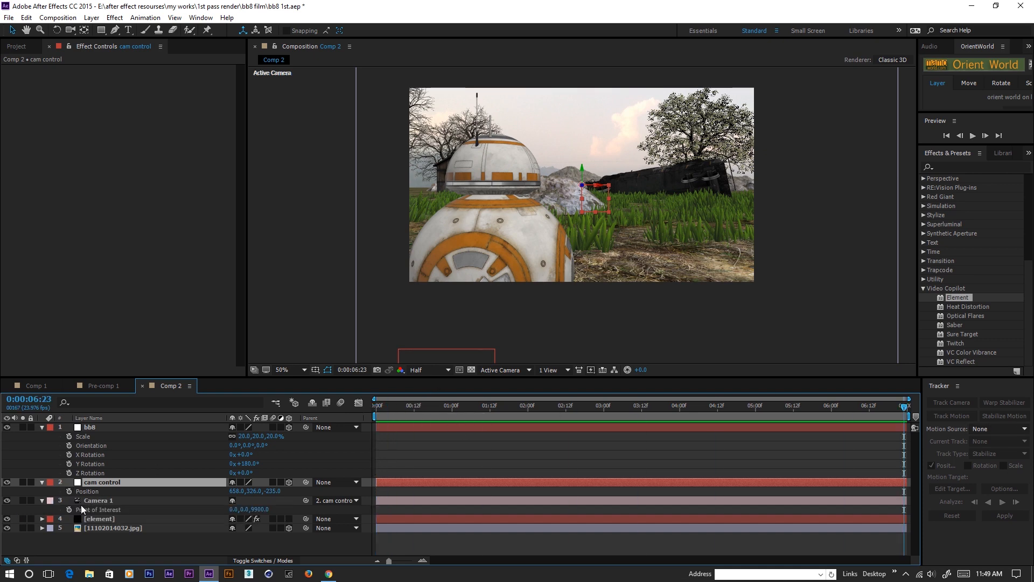
left_click(69, 491)
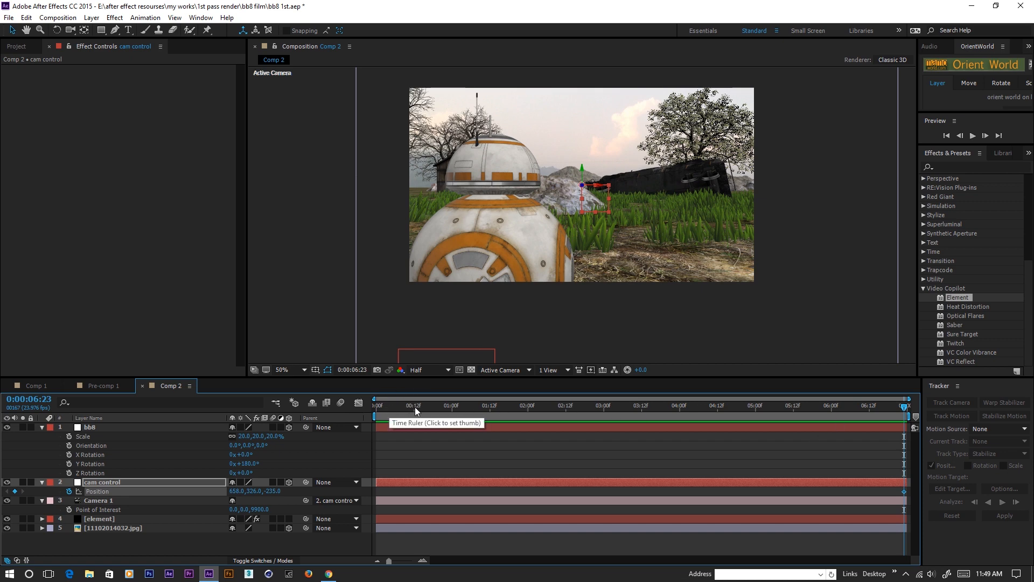
left_click_drag(905, 492, 695, 495)
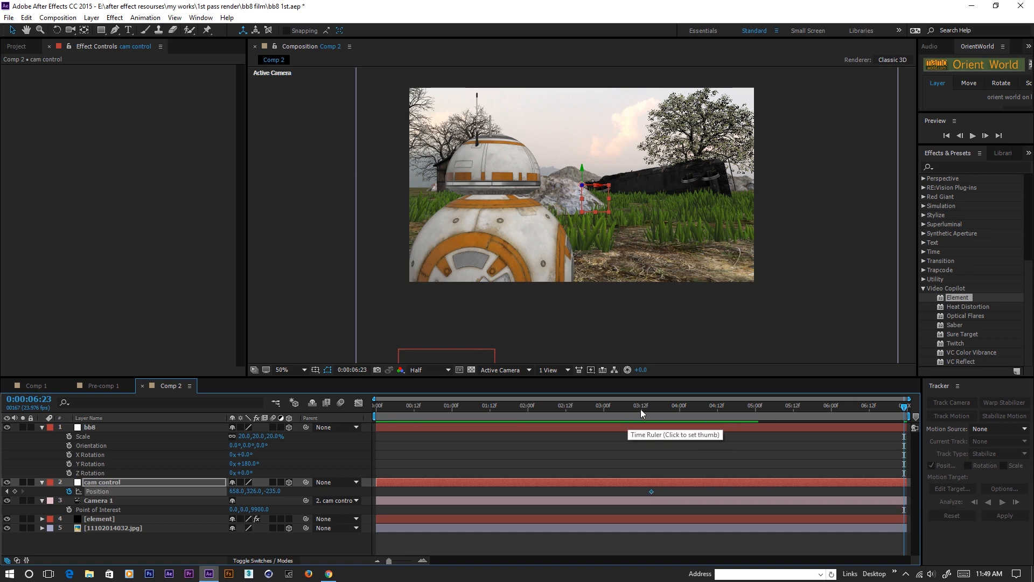
left_click_drag(620, 408, 605, 410)
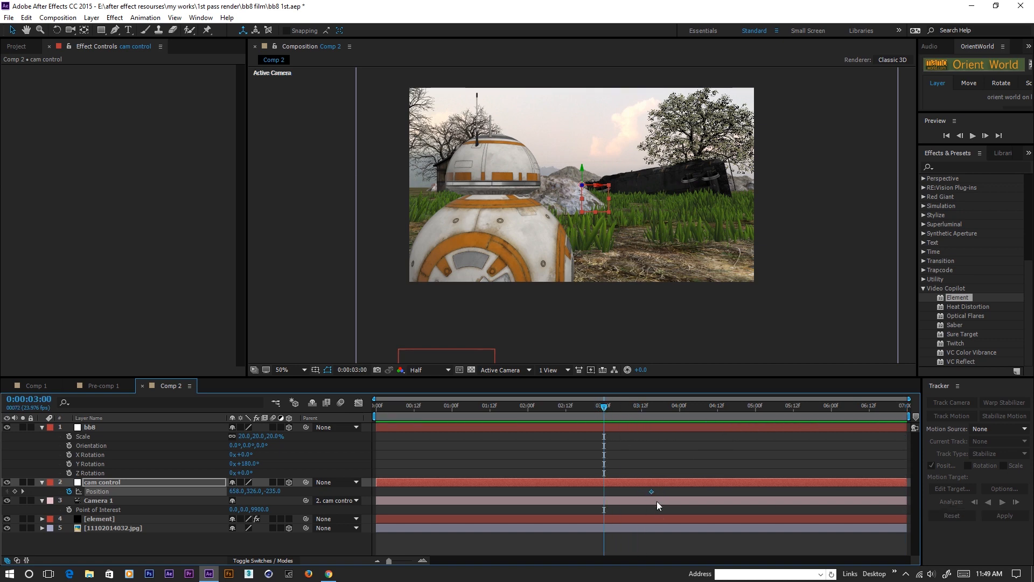
left_click_drag(652, 491, 604, 492)
- Create a starting Position keyframe for cam control at 0:00:00:00 with a Y value of 226
left_click_drag(602, 408, 302, 403)
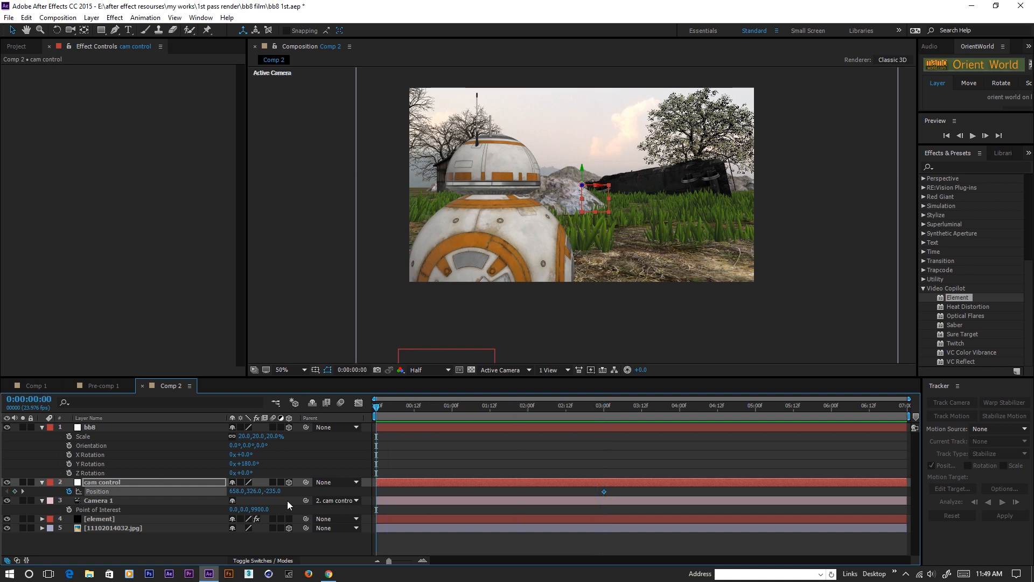
left_click_drag(249, 491, 345, 500)
left_click_drag(377, 408, 603, 422)
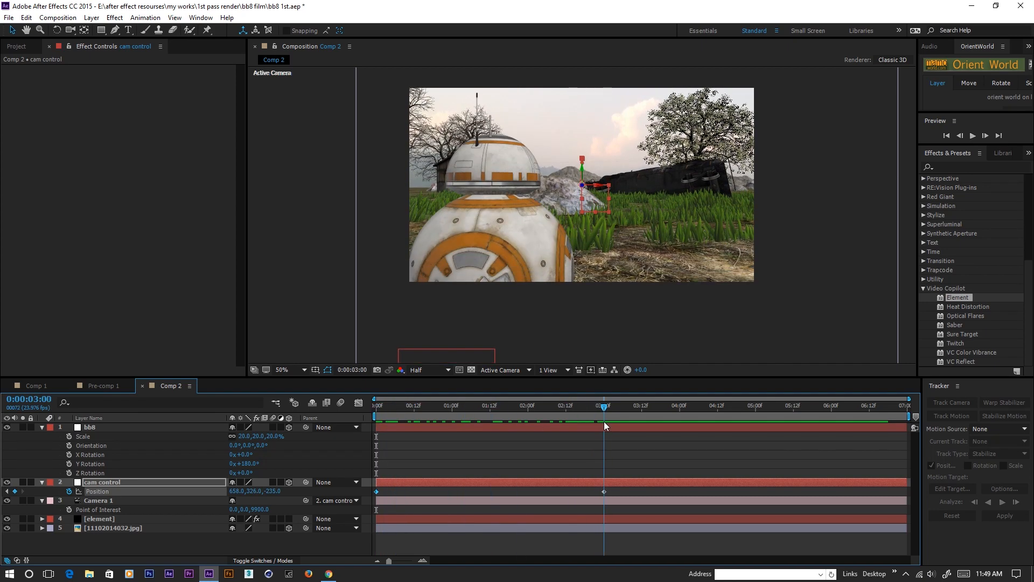
- Apply Easy Ease to cam control's Position keyframes and preview the camera move from the start
left_click(604, 491)
key("F9")
left_click_drag(605, 406, 301, 371)
key("space")
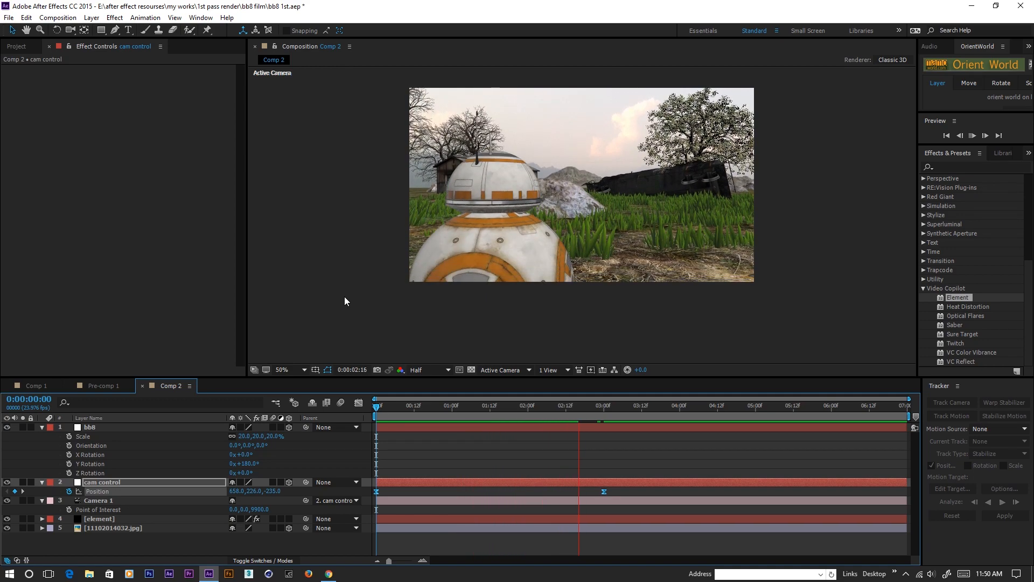
- Pull the camera back at 0:00:00:00 by setting cam control's Z position to -355, and check the motion
left_click_drag(674, 406, 350, 408)
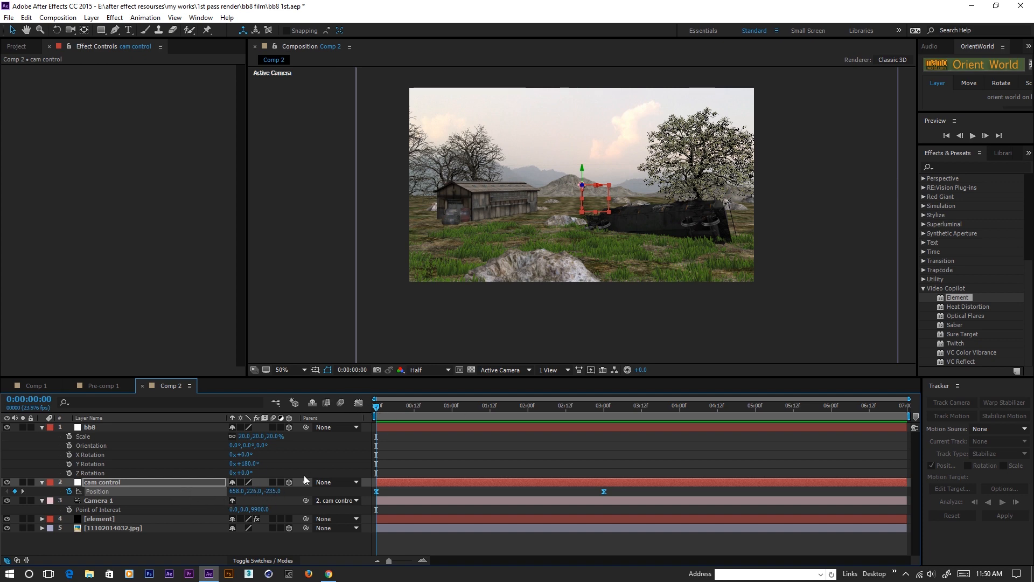
left_click_drag(273, 491, 269, 492)
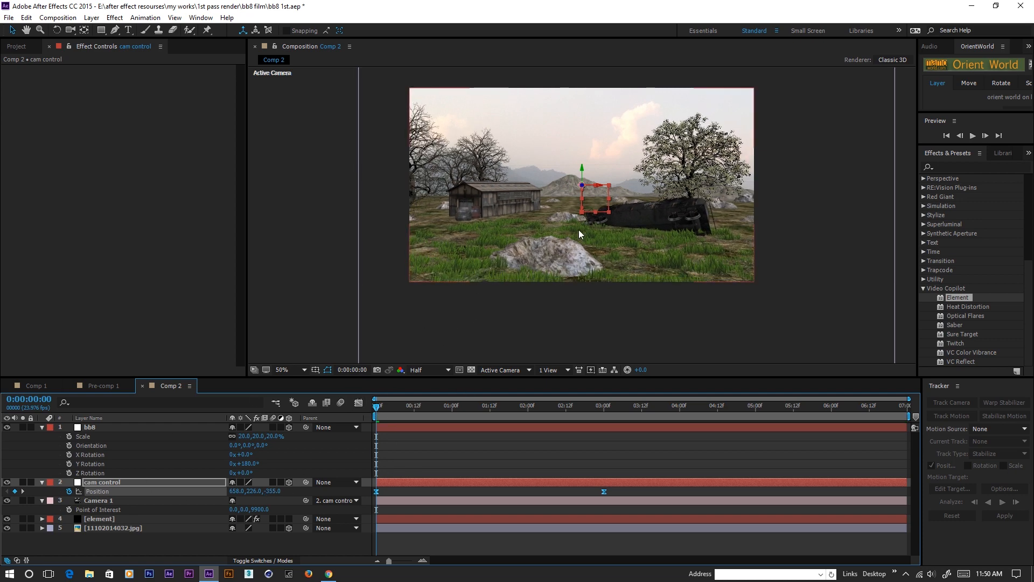
key("space")
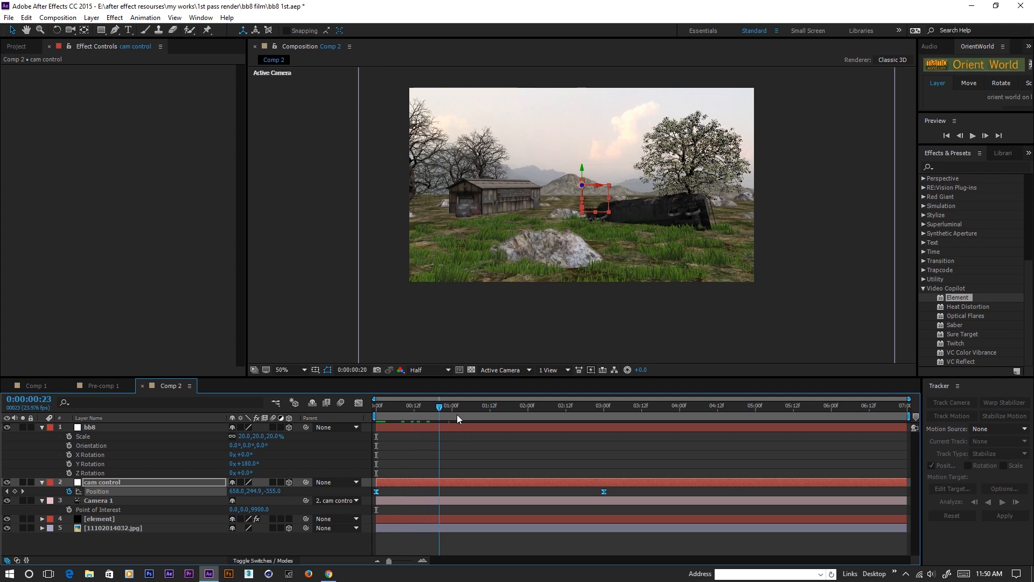
- At 0:00:03:00, increase cam control's Z position to bring the camera closer to BB8 and preview the animation
left_click_drag(551, 415, 602, 412)
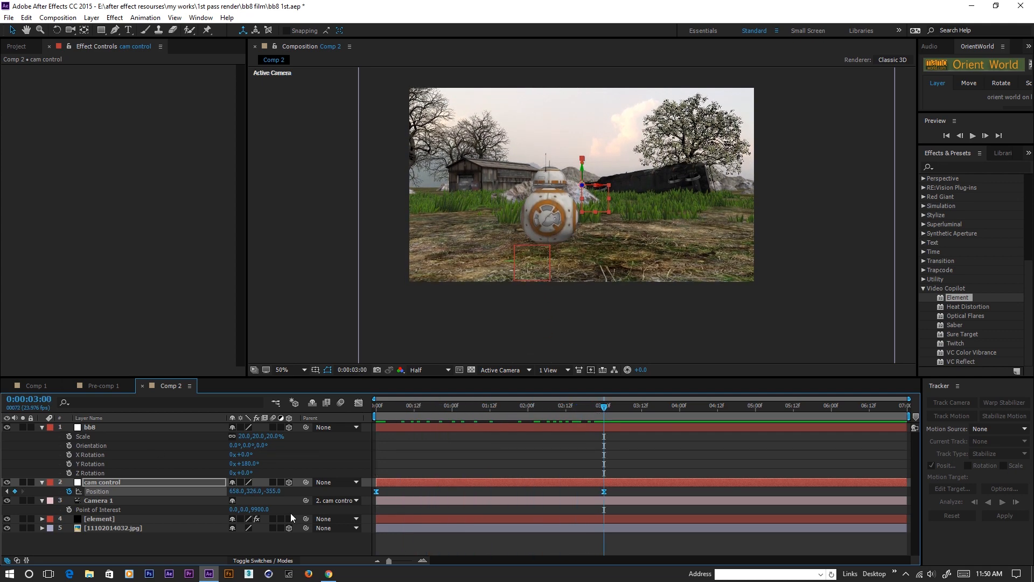
left_click_drag(276, 491, 350, 491)
key("space")
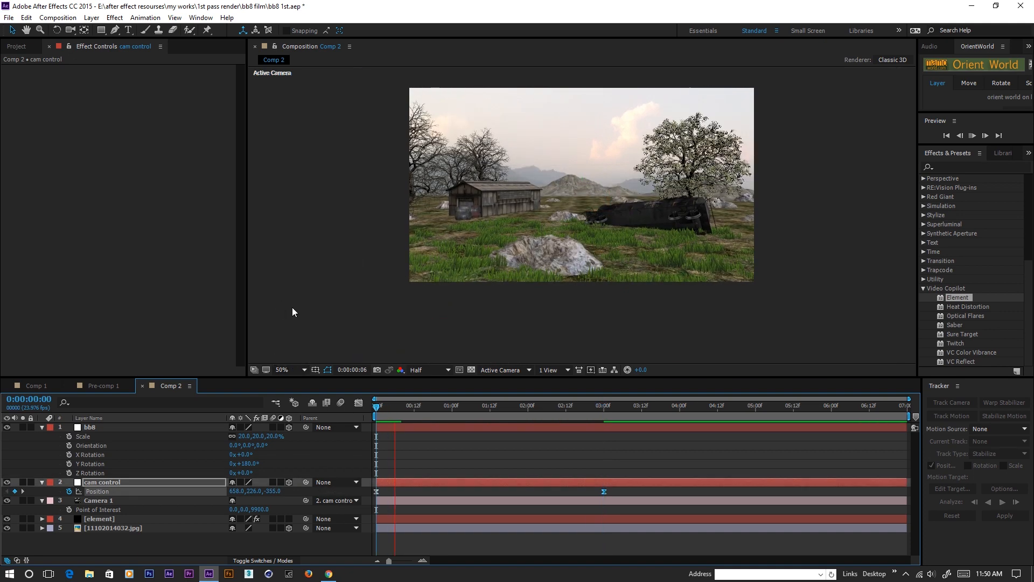
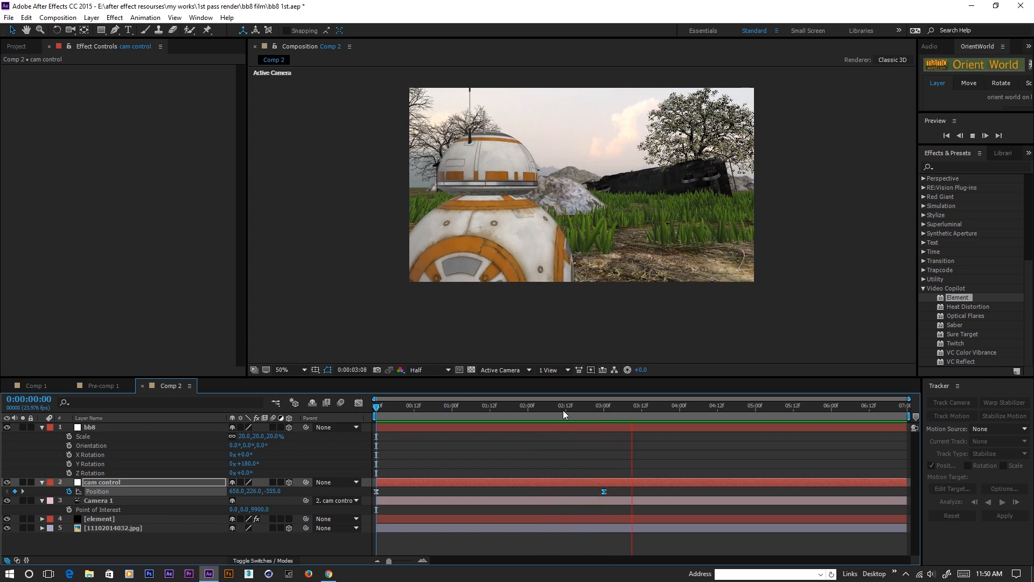
- Move to 0:00:03:00 and open the Element scene setup of the element layer
mouse_move(613, 404)
left_mouse_down()
mouse_move(389, 406)
mouse_move(626, 419)
mouse_move(450, 419)
mouse_move(600, 417)
left_mouse_up()
left_click_drag(394, 410, 605, 411)
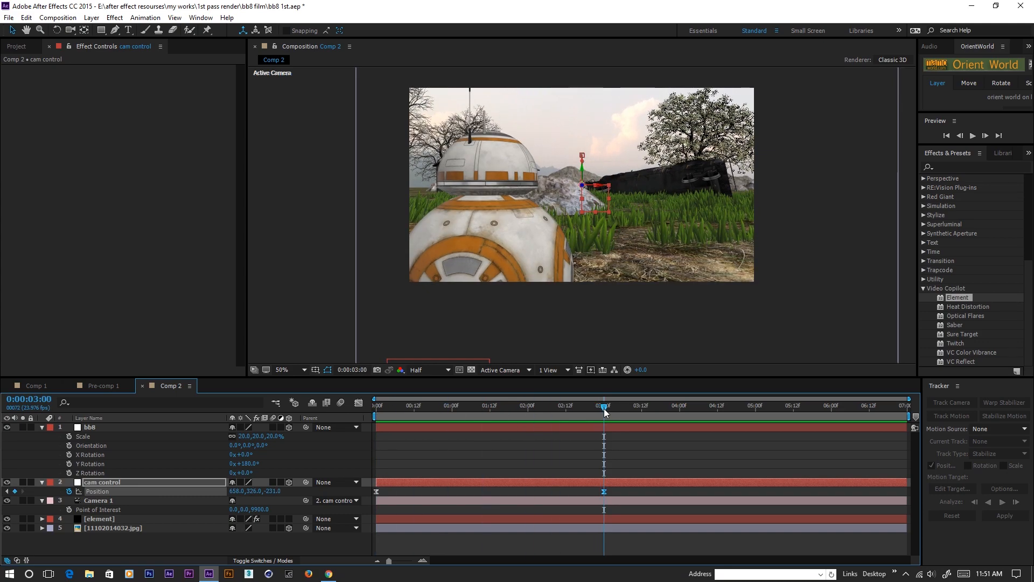
left_click(91, 520)
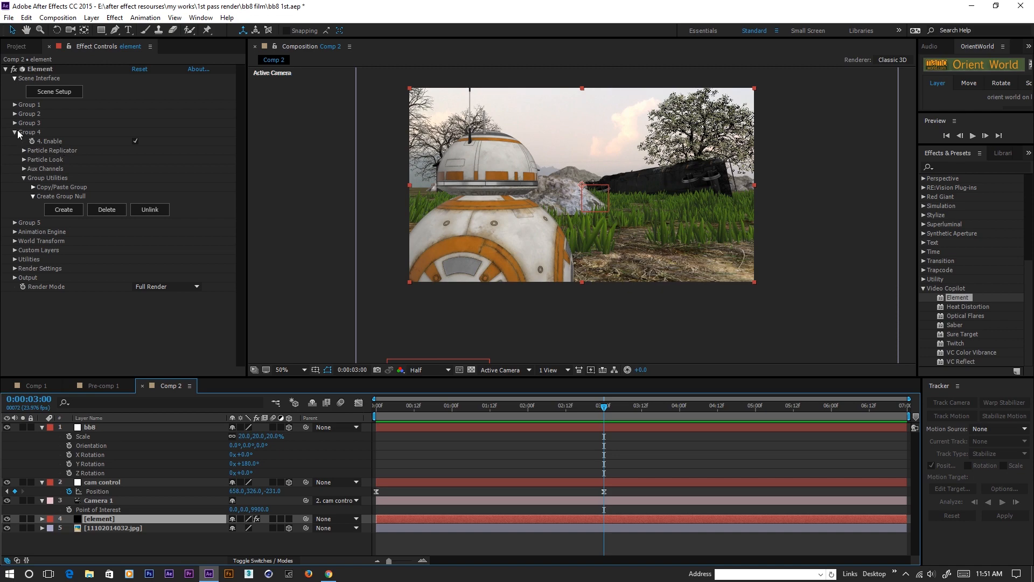
left_click(47, 93)
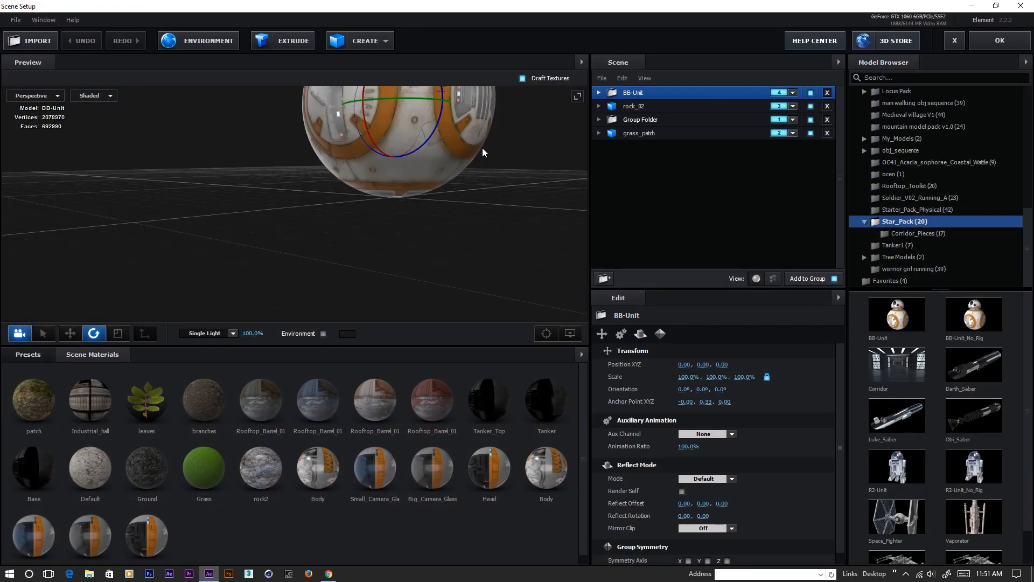
- Expand the BB-Unit model and check which auxiliary animation channel its Body uses
scroll(453, 145, "down", 5)
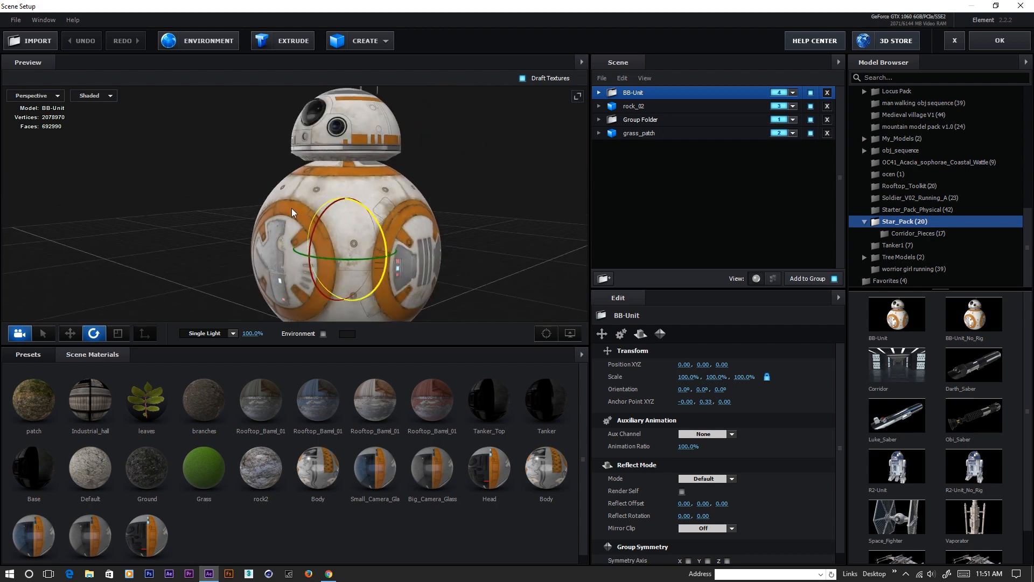
left_click(599, 94)
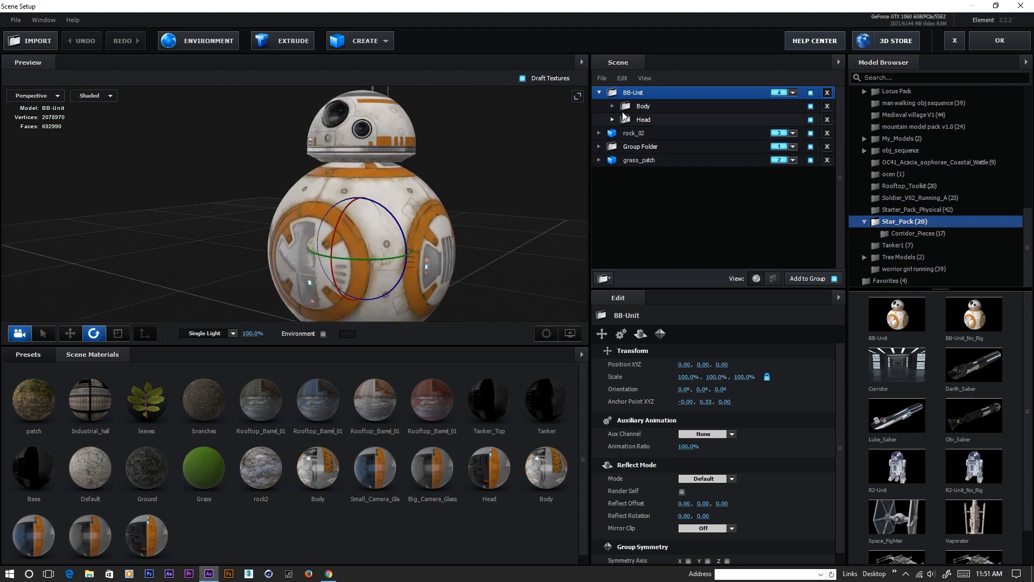
left_click(644, 109)
left_click(656, 121)
left_click(648, 110)
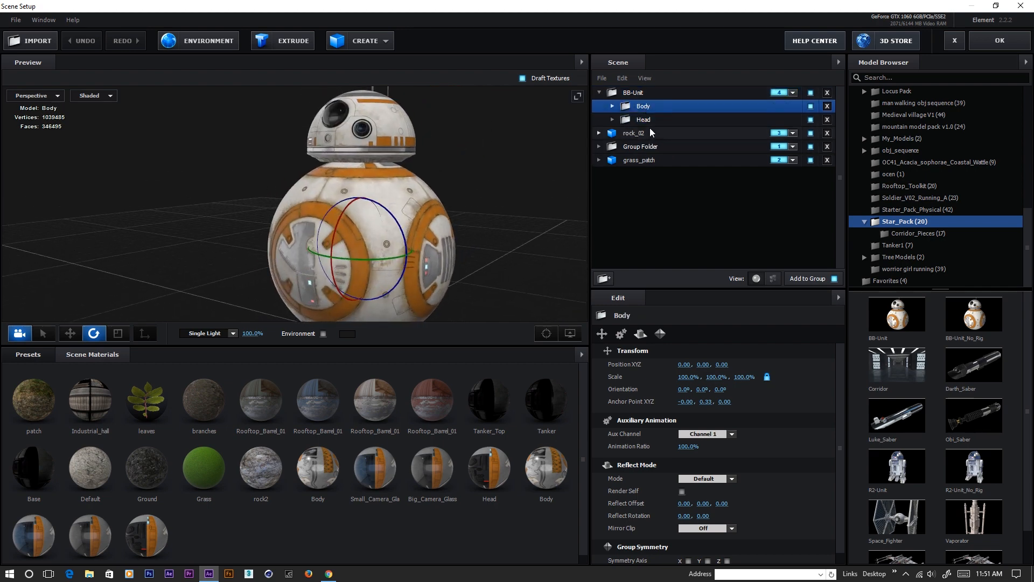
left_click(651, 120)
left_click(647, 113)
right_click(645, 106)
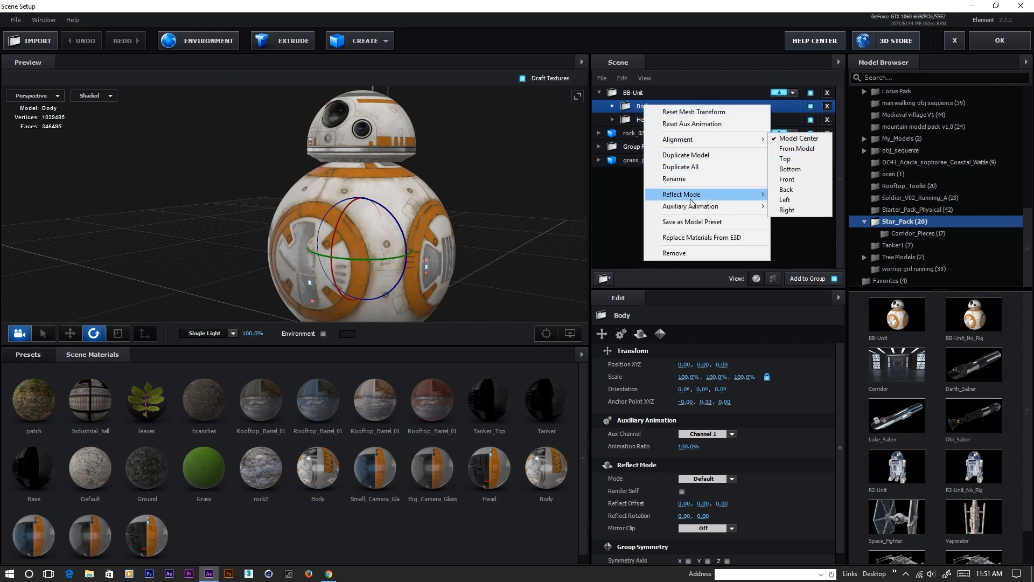
mouse_move(695, 207)
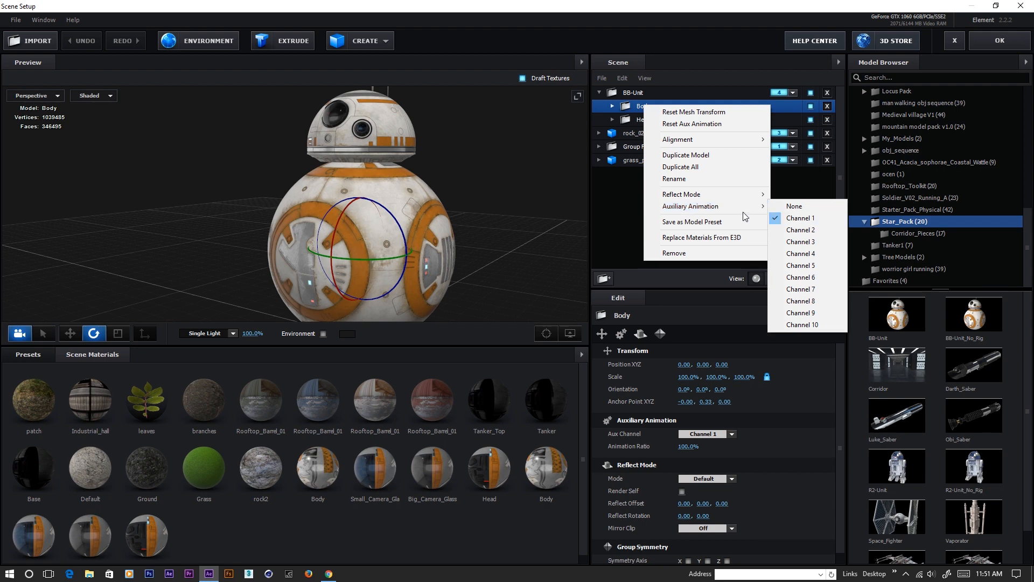
- Check which auxiliary animation channel the BB-Unit's Head uses and close the scene setup
left_click(635, 124)
left_click(636, 120)
right_click(649, 121)
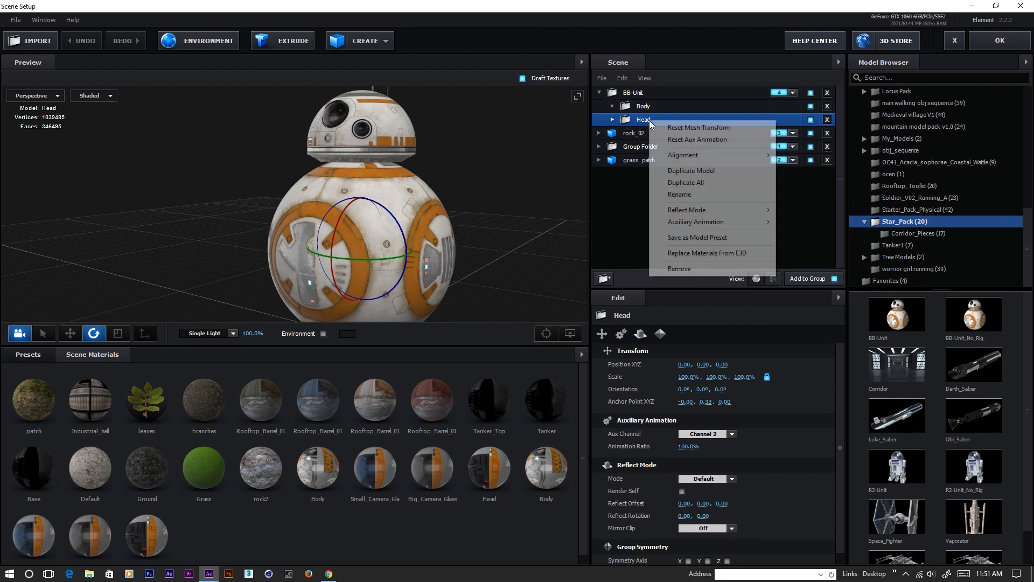
mouse_move(689, 222)
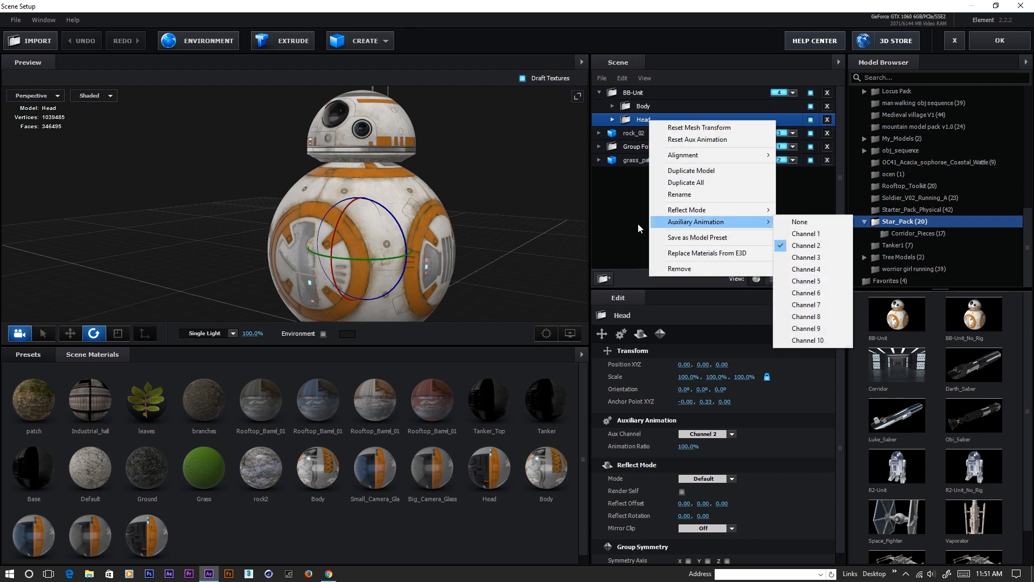
left_click(612, 210)
left_click_drag(194, 206, 212, 206)
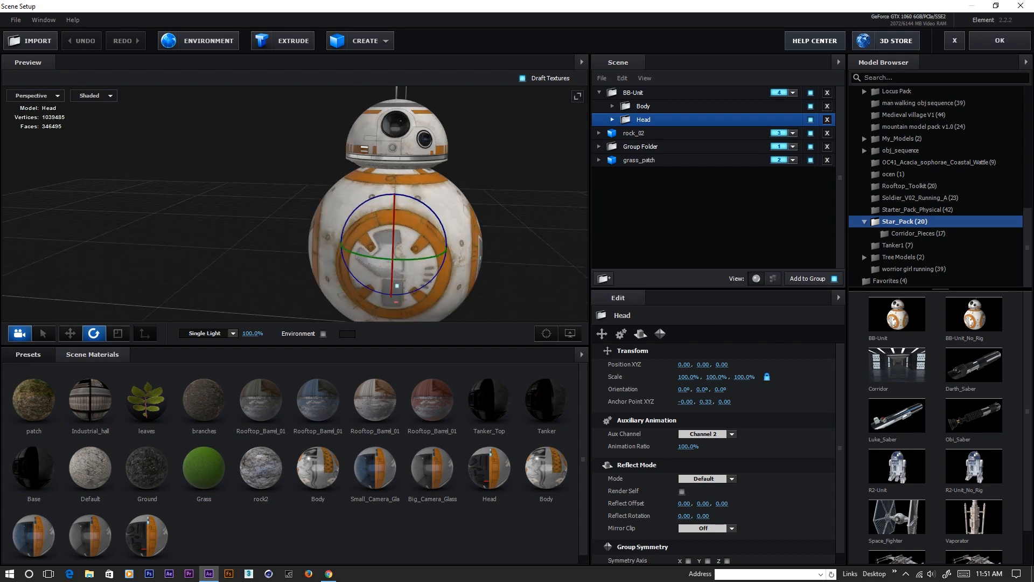
left_click(1000, 41)
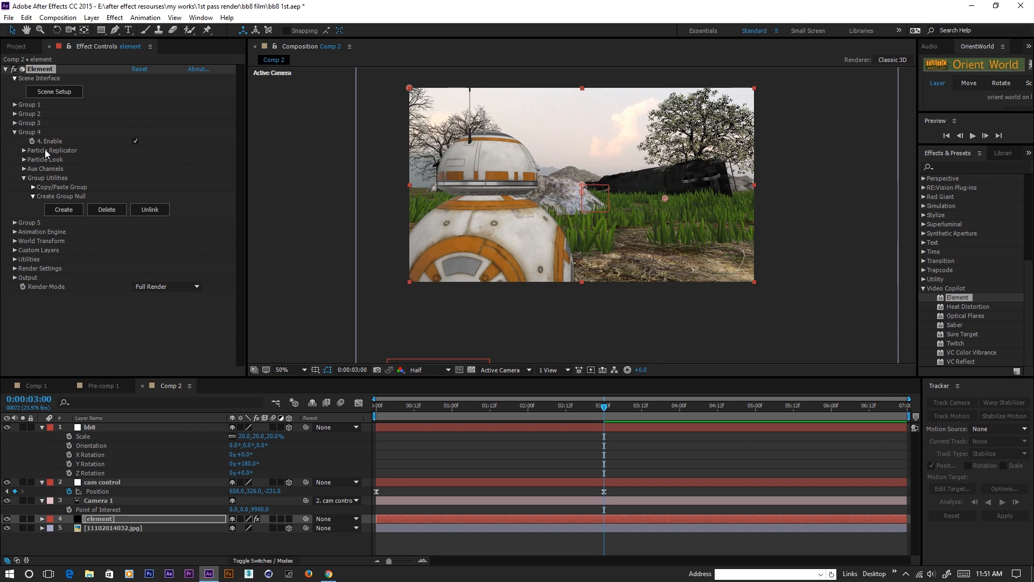
- Tilt the droid's head by setting Group 4's Channel 2 Rotation Z to 10.6°
left_click(24, 168)
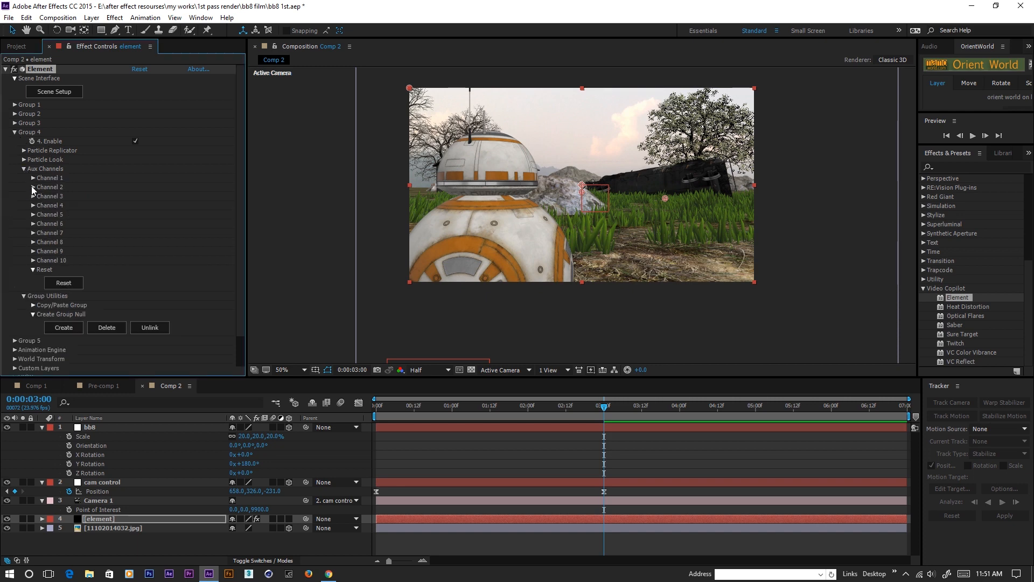
left_click(33, 178)
left_click(34, 270)
scroll(38, 266, "down", 1)
left_click(41, 300)
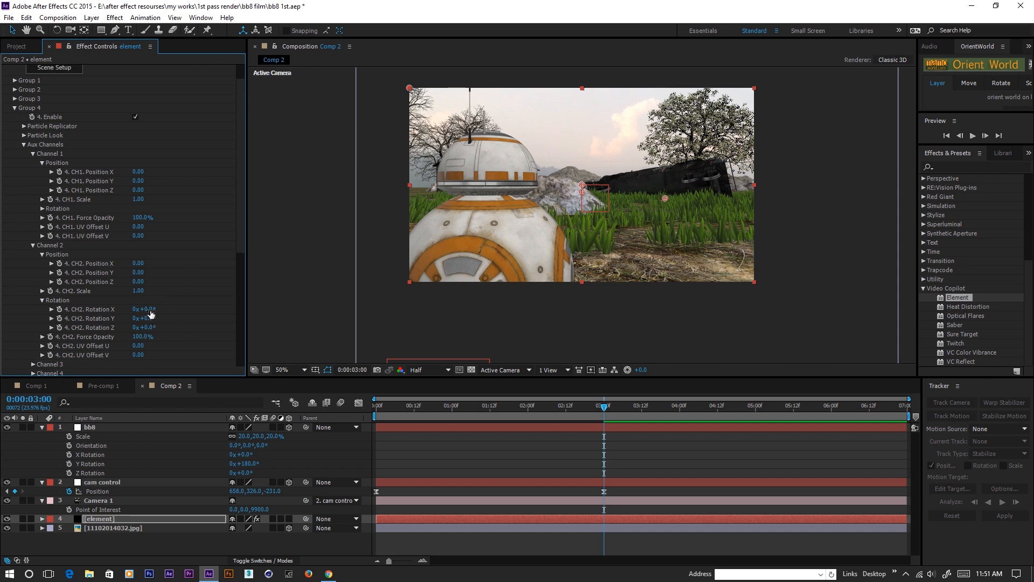
left_click_drag(152, 328, 226, 350)
left_click_drag(396, 408, 605, 423)
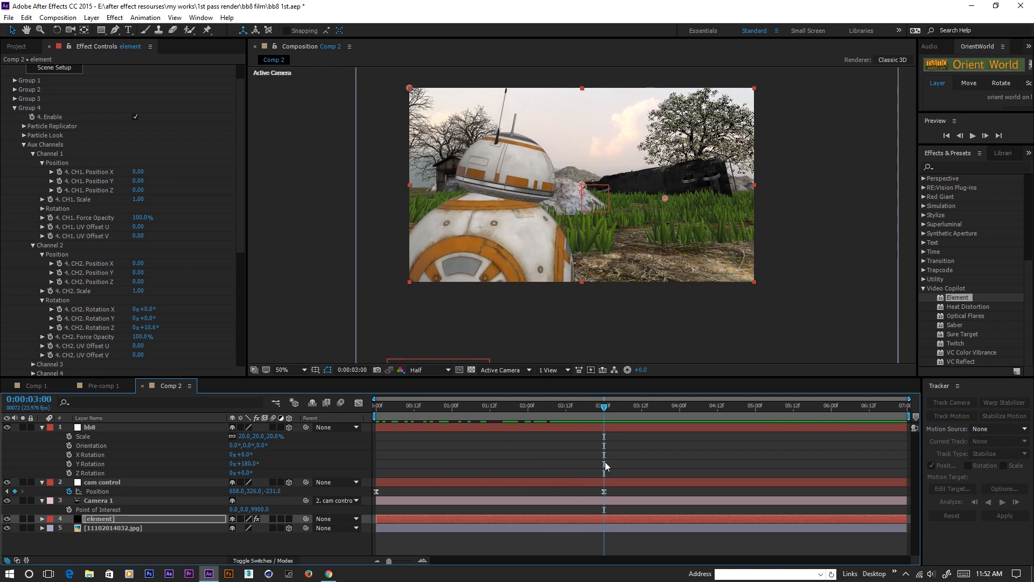
mouse_move(605, 411)
left_mouse_down()
mouse_move(591, 411)
mouse_move(615, 414)
left_mouse_up()
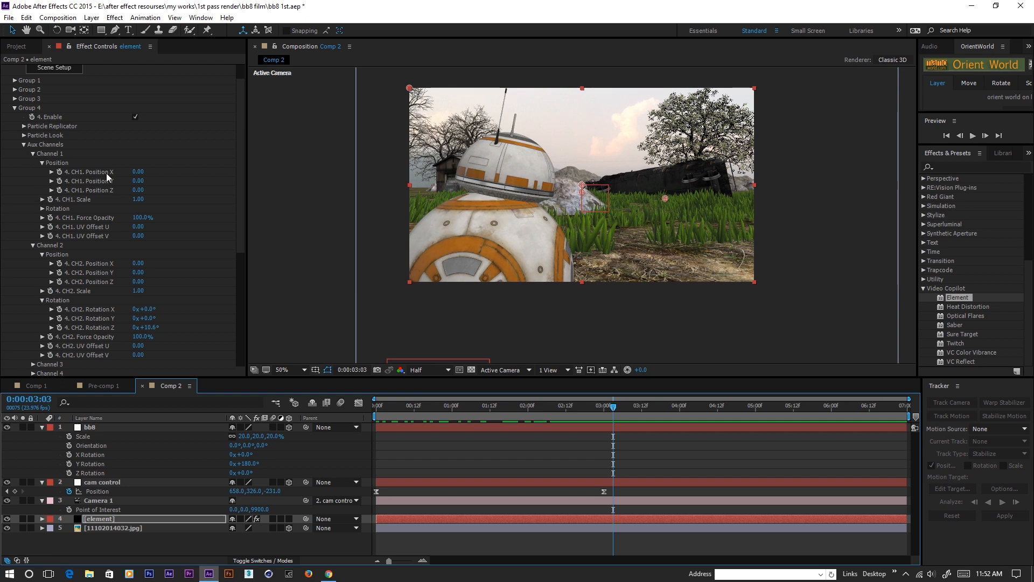
- Try rotating the droid's body with Group 4's Channel 1 rotation values, and undo the changes
left_click(42, 208)
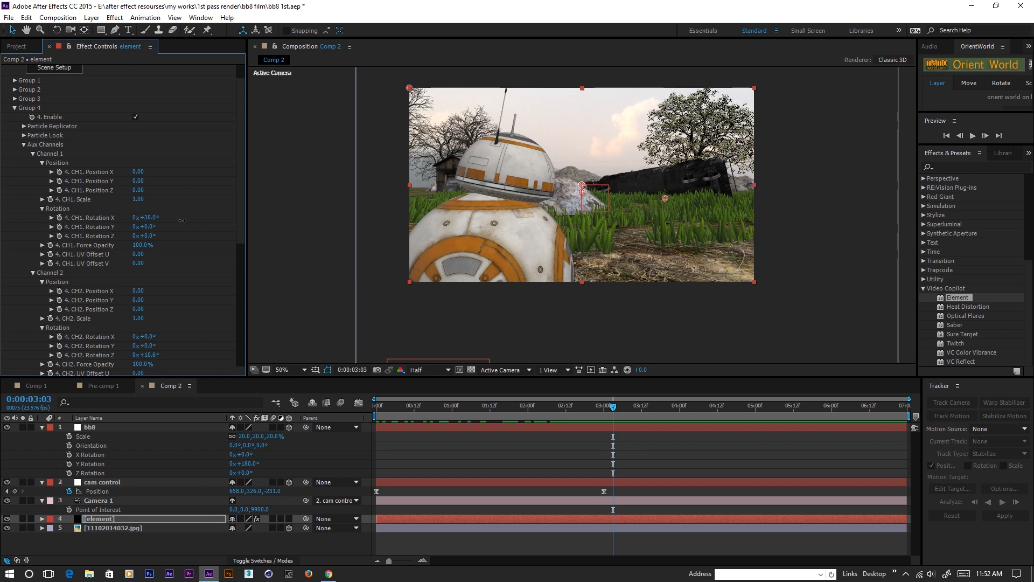
left_click_drag(182, 220, 154, 236)
key("ctrl+z")
key("ctrl+z")
left_click_drag(149, 236, 189, 241)
key("ctrl+z")
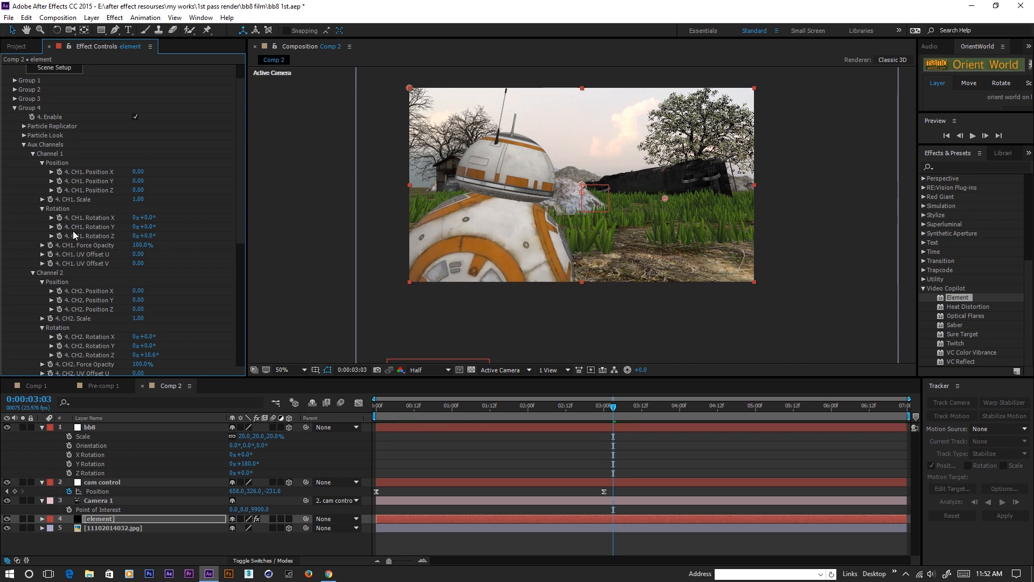
- Enable keyframing for Group 4's Channel 2 Rotation Z at 0:00:03:00
left_click(59, 235)
scroll(96, 253, "down", 3)
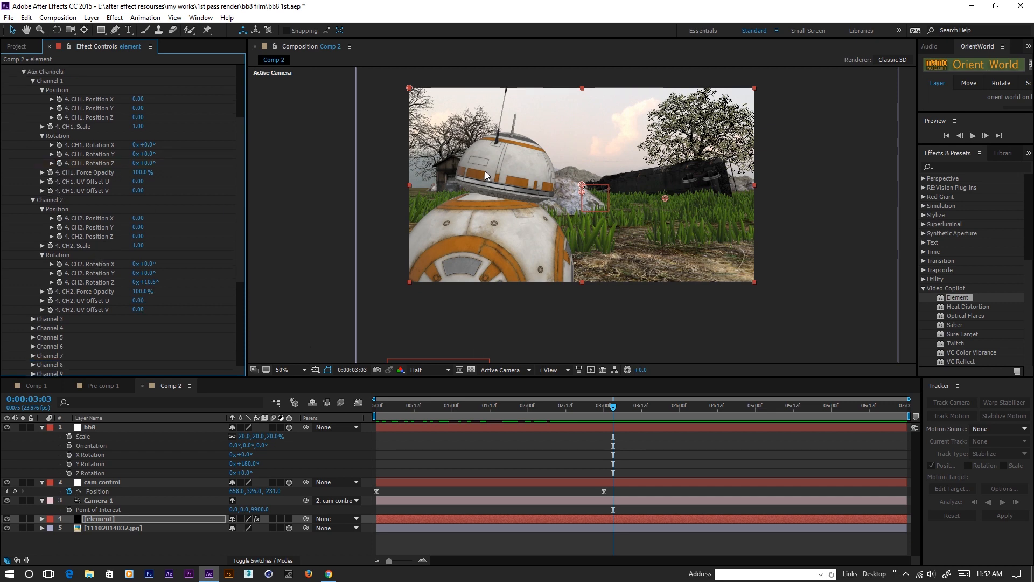
scroll(79, 247, "down", 1)
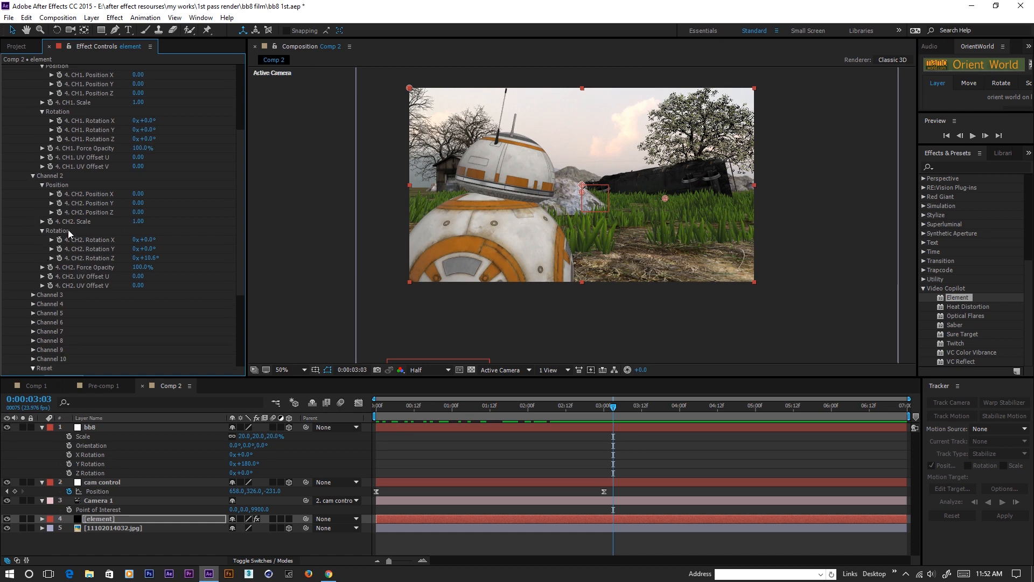
mouse_move(611, 408)
left_mouse_down()
mouse_move(580, 407)
mouse_move(616, 413)
left_mouse_up()
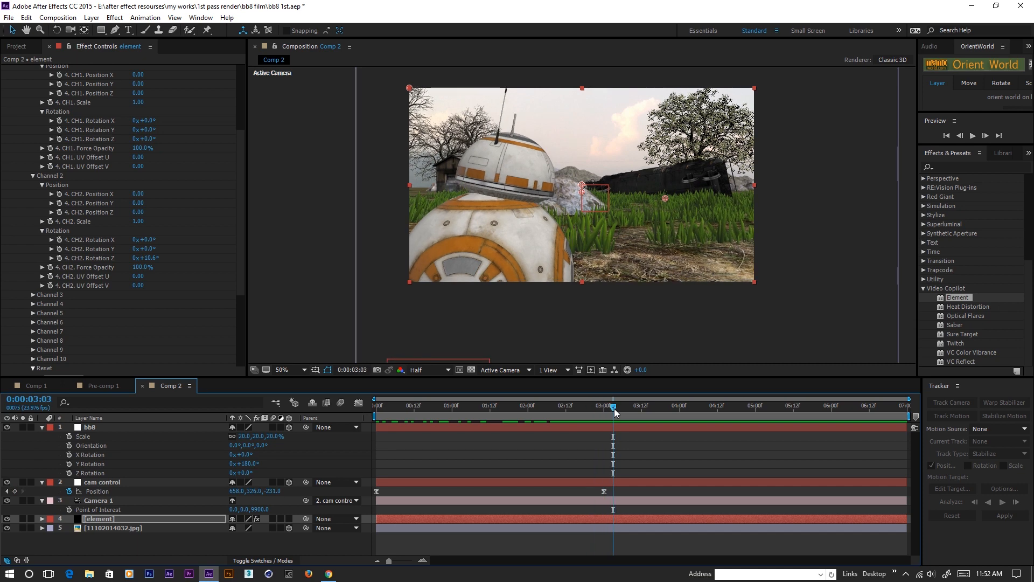
scroll(56, 226, "down", 1)
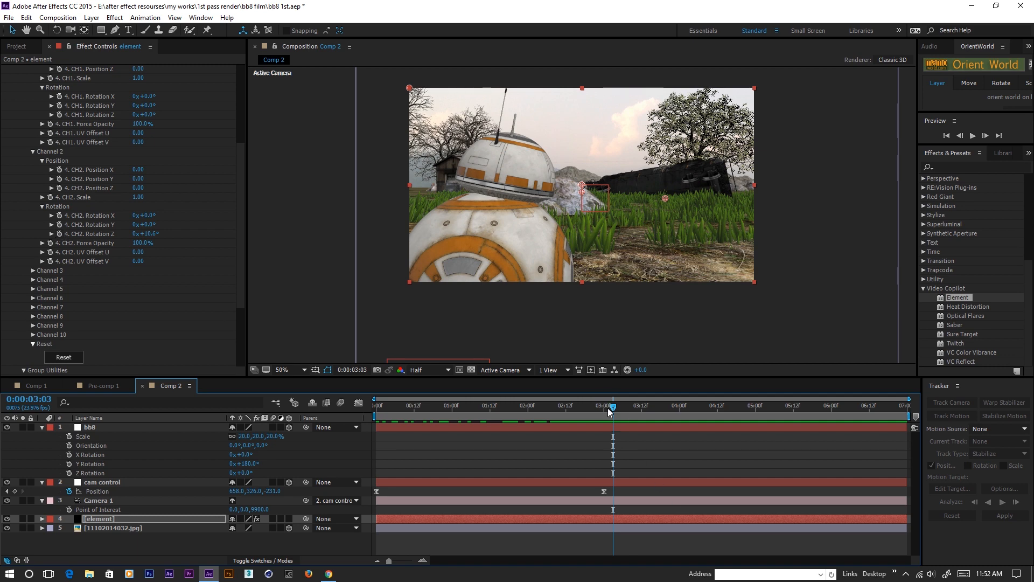
left_click_drag(610, 413, 604, 412)
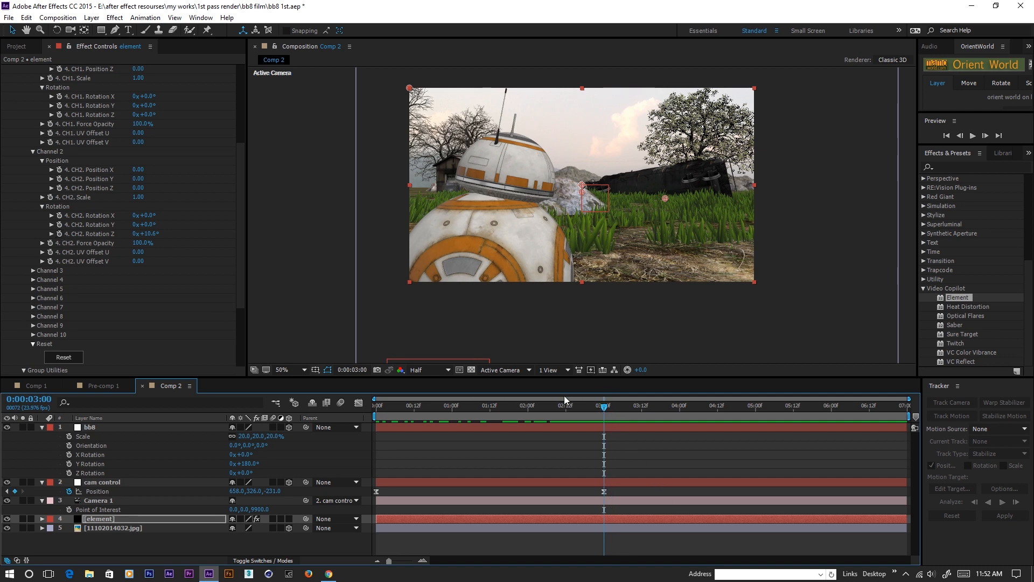
left_click(59, 234)
- Set Channel 2 Rotation Z to 0° at 0:00:03:08 and reveal the element layer's keyframes
left_click_drag(605, 409, 630, 411)
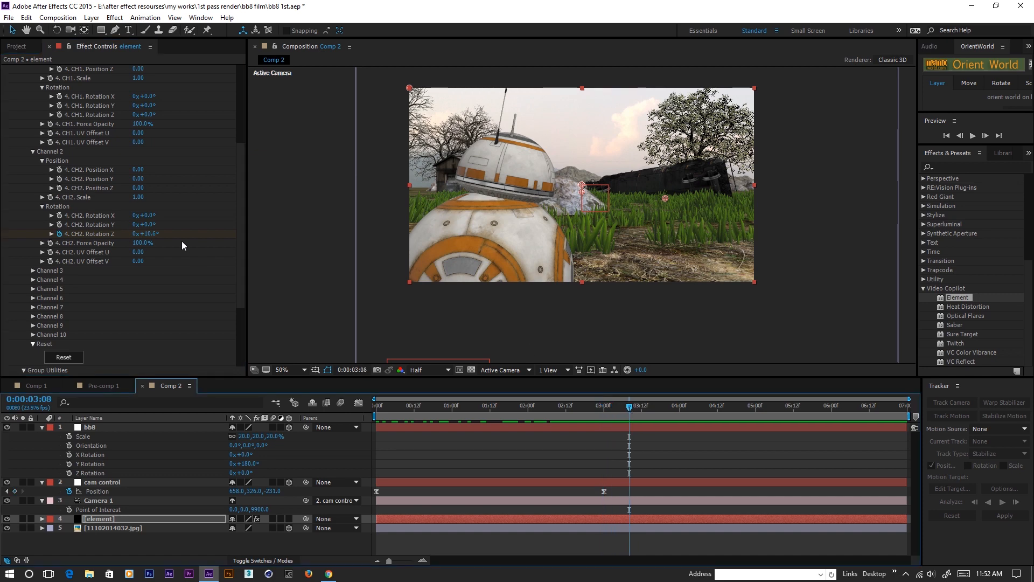
left_click(151, 234)
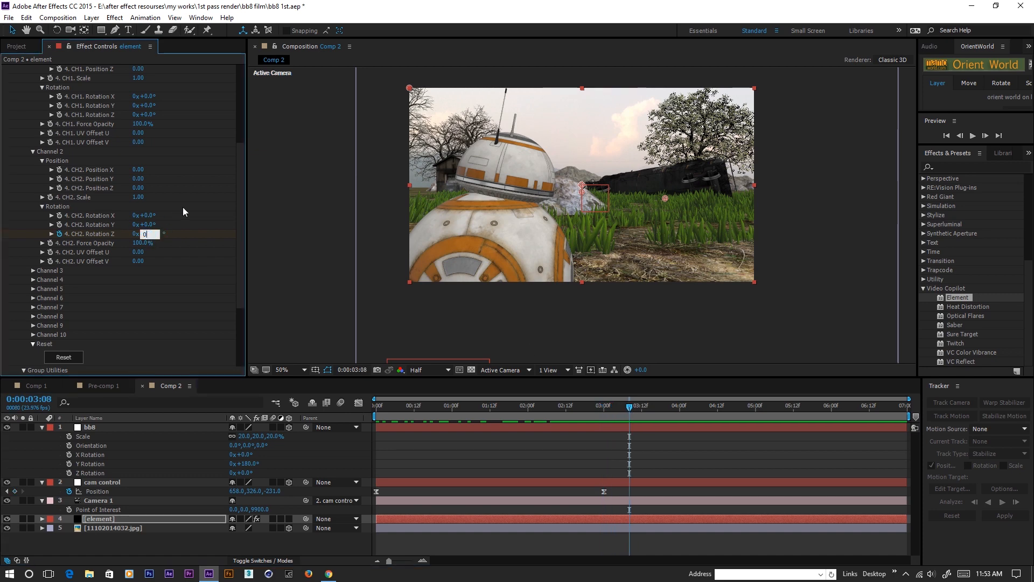
key("Return")
mouse_move(633, 409)
left_mouse_down()
mouse_move(509, 412)
mouse_move(628, 425)
left_mouse_up()
left_click(106, 519)
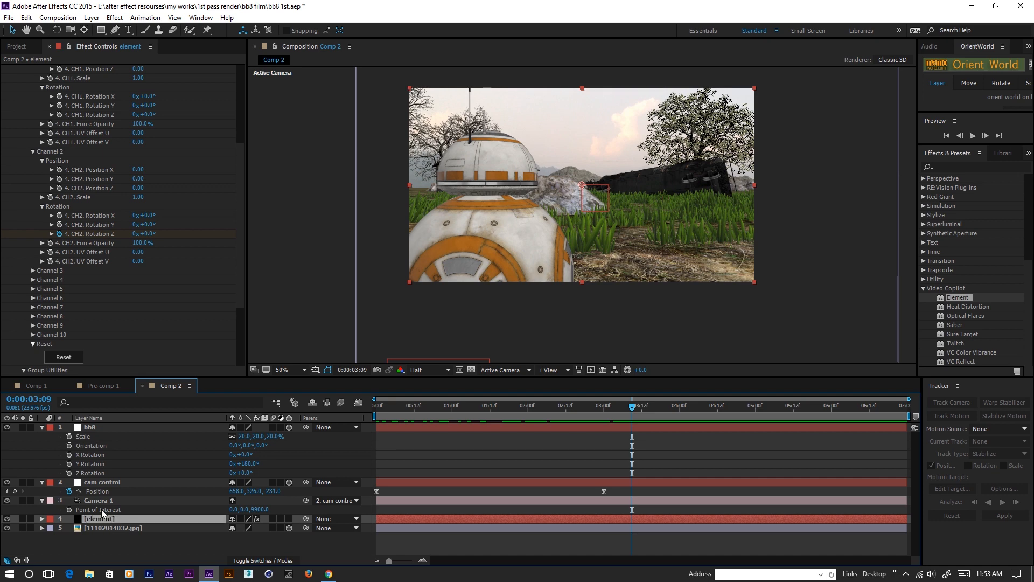
key("u")
left_click(629, 406)
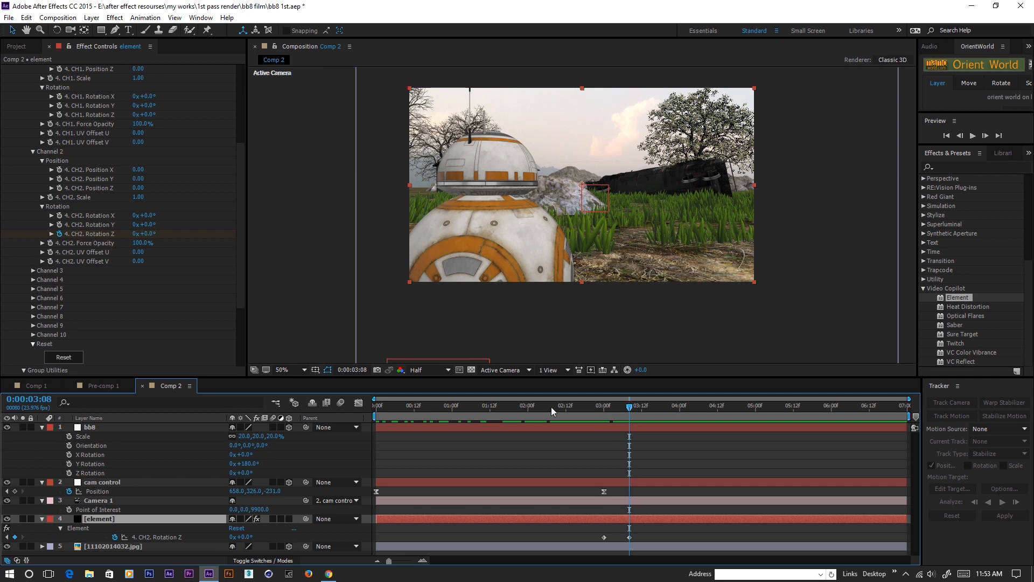
- Enable keyframing for Group 4's Channel 2 Rotation X and Rotation Y at 0:00:03:08
left_click_drag(629, 406, 660, 410)
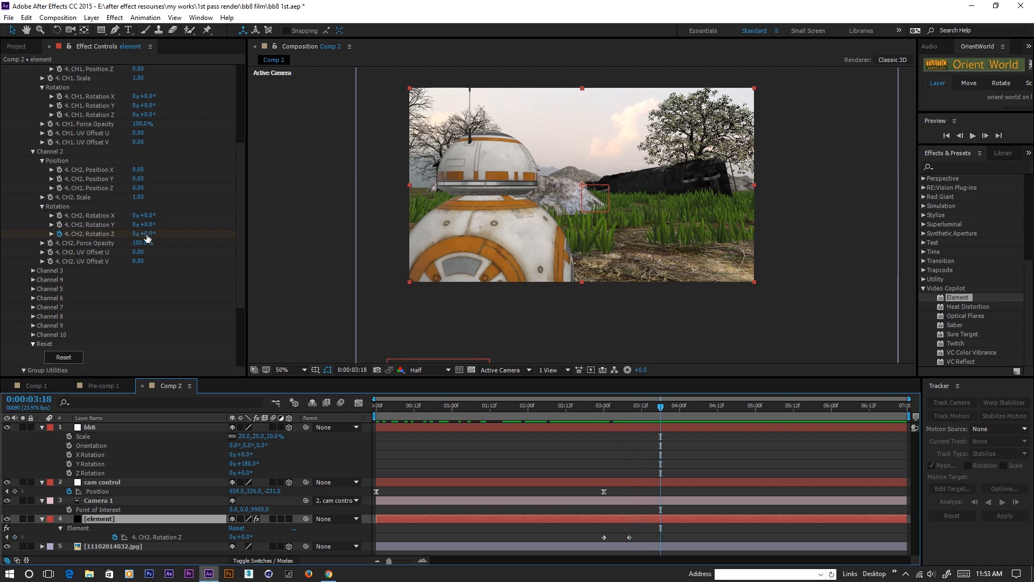
left_click_drag(666, 410, 631, 410)
left_click(59, 215)
left_click(59, 225)
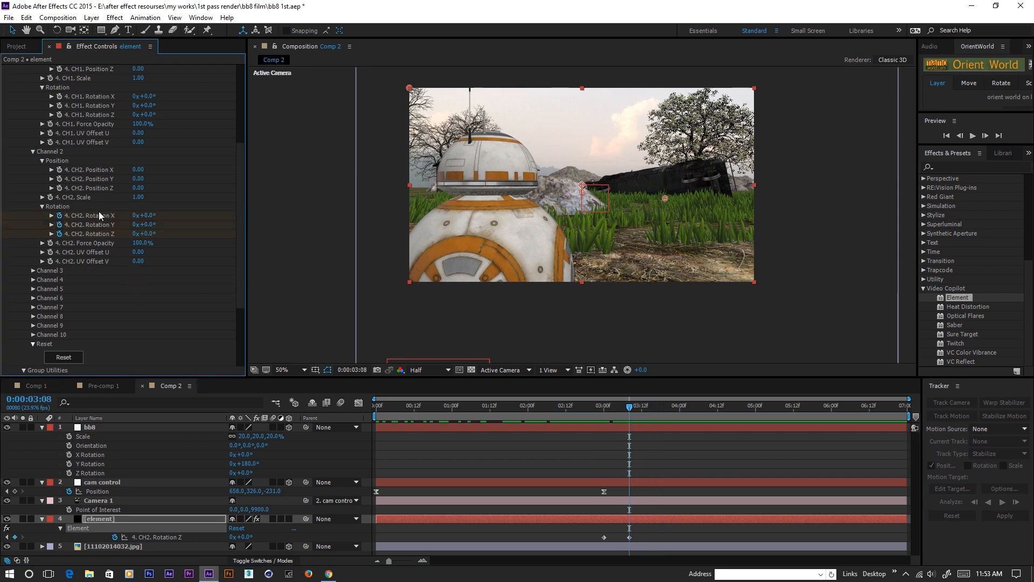
left_click_drag(629, 409, 668, 415)
left_click(208, 235)
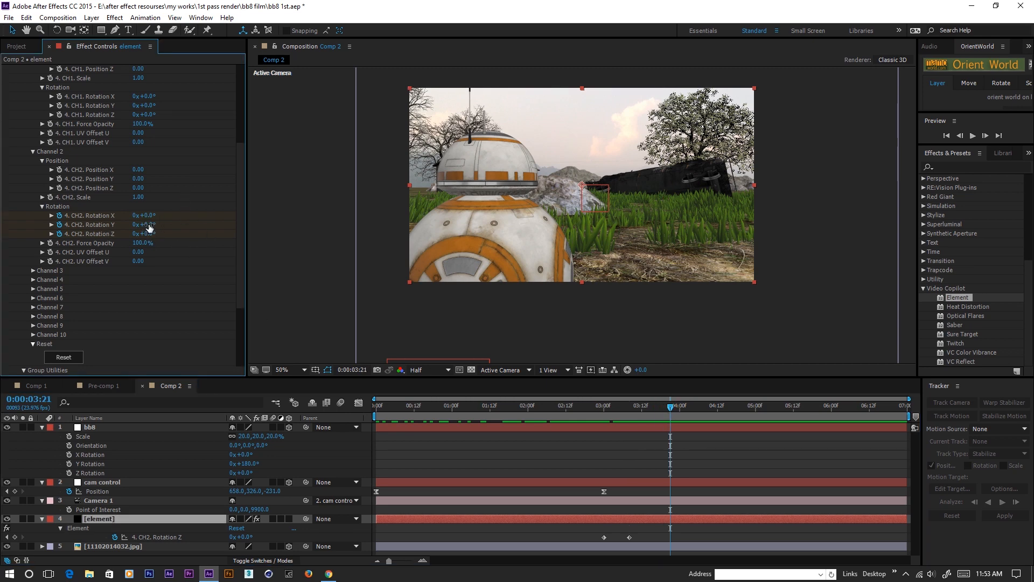
left_click_drag(672, 410, 629, 412)
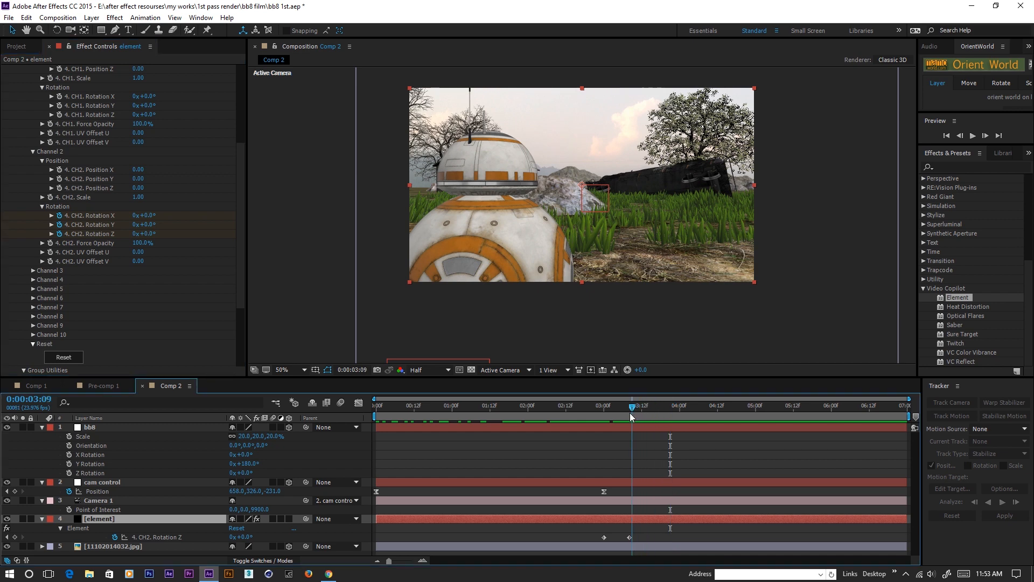
left_click(56, 222)
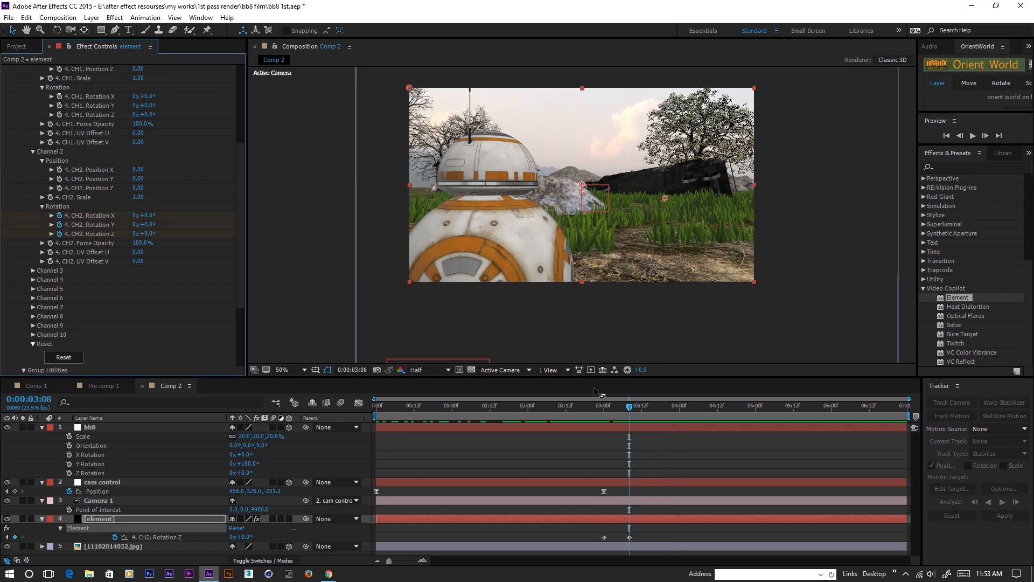
- Turn the droid's head sideways at 0:00:03:17 by lowering Channel 2 Rotation Y to a negative angle
left_click_drag(629, 410, 658, 412)
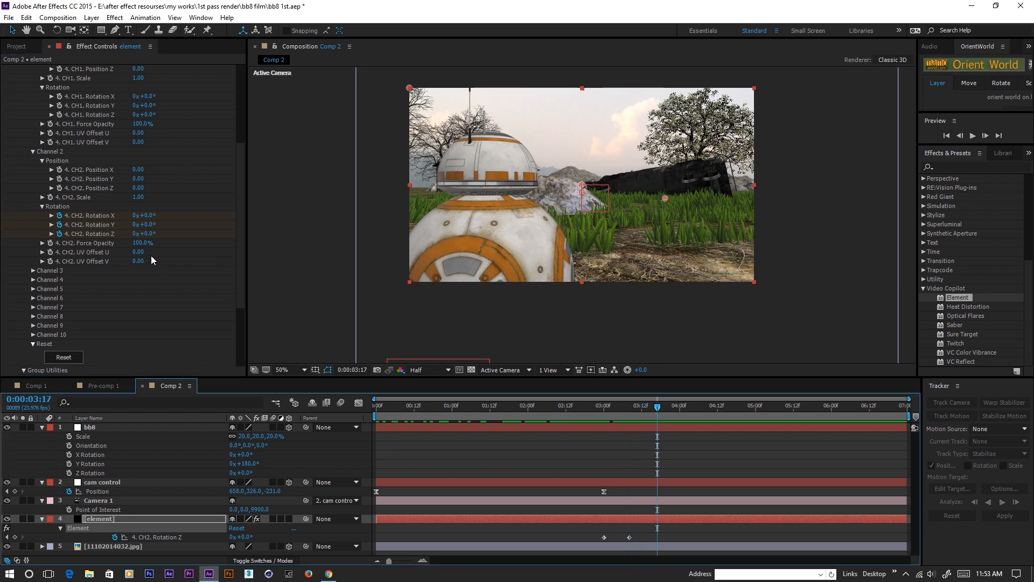
left_click_drag(152, 224, 89, 221)
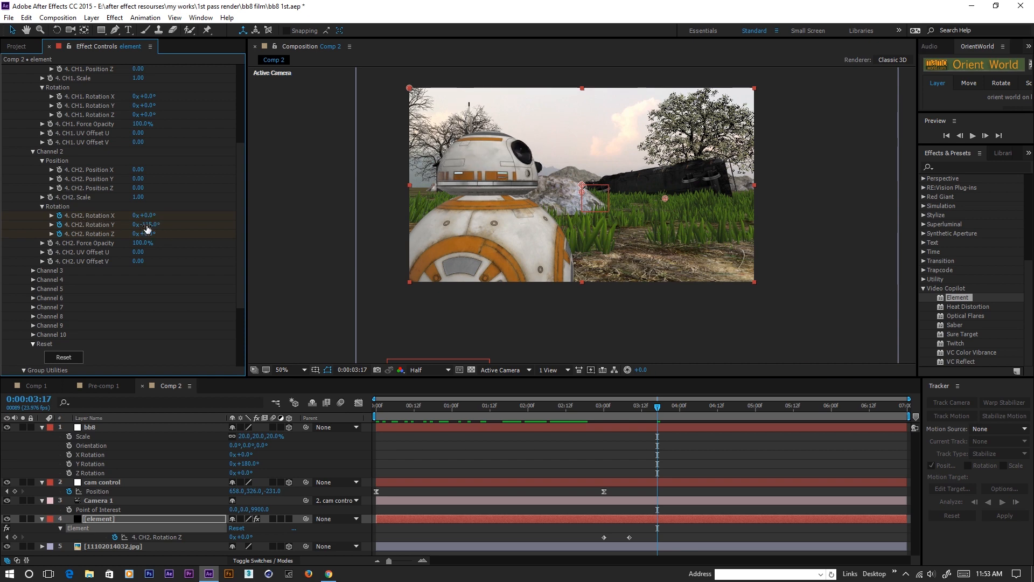
- Set Group 4's Channel 2 Rotation Y to -90° at 0:00:03:17
left_click(153, 224)
type("-90")
key("Return")
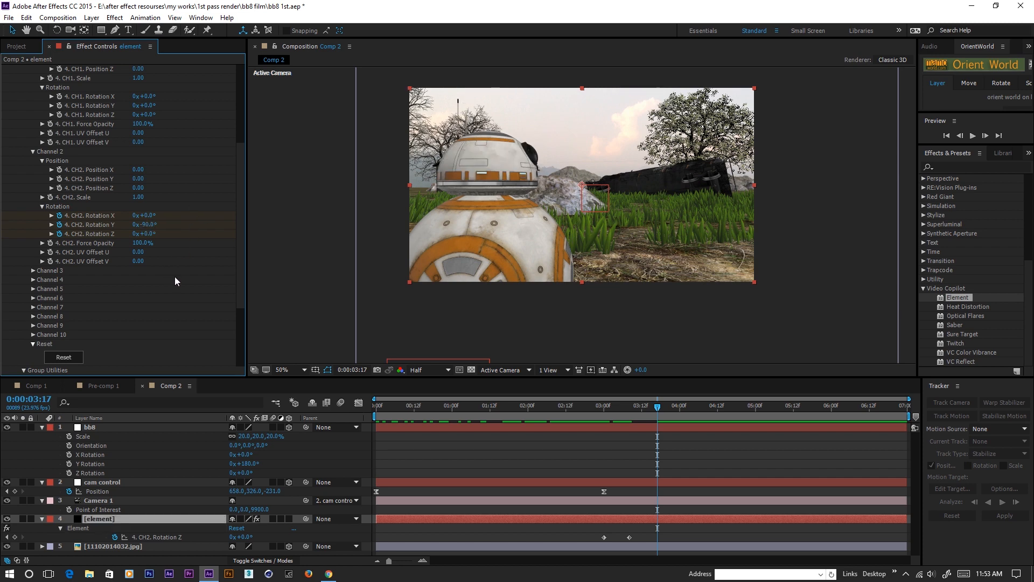
- Tilt the droid's head at 0:00:03:19 by setting Group 4's Channel 2 Rotation Z to 14°
left_click_drag(651, 406, 609, 414)
left_click_drag(630, 413, 664, 407)
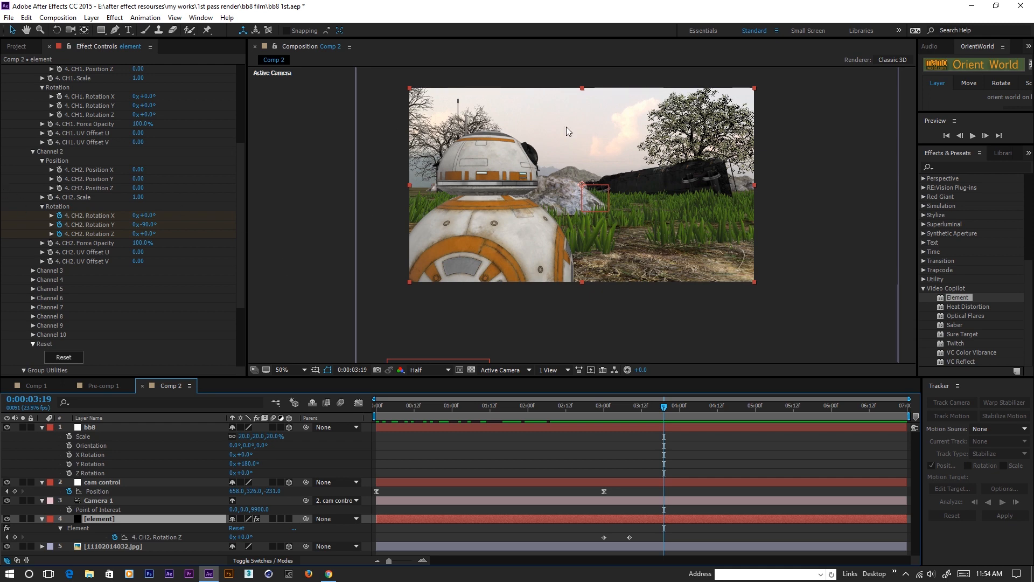
left_click(150, 216)
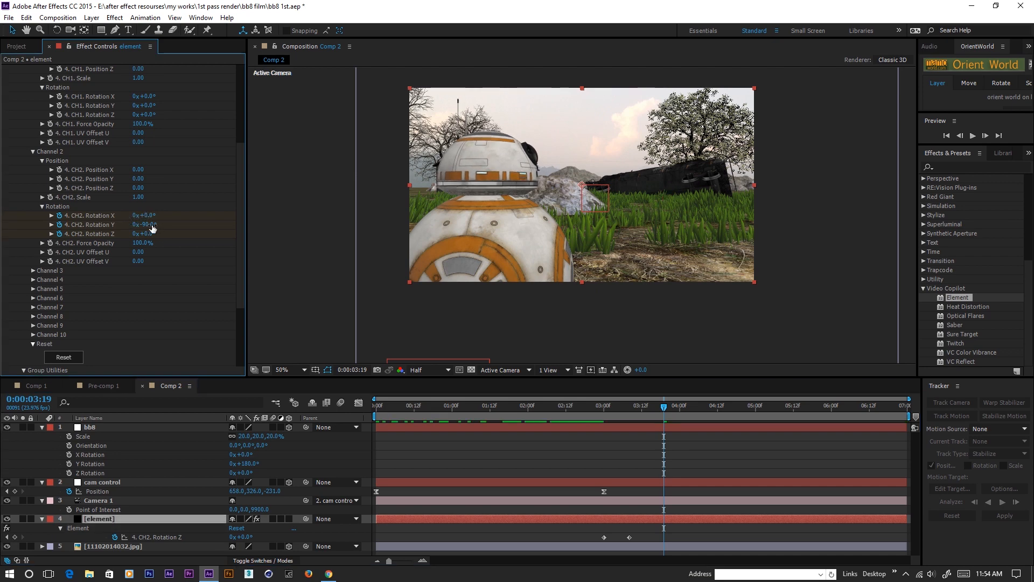
left_click_drag(142, 225, 134, 234)
key("ctrl+z")
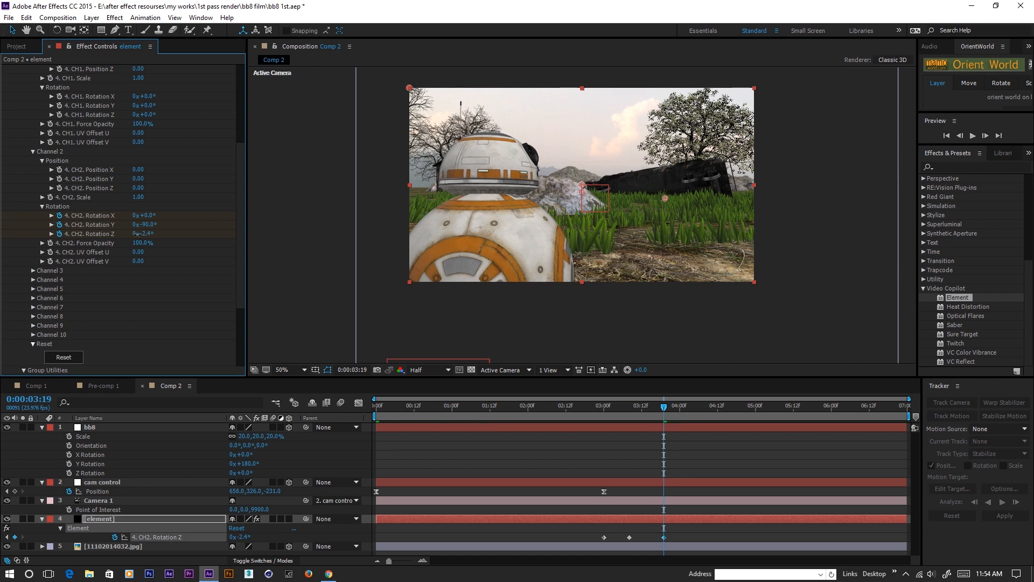
key("ctrl+z")
left_click_drag(148, 217, 162, 244)
key("ctrl+z")
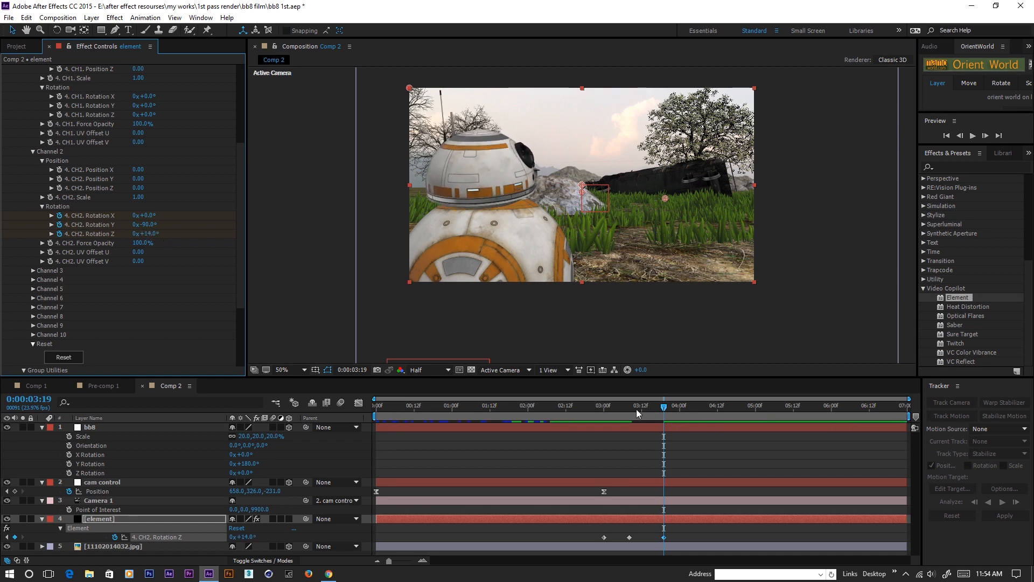
left_click_drag(650, 405, 666, 421)
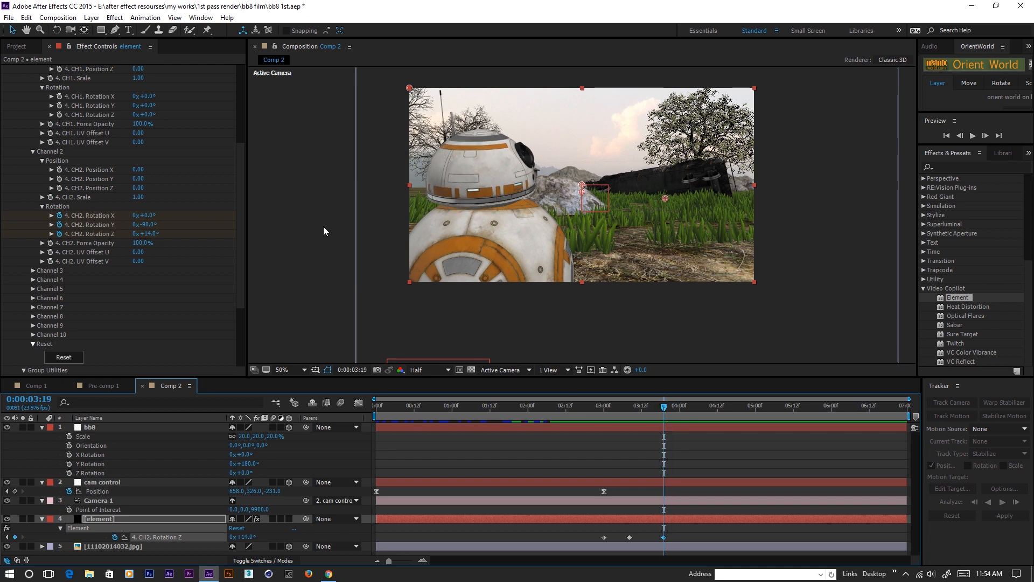
mouse_move(659, 411)
left_mouse_down()
mouse_move(627, 413)
mouse_move(663, 414)
left_mouse_up()
- Reveal the bb8 null's Position and enable keyframing for it at 0:00:03:19
left_click(103, 429)
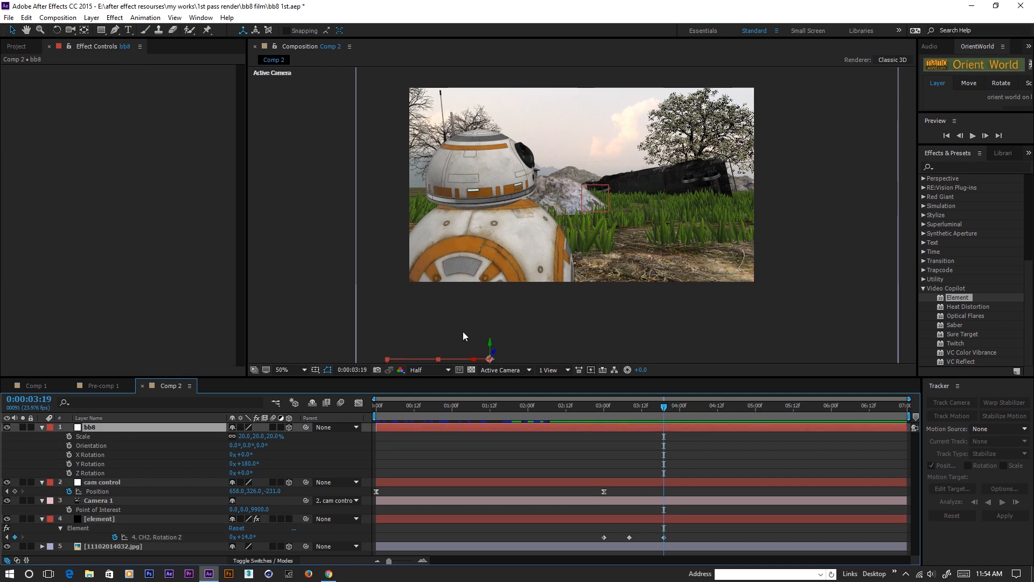
mouse_move(661, 416)
left_mouse_down()
mouse_move(632, 412)
mouse_move(665, 411)
left_mouse_up()
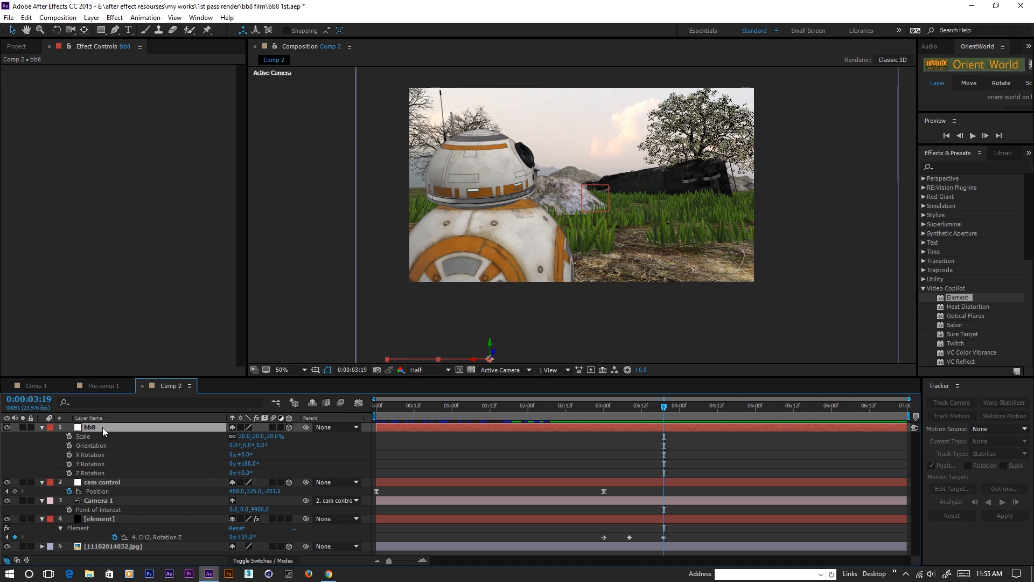
key("shift+p")
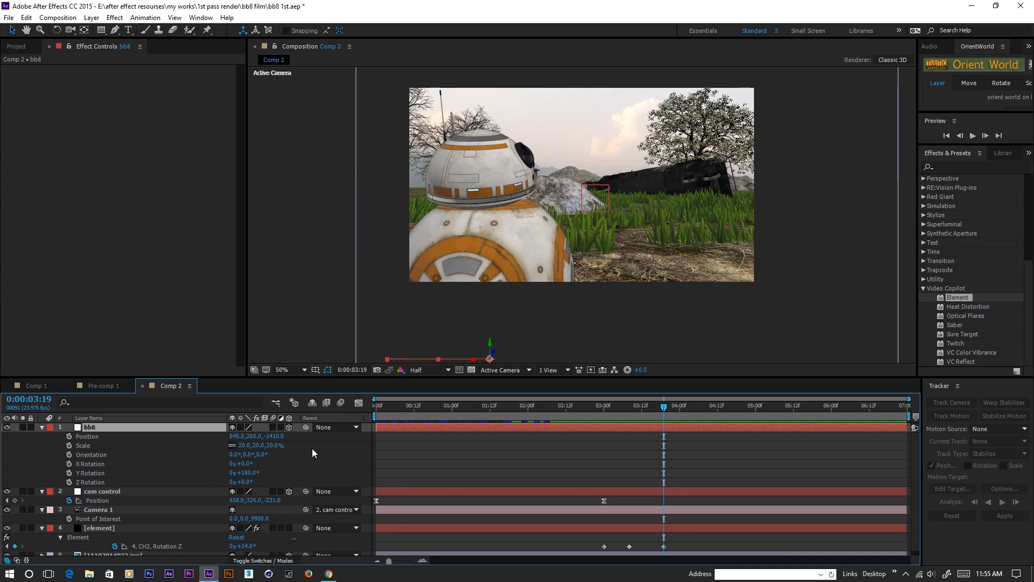
left_click(70, 436)
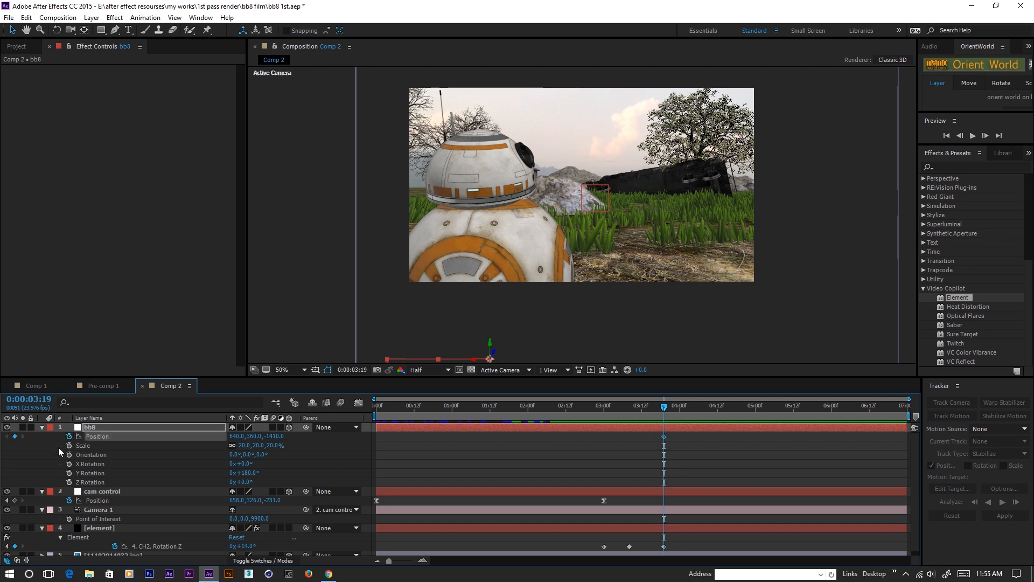
- Move the bb8 null along X to 736 at 0:00:06:23, taking the droid out of frame, and check the motion
left_click_drag(673, 412, 1032, 423)
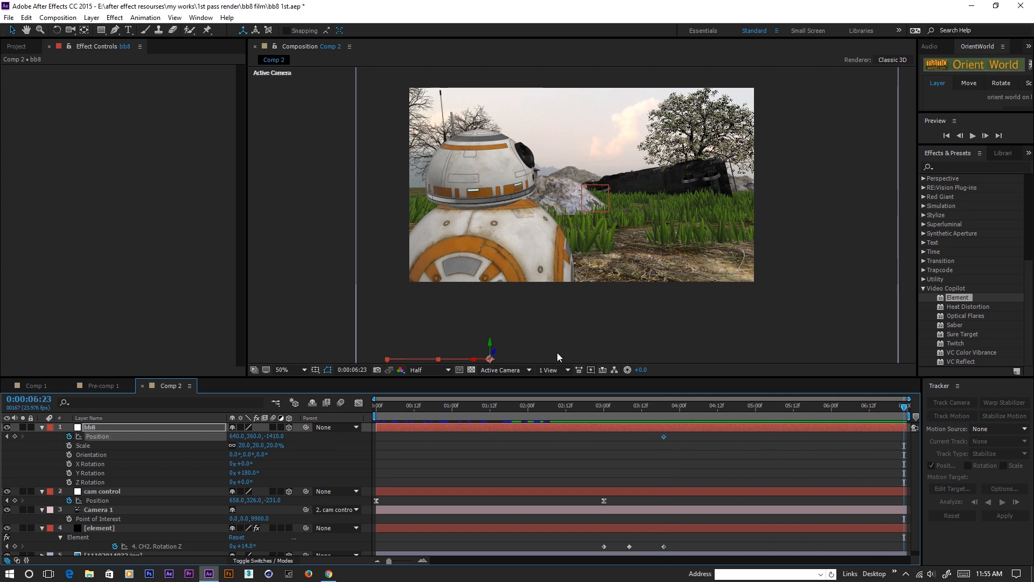
left_click_drag(477, 360, 501, 367)
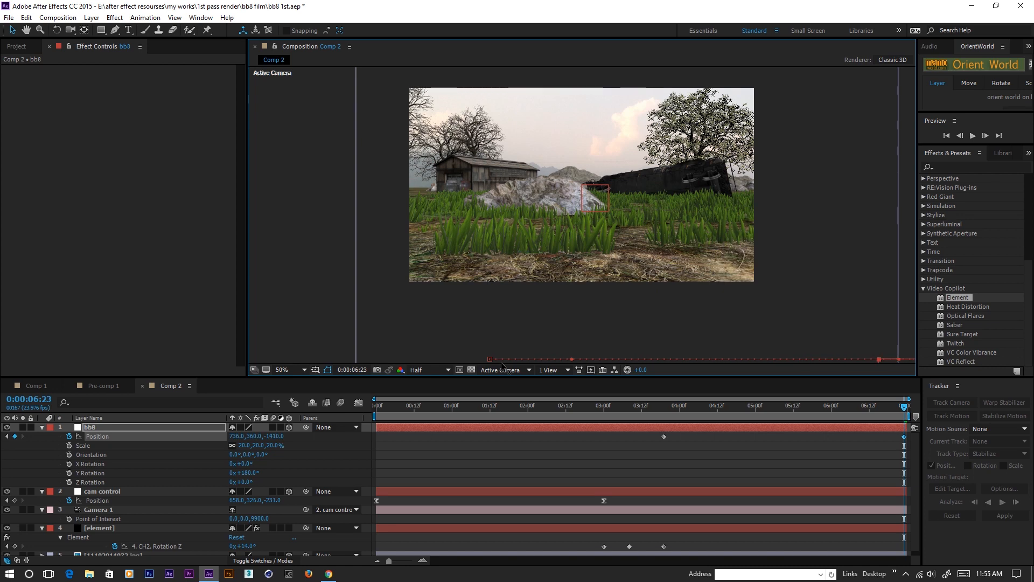
left_click_drag(695, 410, 630, 421)
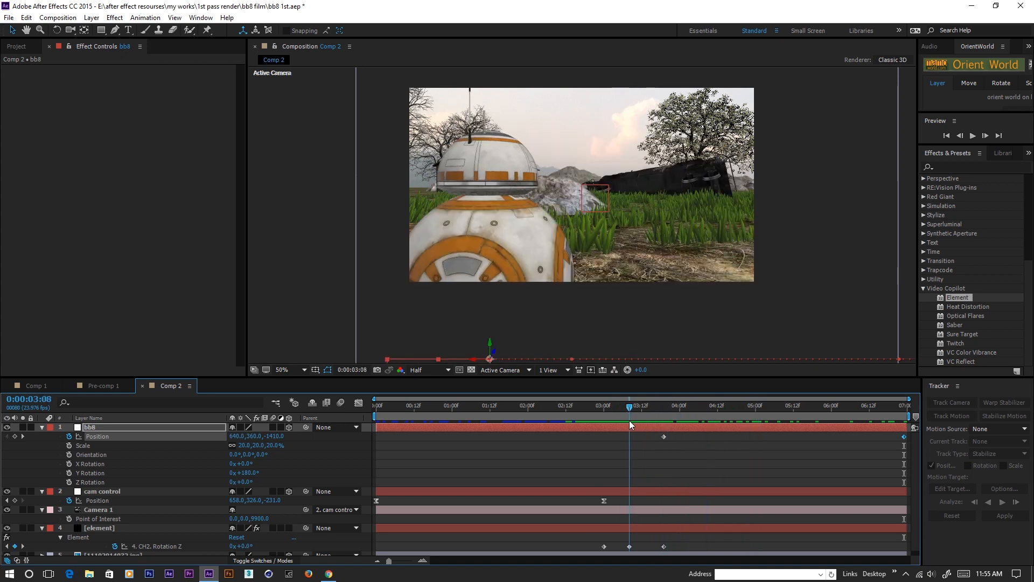
- Enable keyframing for the element layer's Group 4 Channel 1 Rotation Z at 0:00:03:19
left_click(92, 511)
left_click(102, 527)
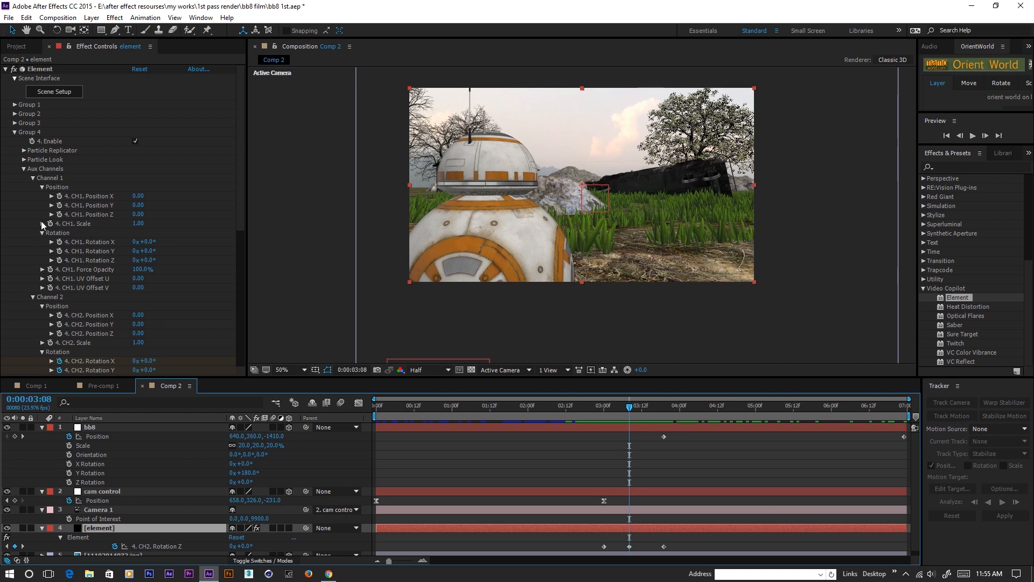
scroll(42, 222, "down", 3)
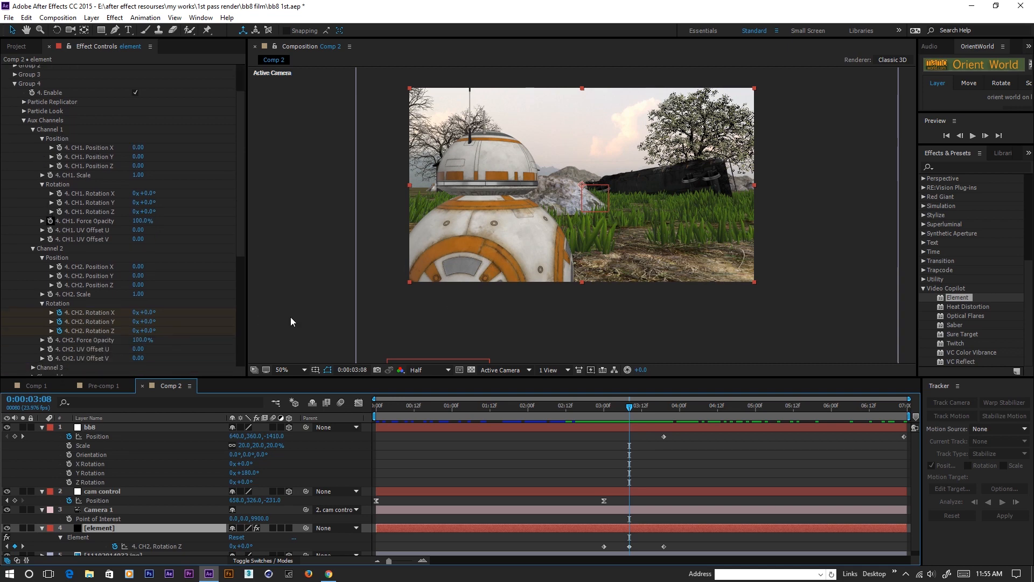
left_click_drag(632, 412, 664, 414)
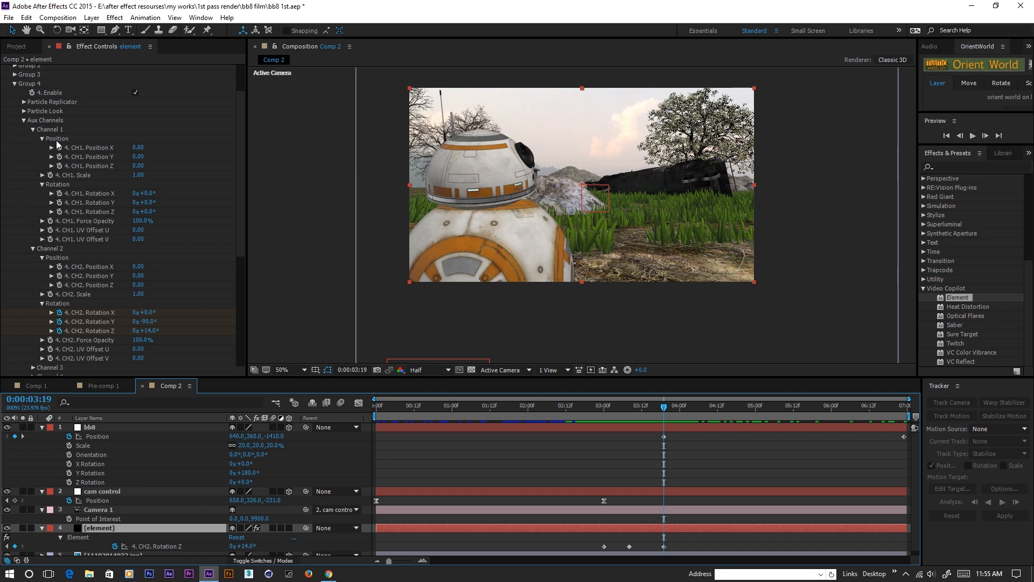
left_click(59, 211)
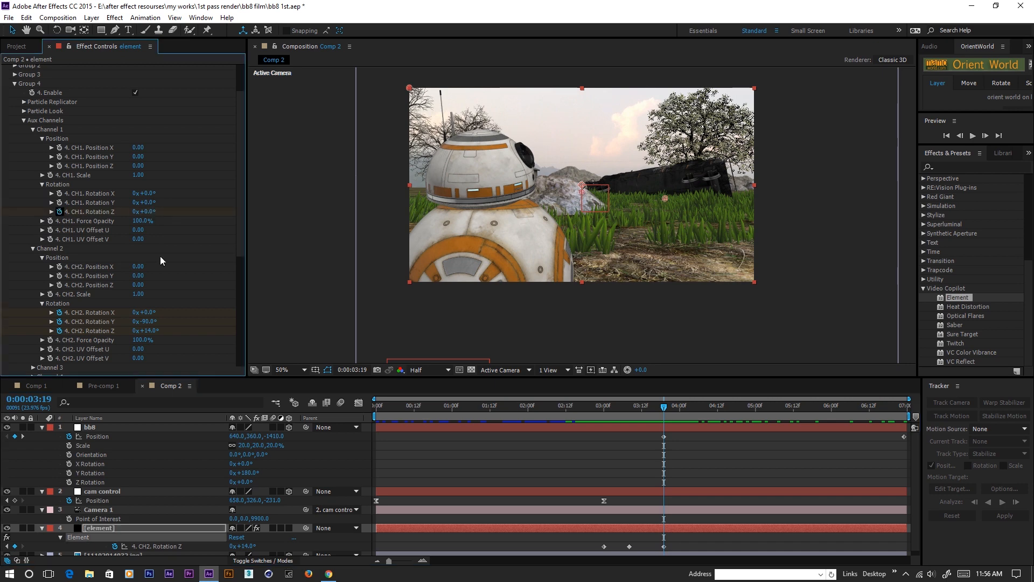
- Roll the droid's body by raising Channel 1 Rotation Z to 3x+18° at 0:00:06:23 and preview the motion
left_click_drag(663, 408, 952, 422)
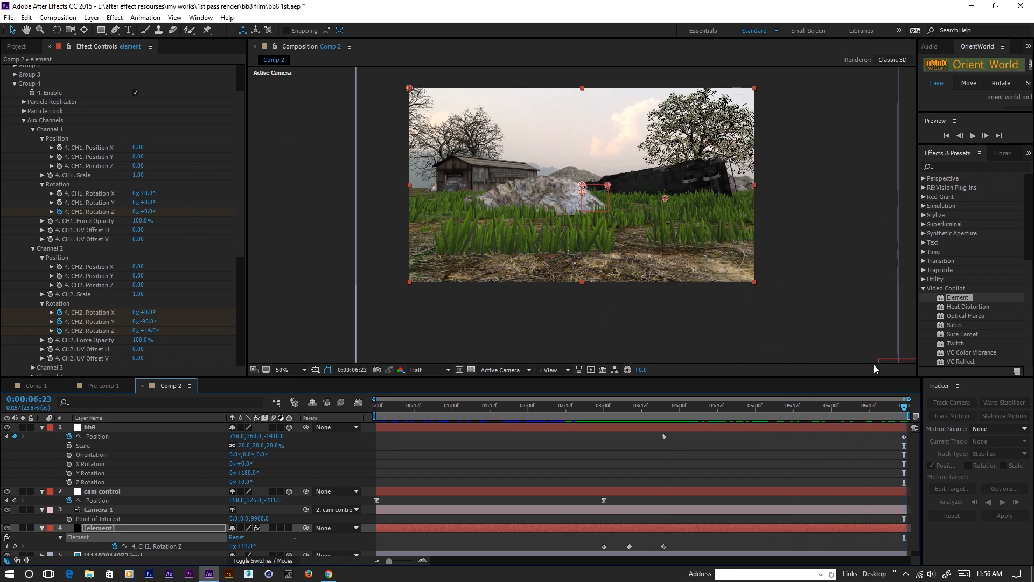
left_click_drag(141, 211, 195, 215)
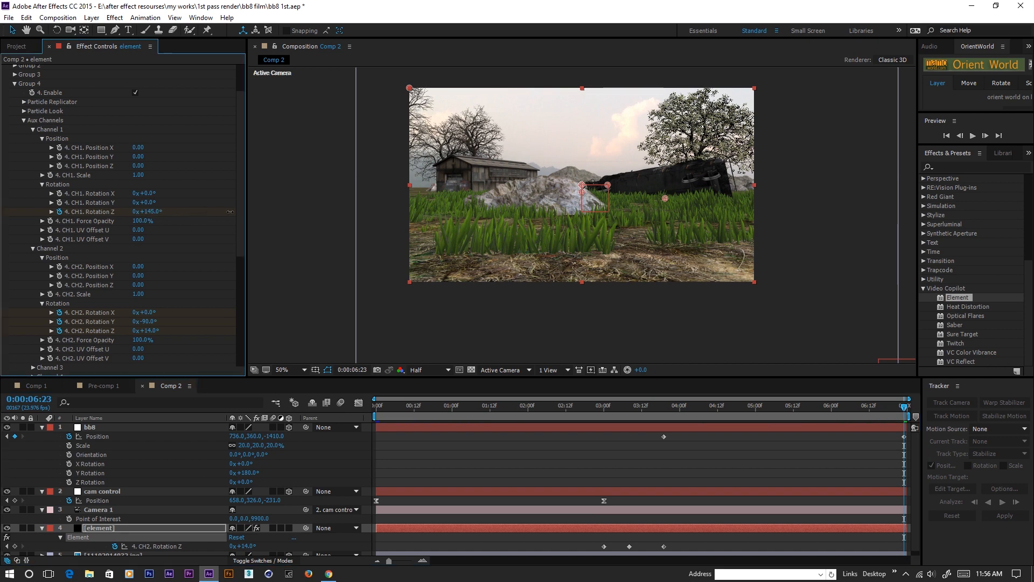
left_click_drag(762, 407, 963, 413)
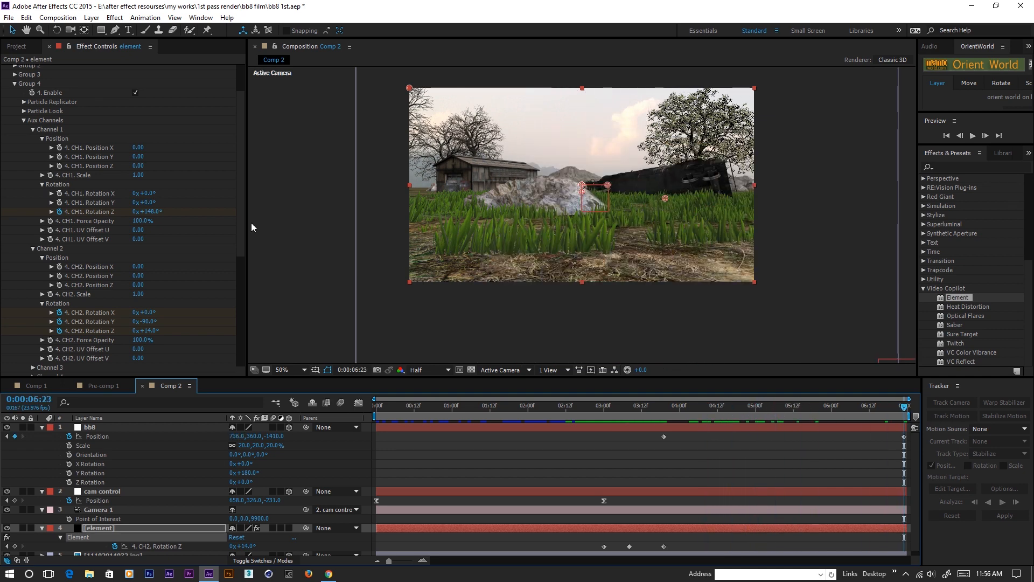
left_click_drag(150, 217, 609, 418)
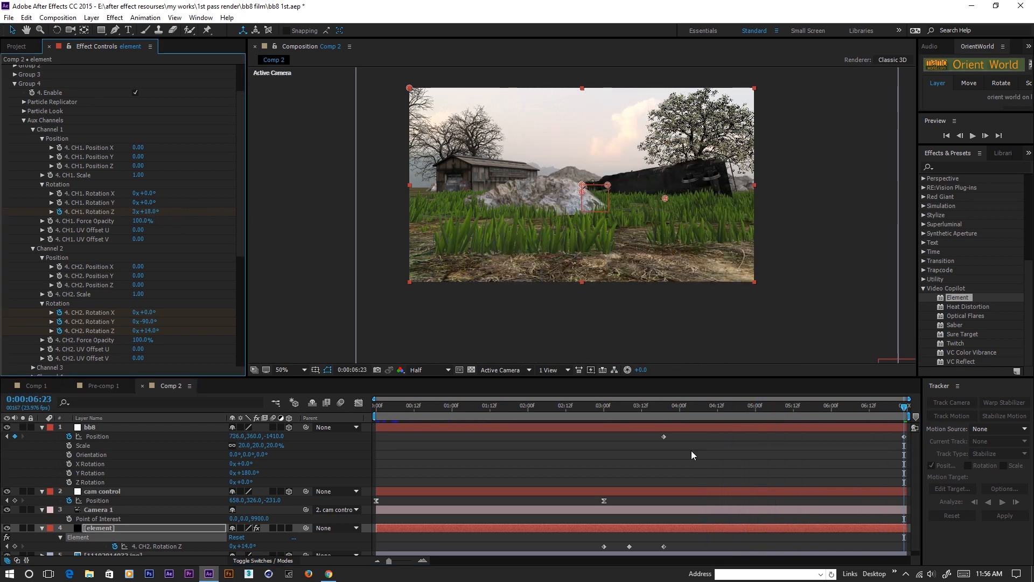
left_click_drag(686, 416, 656, 414)
key("space")
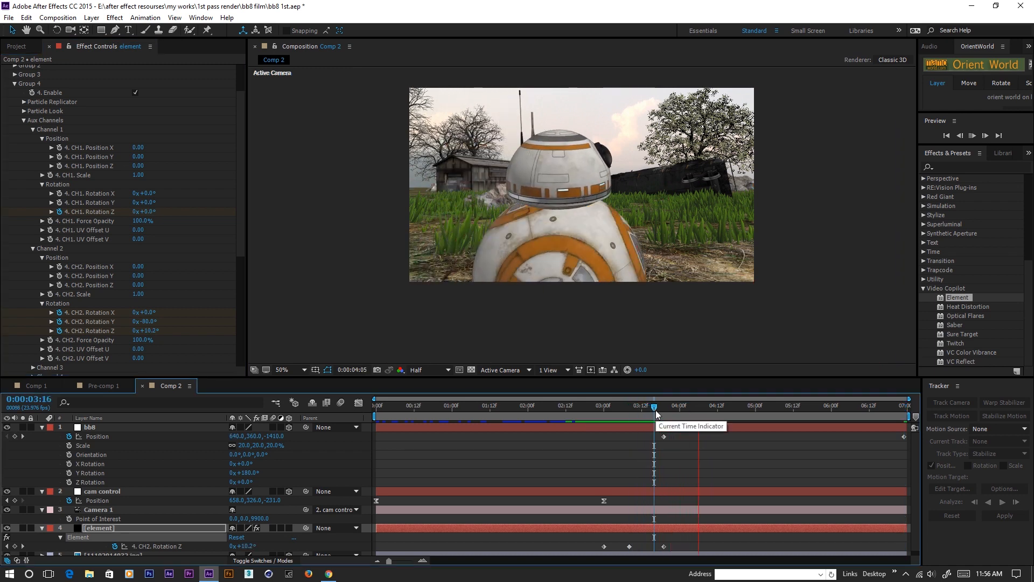
key("space")
key("space")
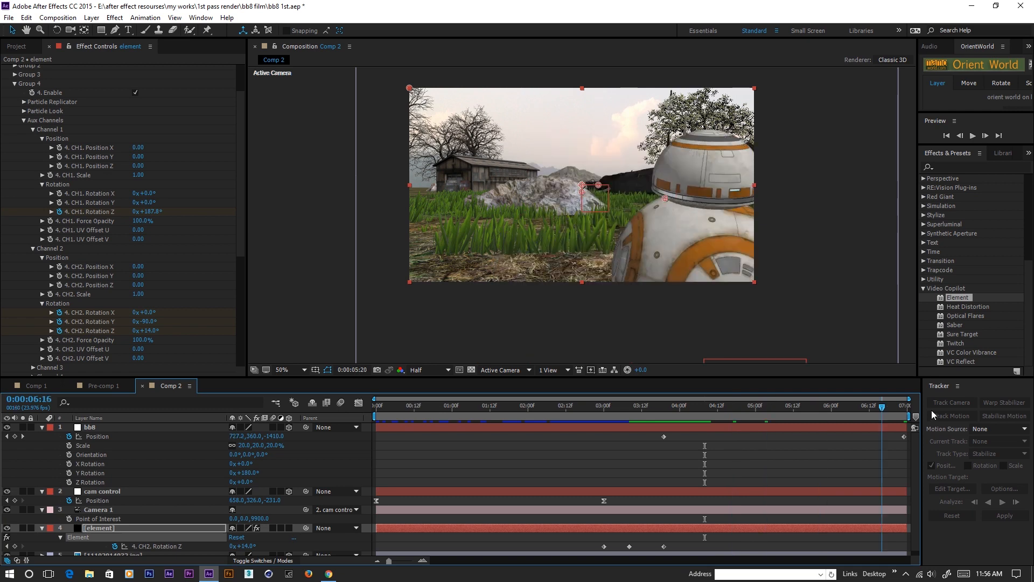
- Set Channel 1 Rotation Z to 2x+18° at 0:00:06:23 and scrub through the roll
left_click(137, 212)
type("2")
key("Return")
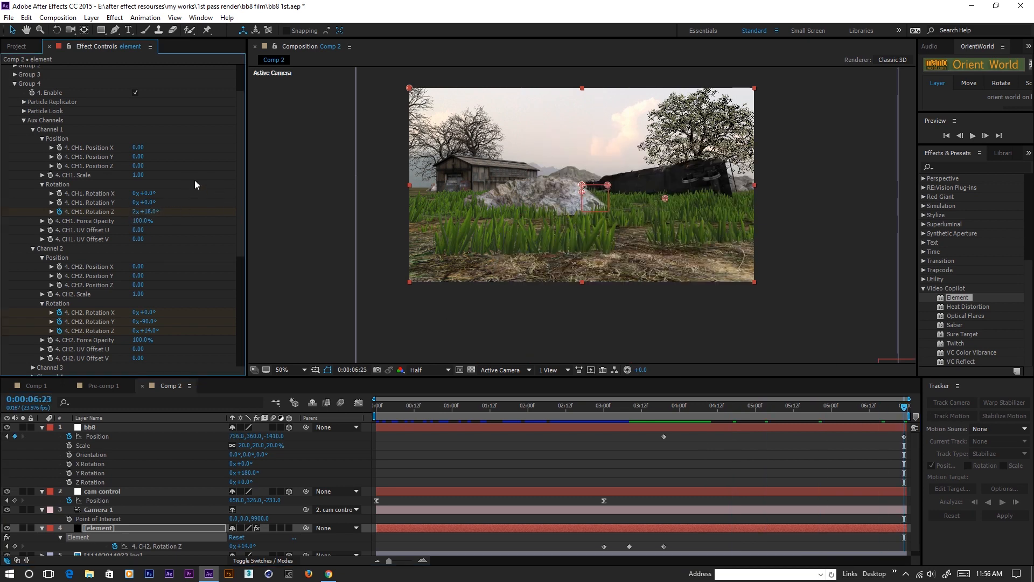
left_click_drag(865, 408, 671, 406)
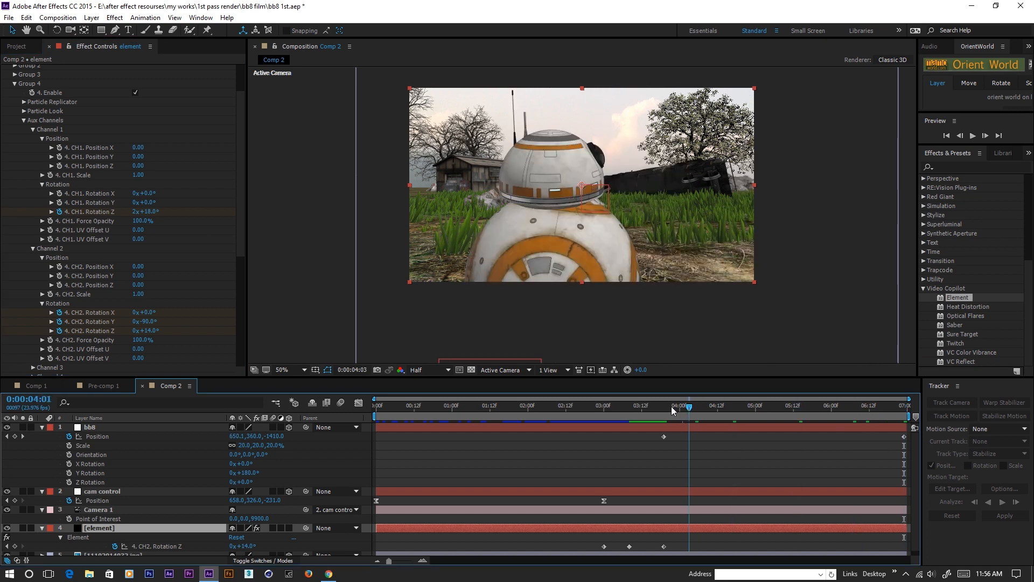
left_click_drag(671, 406, 1021, 410)
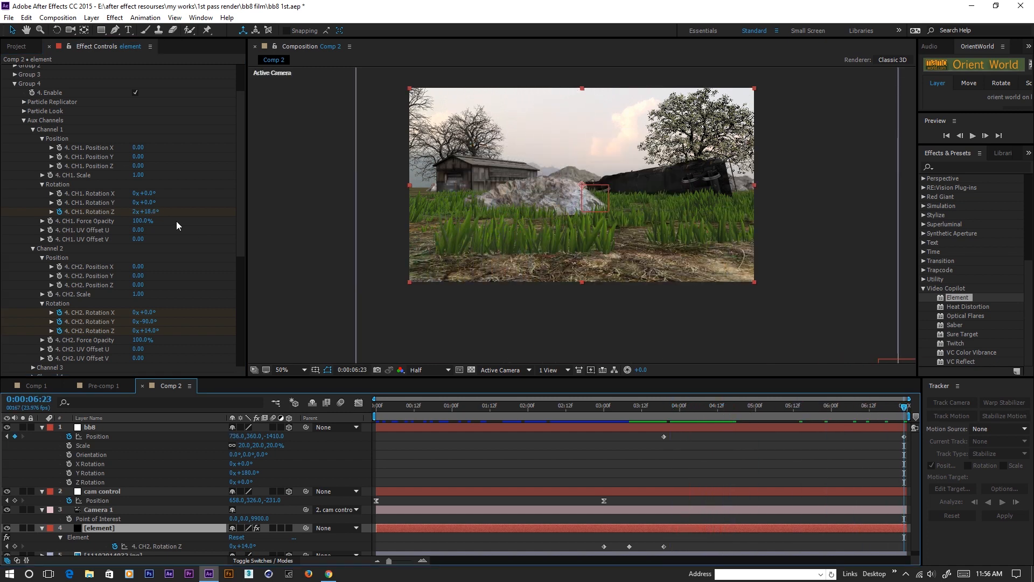
- Slow the body's roll by lowering Channel 1 Rotation Z to about 1x+127.8° at 0:00:06:23
left_click_drag(150, 215, 140, 218)
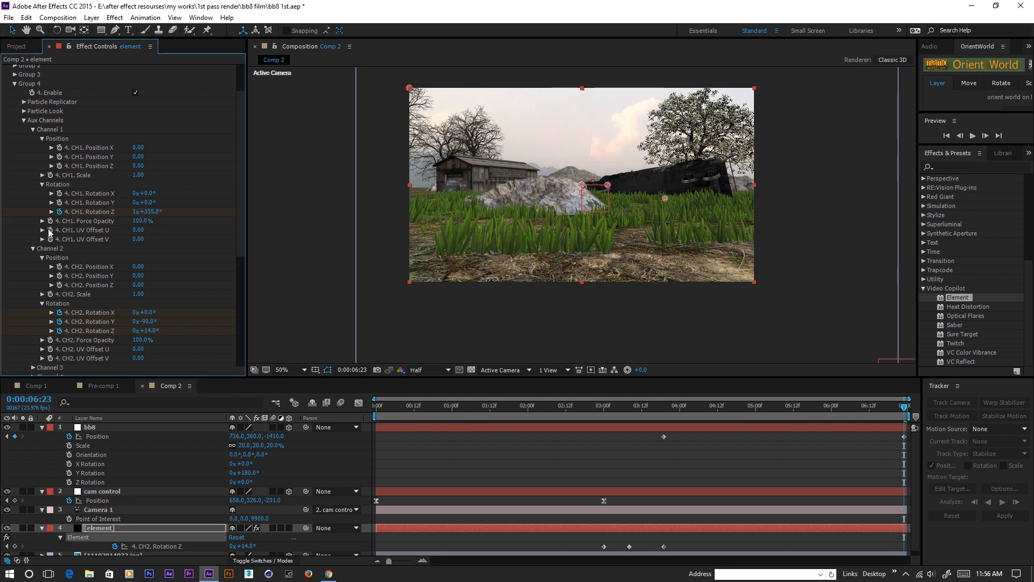
left_click(670, 408)
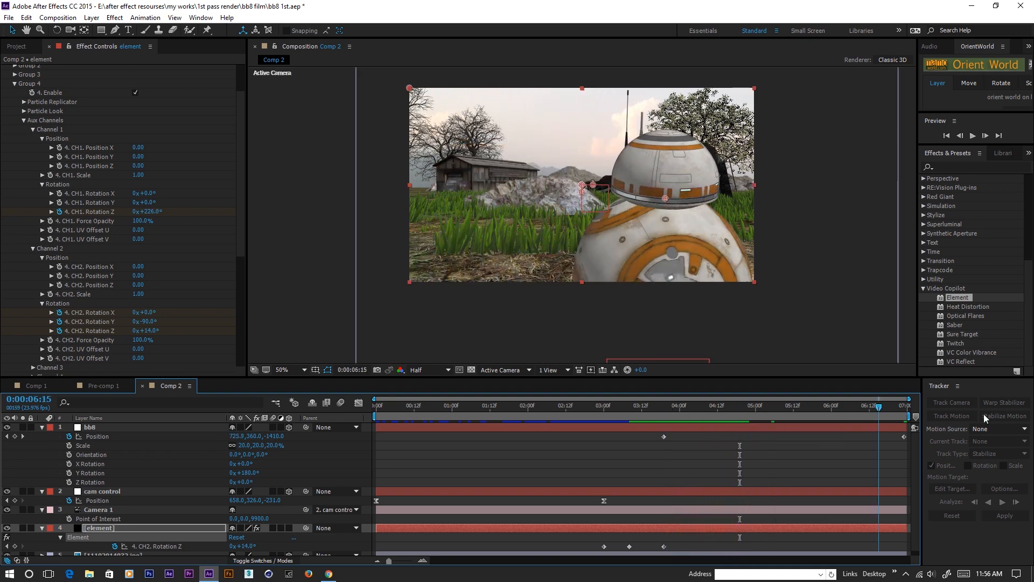
left_click(142, 226)
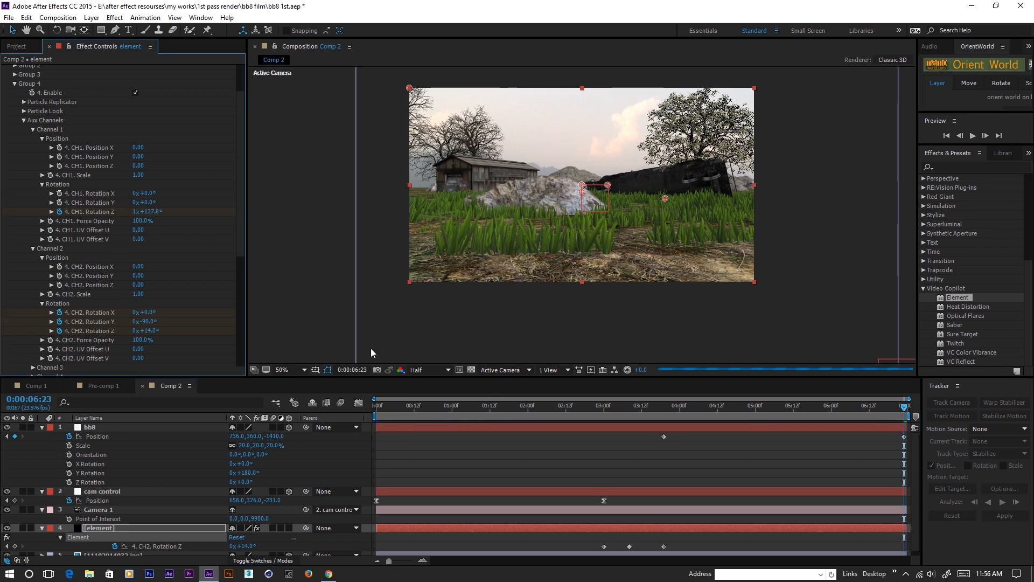
- Preview and scrub the droid's roll across the frame from about 0:00:04:00 to check its rotation speed
left_click(680, 410)
key("space")
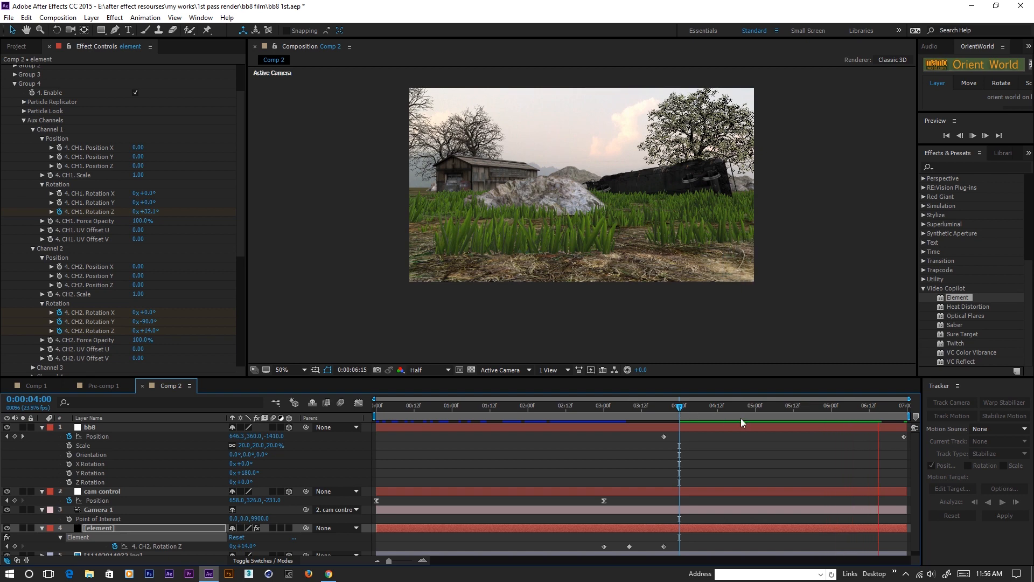
left_click(693, 406)
key("space")
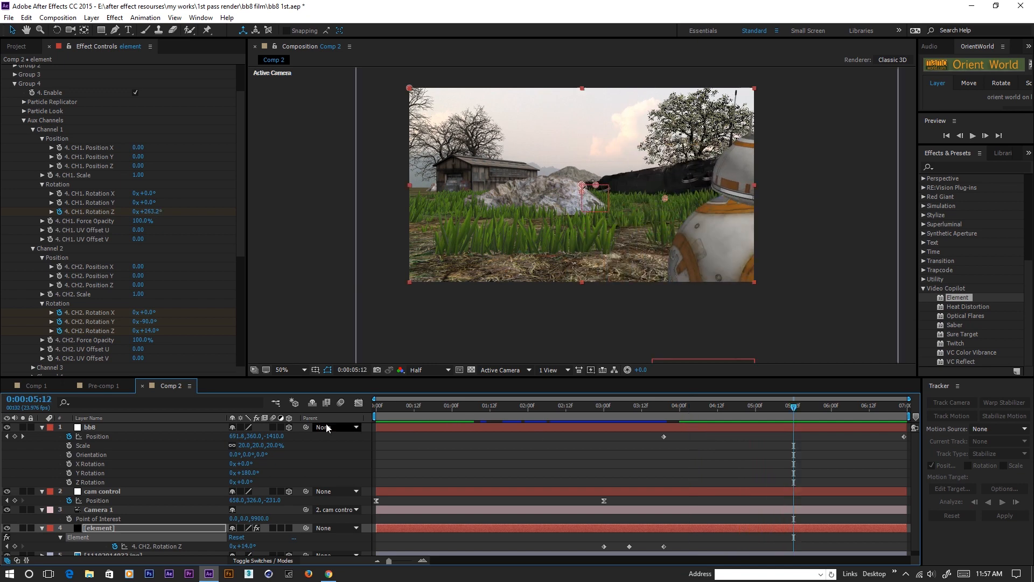
mouse_move(375, 416)
left_mouse_down()
mouse_move(658, 421)
mouse_move(688, 407)
mouse_move(667, 410)
left_mouse_up()
left_click(686, 406)
left_click(805, 408)
left_click_drag(805, 410, 704, 413)
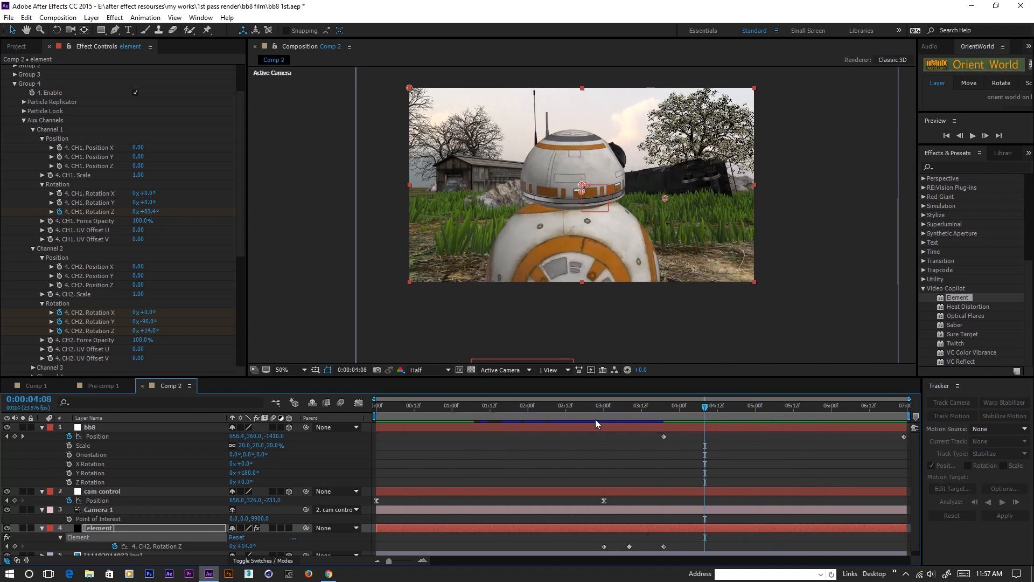
- Play the whole animation from the first frame at 100% magnification, then return the view to 50%
left_click_drag(596, 409, 316, 405)
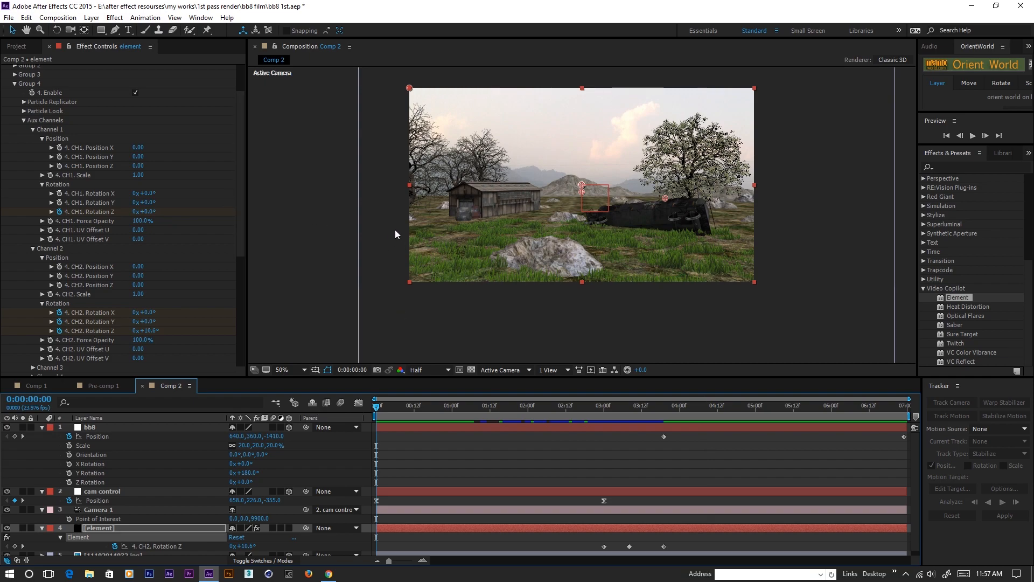
scroll(393, 231, "up", 1)
key("space")
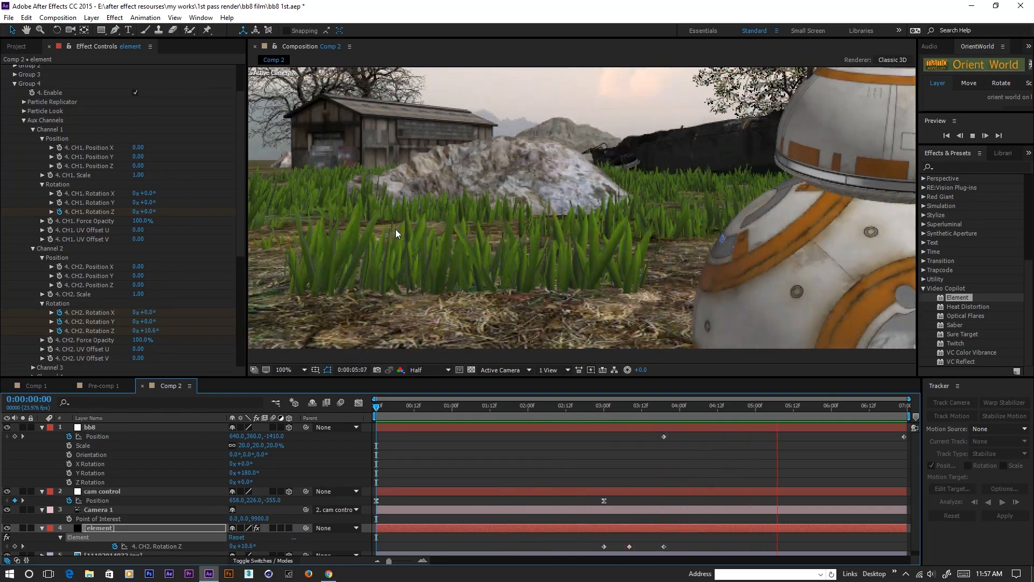
key("space")
scroll(560, 254, "down", 2)
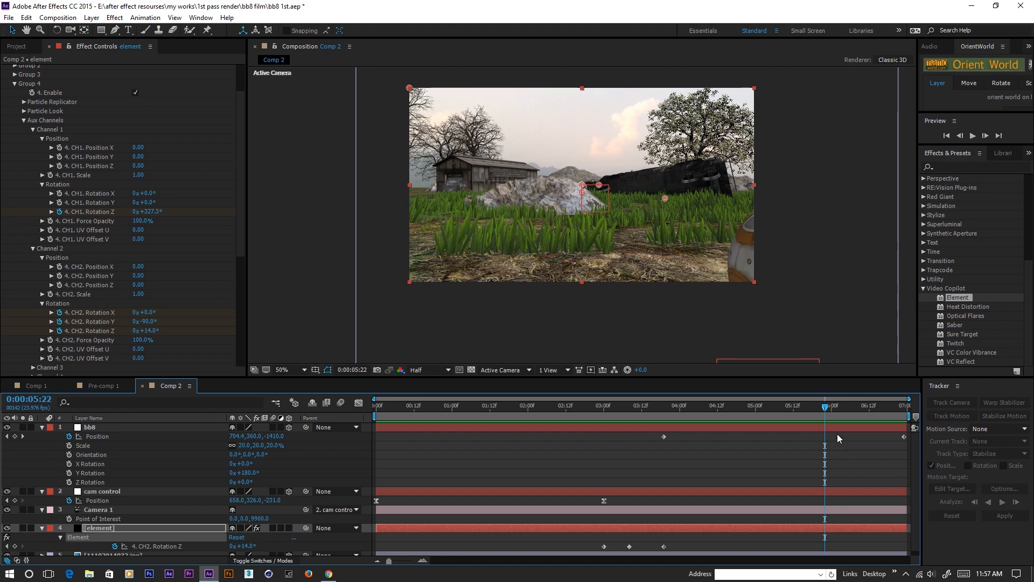
- Return the playhead to the first frame, deselect everything and collapse the properties of all layers
left_click_drag(822, 410, 377, 425)
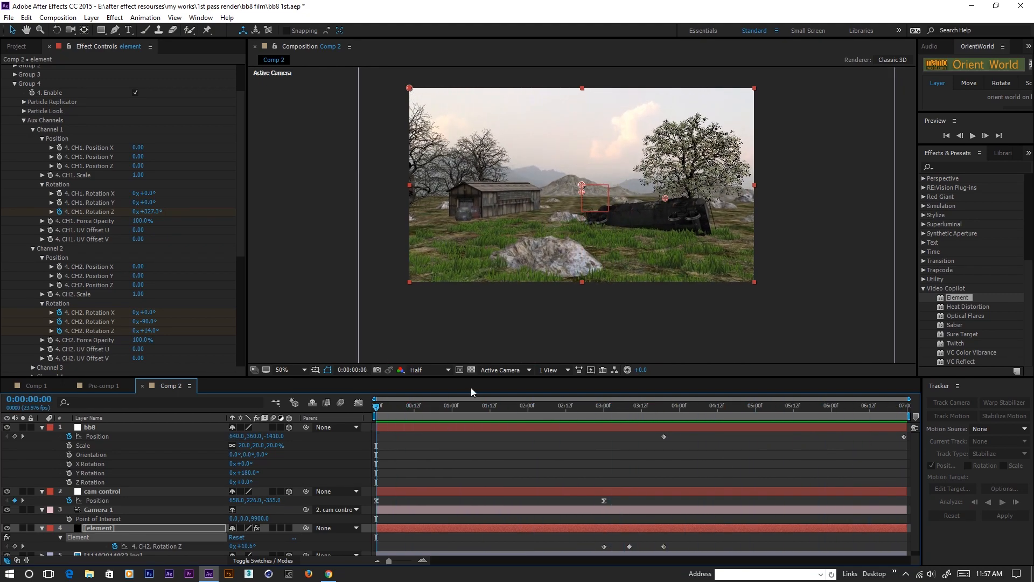
scroll(599, 221, "up", 1)
scroll(519, 229, "down", 1)
left_click(290, 197)
scroll(491, 206, "up", 1)
scroll(490, 206, "down", 1)
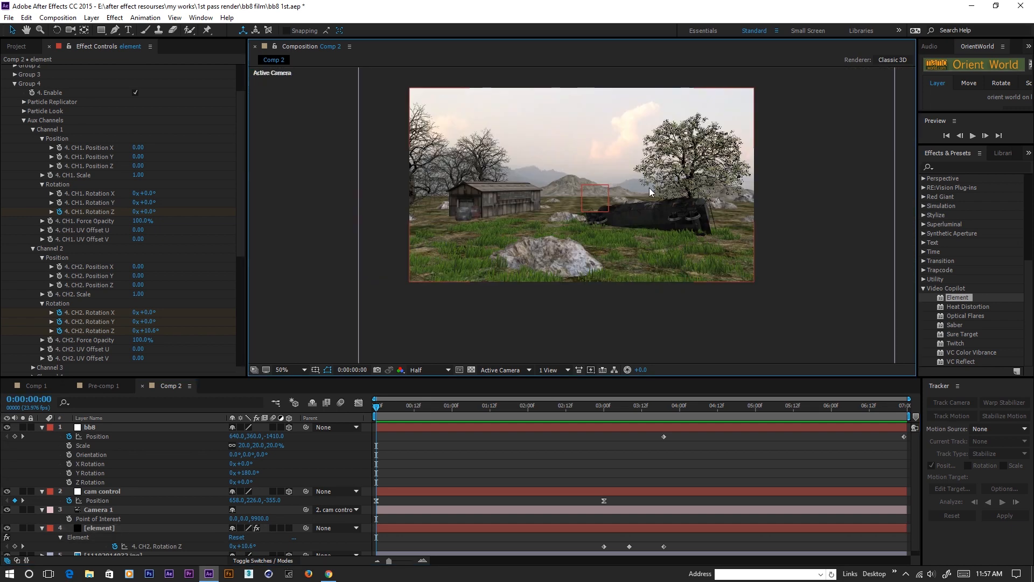
left_click(42, 426)
left_click(42, 436)
left_click(42, 445)
left_click(42, 454)
- Add a Parallel light with 200% intensity to the composition
left_click(92, 18)
mouse_move(111, 32)
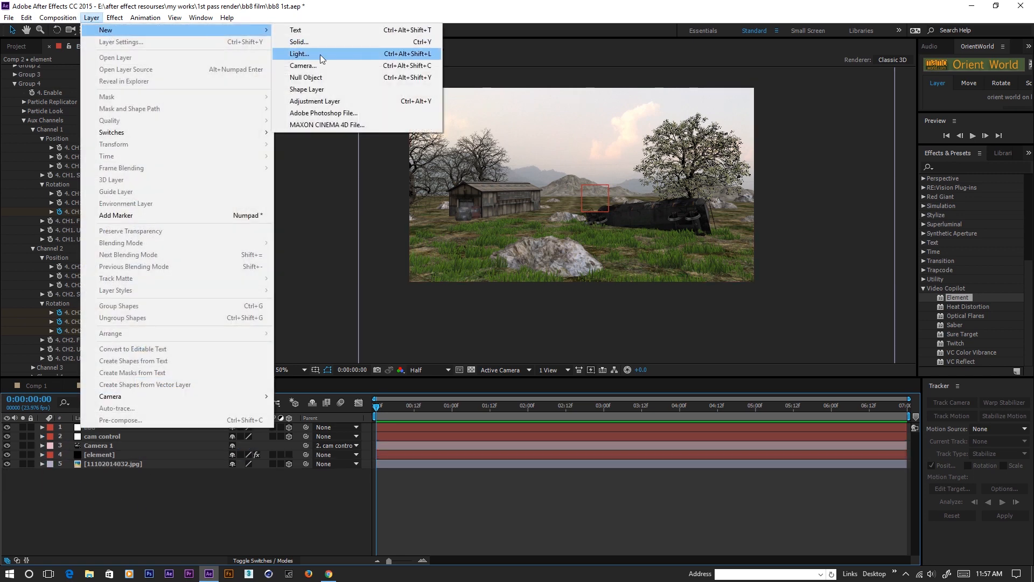
left_click(300, 54)
left_click(179, 160)
left_click(181, 173)
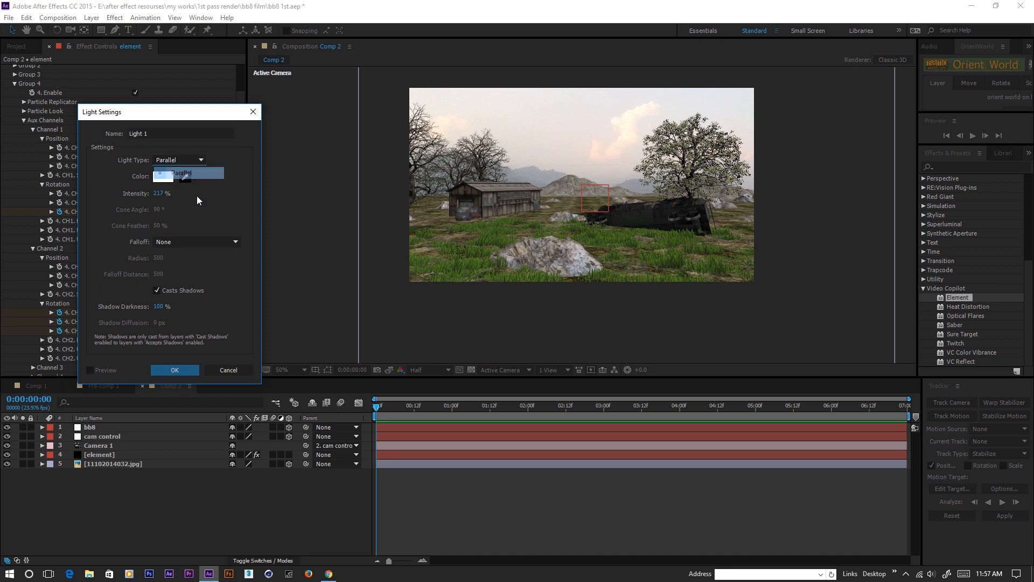
left_click(161, 193)
type("200")
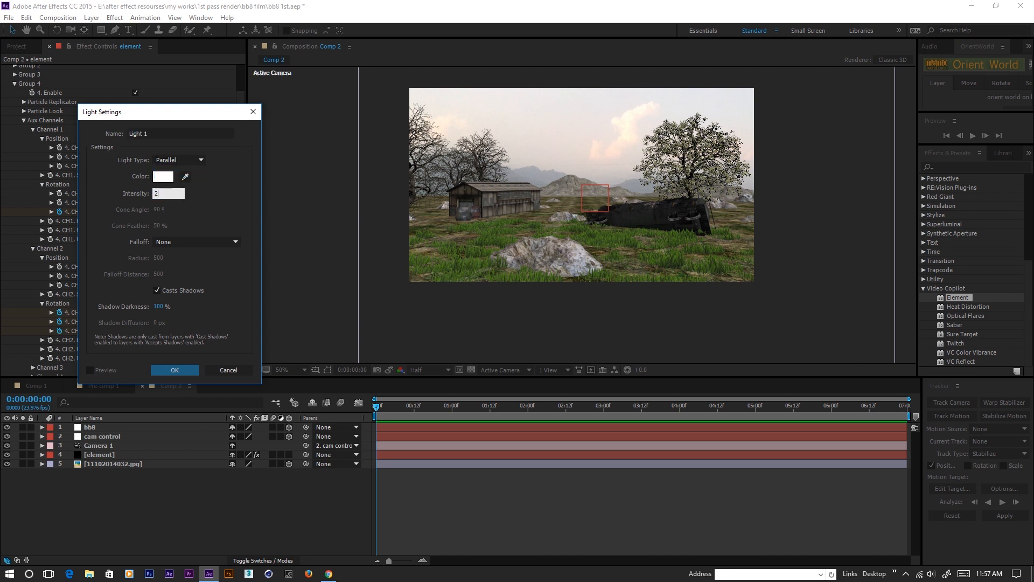
left_click(169, 371)
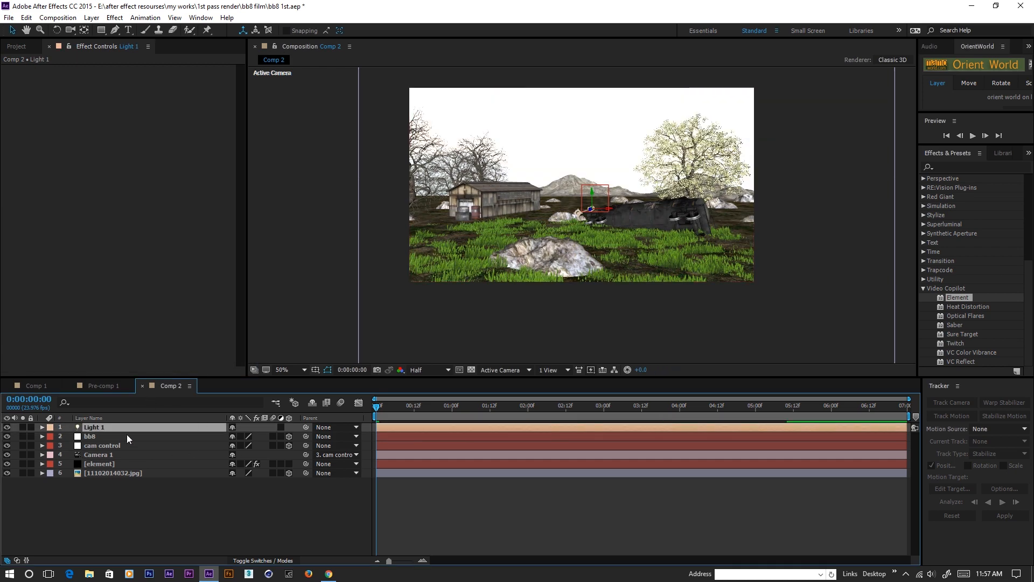
- Turn off Accepts Lights in the material options of the background image layer 11102014032.jpg
left_click(106, 473)
key("a")
key("a")
scroll(75, 507, "down", 1)
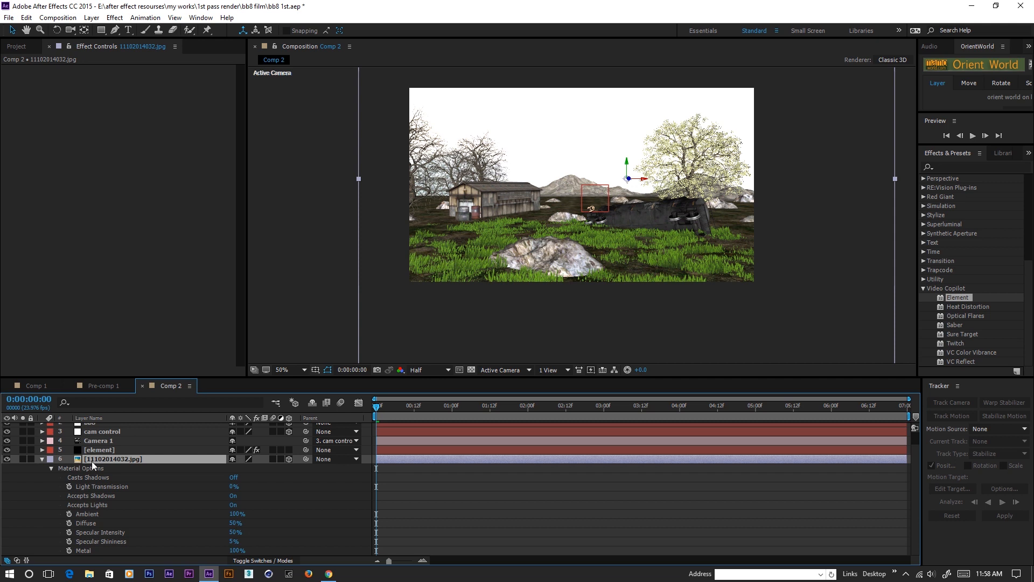
left_click(233, 506)
left_click(42, 459)
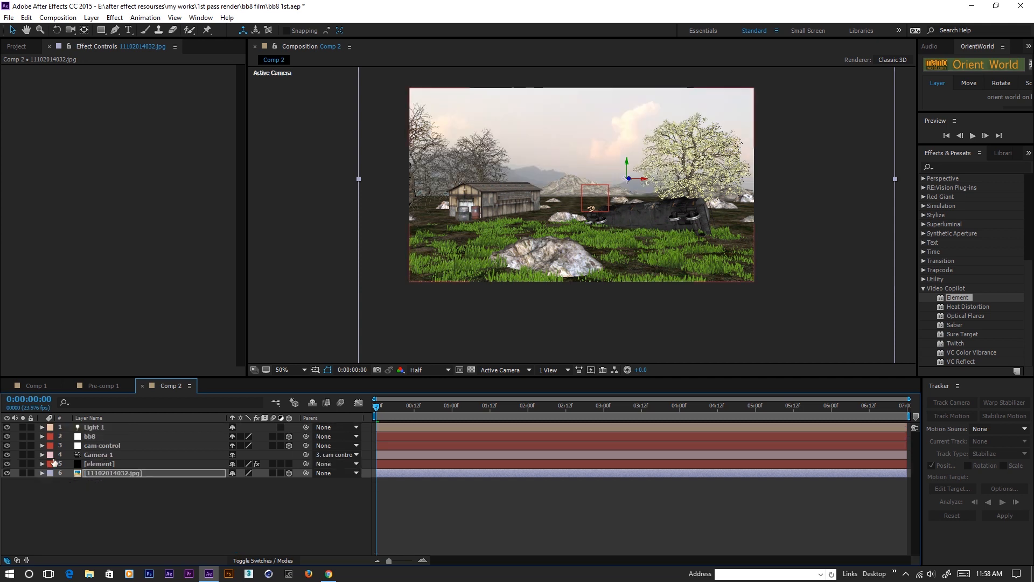
- Move Light 1 up behind the scene to position 1603.3, -473.3, 2355.6 and inspect the lighting up close
left_click(93, 426)
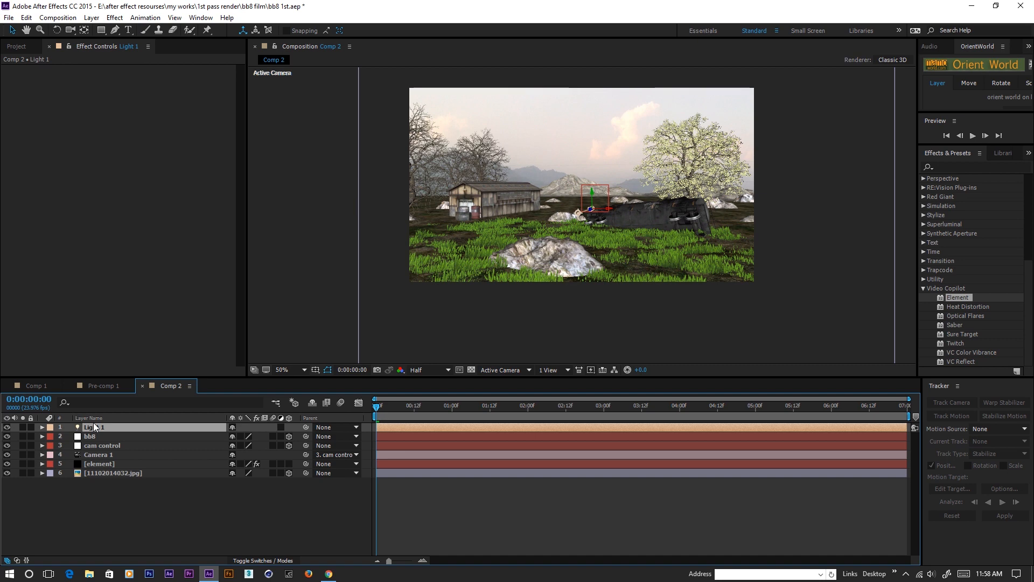
key("p")
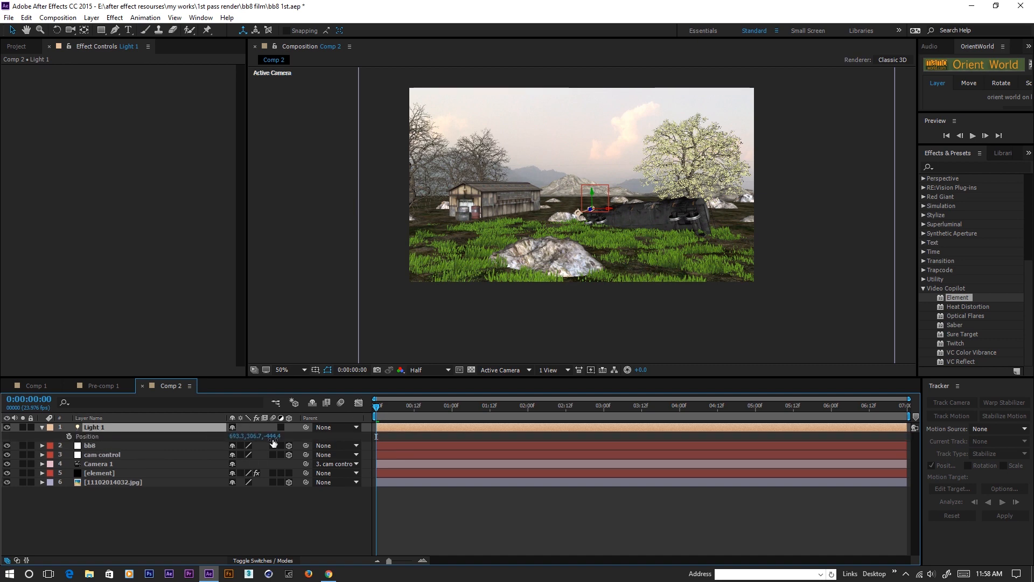
left_click_drag(273, 437, 392, 446)
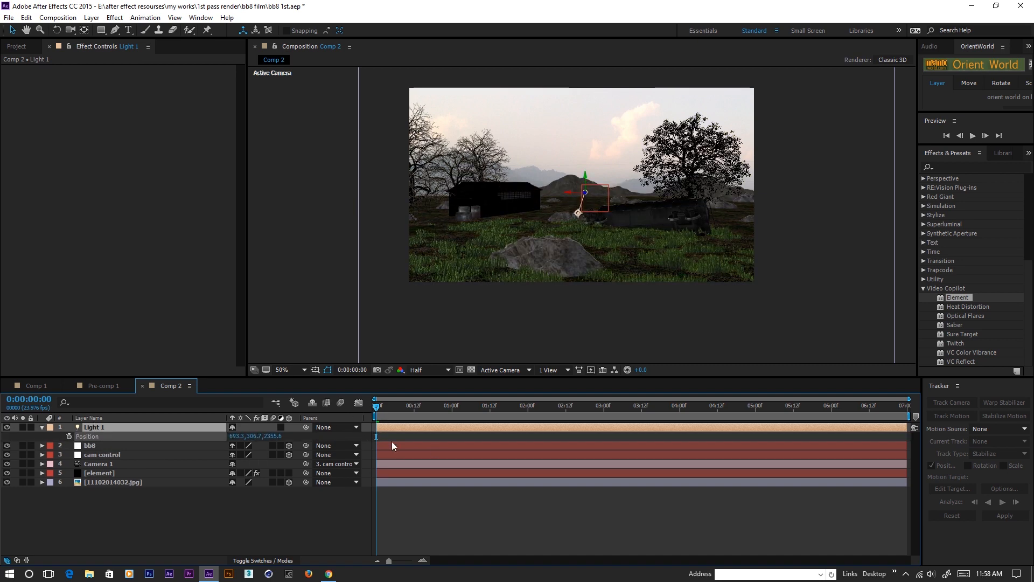
left_click_drag(253, 437, 286, 436)
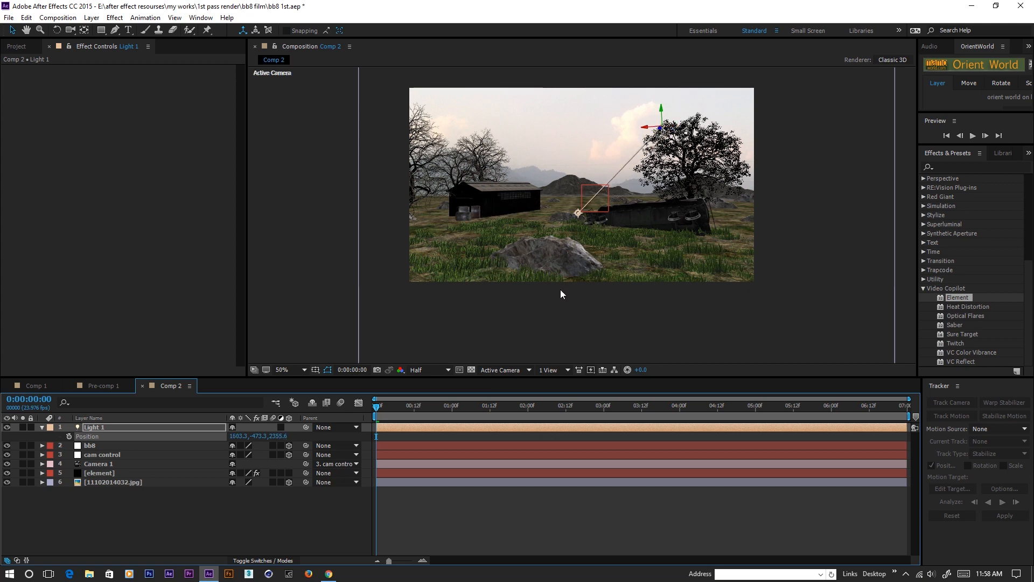
scroll(561, 289, "up", 4)
scroll(536, 228, "down", 2)
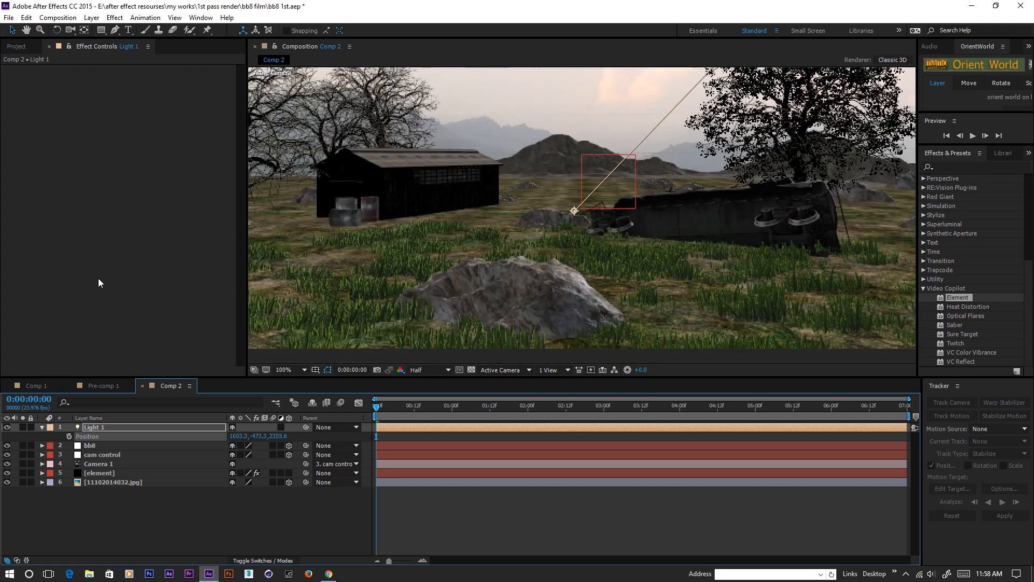
- Add a second light of type Ambient with 10% intensity
left_click(92, 17)
mouse_move(115, 33)
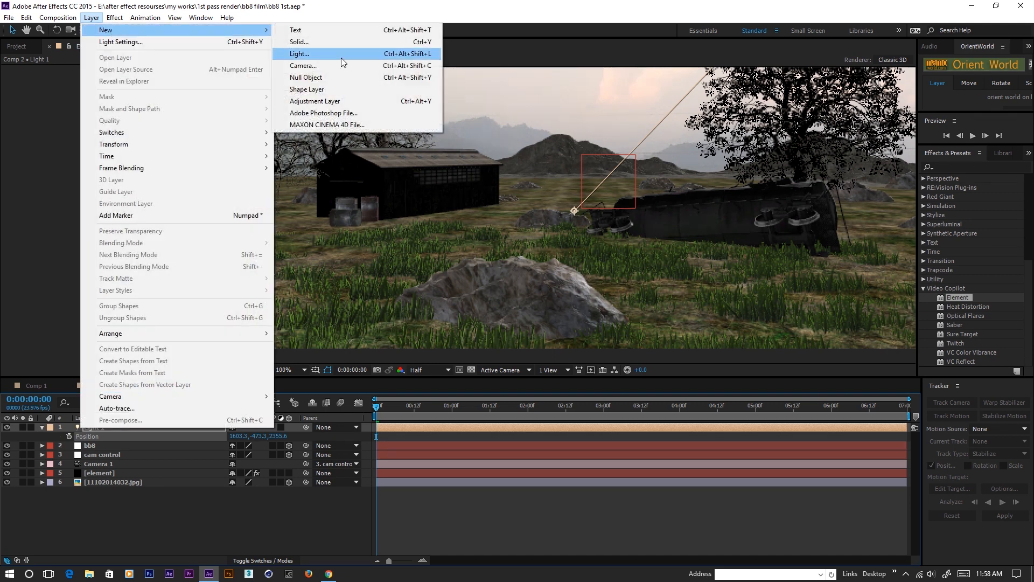
left_click(318, 53)
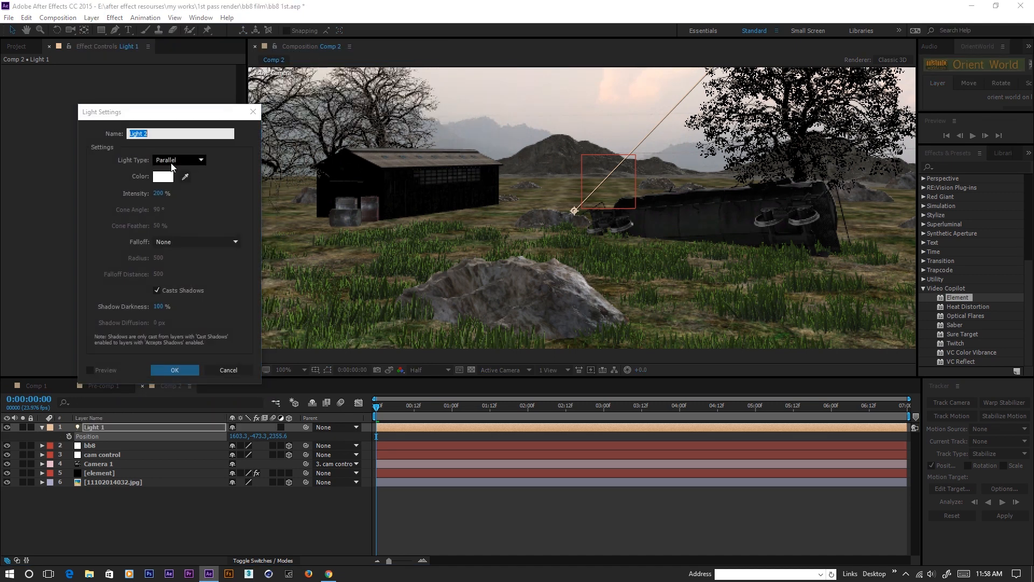
left_click(172, 165)
left_click(192, 210)
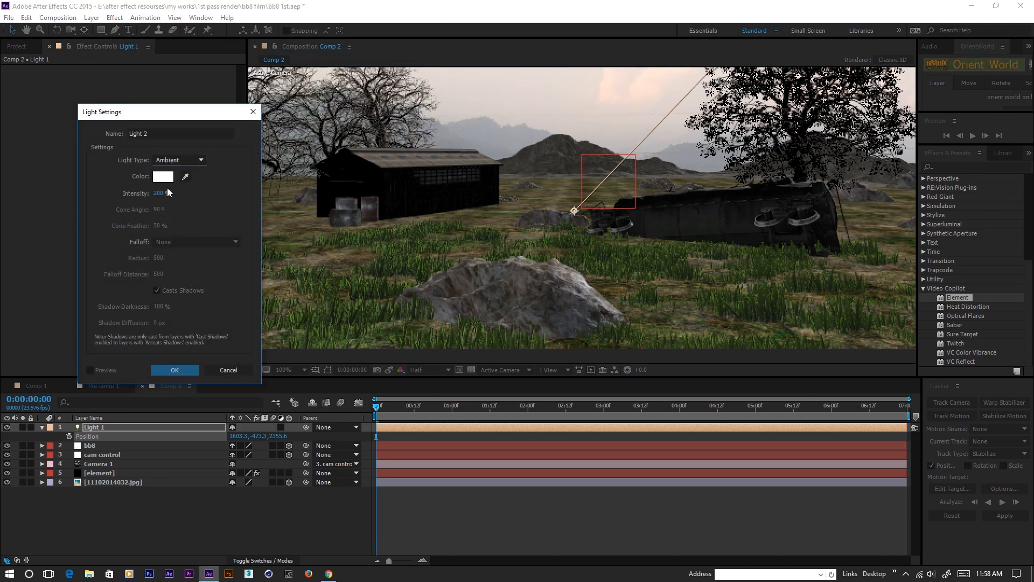
left_click(161, 194)
left_click(175, 370)
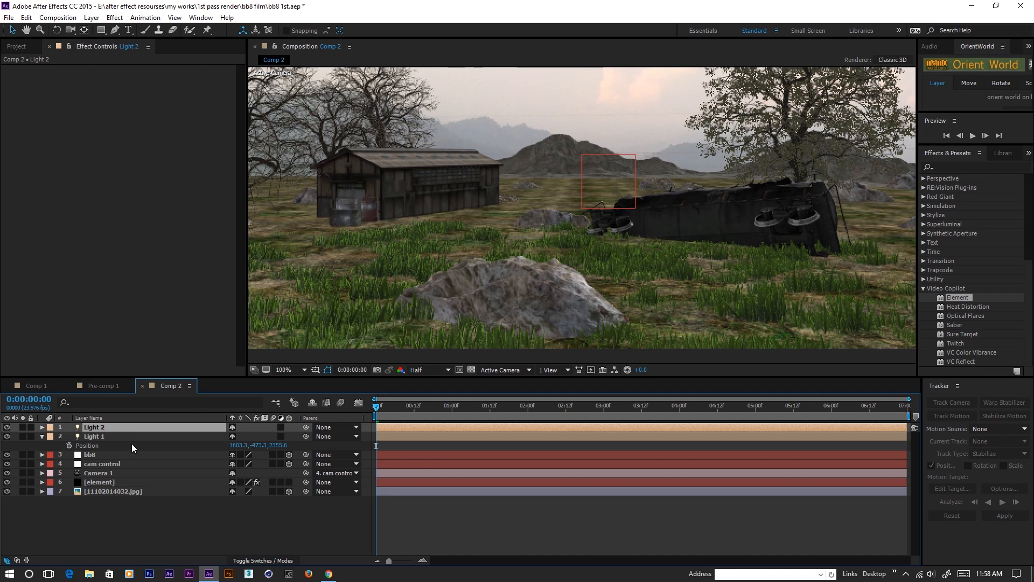
- Set the ambient Light 2 intensity to 5% and deselect the layer
key("t")
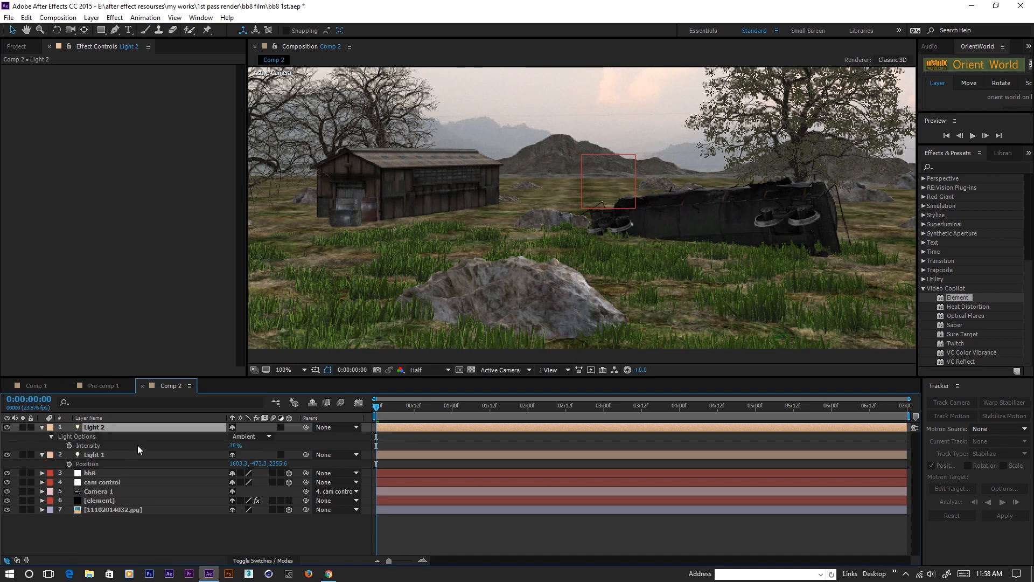
left_click(233, 446)
type("5")
left_click(224, 533)
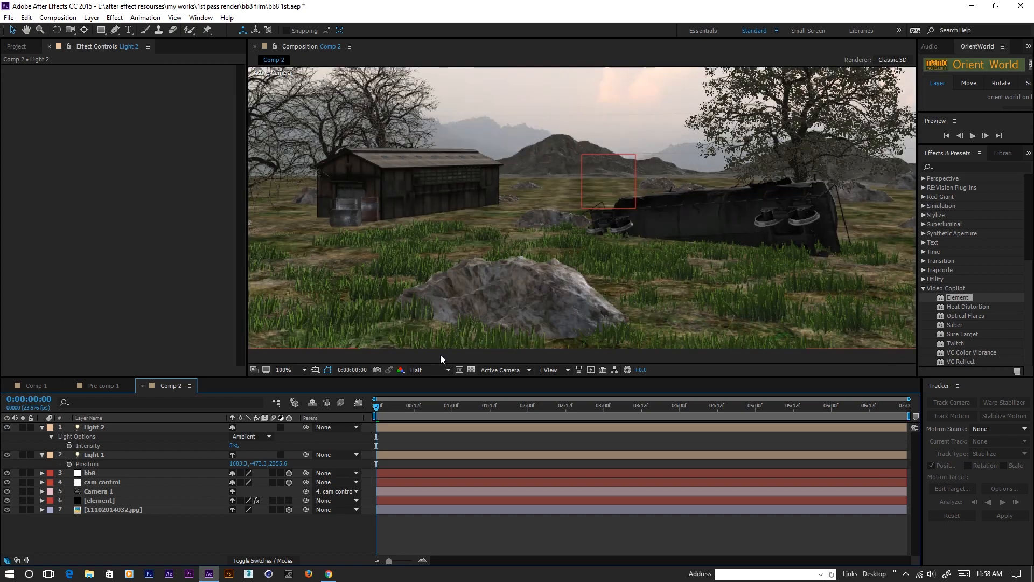
- Scrub to 0:00:02:15 to check the lighting on the droid, then return to the first frame
left_click_drag(377, 408, 576, 412)
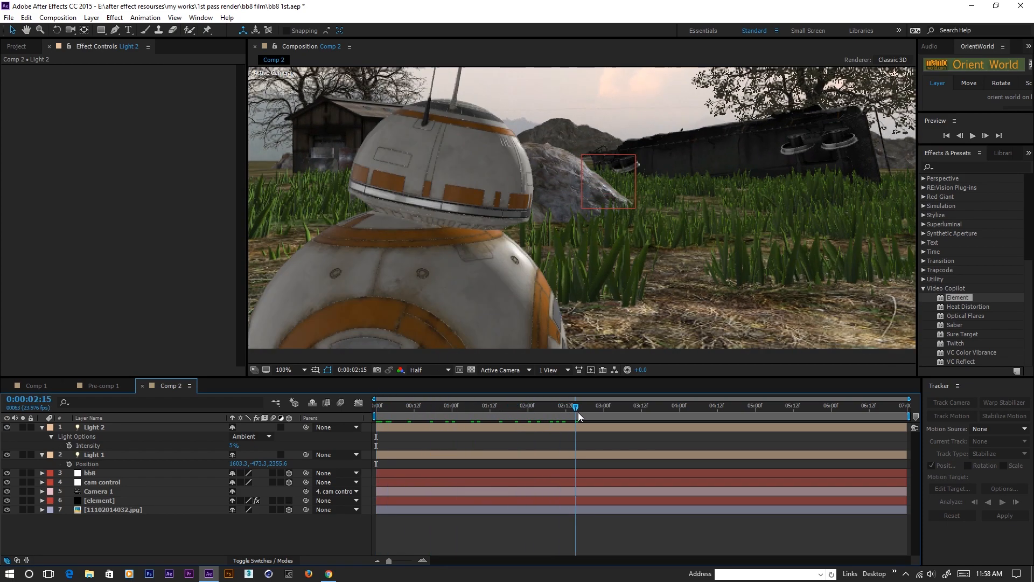
scroll(548, 247, "down", 2)
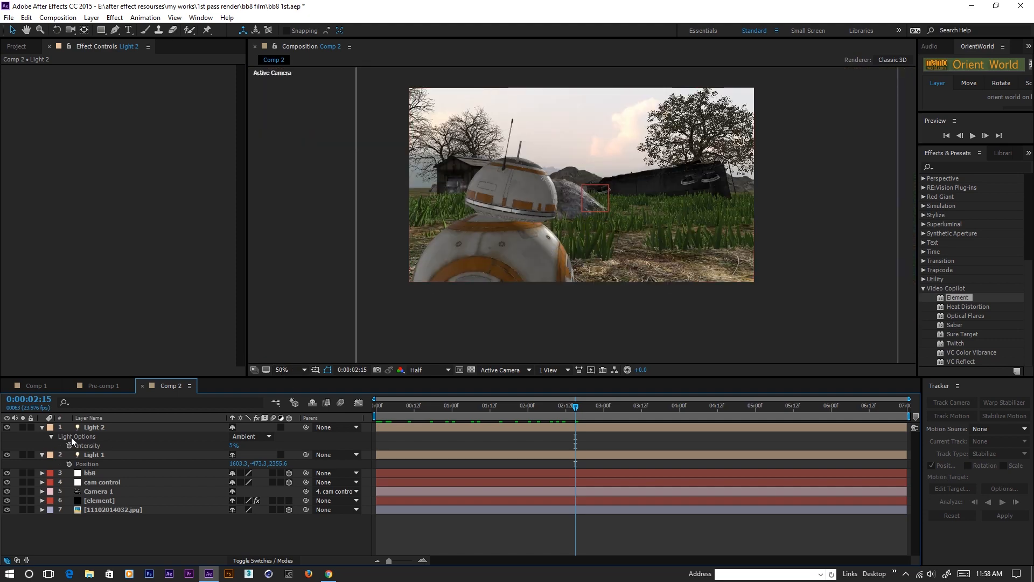
left_click_drag(437, 408, 351, 415)
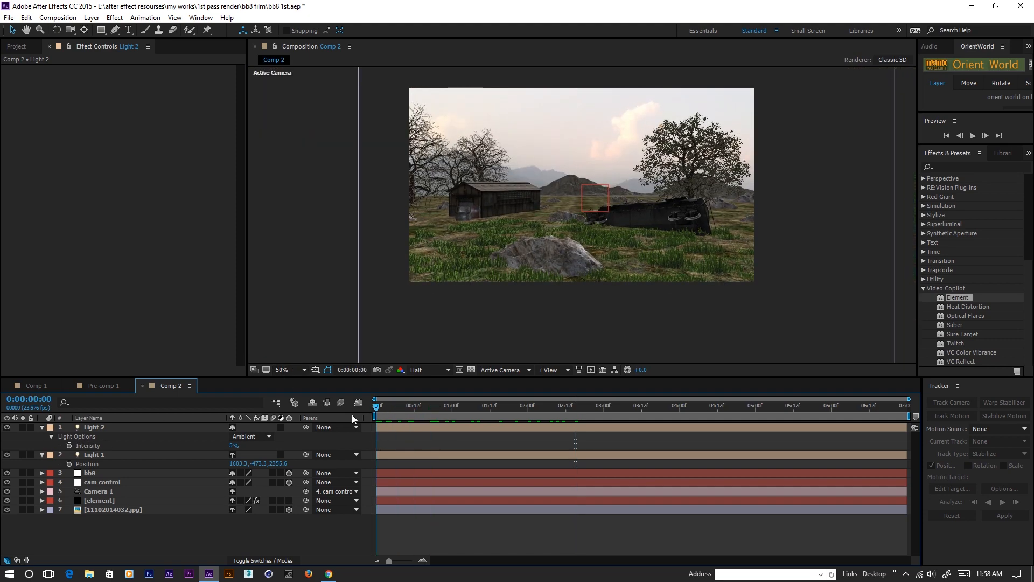
- Set the parallel Light 1 intensity to 300% and check the brighter scene
left_click(96, 455)
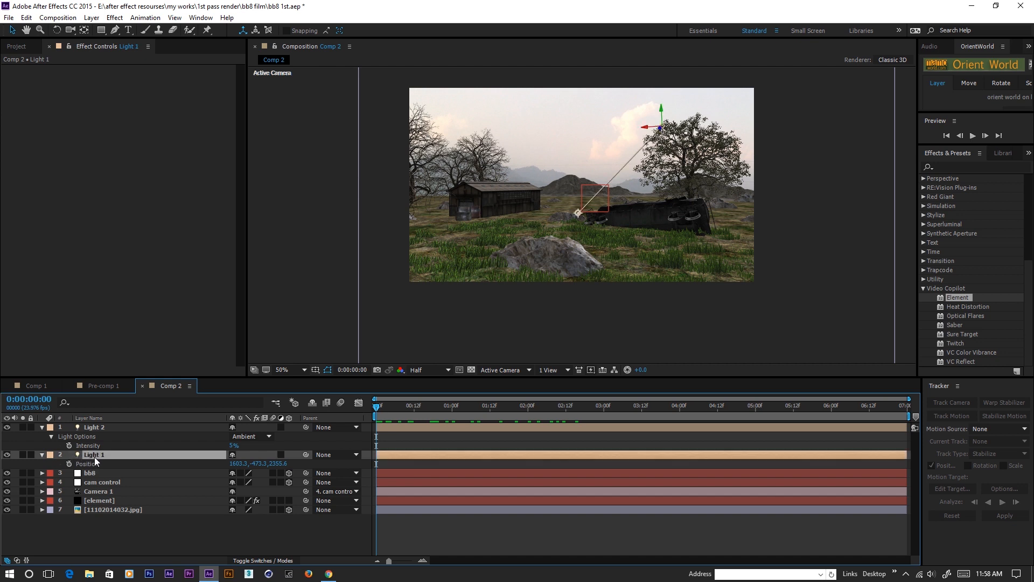
key("p")
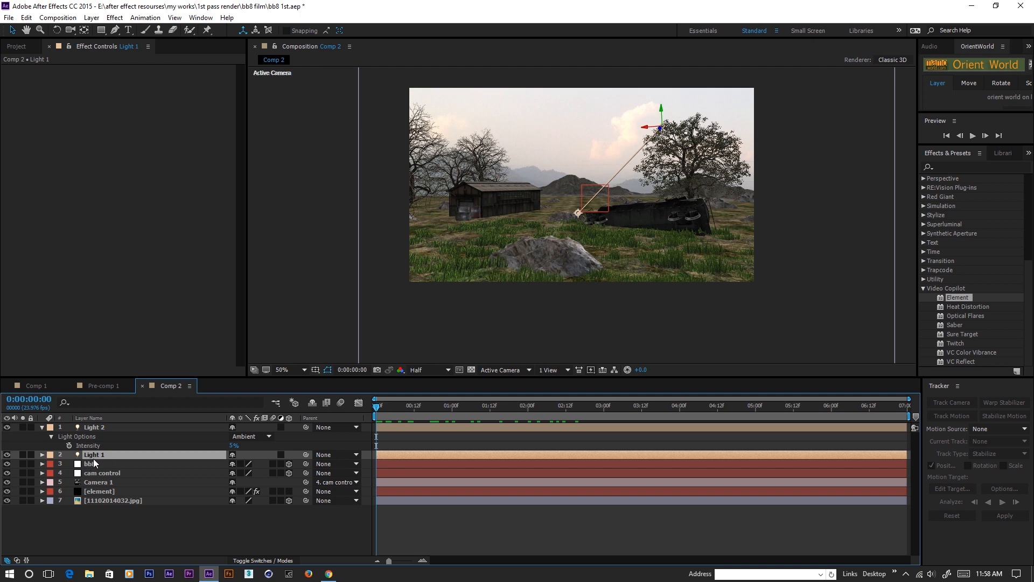
key("t")
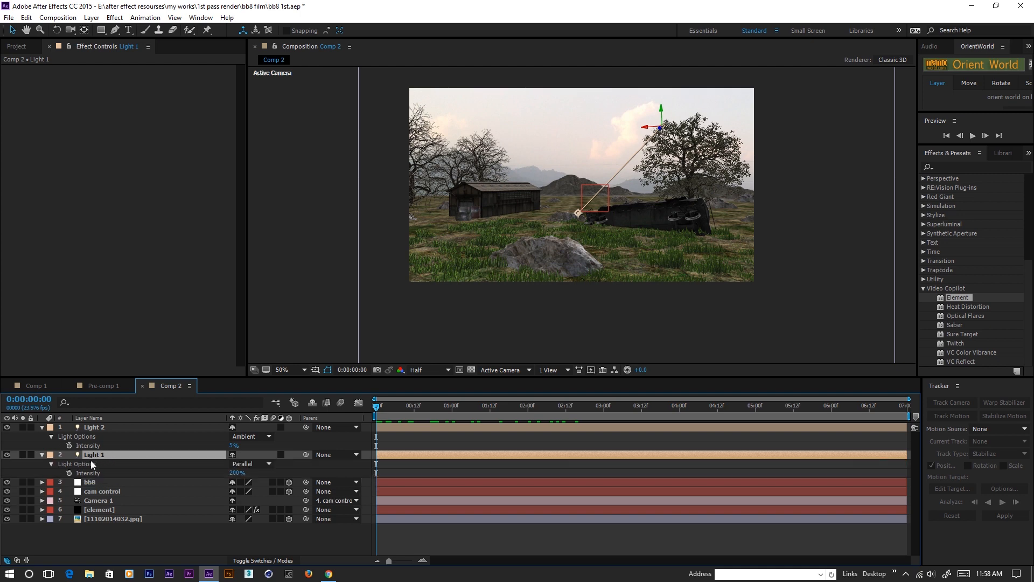
left_click(236, 473)
left_click_drag(260, 475, 268, 478)
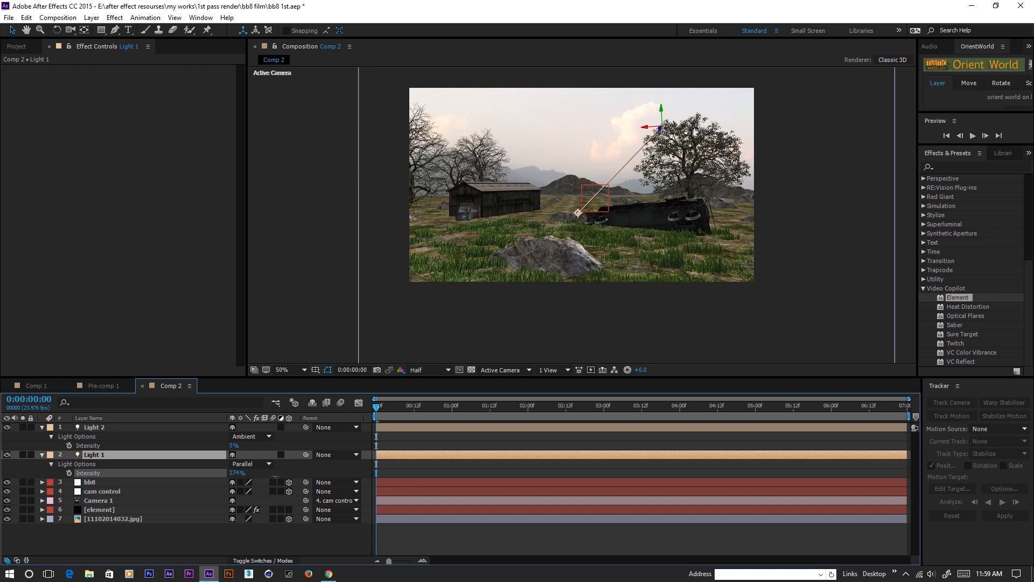
left_click(237, 473)
type("300")
key("Return")
left_click(234, 532)
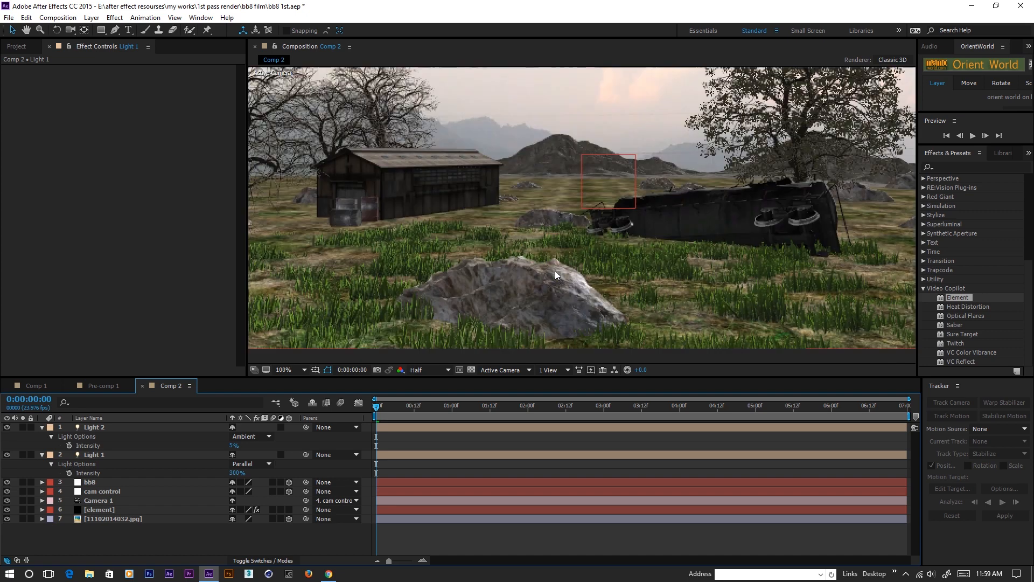
- Enable shadows in the Element effect's render settings and set the shadow map size to 8192
left_click(134, 510)
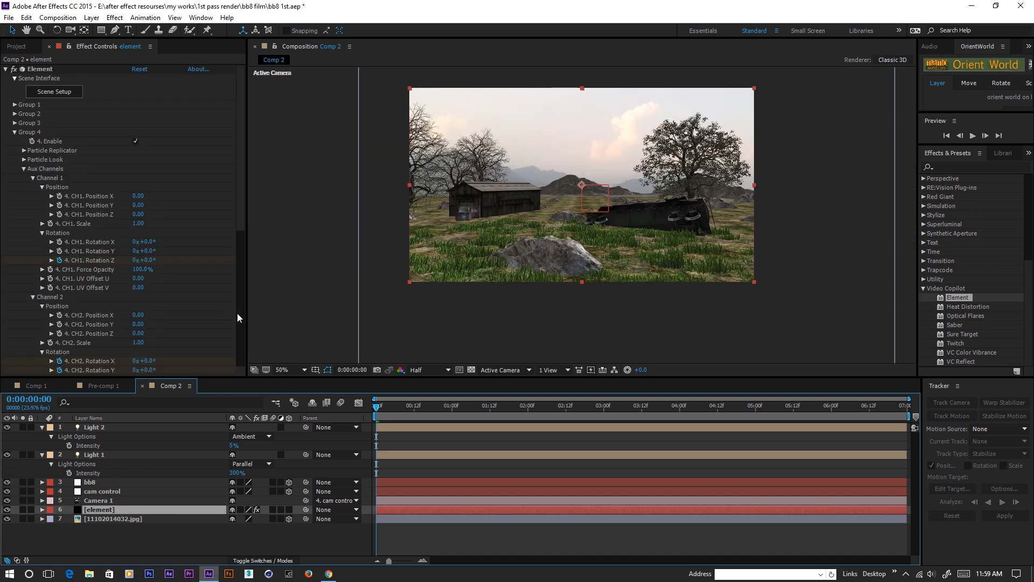
left_click(24, 168)
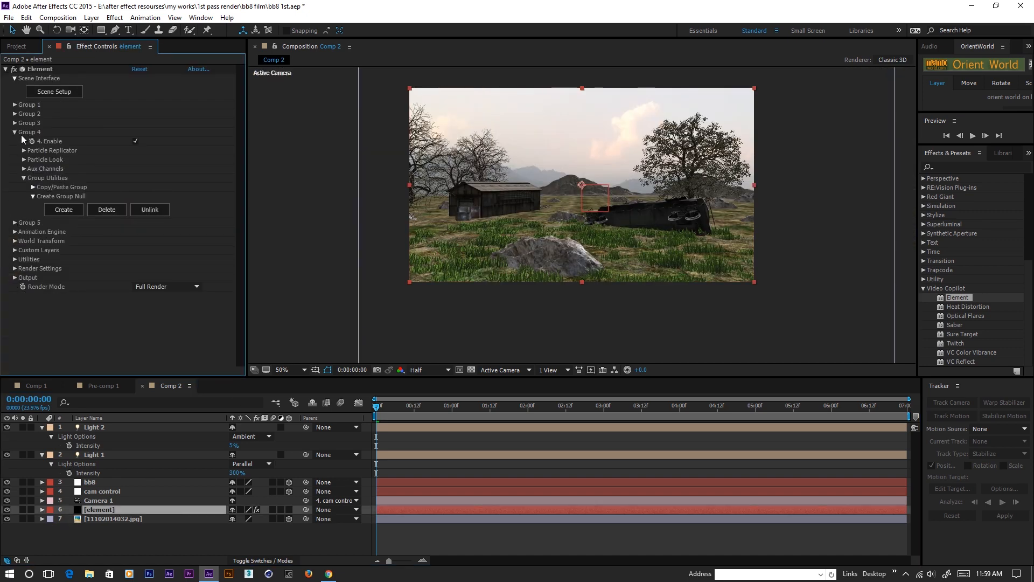
left_click(15, 132)
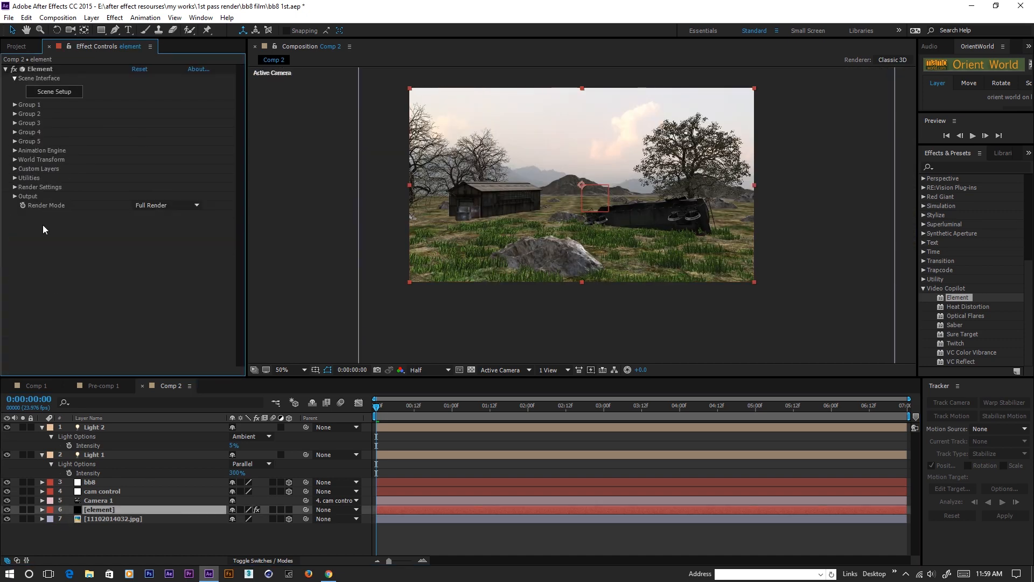
left_click(14, 187)
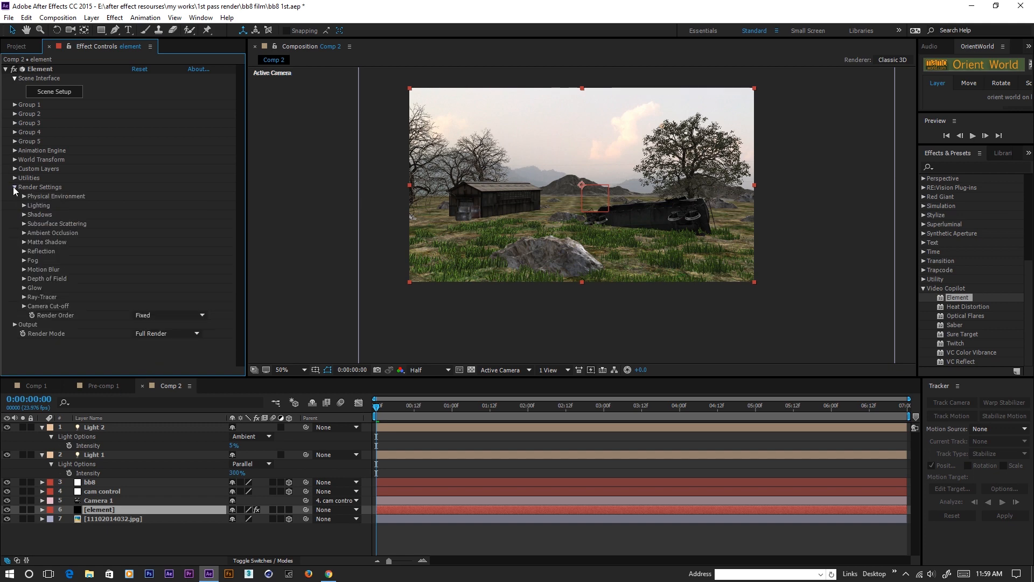
left_click(24, 215)
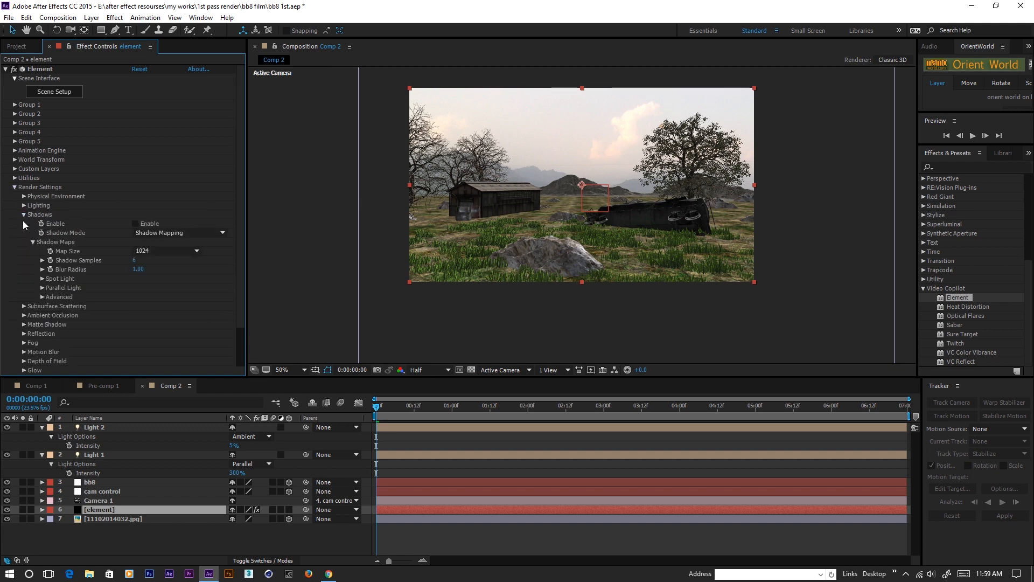
left_click(135, 223)
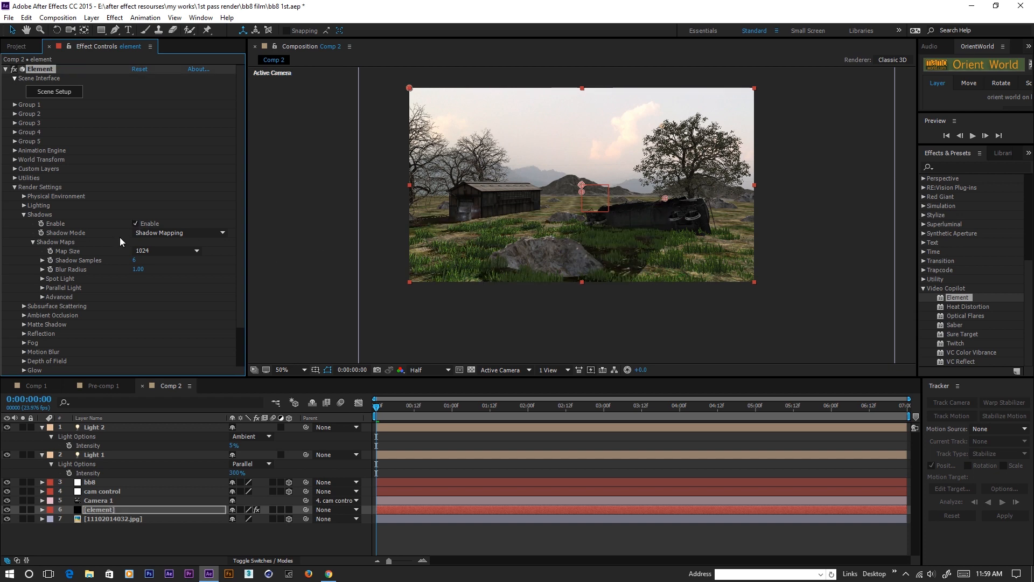
left_click(164, 250)
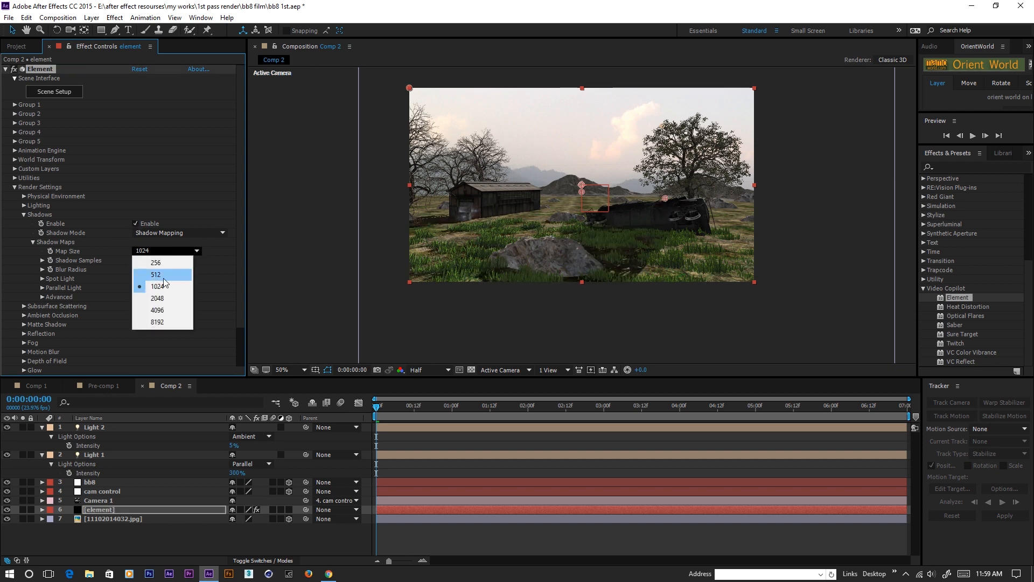
left_click(162, 321)
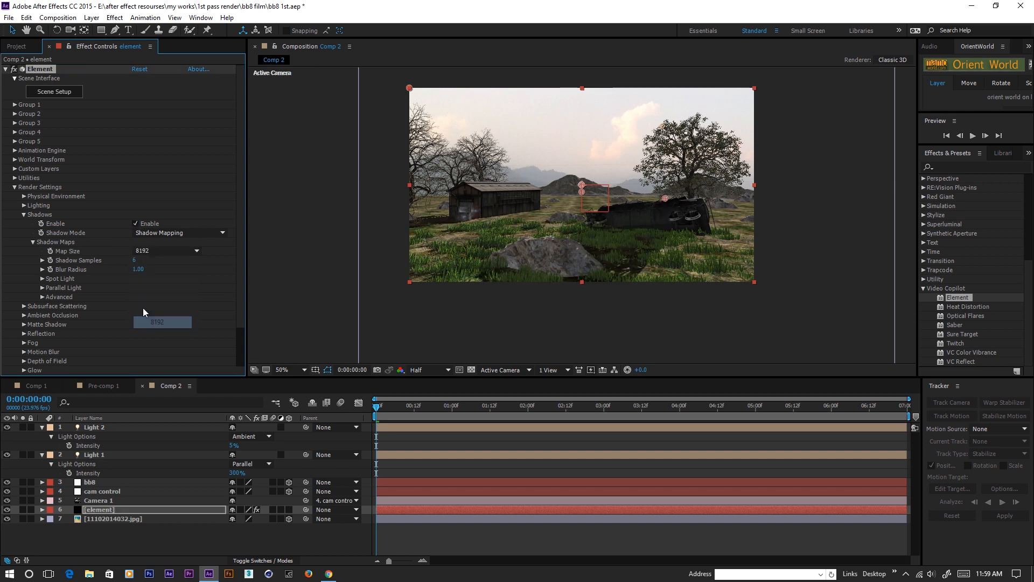
- Set the parallel light's shadow size to 3324 and check the shadows up close at 0:00:00:07
left_click(42, 287)
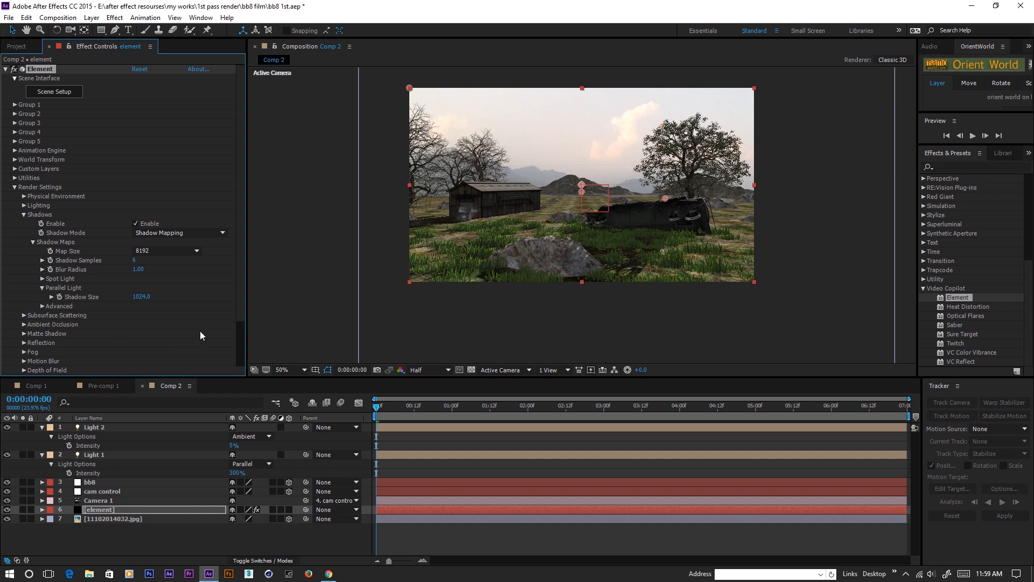
left_click_drag(161, 302, 267, 301)
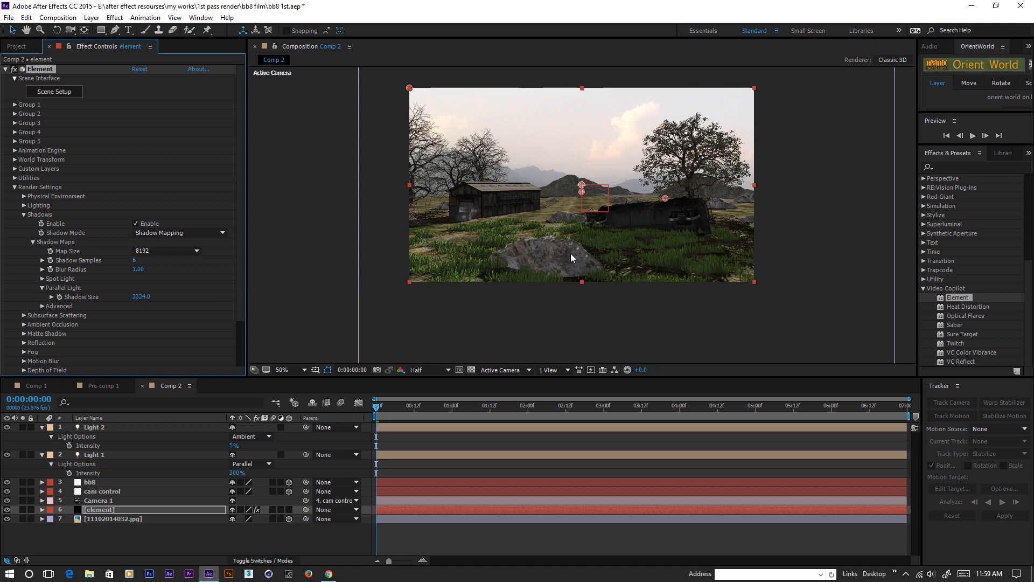
scroll(572, 254, "up", 2)
scroll(580, 235, "down", 1)
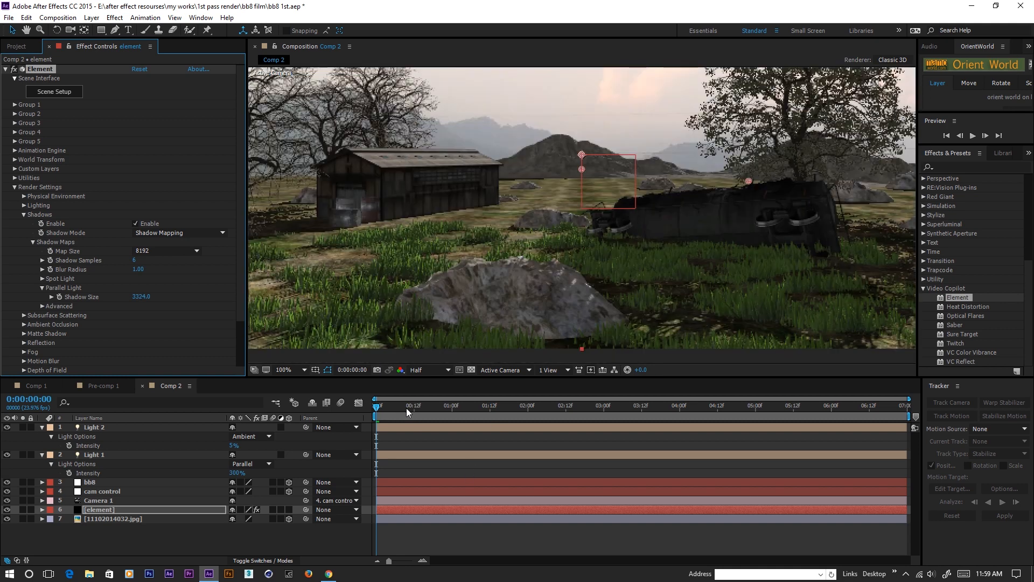
mouse_move(406, 407)
left_mouse_down()
mouse_move(642, 418)
mouse_move(398, 421)
left_mouse_up()
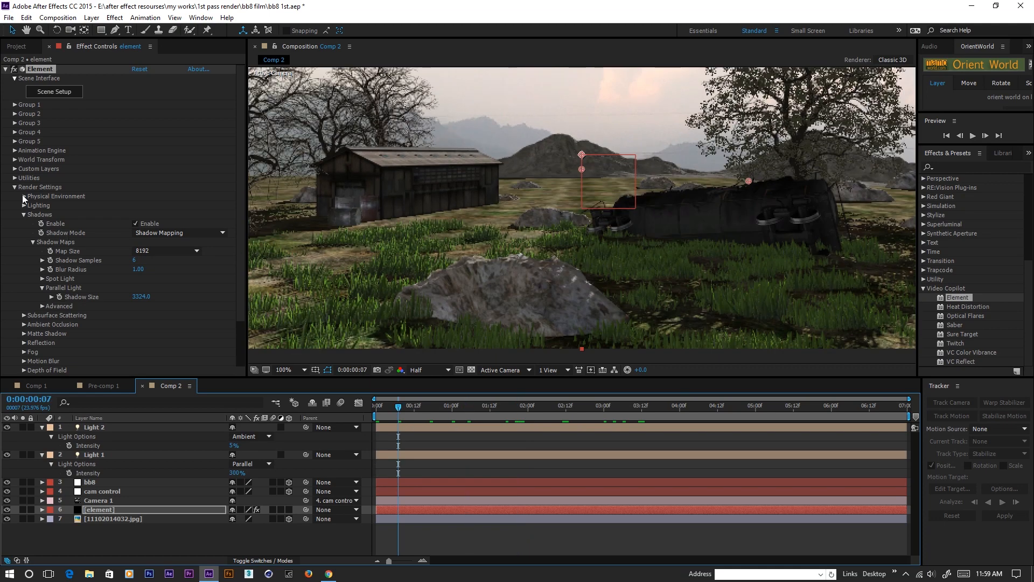
- Enable ambient occlusion in the Element effect's render settings, keeping the SSAO mode
scroll(56, 215, "down", 3)
left_click(23, 277)
scroll(23, 276, "down", 3)
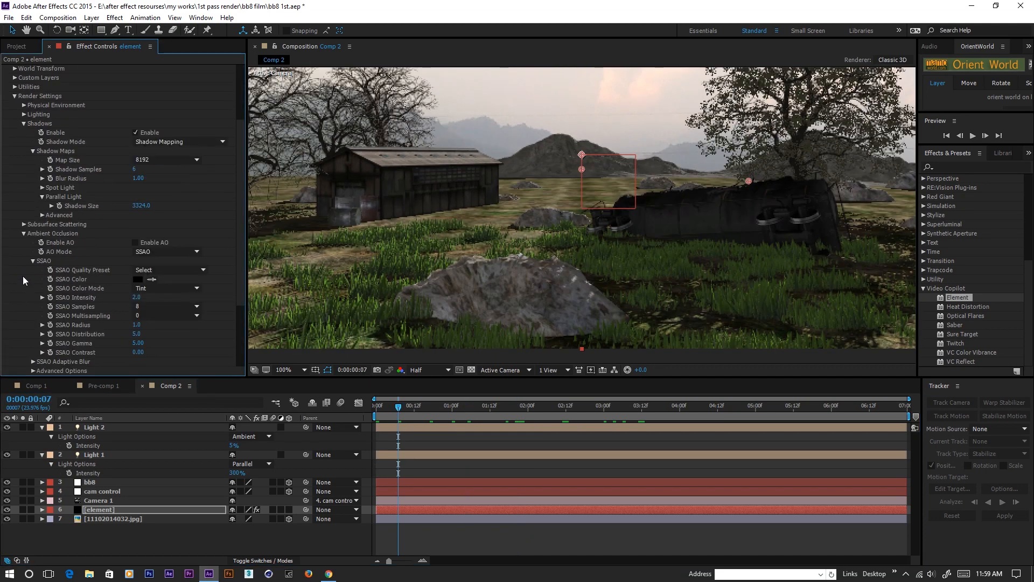
left_click(136, 242)
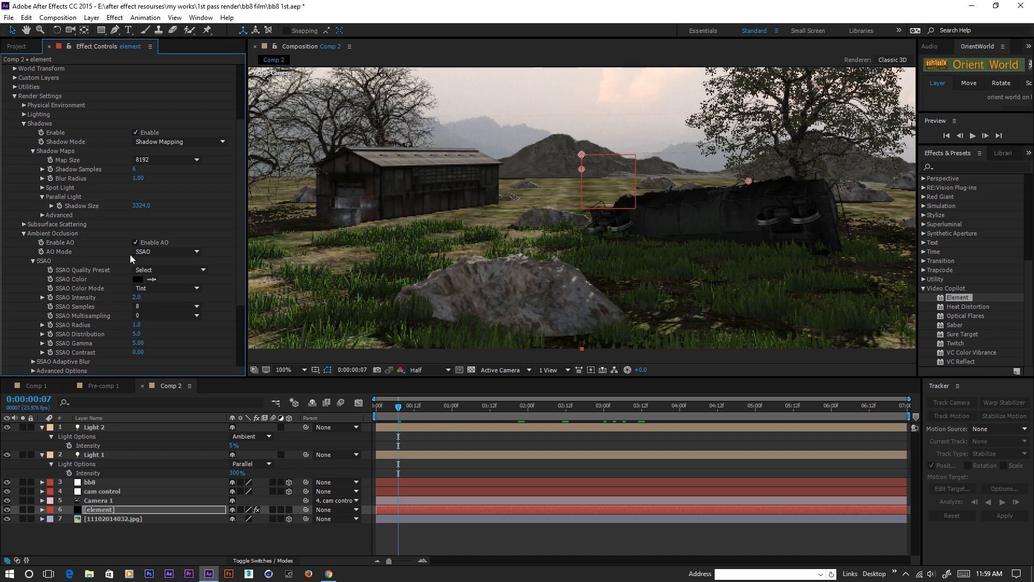
- In the advanced ambient occlusion options, set AO Light Influence to 160% and AO Depth Influence to 80%
scroll(79, 299, "down", 3)
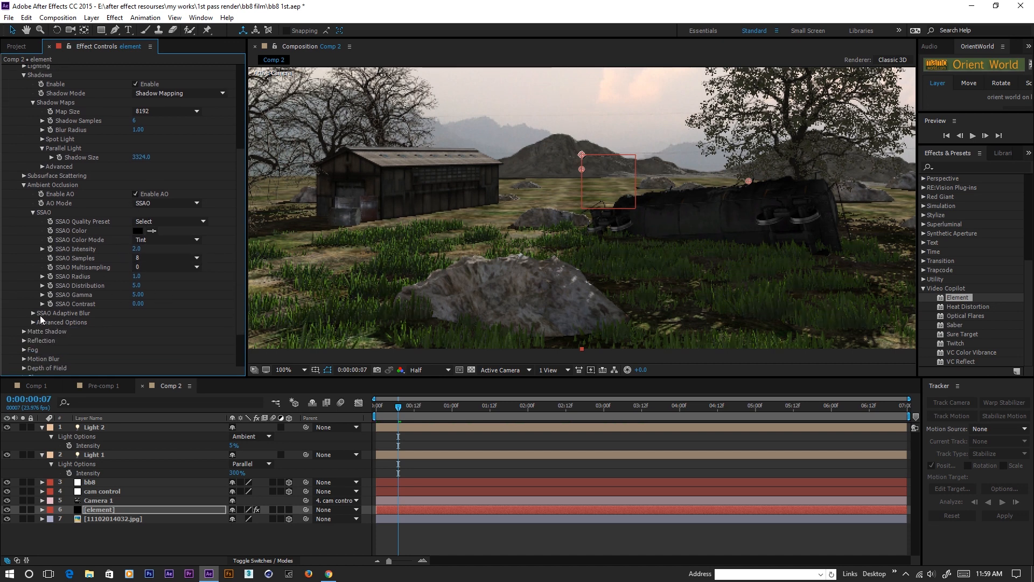
left_click(33, 323)
scroll(32, 322, "down", 1)
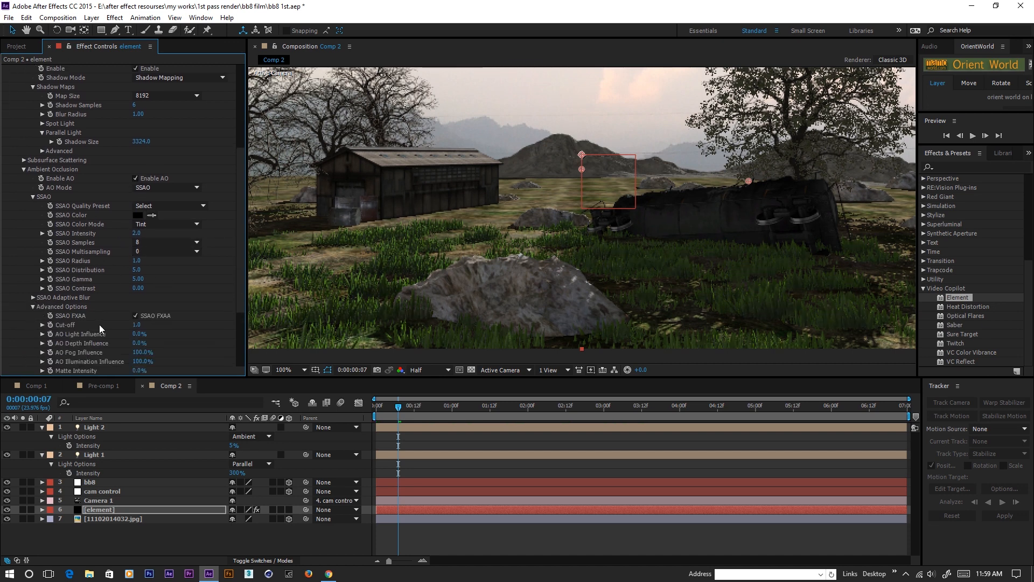
scroll(95, 325, "down", 2)
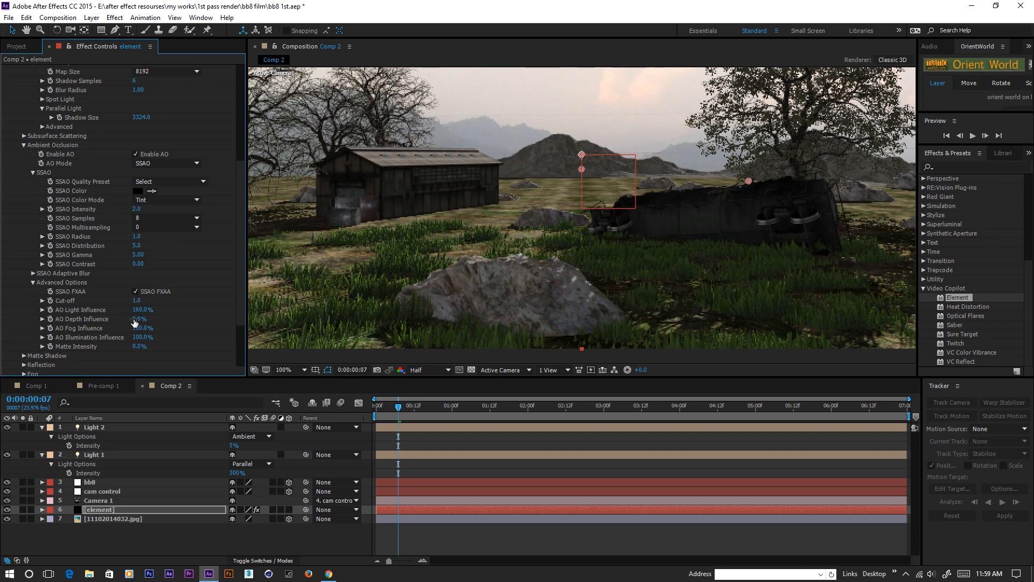
left_click(141, 319)
key("Return")
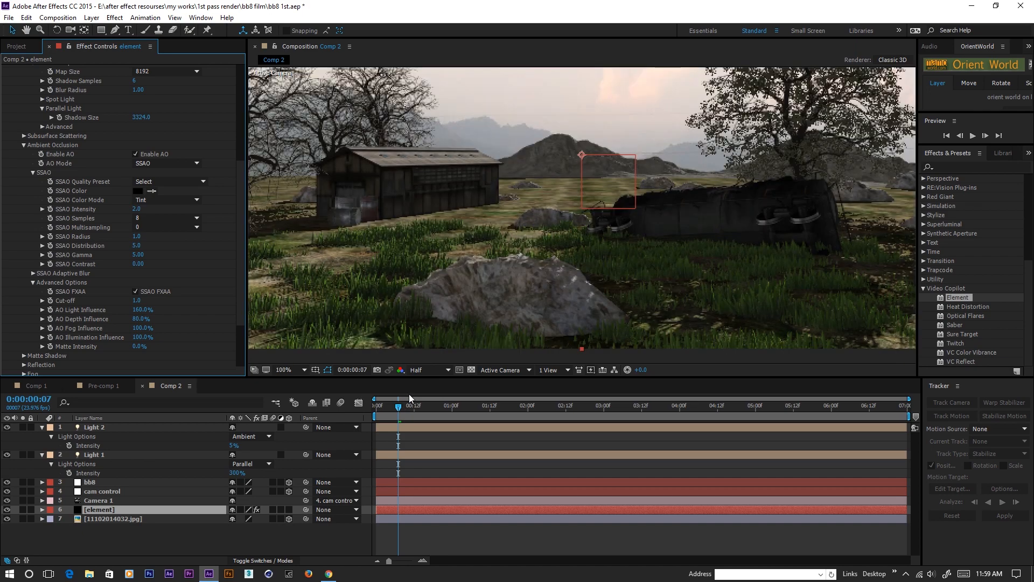
- Inspect the droid at 0:00:02:11 in full preview resolution, then check the landscape at 0:00:00:23 and 0:00:00:04
left_click_drag(406, 410, 566, 415)
left_click(422, 371)
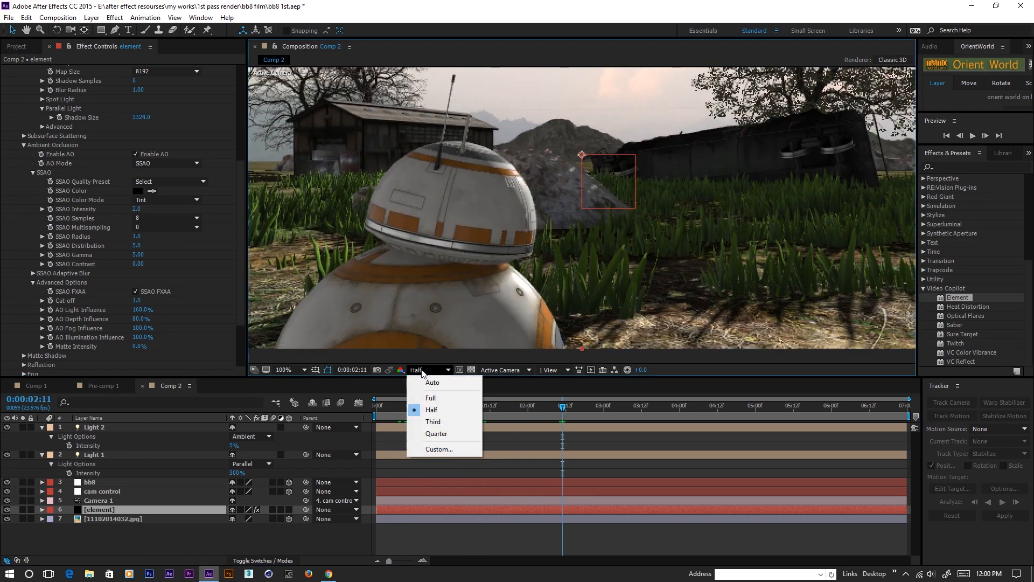
left_click(451, 399)
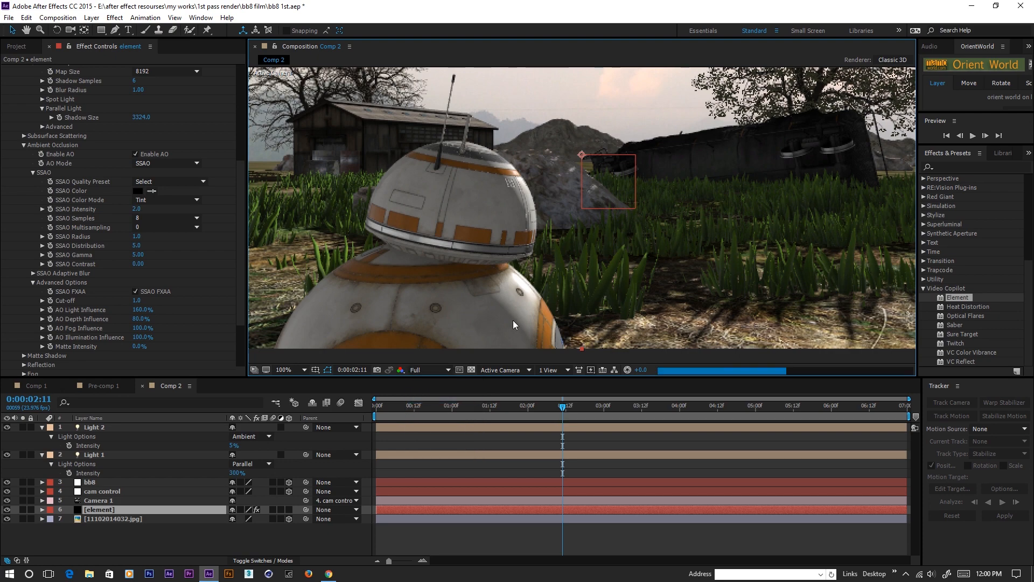
key("comma")
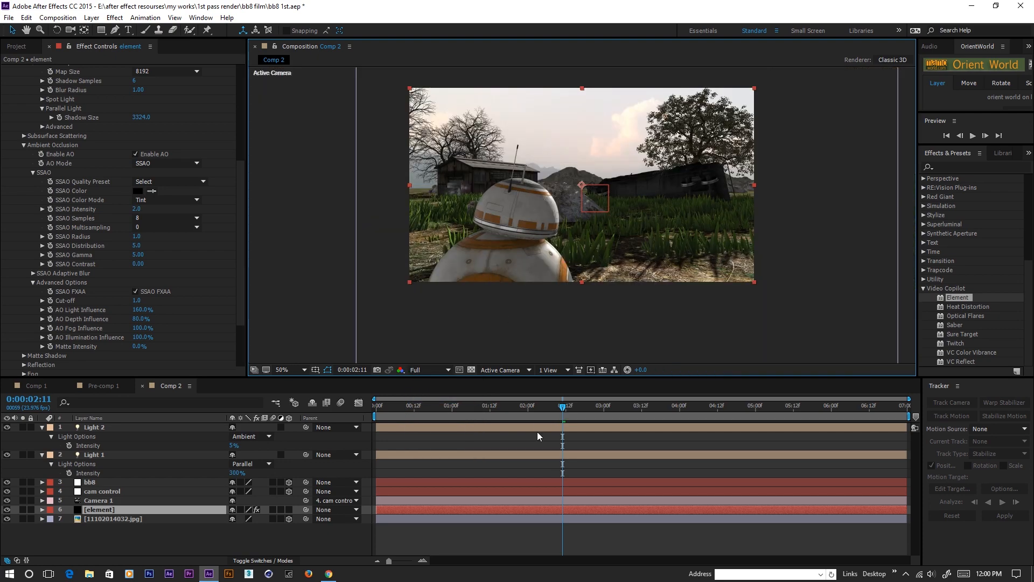
left_click(450, 405)
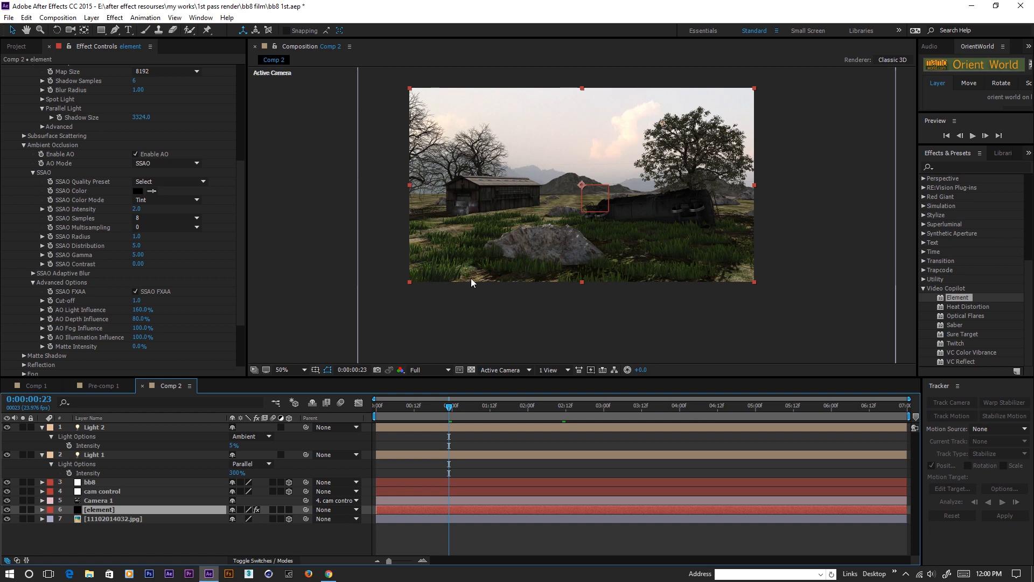
key("period")
key("comma")
left_click(389, 406)
key("period")
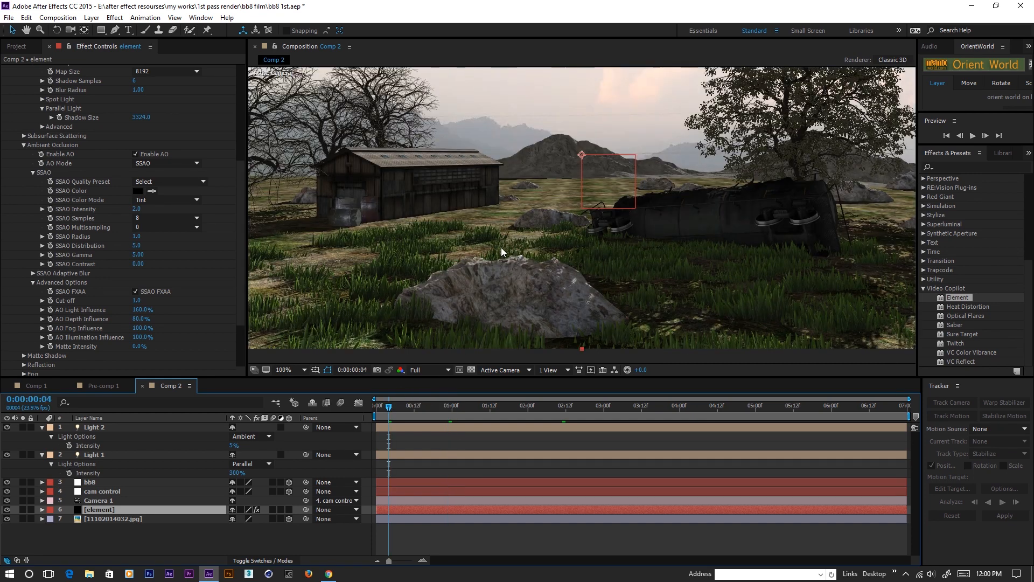
- Sample the fog color from the hazy background near the mountains and enable fog in the Element render settings
left_click(24, 147)
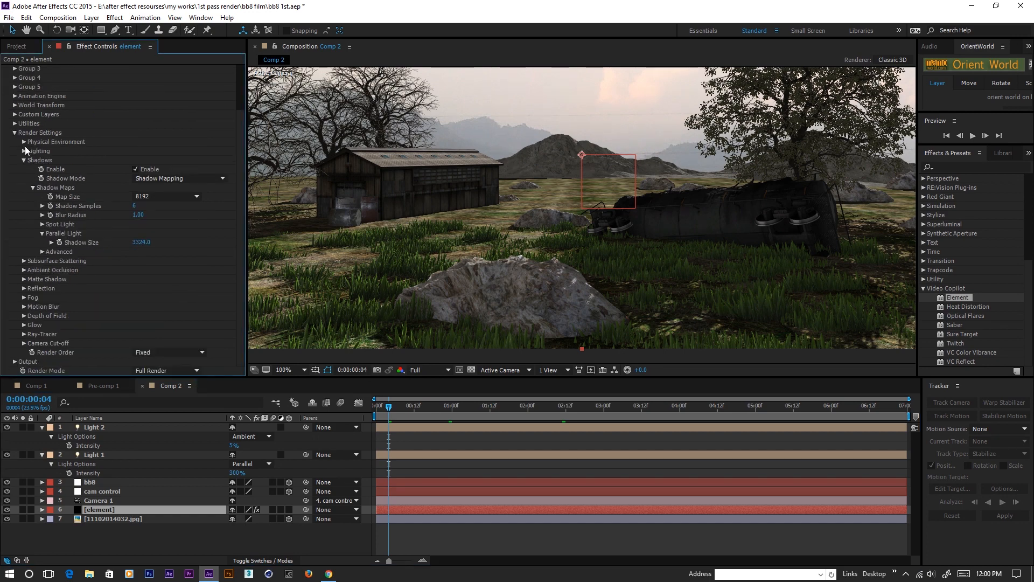
left_click(22, 298)
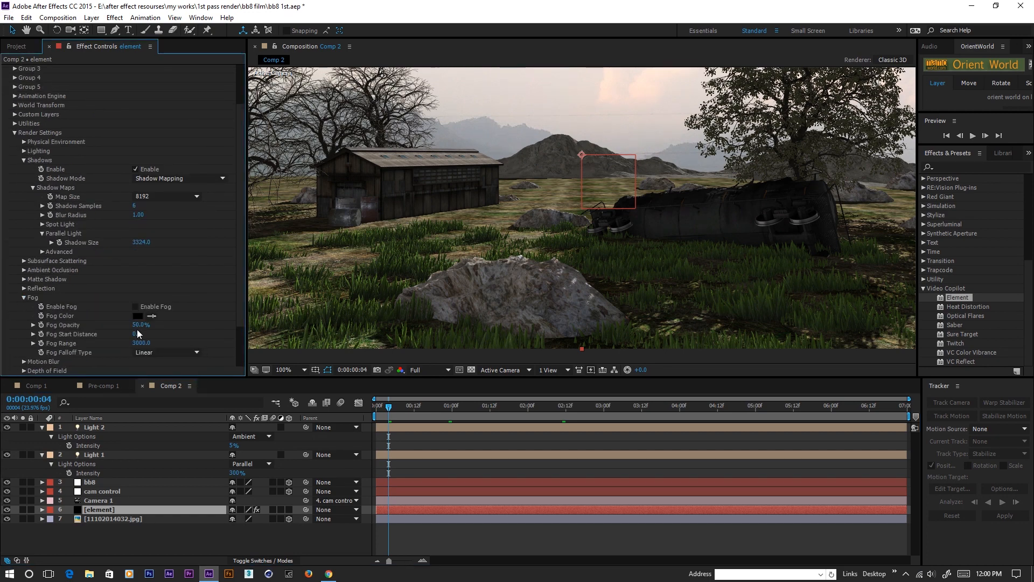
left_click(153, 316)
left_click(511, 138)
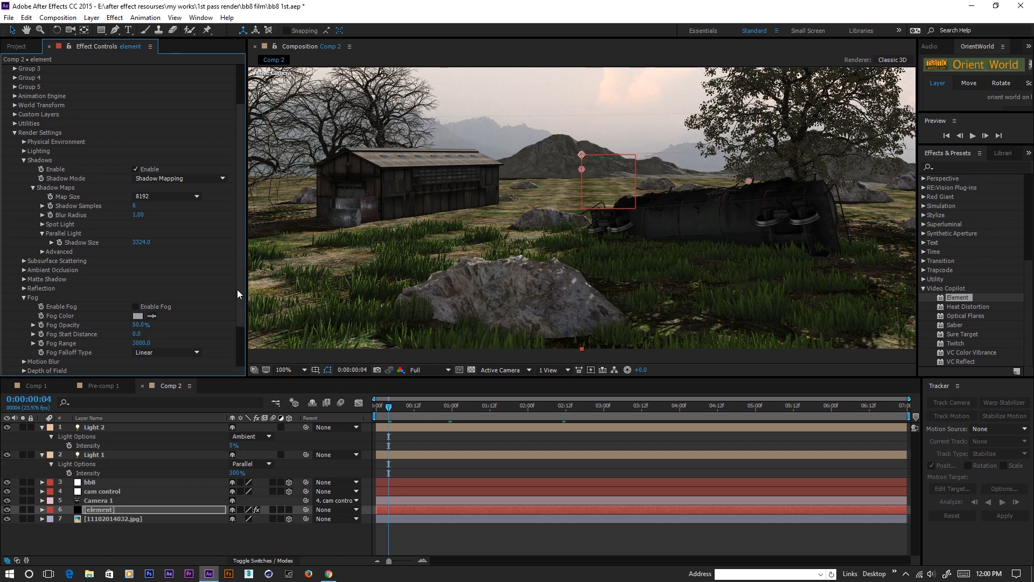
left_click(135, 307)
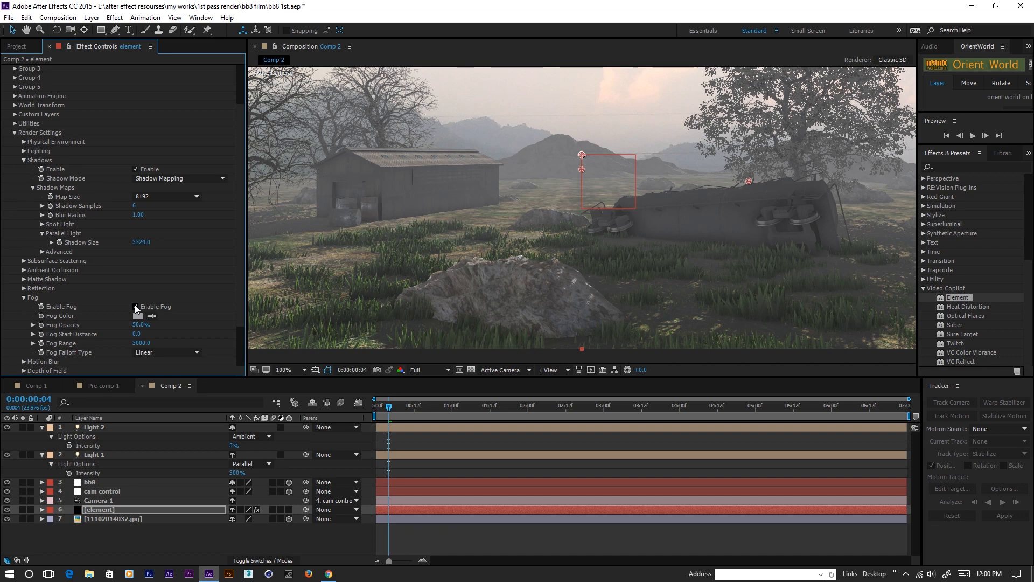
- Set the fog start distance to 1620 so only the distant scenery is fogged
scroll(554, 211, "down", 2)
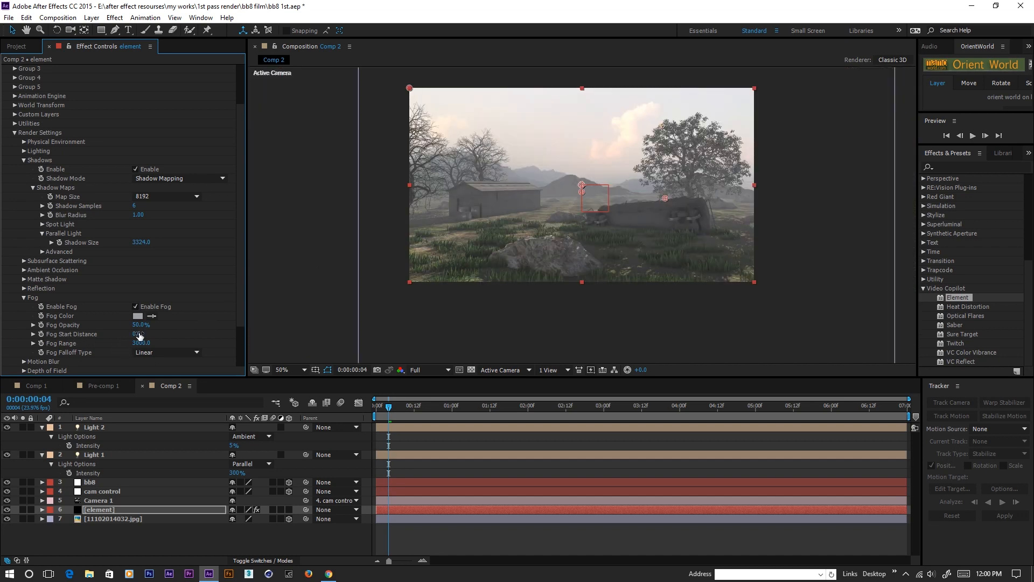
left_click_drag(192, 334, 249, 339)
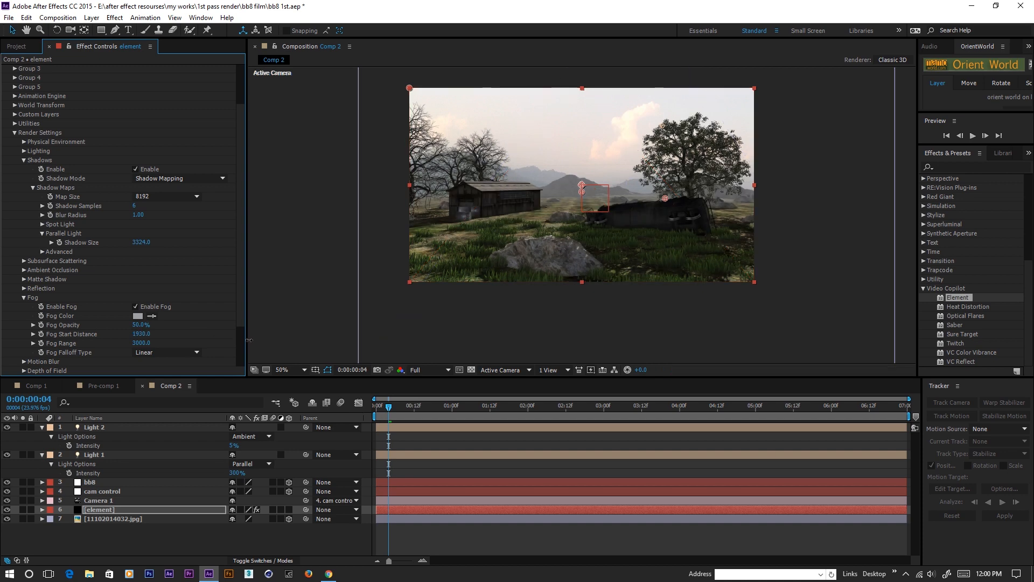
left_click_drag(241, 343, 236, 343)
scroll(558, 209, "up", 2)
key("comma")
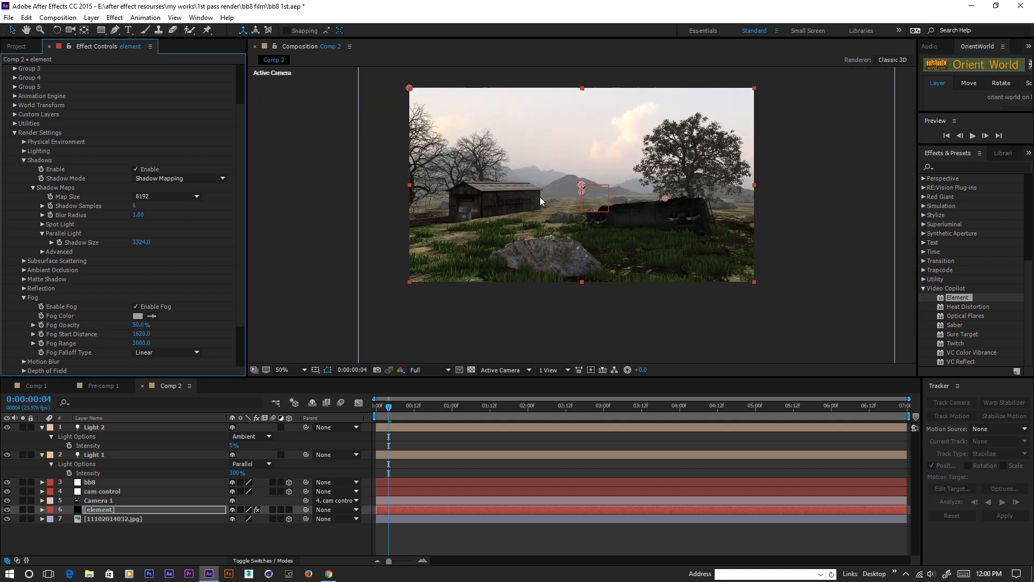
- Move to 0:00:00:08 and set the preview resolution to Half
left_click(405, 410)
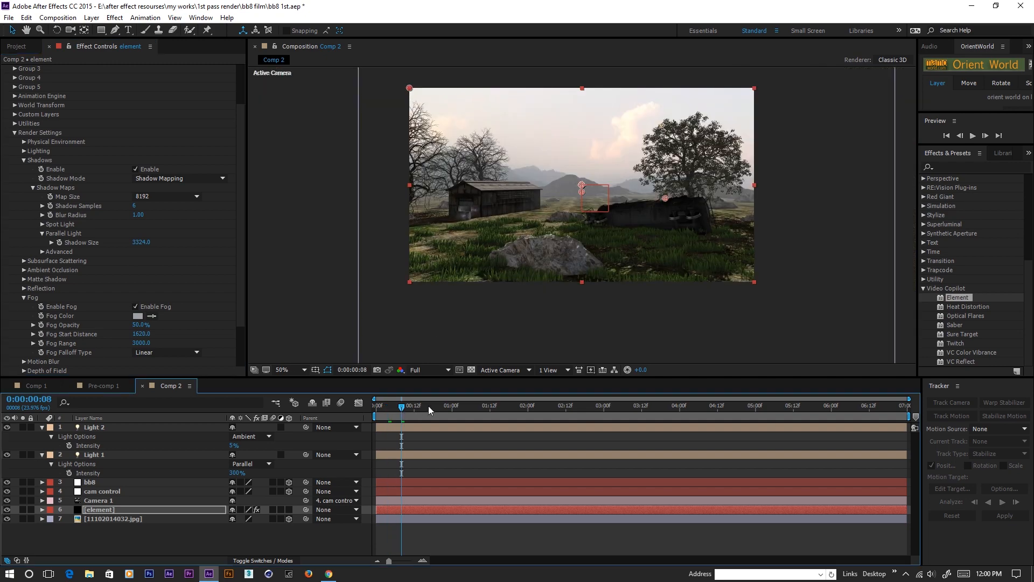
left_click(434, 370)
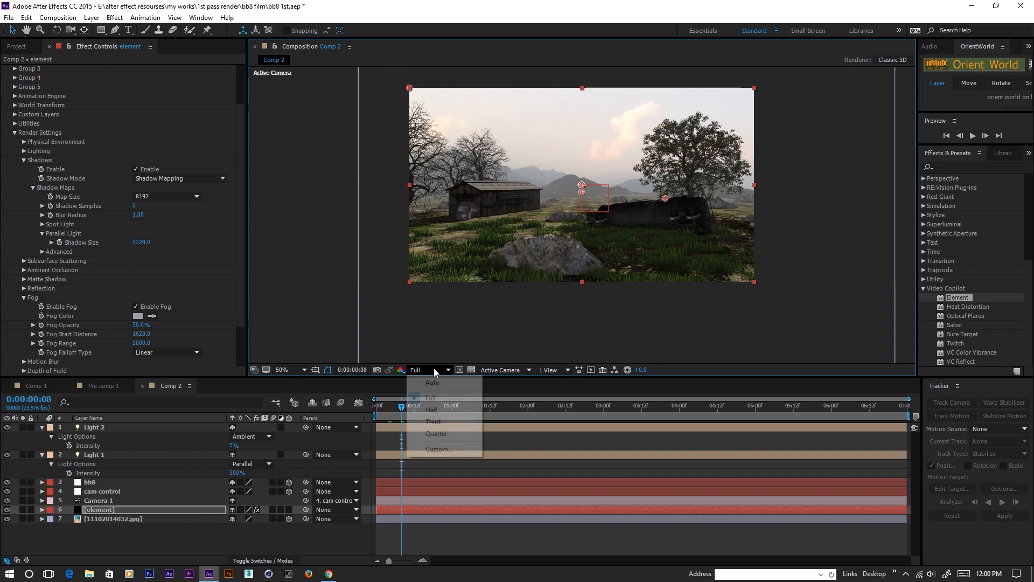
left_click(437, 401)
left_click(440, 372)
left_click(432, 410)
- Scrub through the animation to check the fog and shadows, then return to the first frame
left_click(451, 412)
left_click_drag(453, 411, 790, 420)
left_click_drag(526, 421, 436, 420)
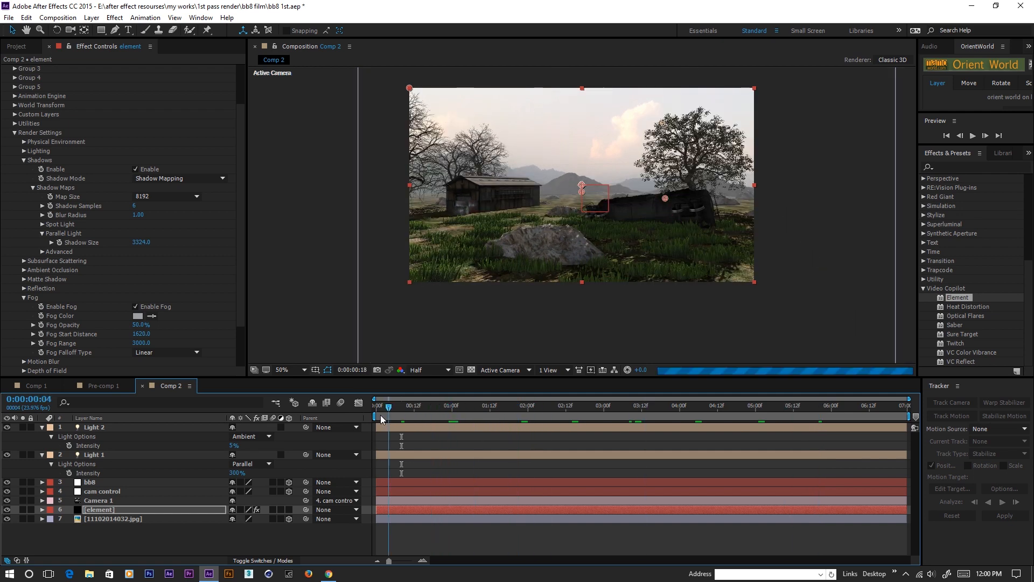
scroll(503, 234, "up", 1)
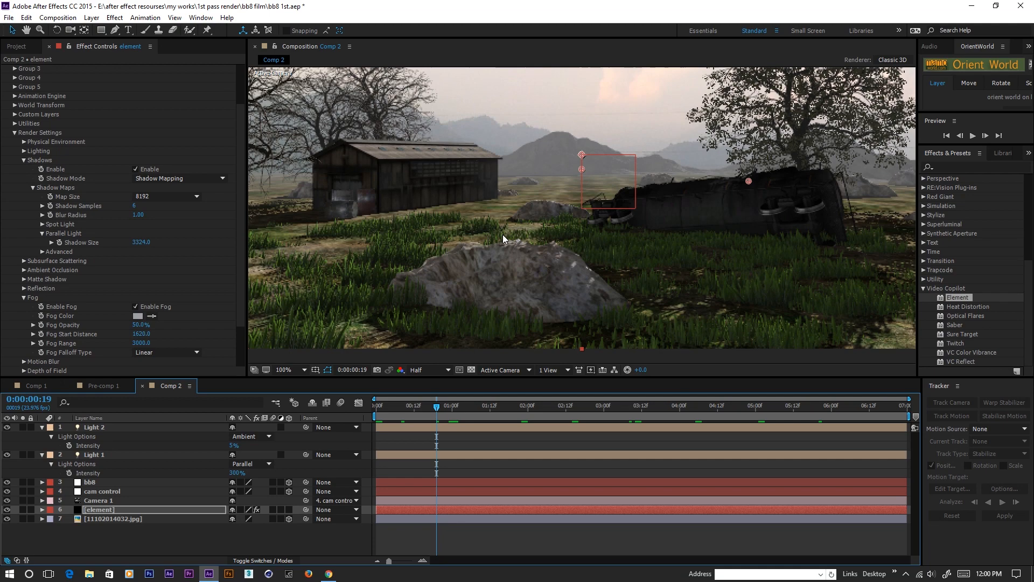
scroll(503, 234, "down", 1)
left_click_drag(401, 407, 362, 408)
scroll(523, 193, "up", 1)
scroll(522, 193, "down", 1)
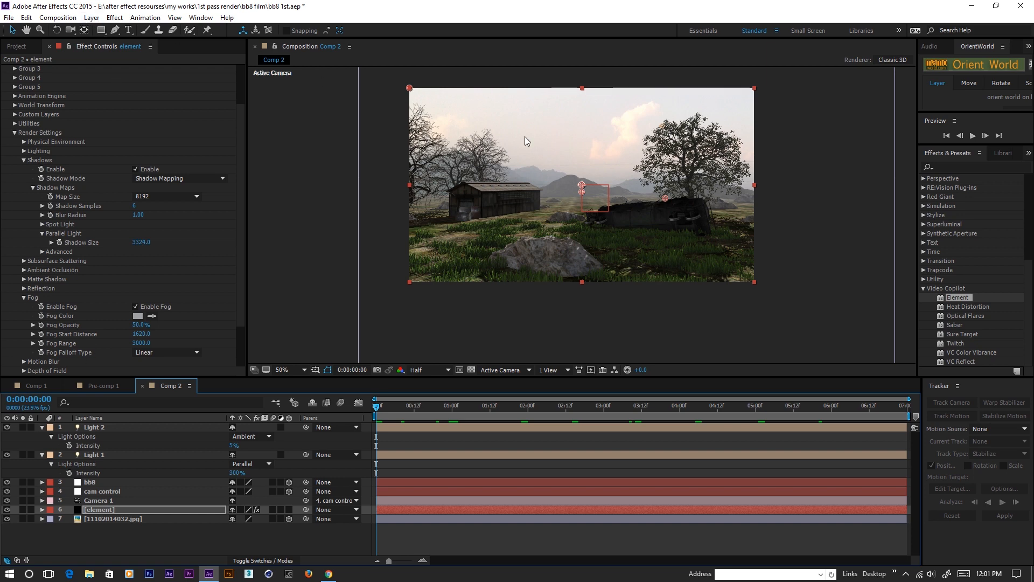
- Create a black 1280 x 720 solid named sun and try to move it to the top of the layer stack
left_click(91, 18)
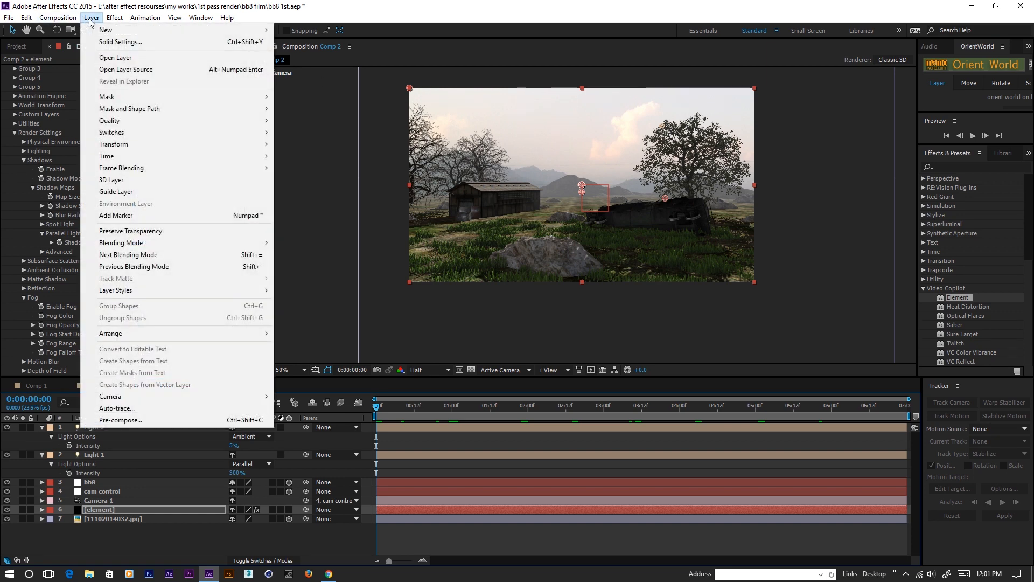
mouse_move(105, 30)
left_click(357, 42)
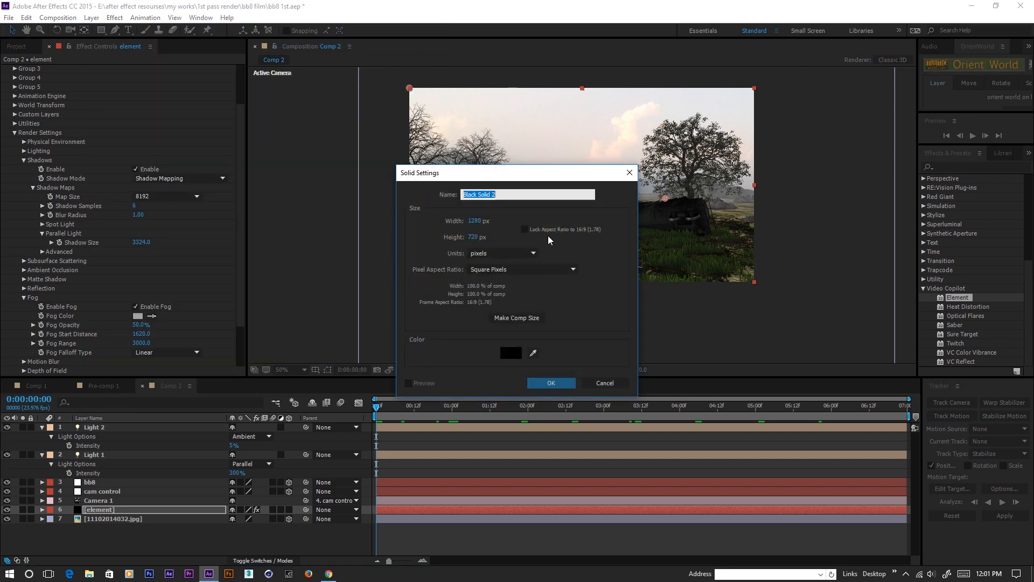
type("sun")
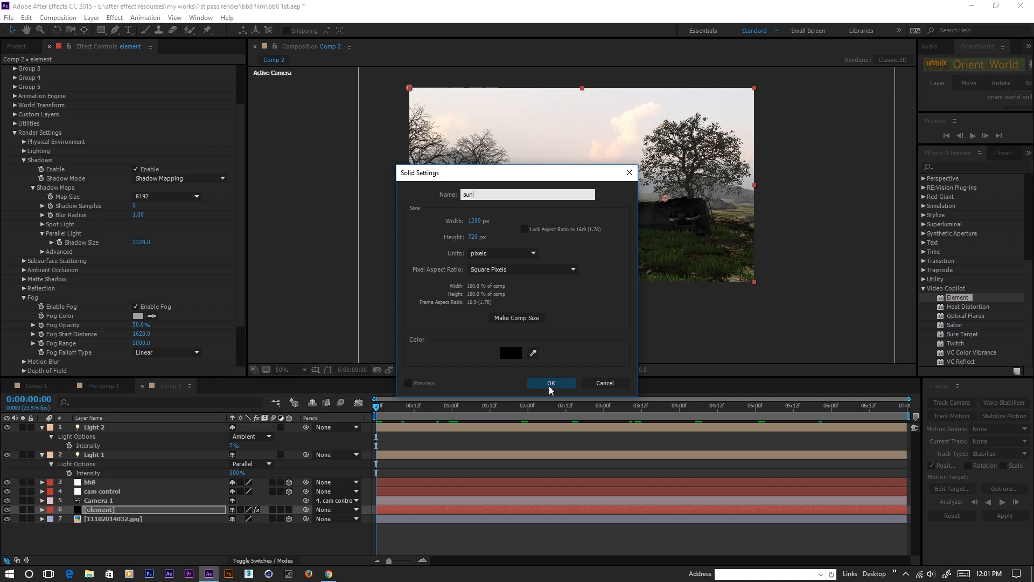
left_click(549, 382)
left_click_drag(95, 512, 101, 428)
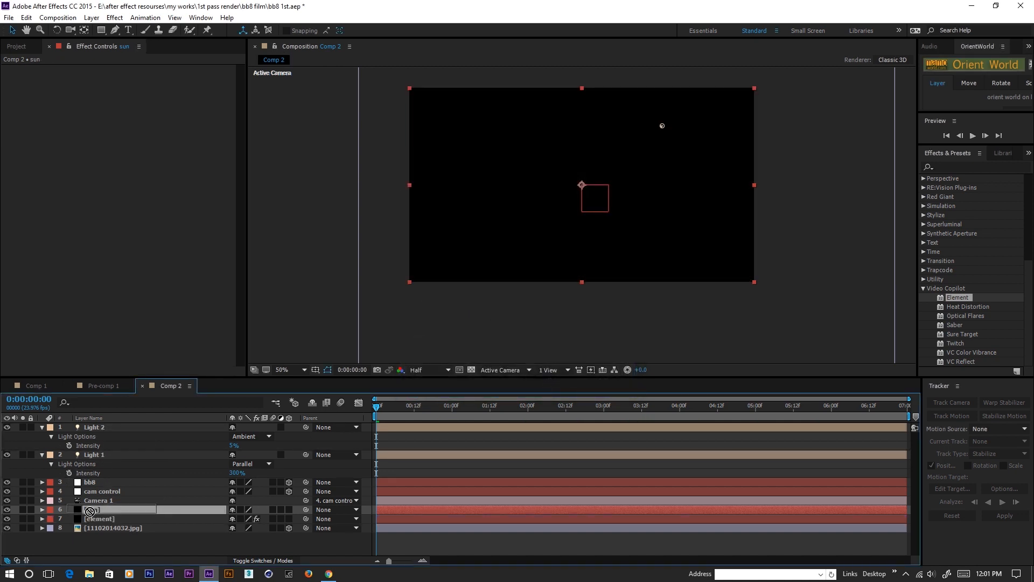
- Apply Optical Flares to the sun solid and load the Evening Sun preset from the Light collection
double_click(959, 315)
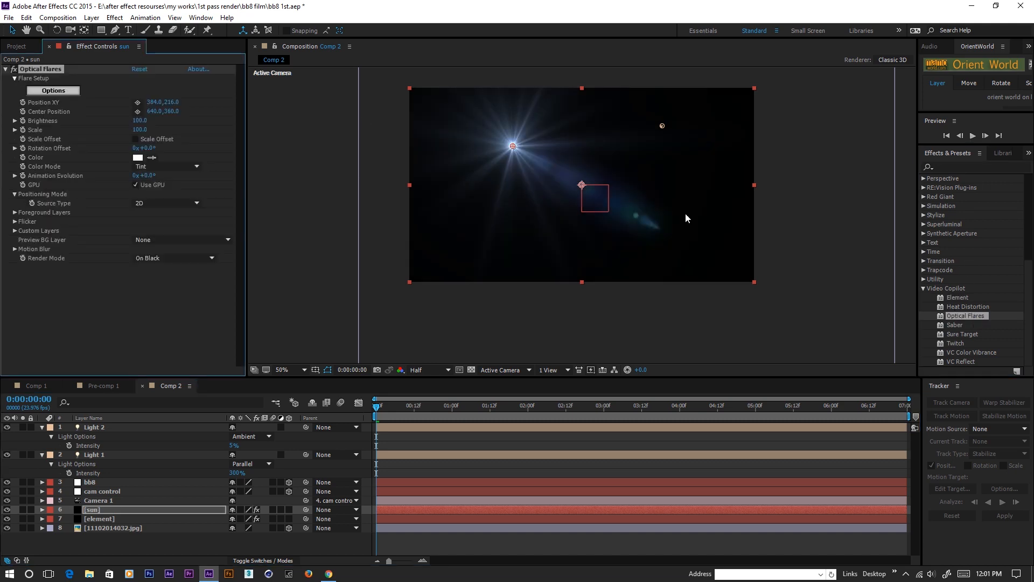
left_click(52, 91)
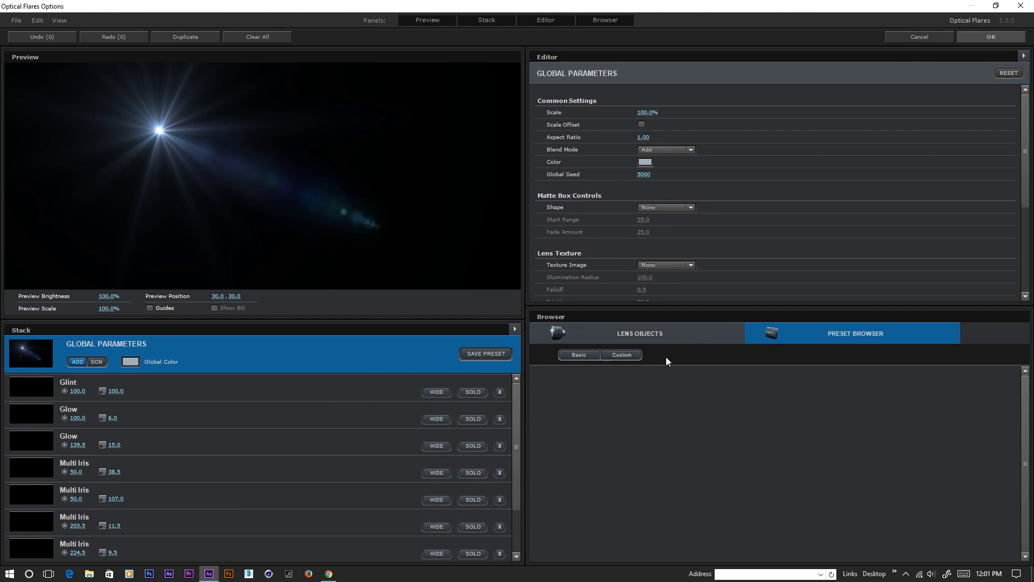
double_click(834, 402)
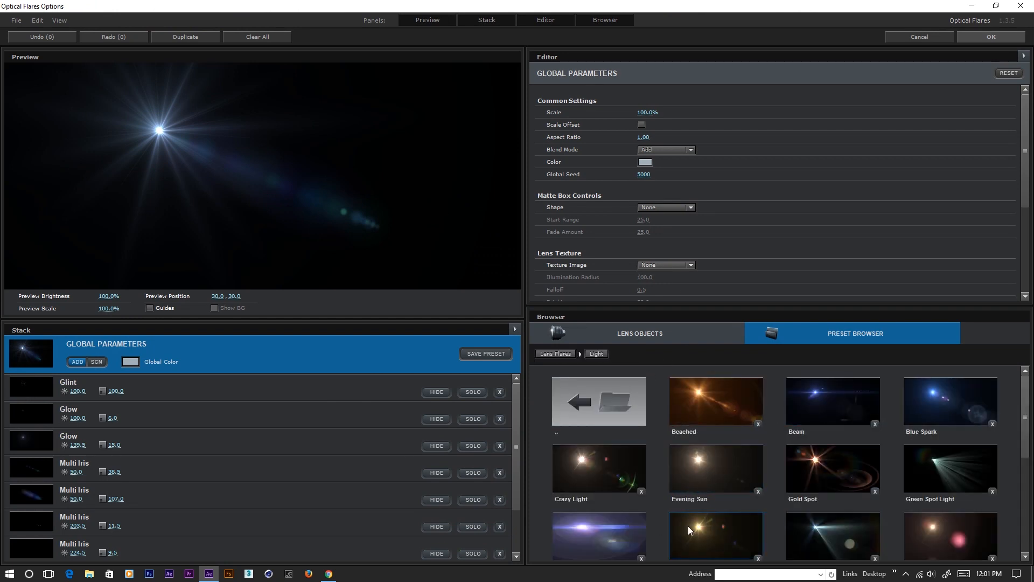
left_click(716, 468)
left_click_drag(105, 124, 277, 116)
left_click(987, 37)
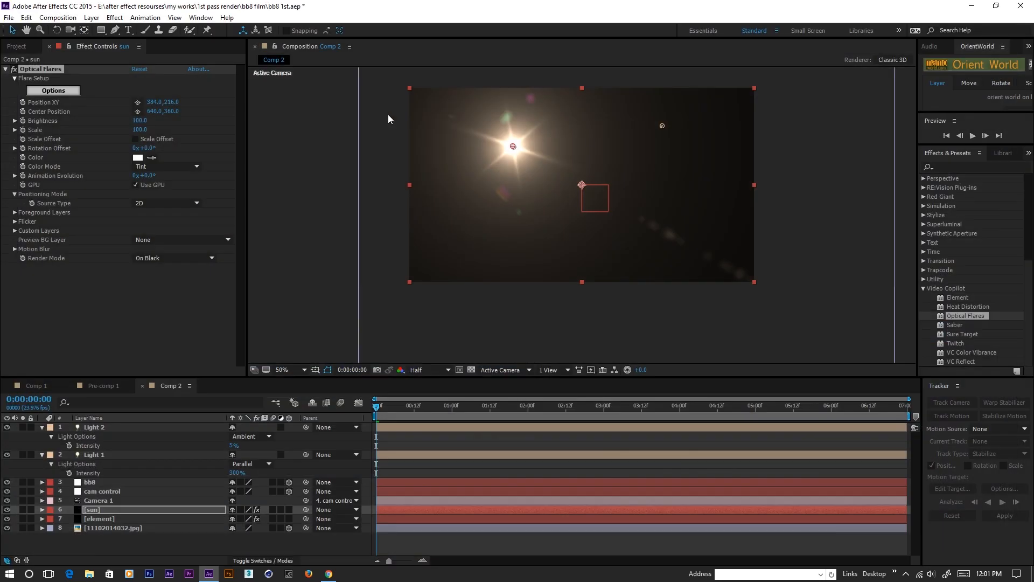
- Set the sun layer's blending mode to Add and its Optical Flares source type to Track Lights
left_click(248, 561)
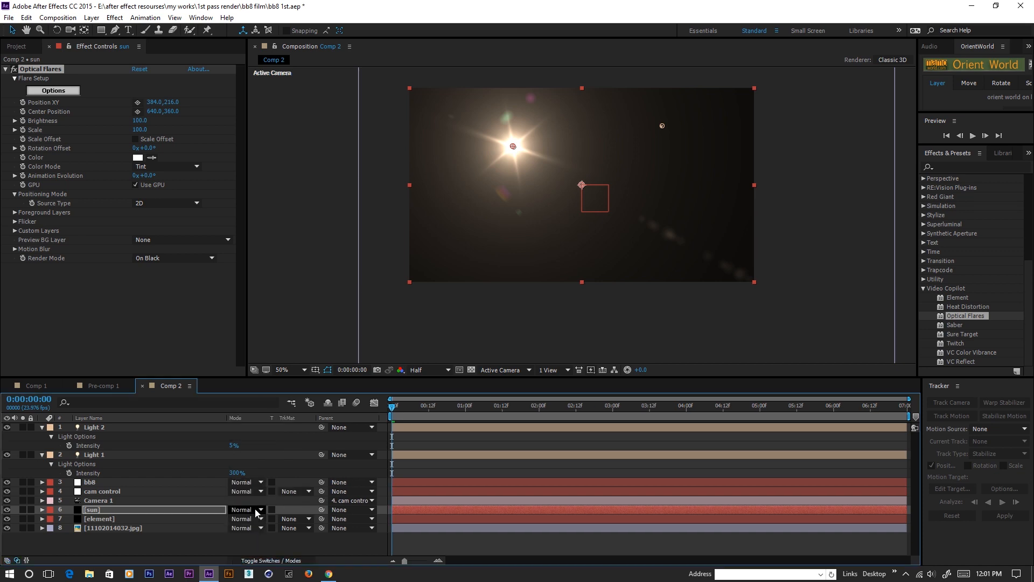
left_click(257, 510)
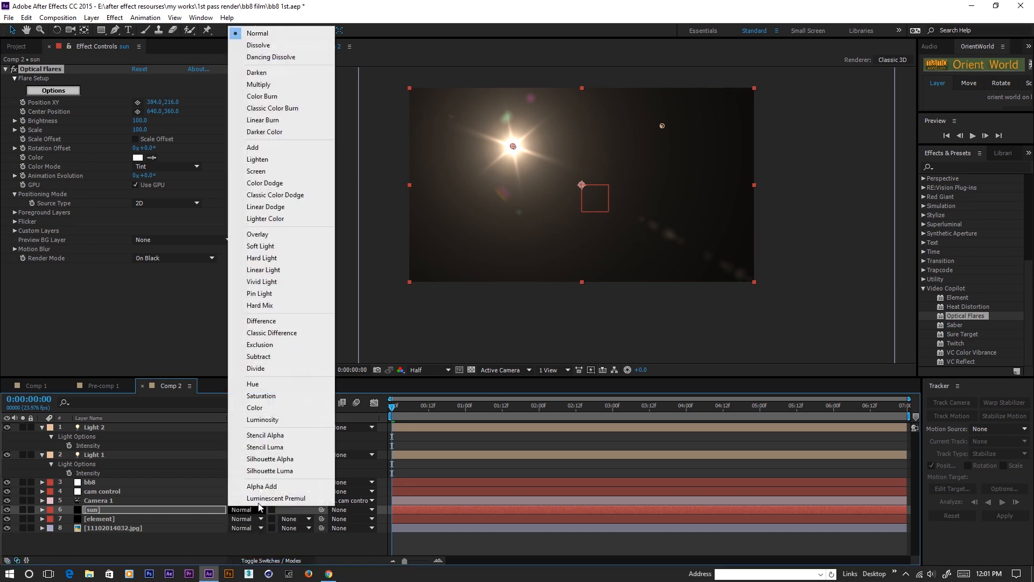
left_click(260, 151)
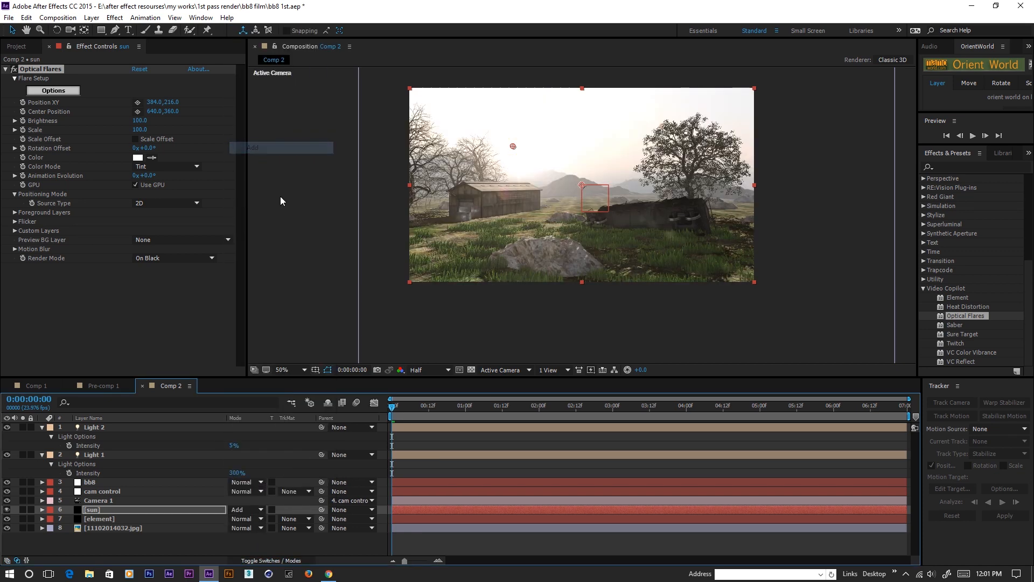
left_click(149, 203)
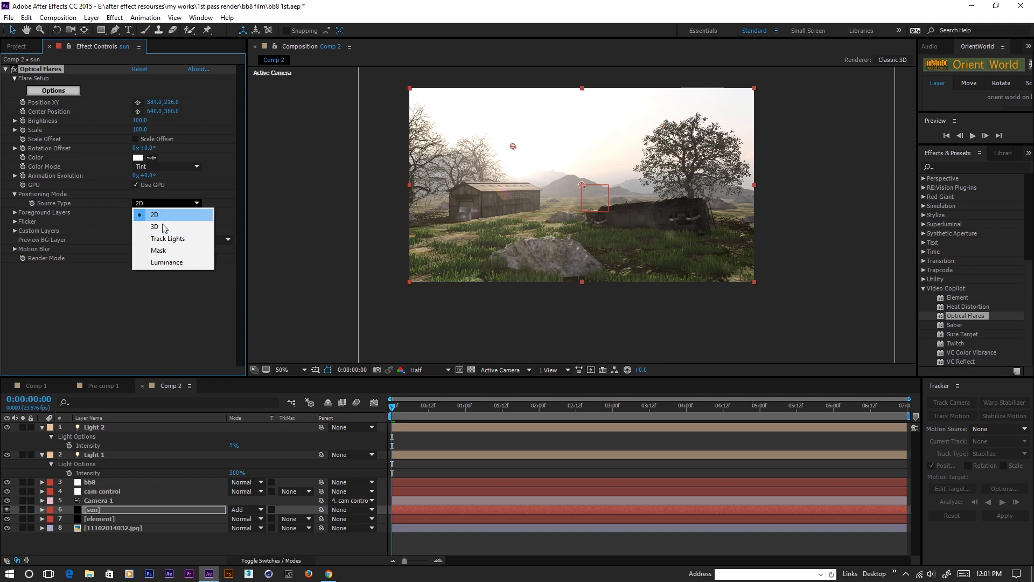
left_click(171, 239)
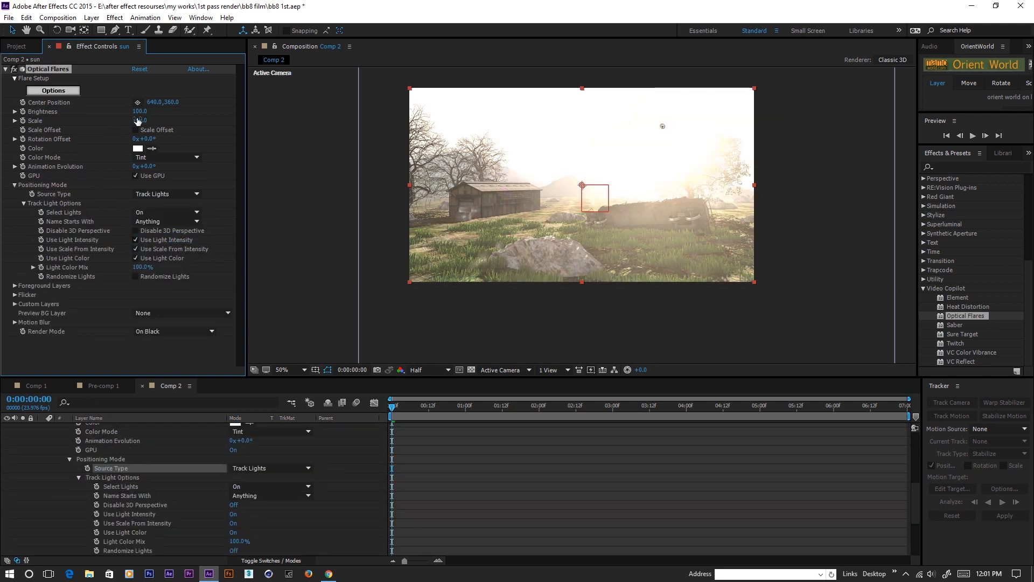
- Set the sun flare's scale to 33 and brightness to 80, checking it at several frames before returning to the first frame
left_click_drag(145, 123, 124, 134)
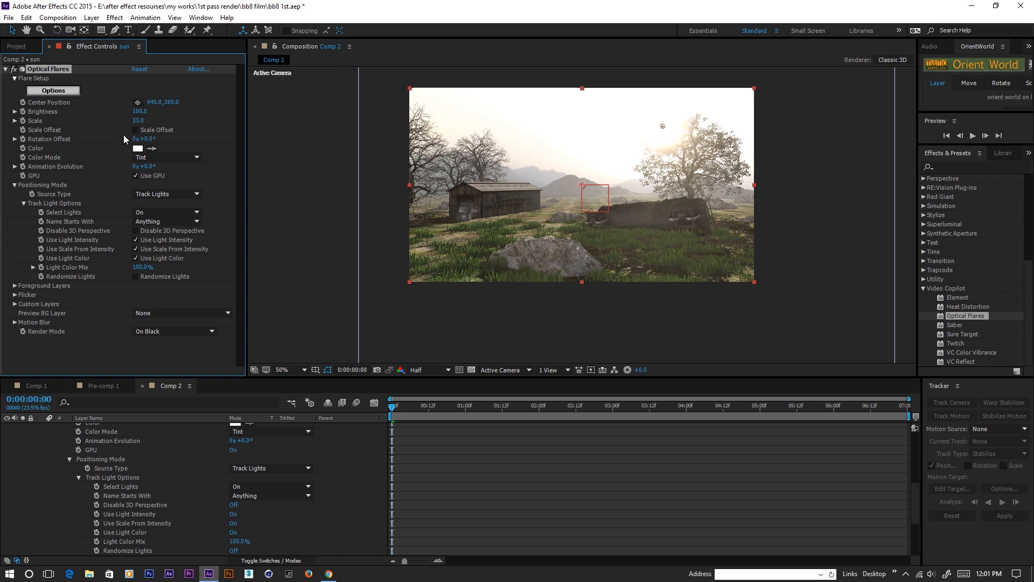
left_click_drag(405, 413, 728, 422)
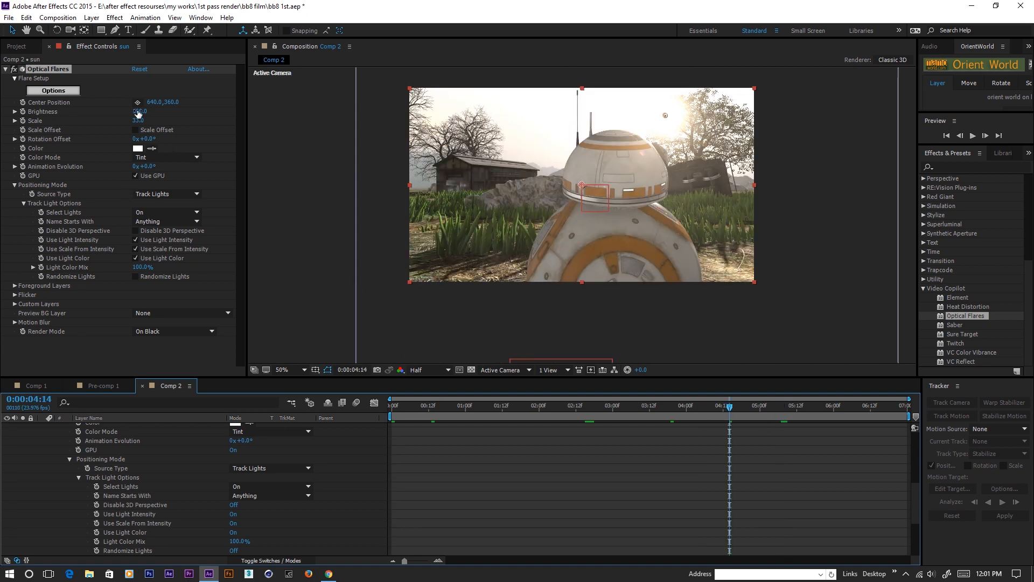
mouse_move(140, 113)
left_mouse_down()
mouse_move(123, 121)
mouse_move(135, 120)
left_mouse_up()
left_click_drag(767, 406, 366, 416)
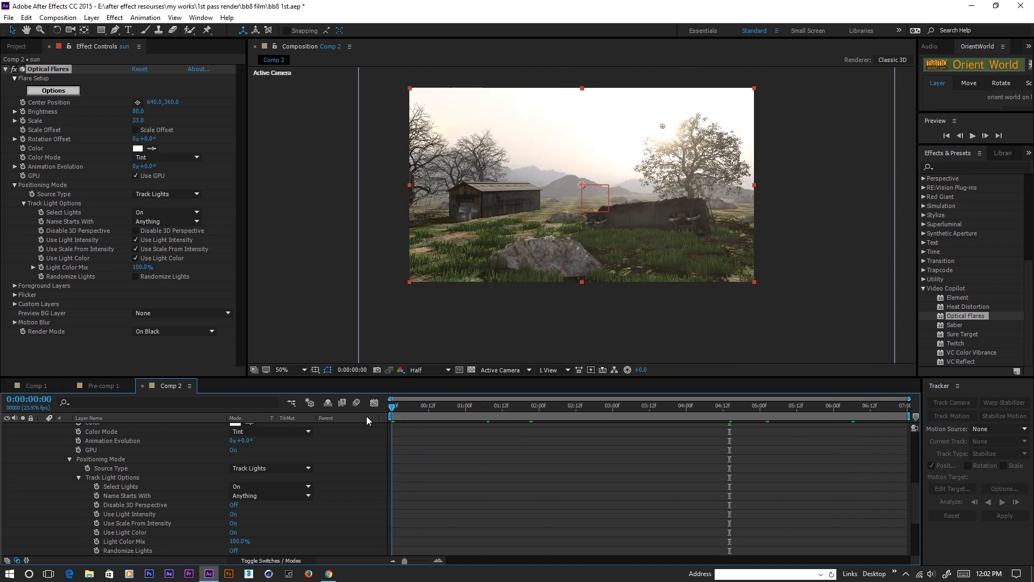
scroll(587, 202, "up", 2)
scroll(587, 201, "down", 2)
left_click(297, 172)
key("period")
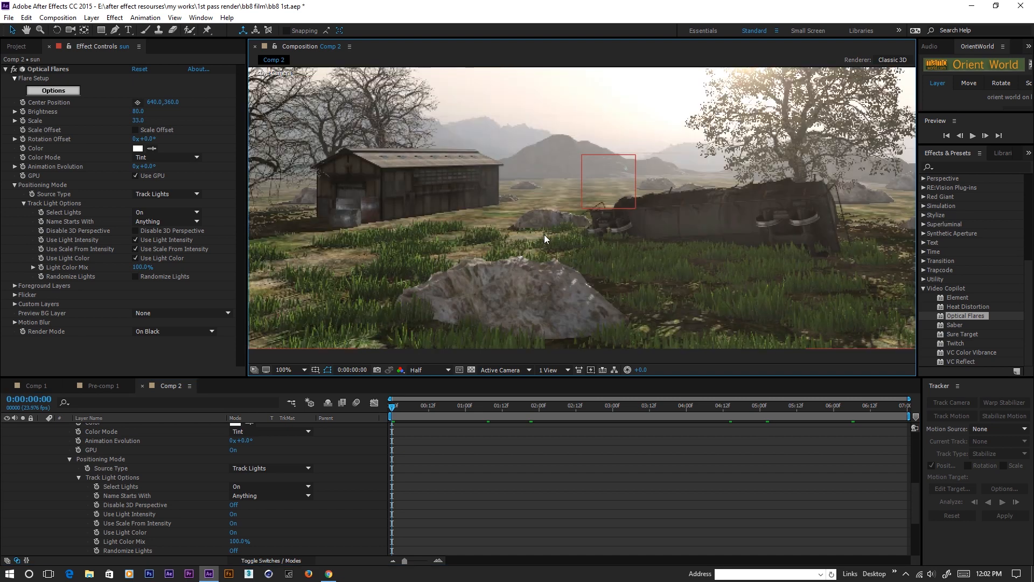
scroll(544, 235, "down", 1)
left_click_drag(416, 408, 360, 405)
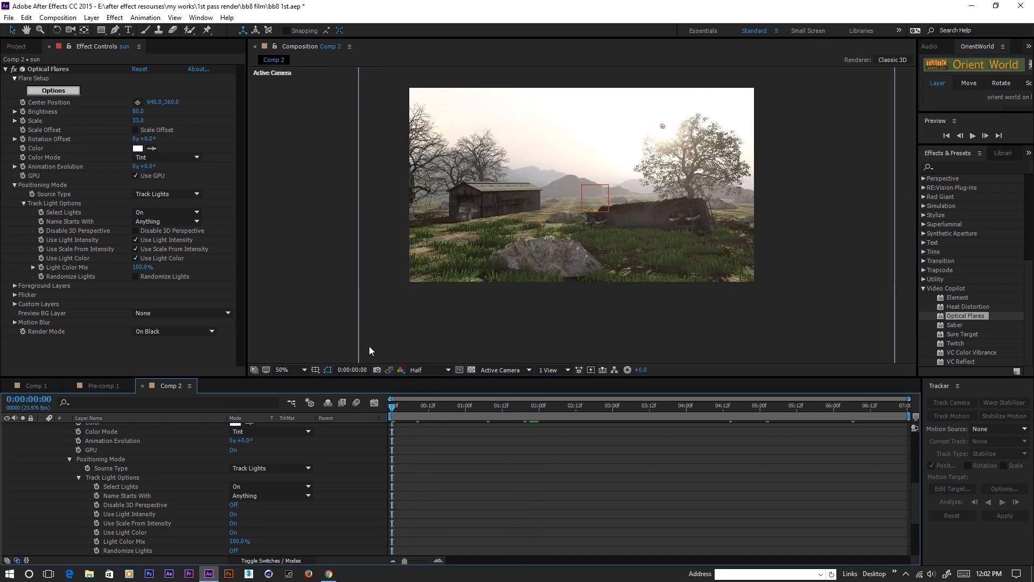
- Switch to Chrome to watch the opening seconds of the Element 3D BB8 Short film, and return to After Effects
left_click(328, 573)
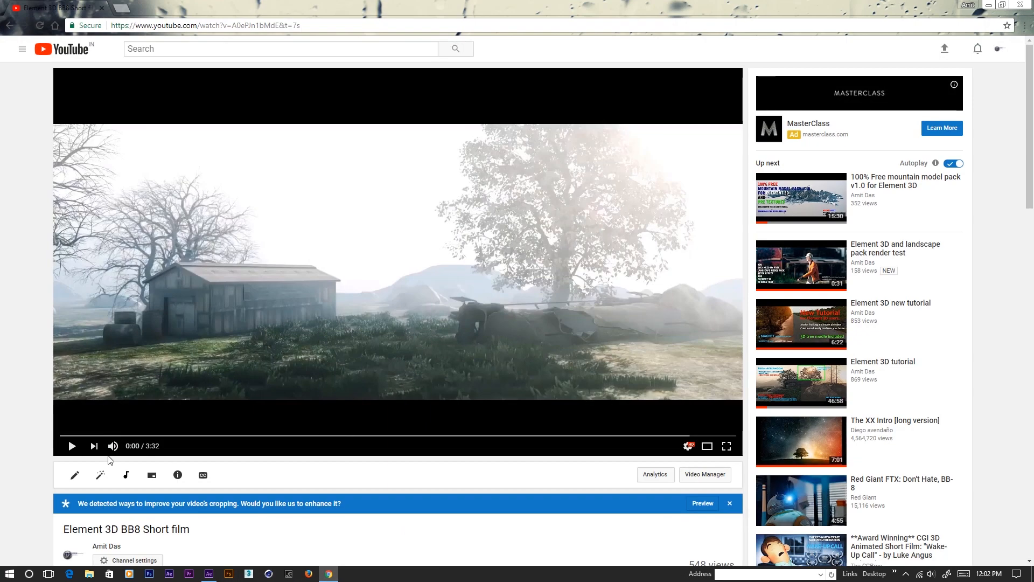
left_click(72, 445)
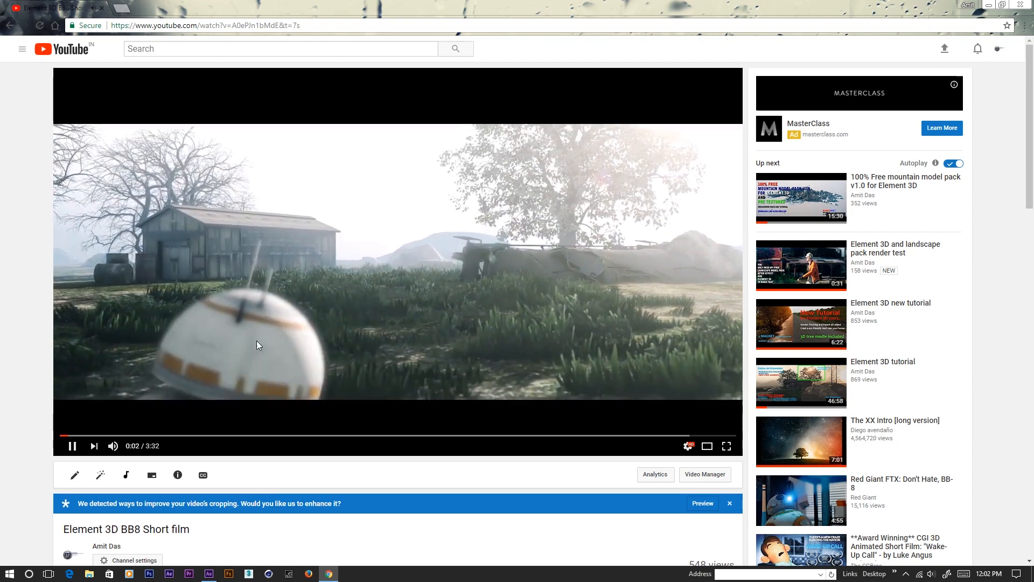
left_click(73, 446)
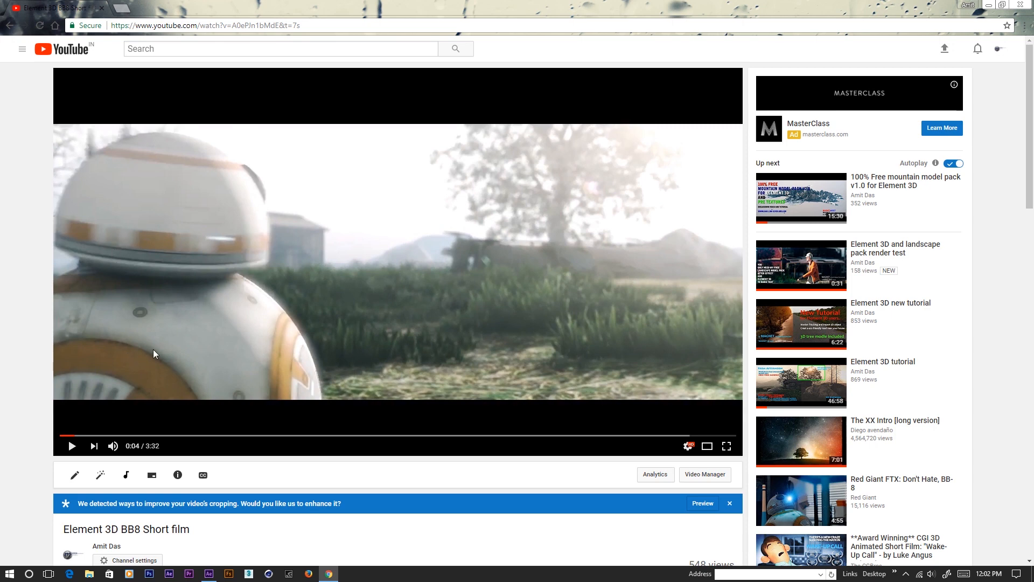
left_click(207, 575)
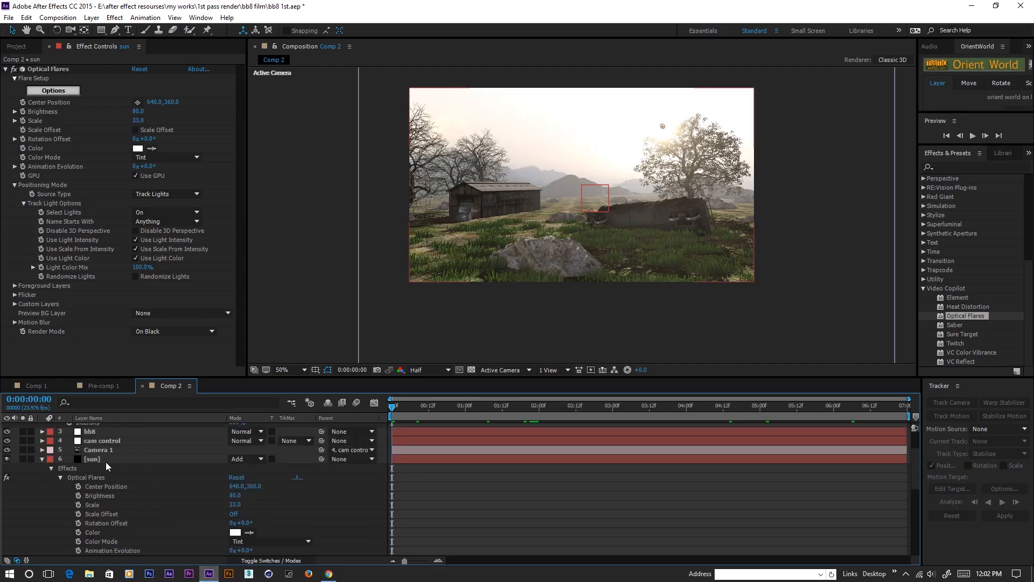
- Show the Camera 1 options and turn on Depth of Field, checking the blur up close in the scene
scroll(97, 464, "up", 3)
left_click(95, 502)
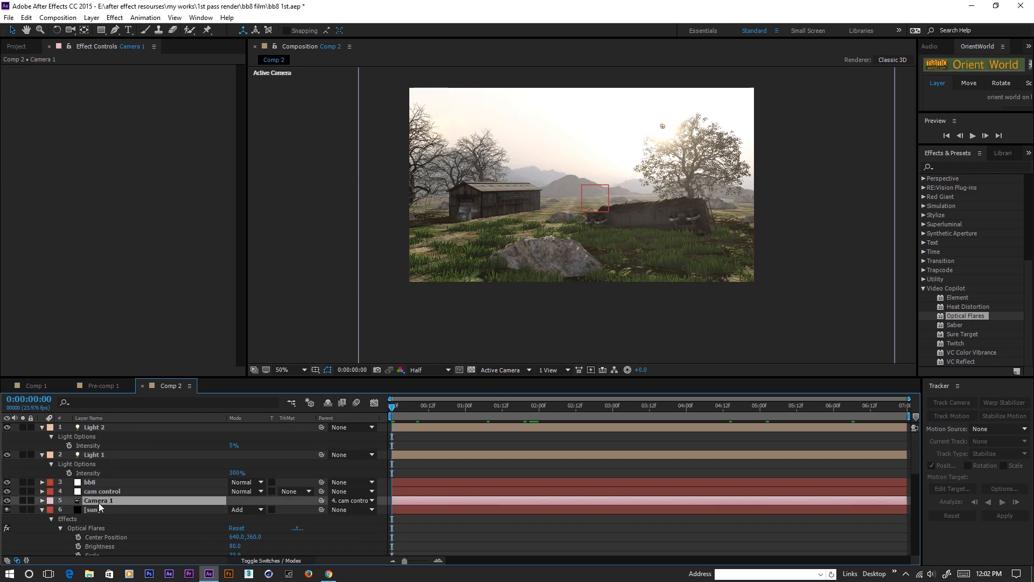
key("a")
key("a")
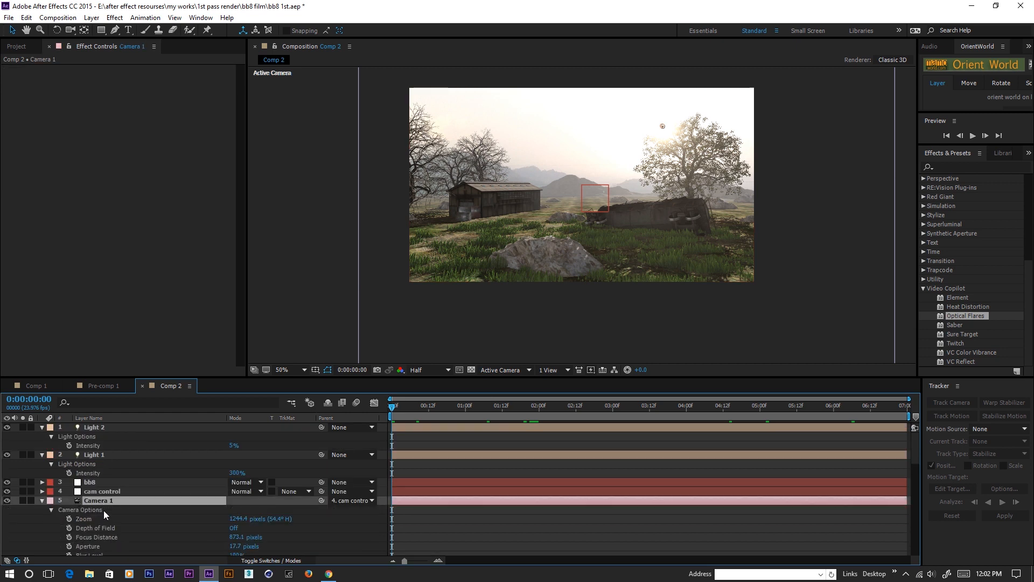
scroll(244, 497, "down", 1)
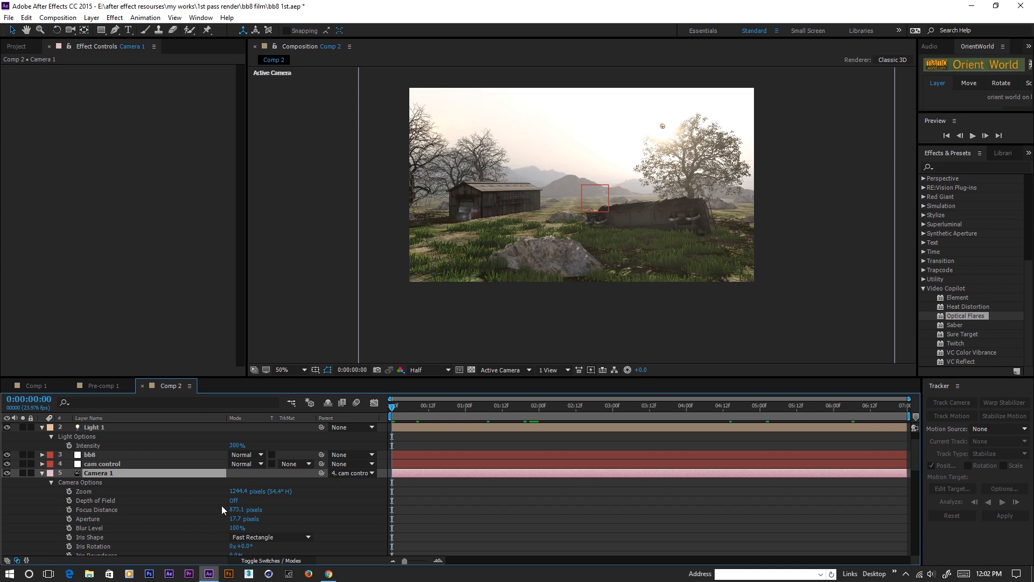
left_click(234, 502)
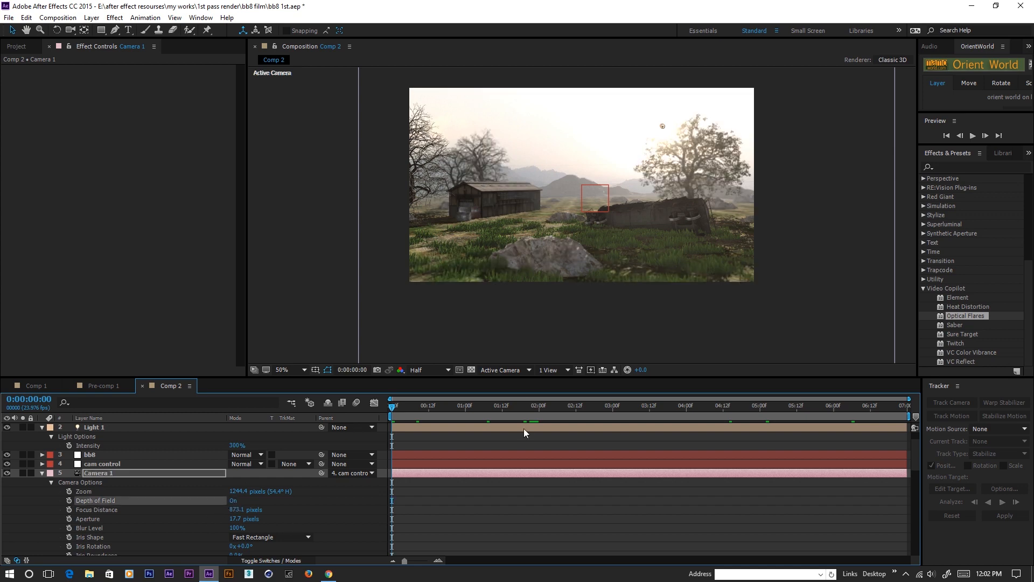
key("period")
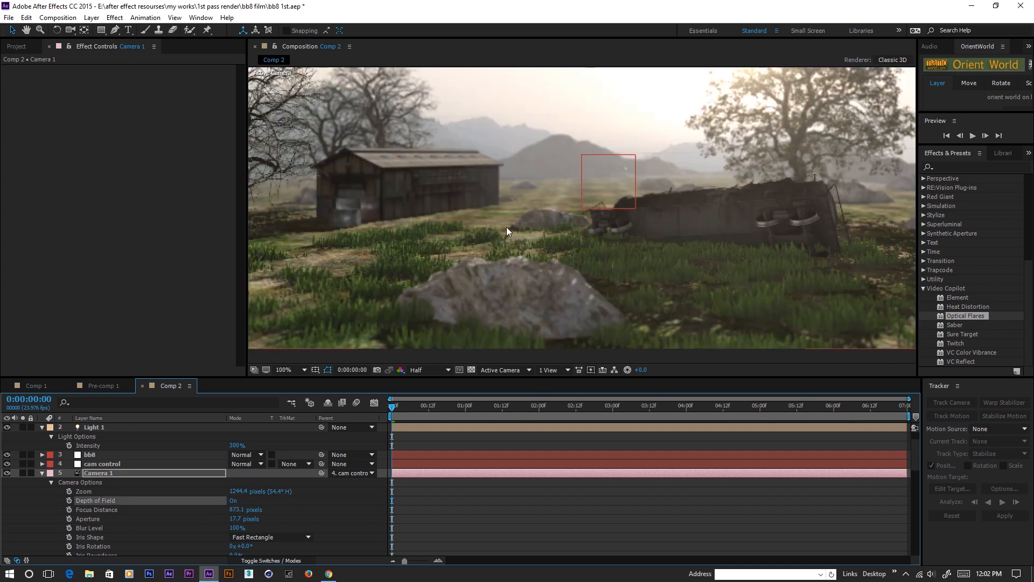
key("comma")
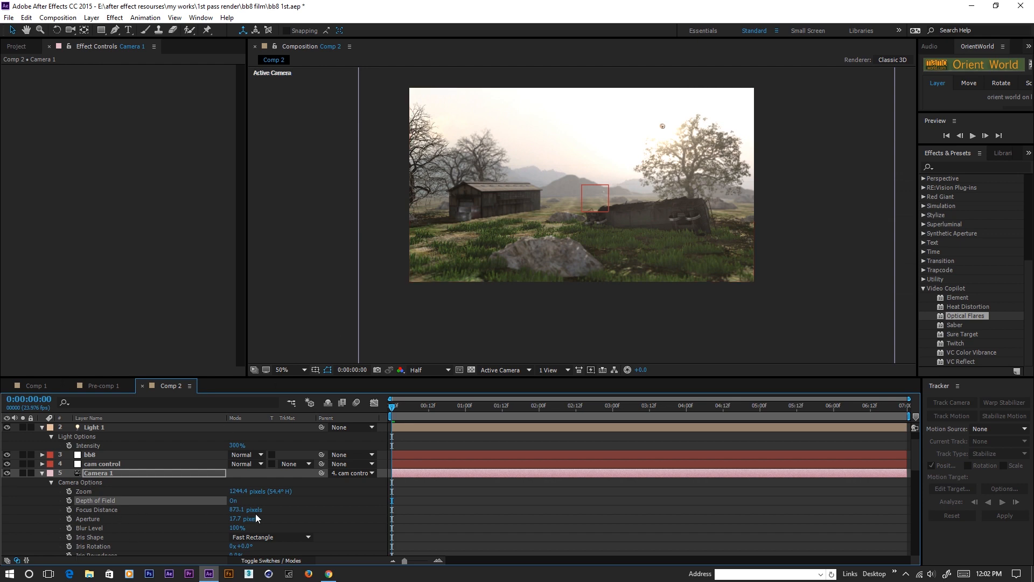
- Set Camera 1's focus distance to 1409.1 pixels and inspect the sharpness of the barn and background
left_click_drag(230, 509, 266, 510)
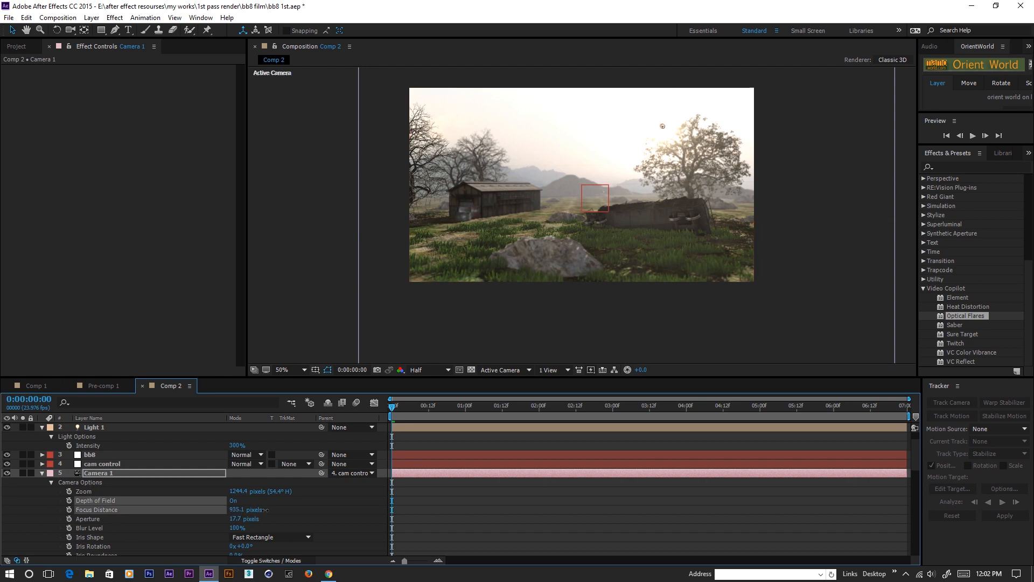
left_click_drag(369, 523, 514, 515)
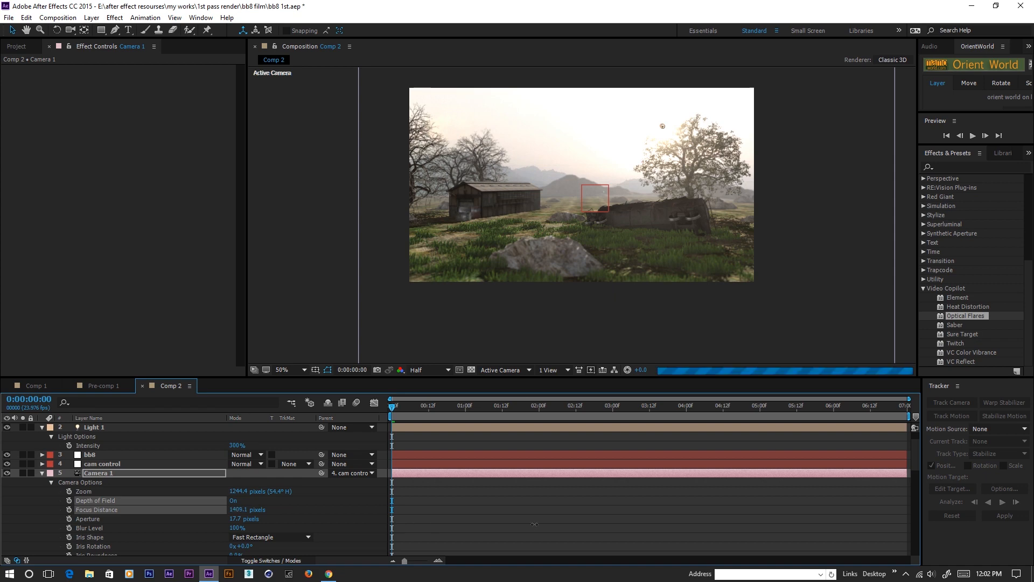
scroll(465, 202, "up", 2)
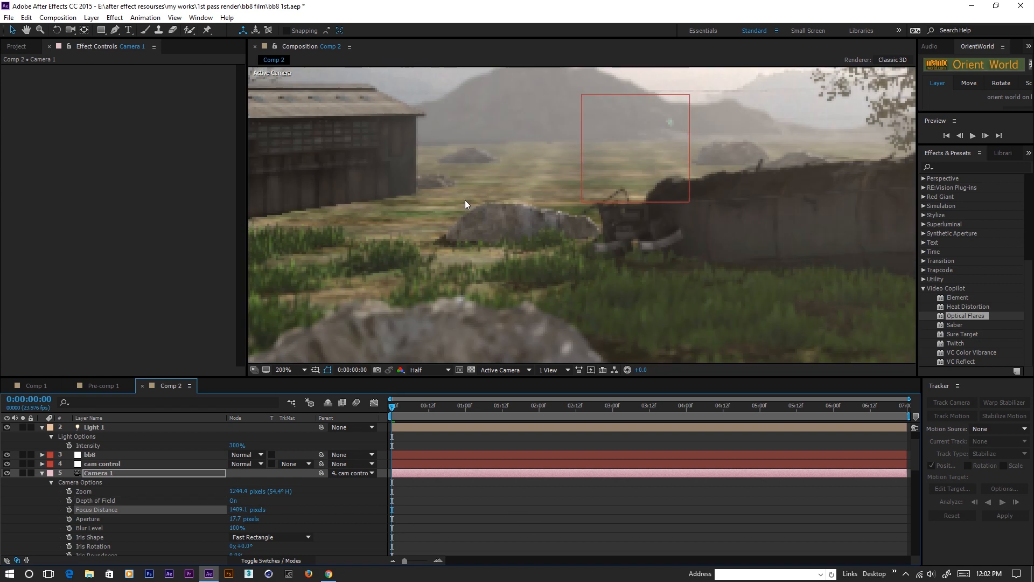
scroll(466, 201, "down", 1)
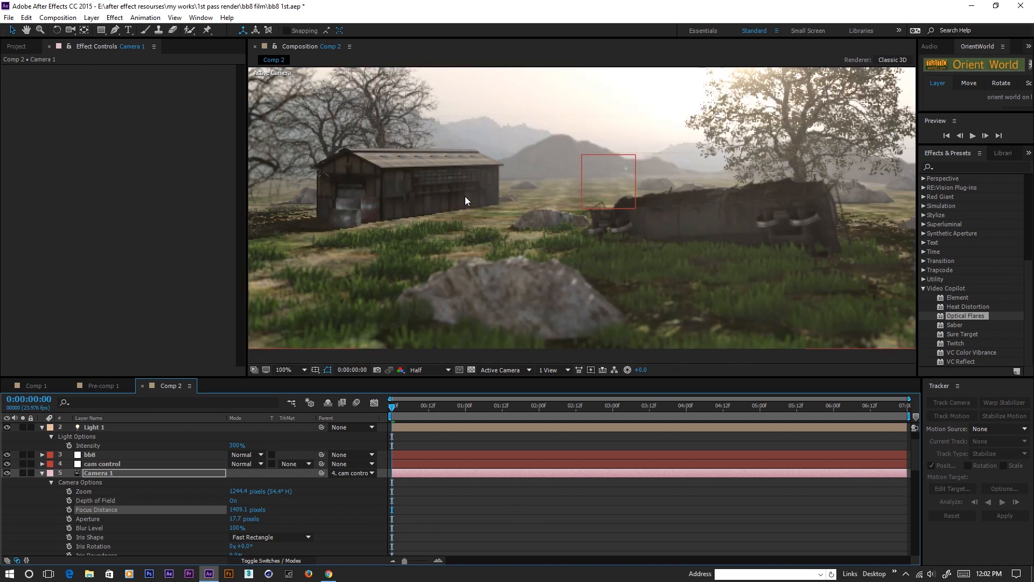
- Keyframe Camera 1's focus distance at the first frame and add a second keyframe at 0:00:02:04
left_click(69, 509)
left_click_drag(399, 406, 581, 413)
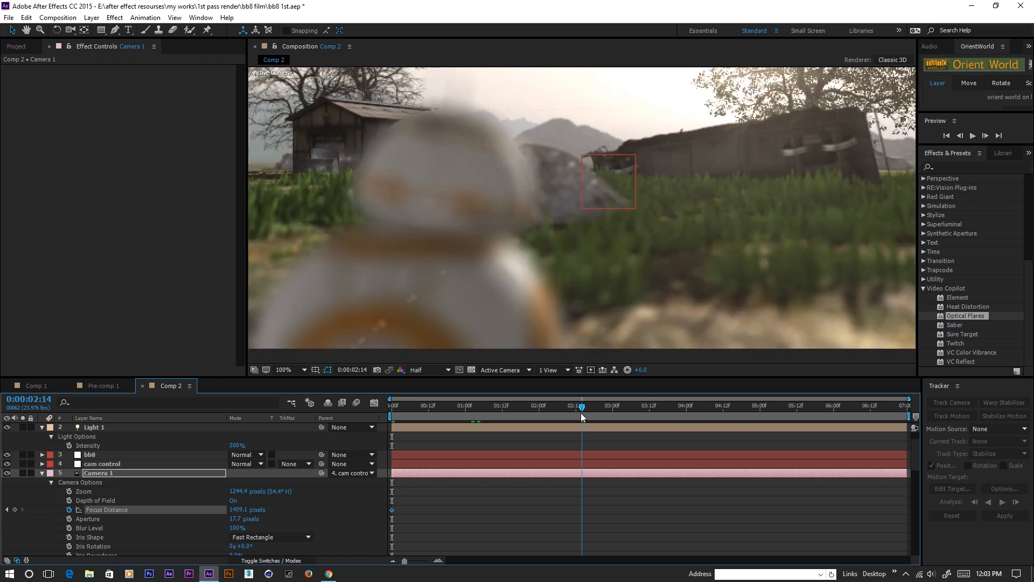
left_click_drag(581, 412, 551, 423)
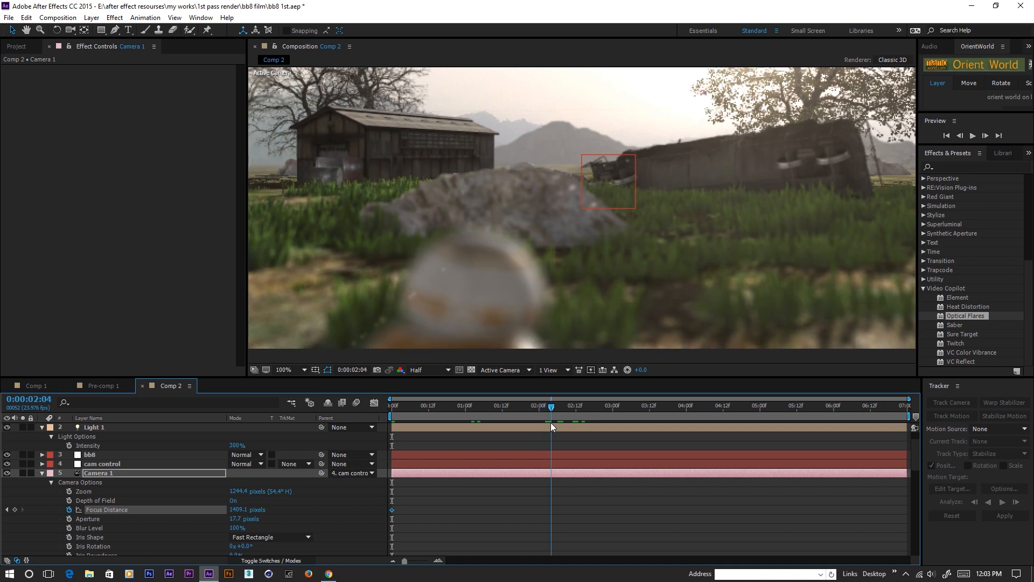
left_click(15, 510)
- At 0:00:02:20, set the focus distance to 67 pixels to bring BB-8 into focus
left_click_drag(551, 410, 602, 414)
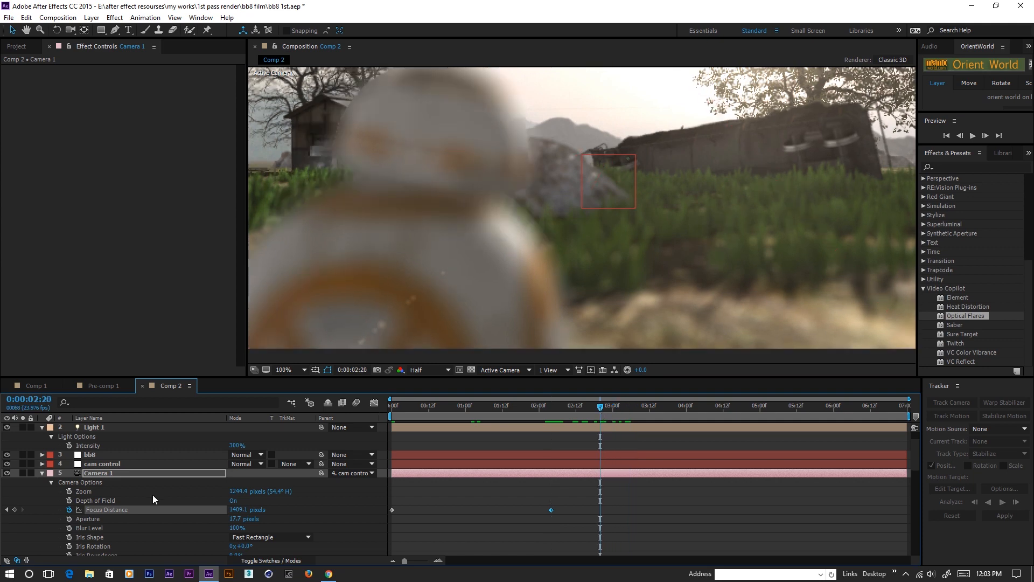
left_click_drag(222, 515, 174, 523)
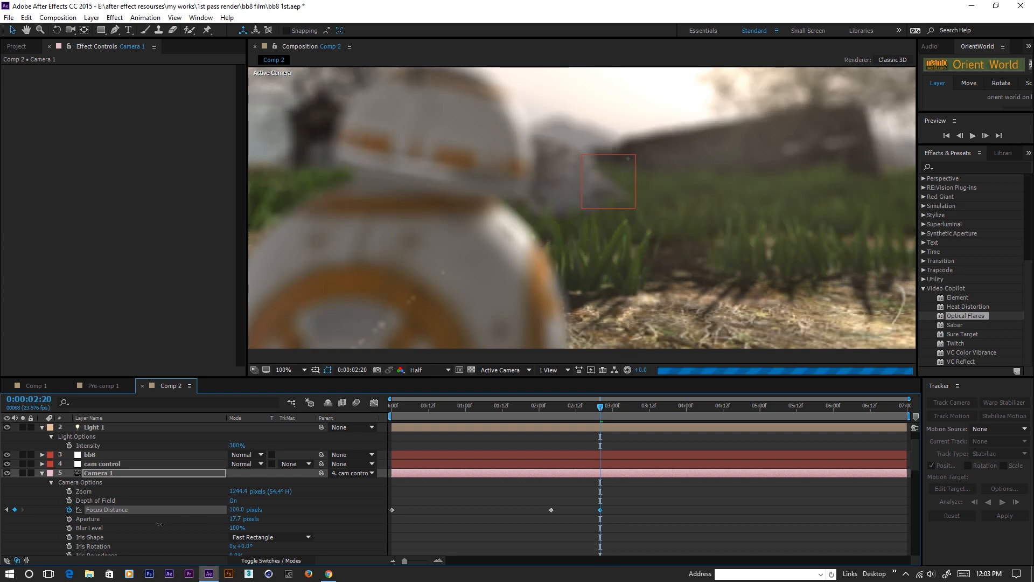
left_click_drag(160, 524, 146, 528)
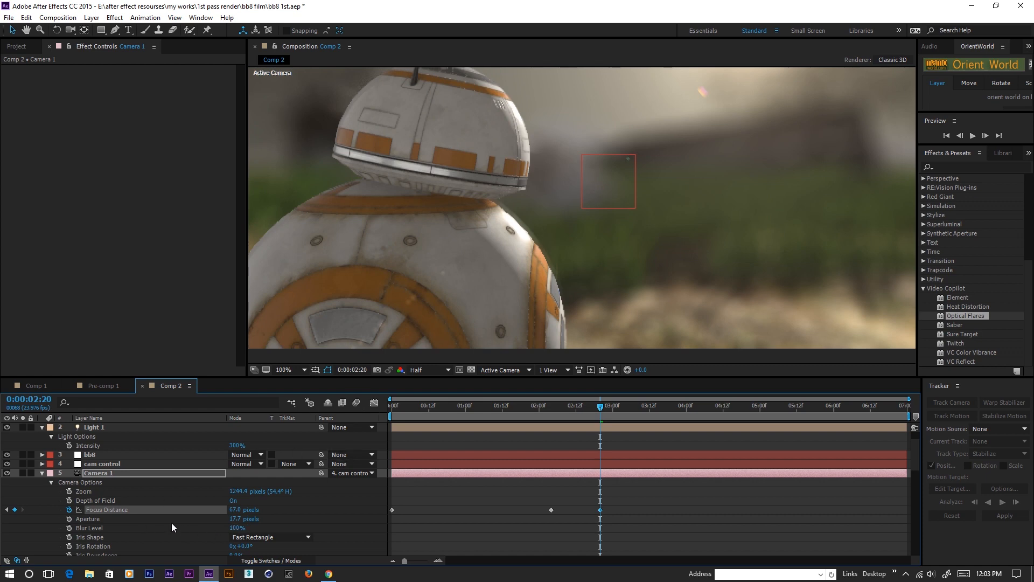
- Set Camera 1's aperture to 5 pixels and its iris shape to Pentagon
left_click(236, 520)
type("5")
key("Return")
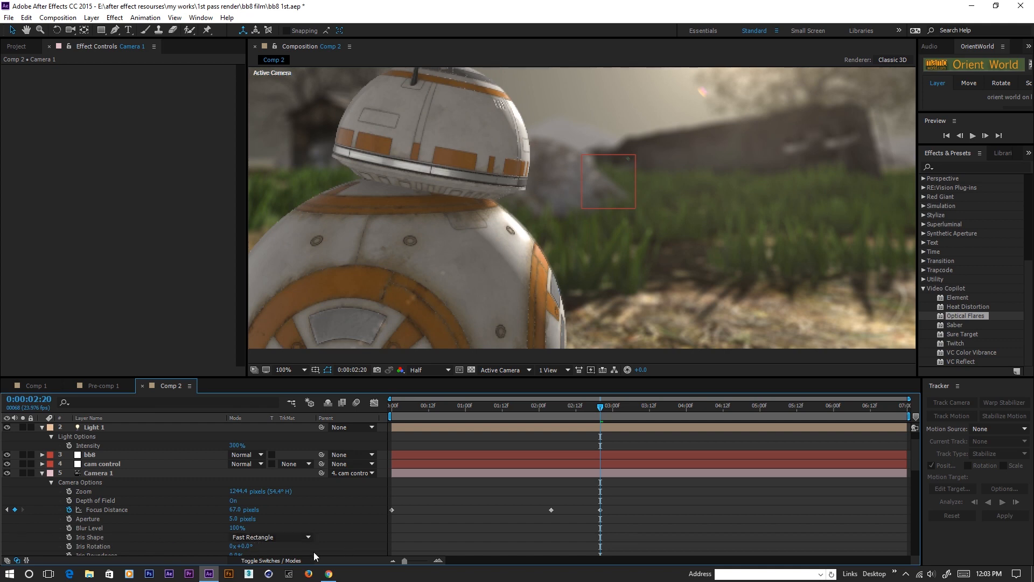
left_click(273, 537)
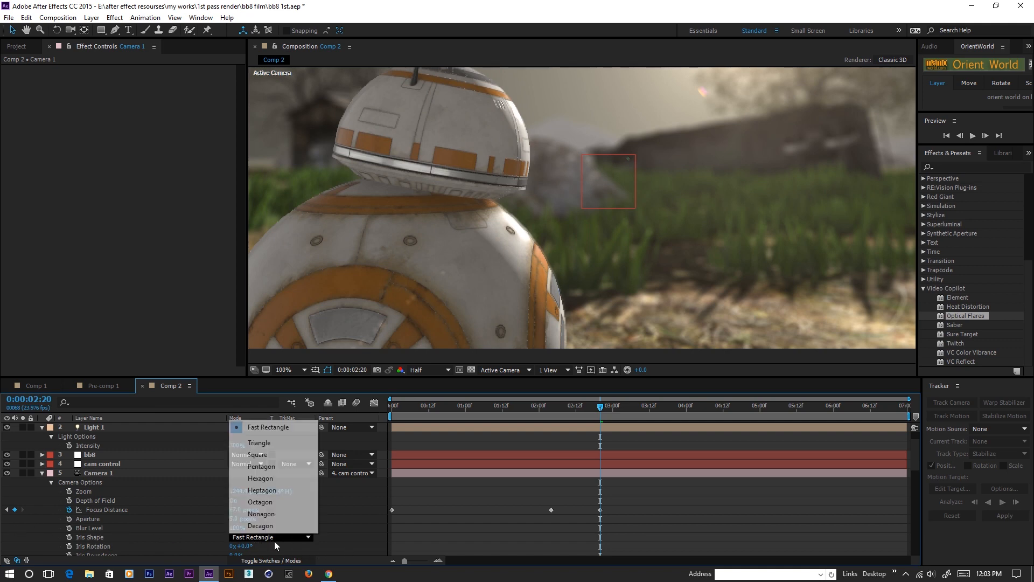
left_click(271, 468)
scroll(501, 243, "down", 2)
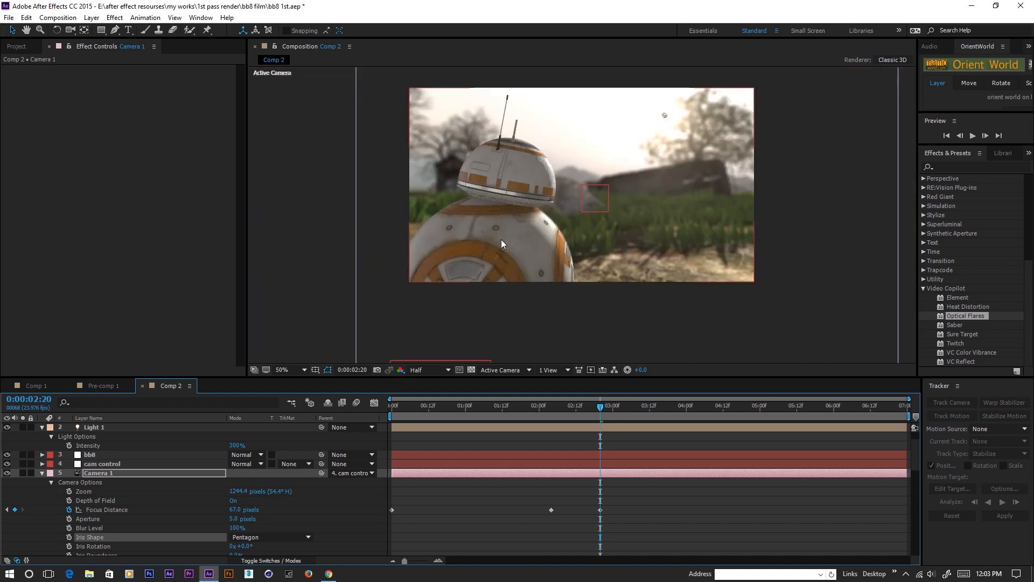
scroll(501, 238, "up", 1)
scroll(501, 234, "down", 1)
- Set Camera 1's highlight threshold to 0.3400 and highlight gain to 3.0
scroll(199, 496, "down", 3)
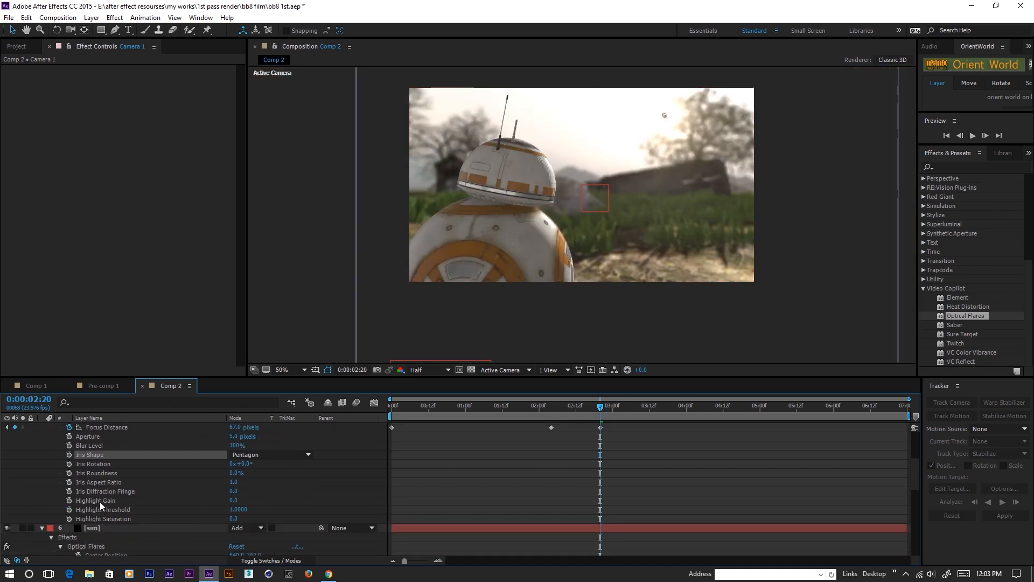
mouse_move(240, 510)
left_mouse_down()
mouse_move(216, 513)
mouse_move(251, 504)
left_mouse_up()
left_click_drag(601, 409, 602, 409)
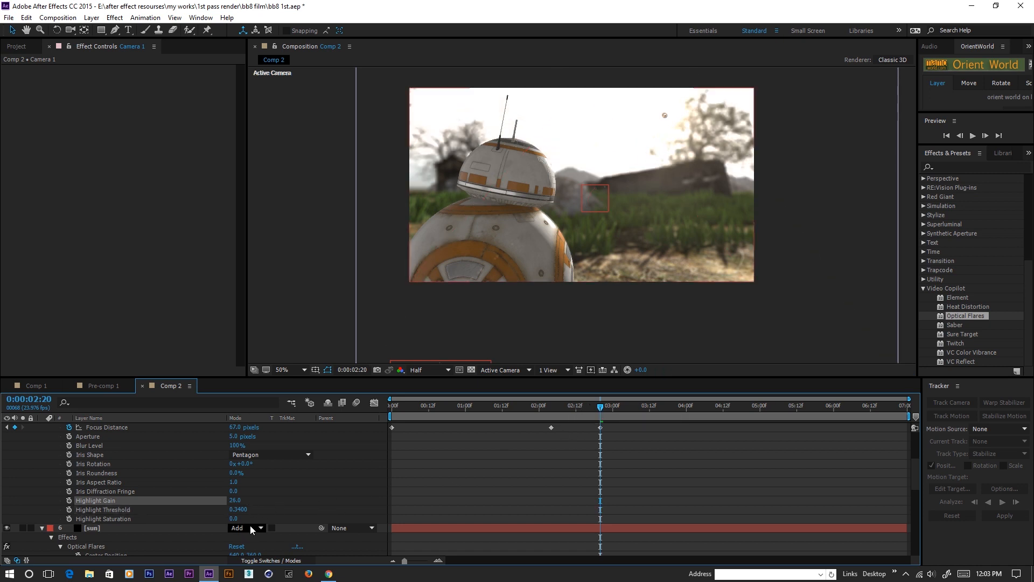
left_click_drag(235, 501, 231, 501)
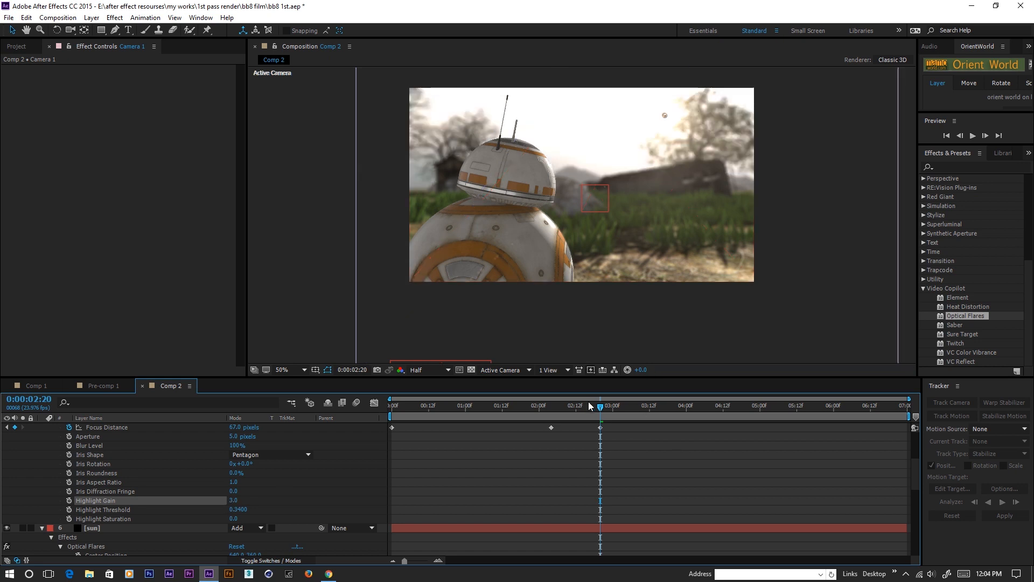
- Apply Easy Ease to all three of Camera 1's focus distance keyframes
scroll(562, 451, "up", 1)
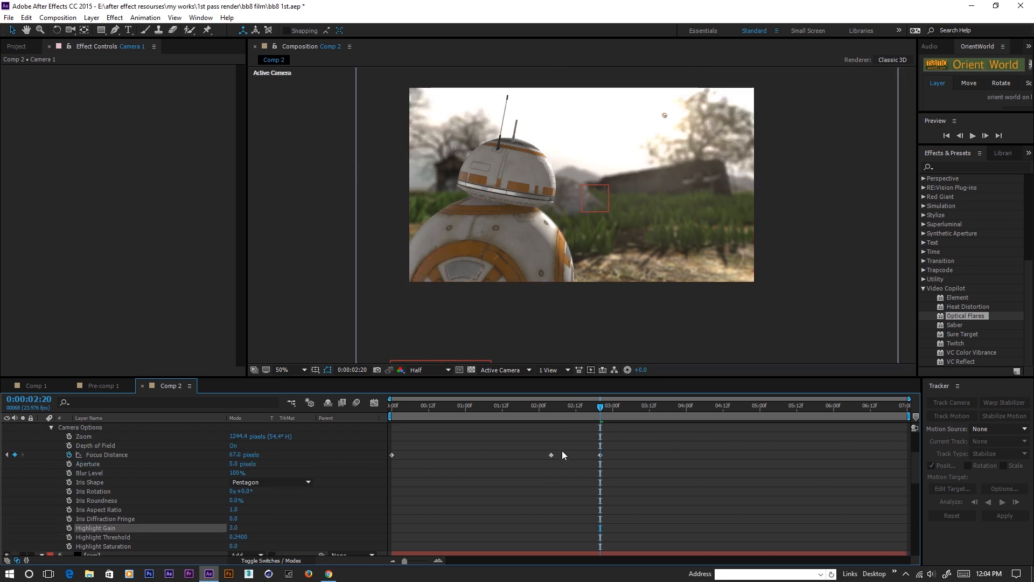
left_click_drag(617, 444, 384, 474)
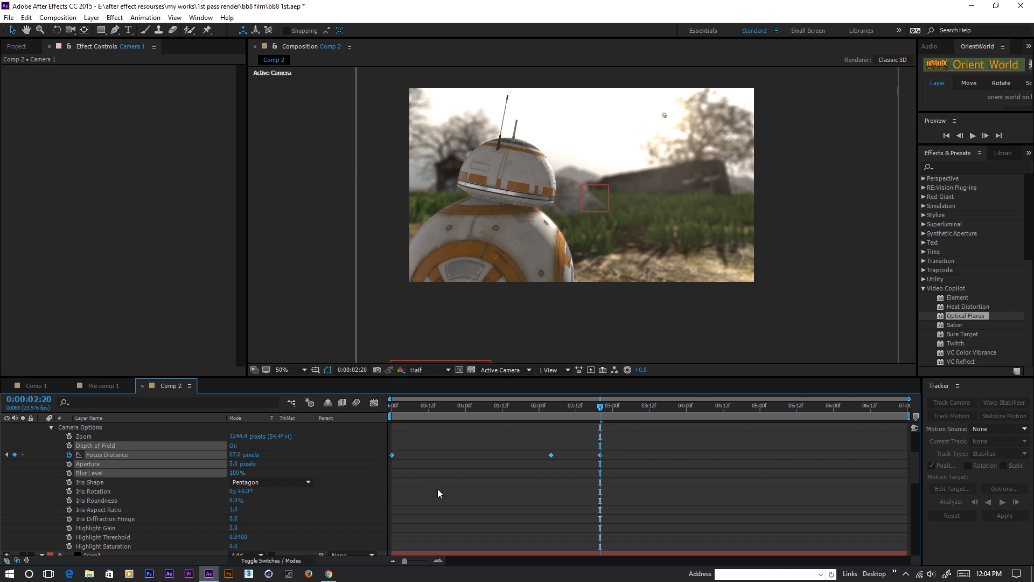
key("F9")
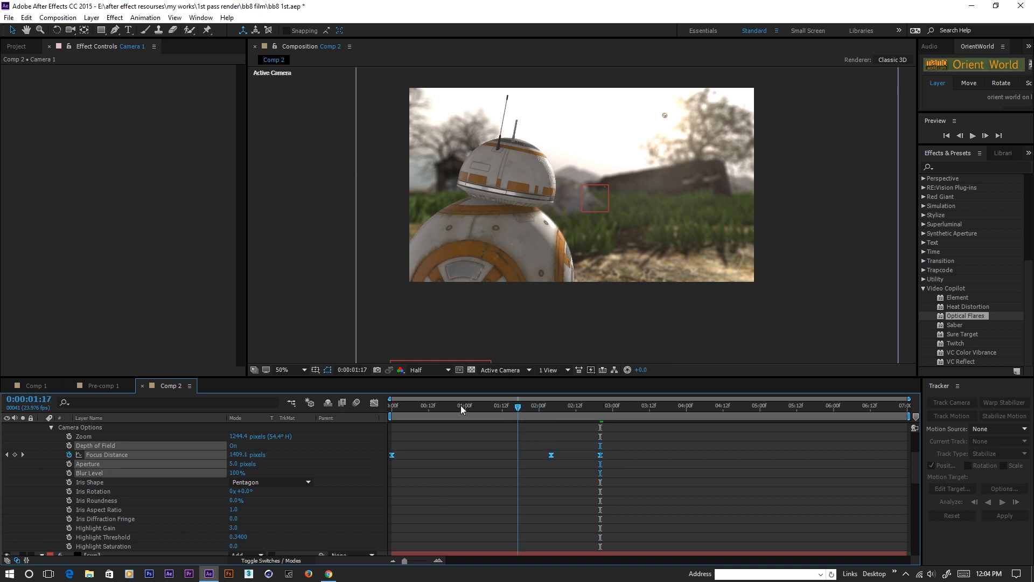
- Preview the animation from the first frame and check the focus shift onto BB-8
key("Home")
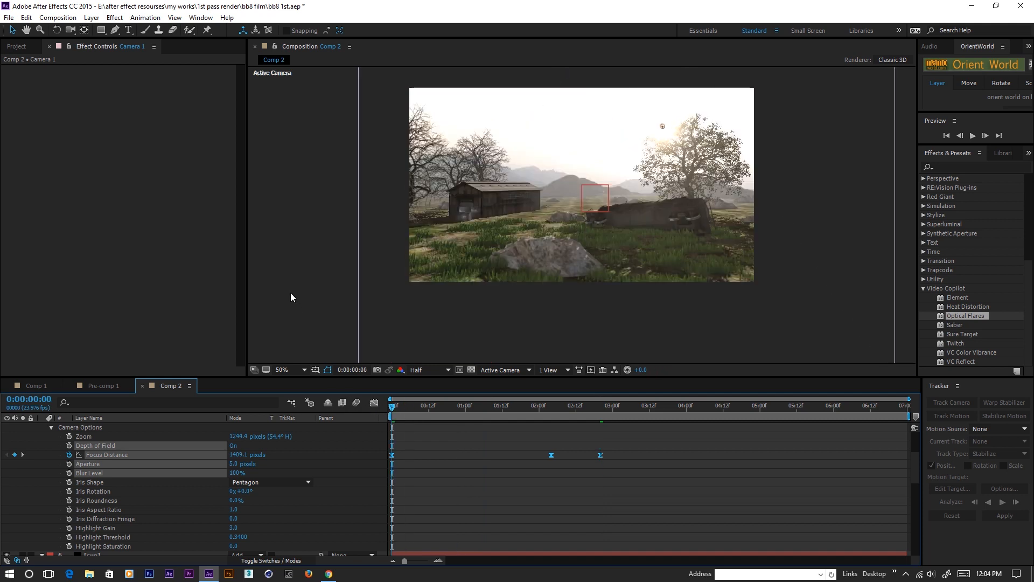
key("space")
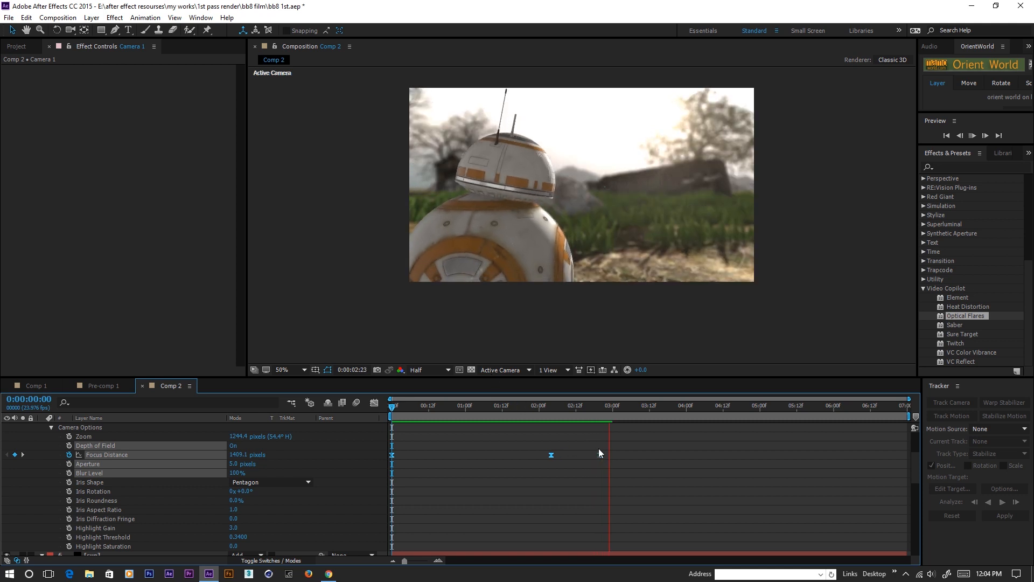
left_click_drag(613, 407, 585, 409)
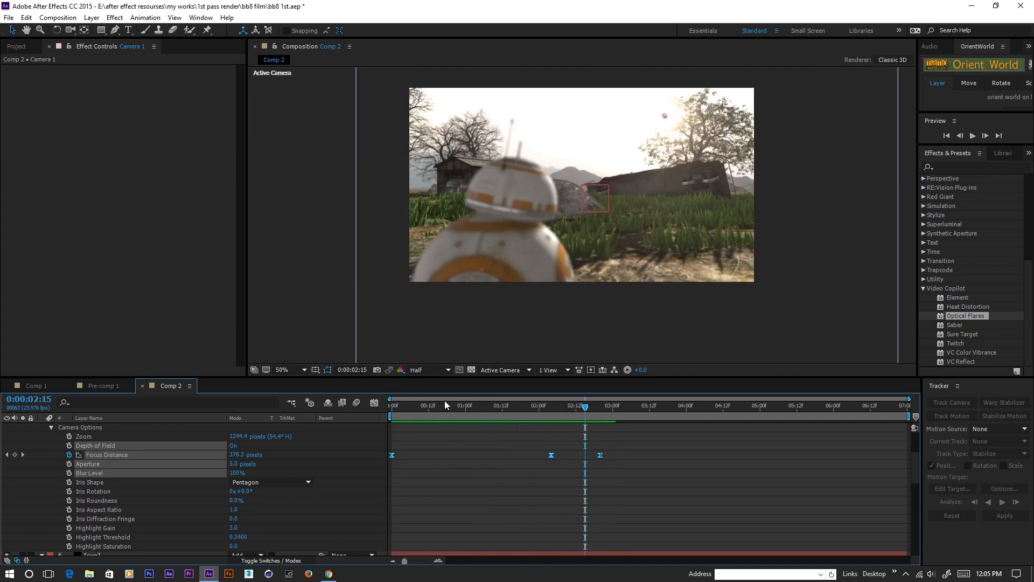
left_click_drag(447, 412, 373, 415)
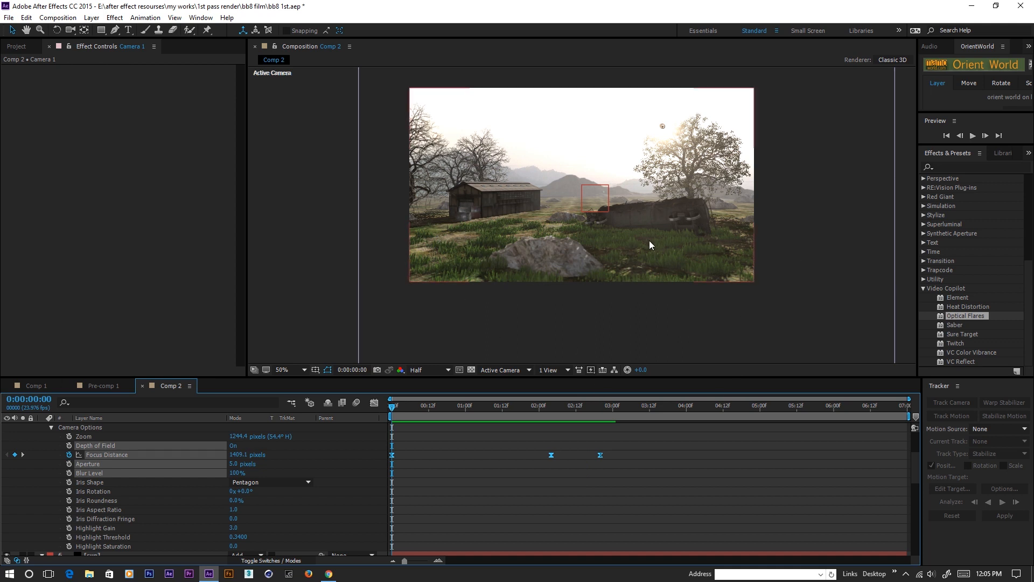
left_click_drag(490, 406, 578, 410)
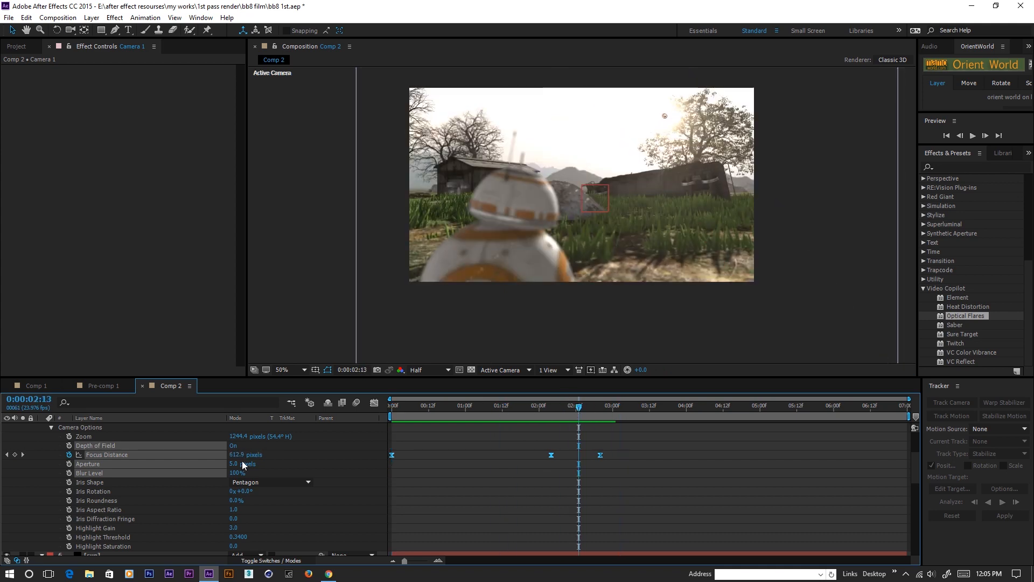
- Collapse the expanded properties of the Camera 1, sun, Light 1 and Light 2 layers
scroll(34, 429, "up", 3)
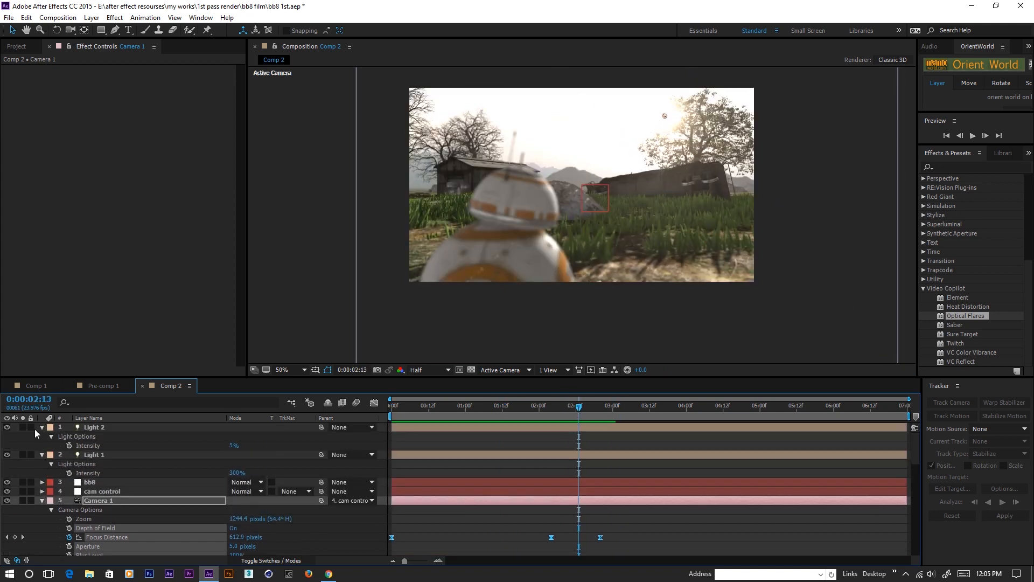
left_click(42, 501)
left_click(42, 510)
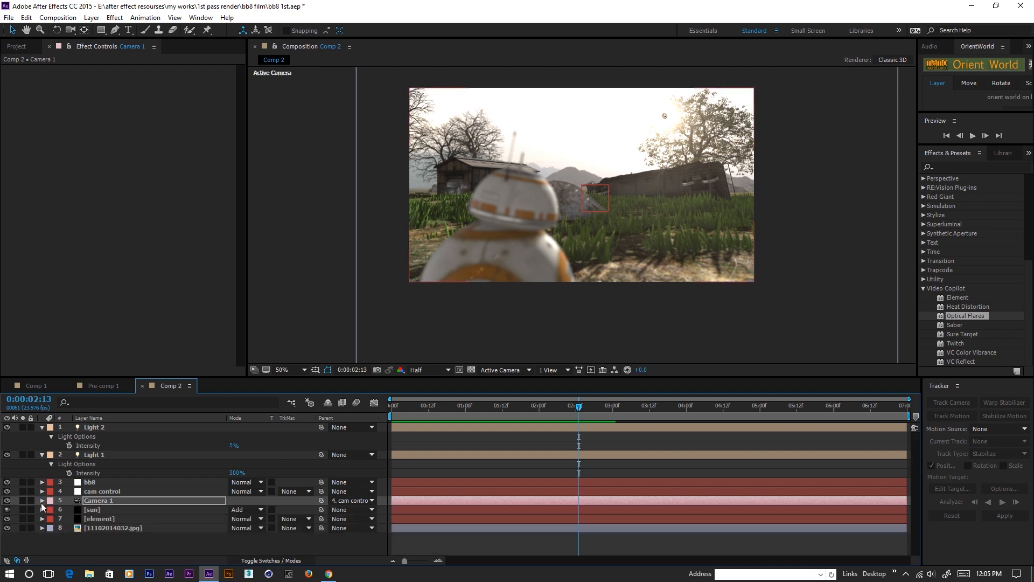
left_click(42, 455)
left_click(42, 427)
- Pre-compose all layers of Comp 2 into Pre-comp 2, moving all attributes into the new composition
left_click_drag(132, 498, 95, 424)
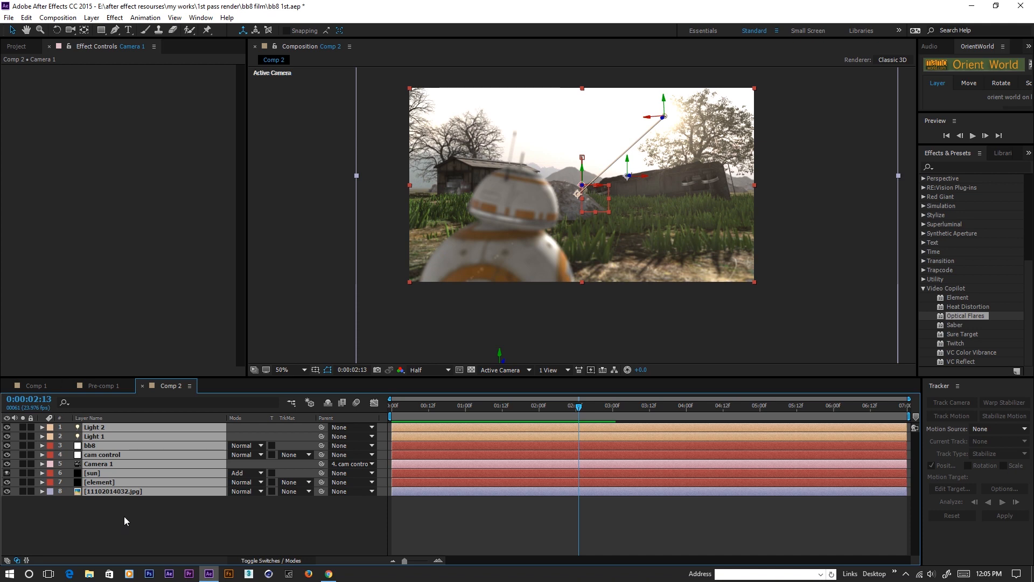
left_click(89, 19)
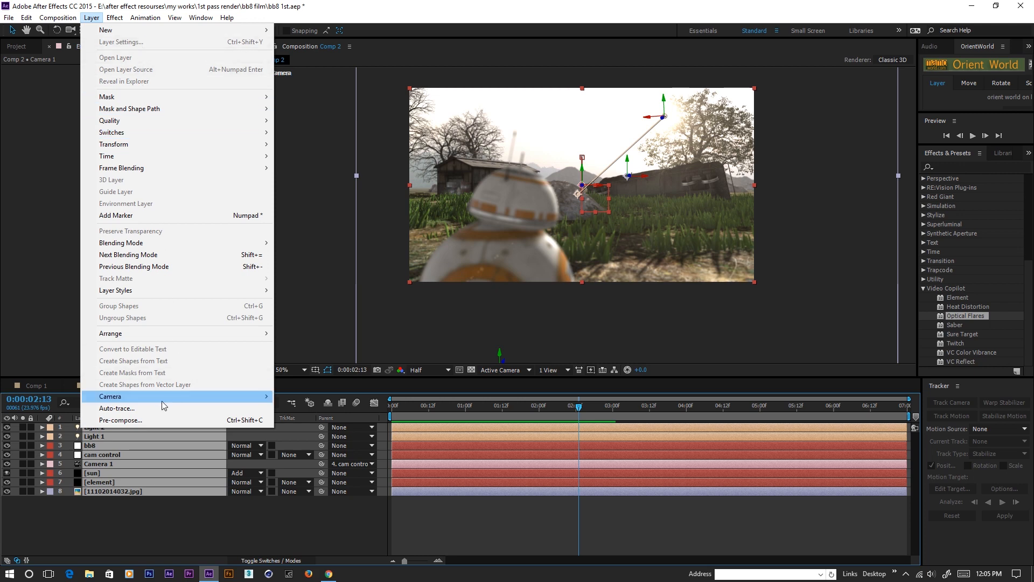
left_click(136, 420)
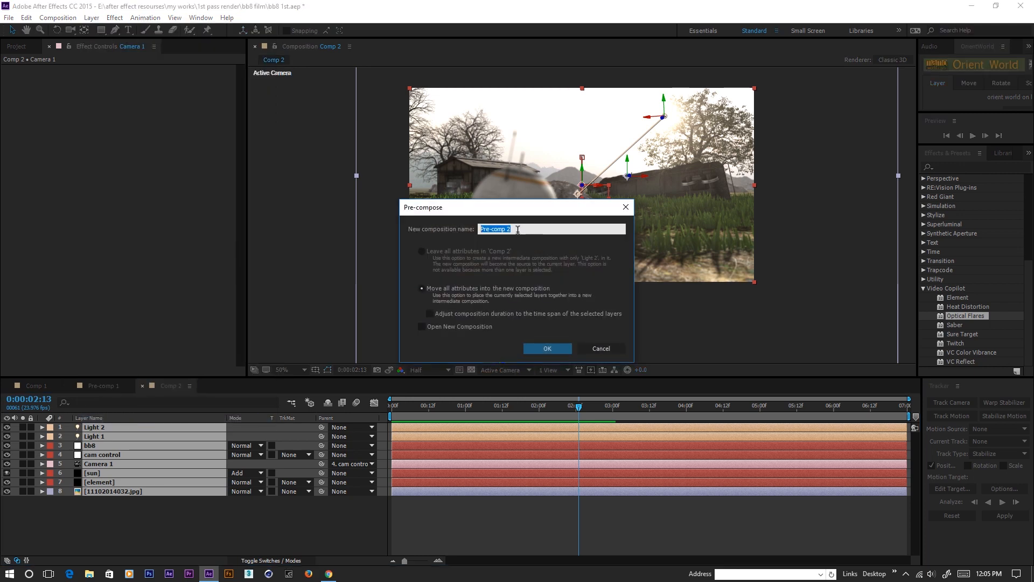
left_click(556, 350)
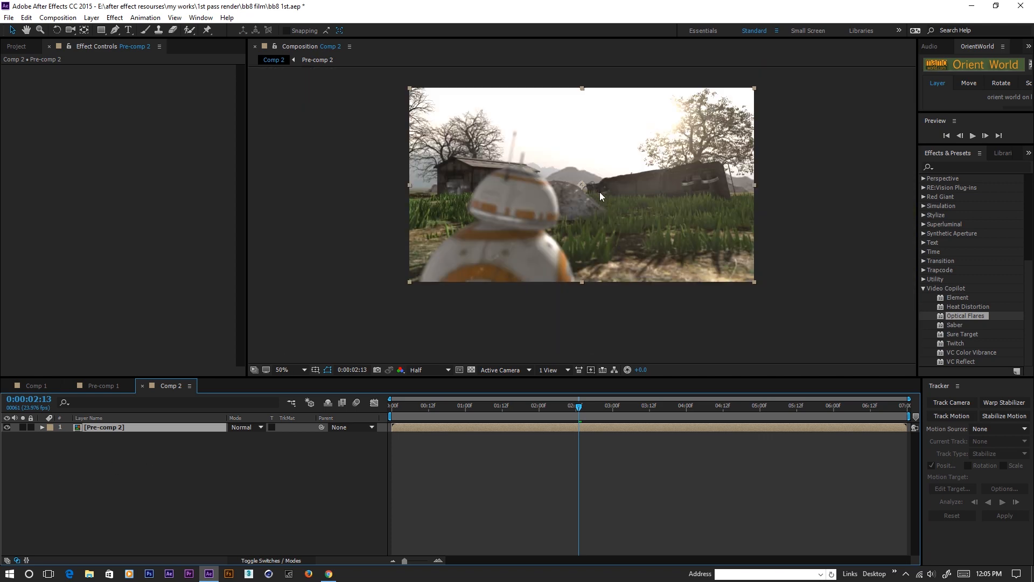
- Return to the first frame, search the effects and presets for "asp", and add an adjustment layer above Pre-comp 2
left_click_drag(474, 415, 390, 409)
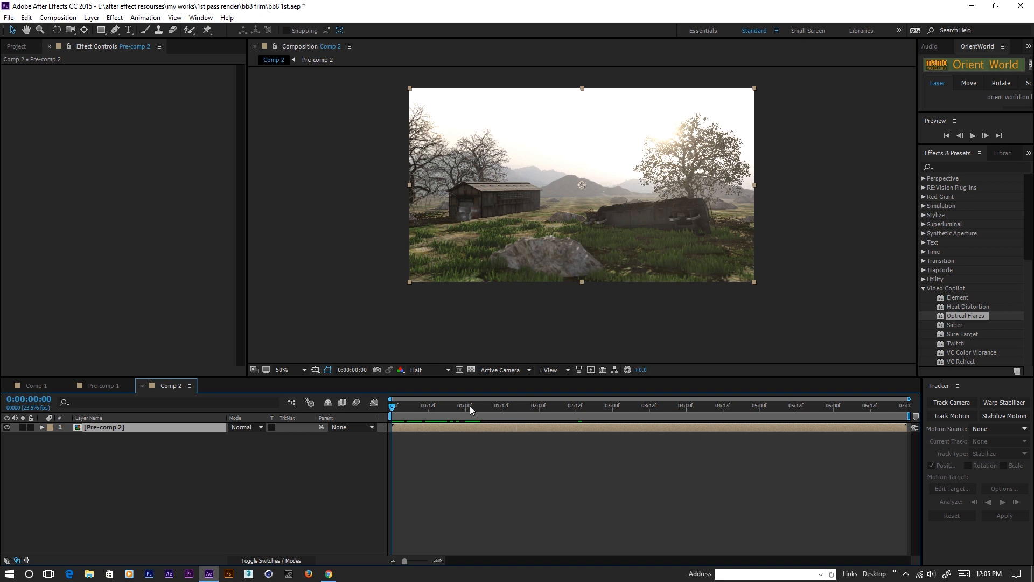
left_click(955, 166)
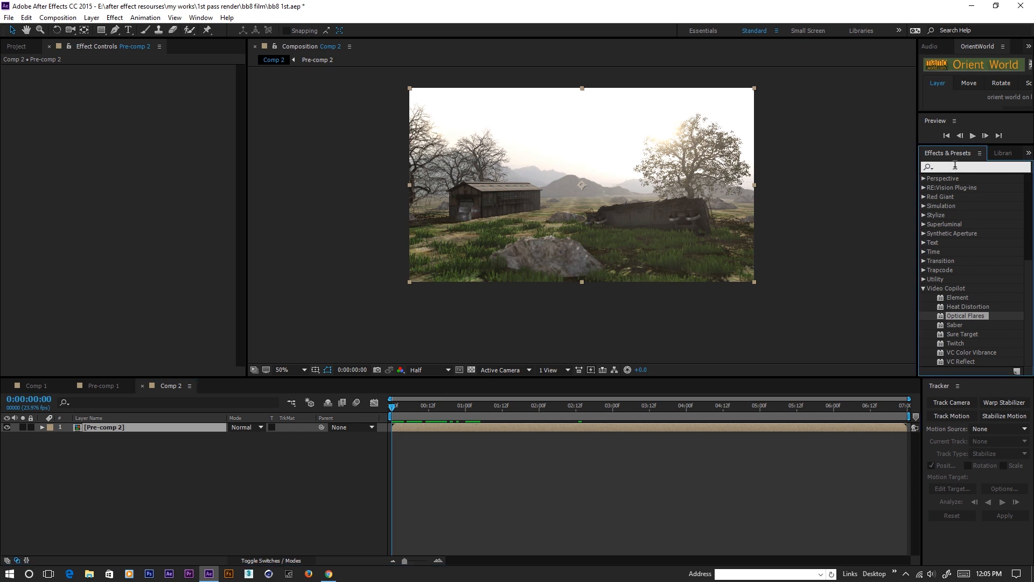
type("asp")
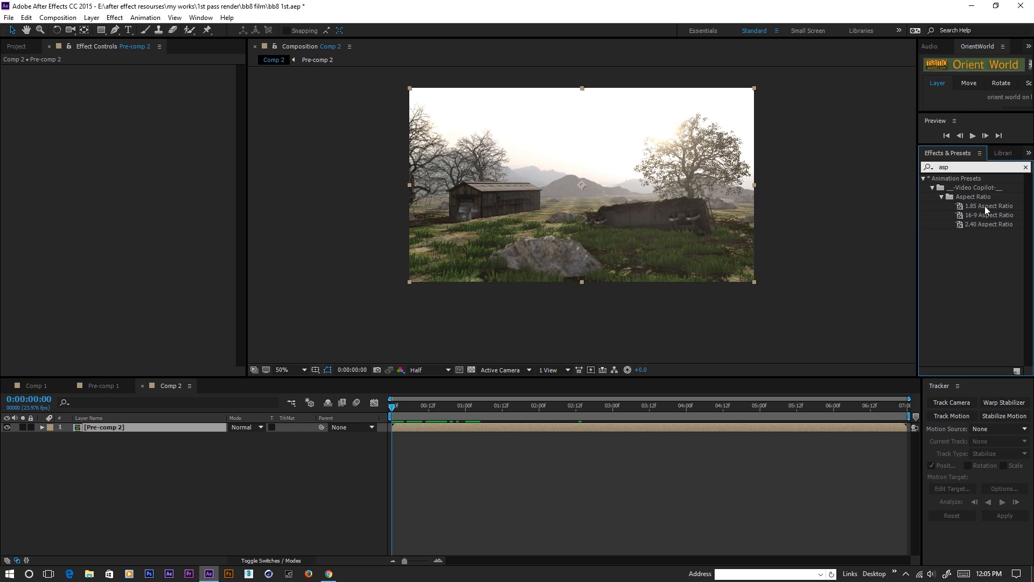
left_click(92, 17)
left_click(129, 503)
right_click(122, 493)
mouse_move(191, 391)
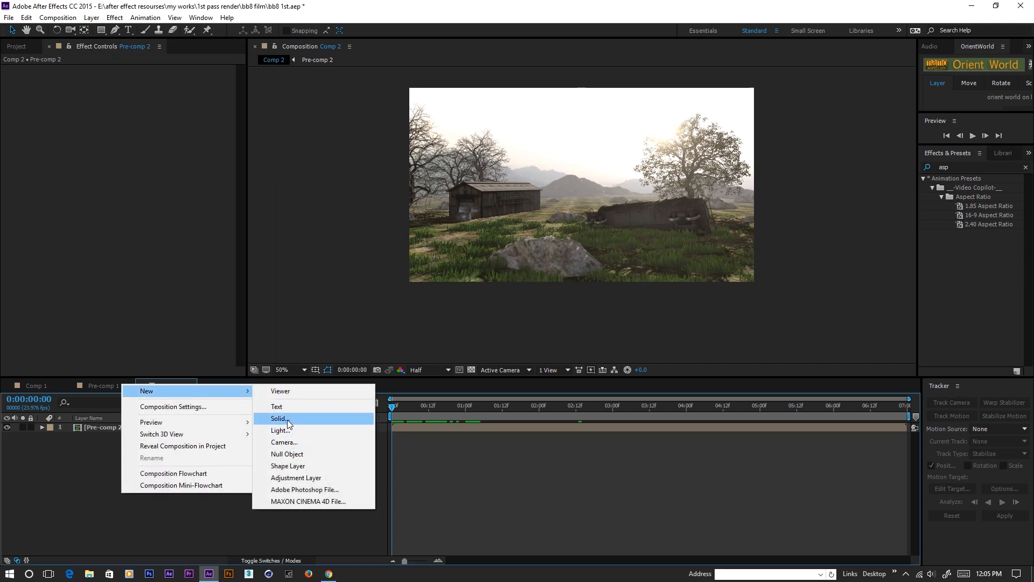
left_click(296, 478)
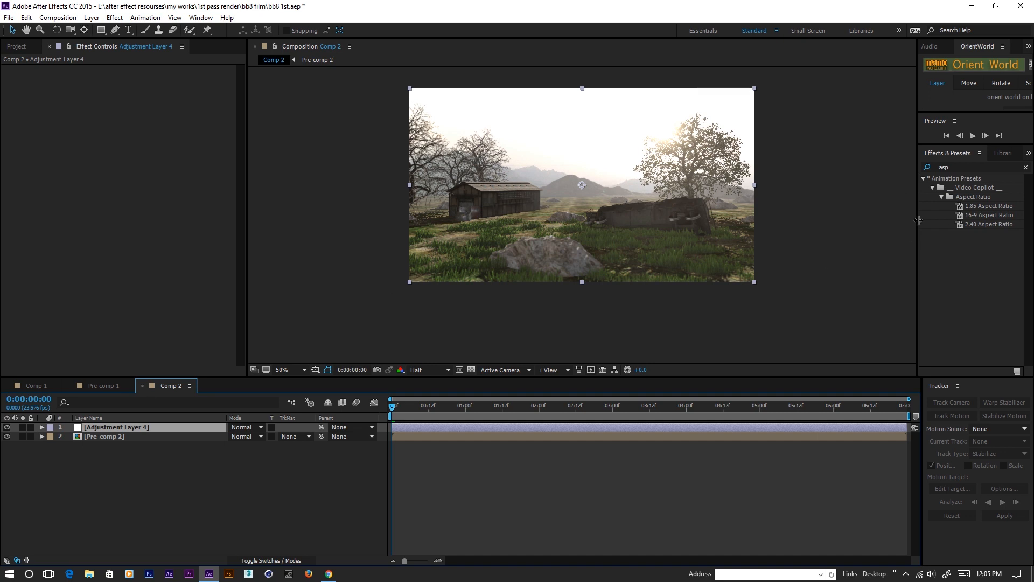
- Apply the 1.85 Aspect Ratio preset to the adjustment layer and set its aspect ratio slider to 2.5
double_click(992, 205)
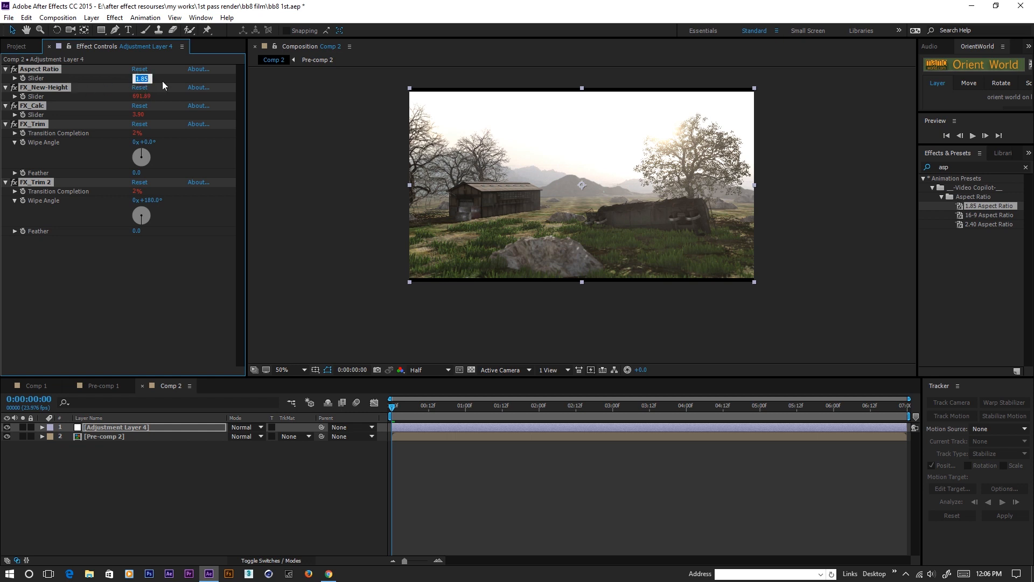
type("2.5")
key("Return")
left_click_drag(458, 415, 594, 416)
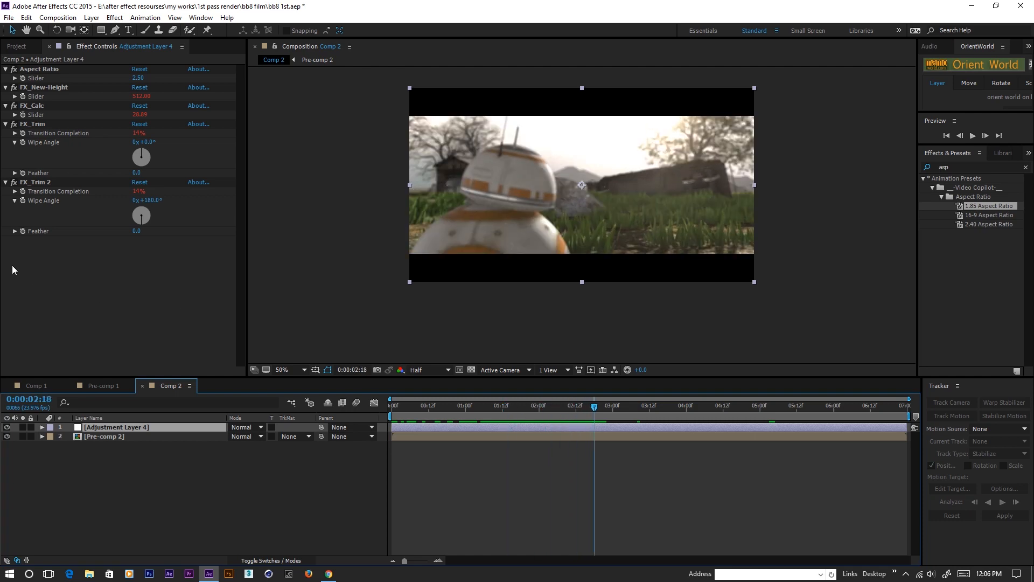
- Add a second adjustment layer and place it between the aspect ratio adjustment layer and Pre-comp 2
left_click(91, 17)
mouse_move(178, 31)
left_click(330, 103)
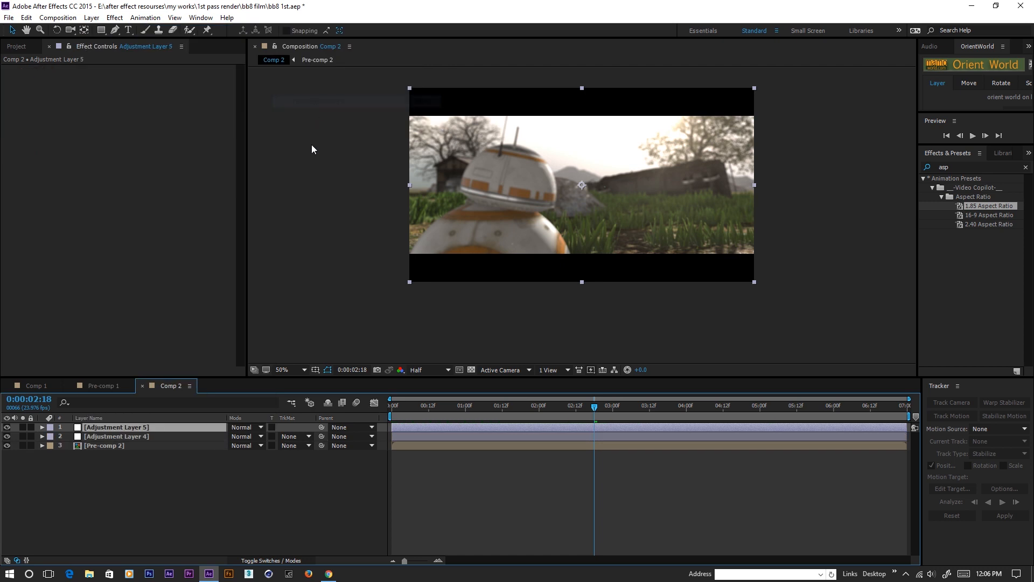
left_click_drag(102, 429, 103, 442)
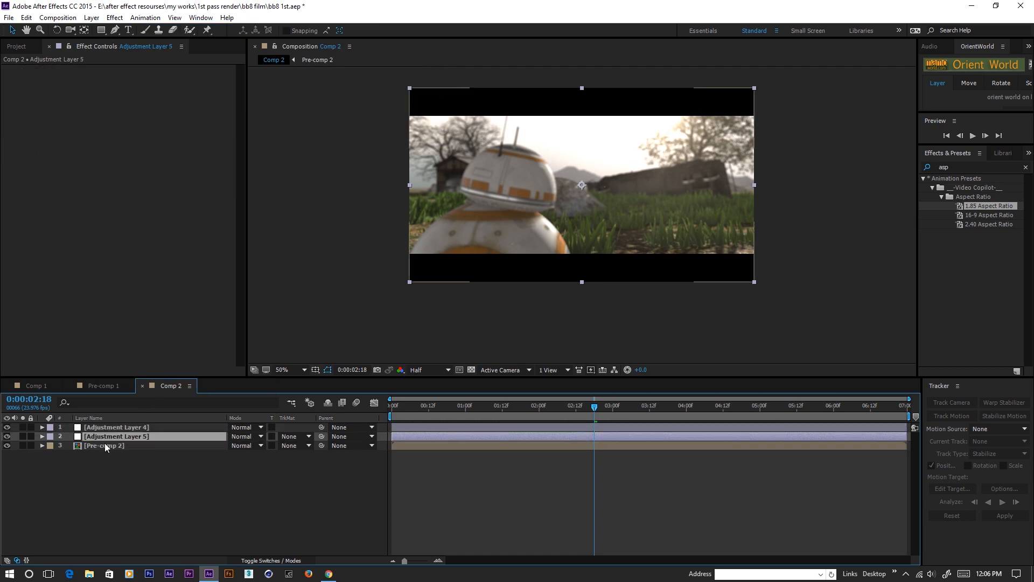
- Apply the Magic Bullet Looks effect to the new adjustment layer and open its look editor
left_click(116, 18)
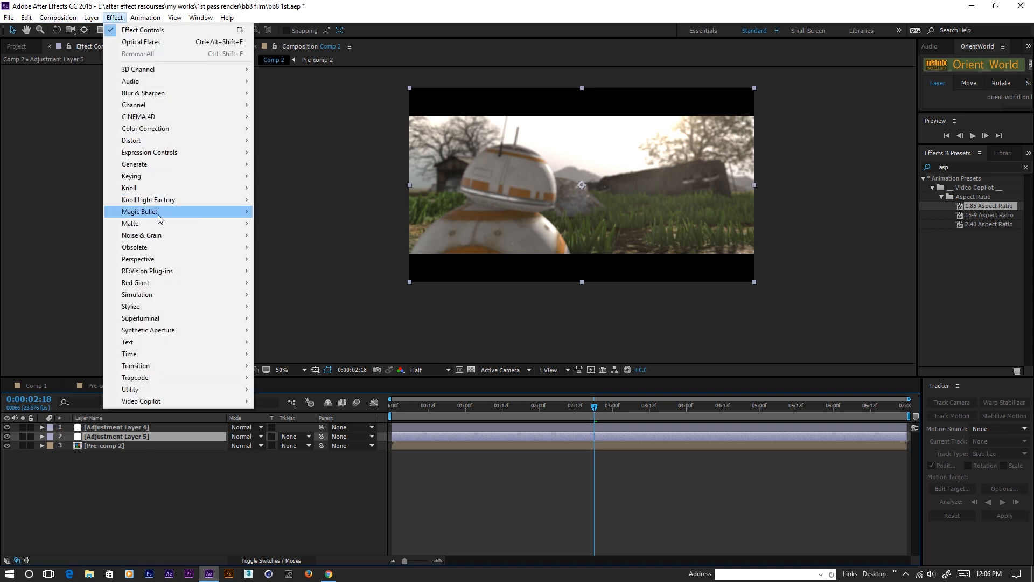
mouse_move(146, 212)
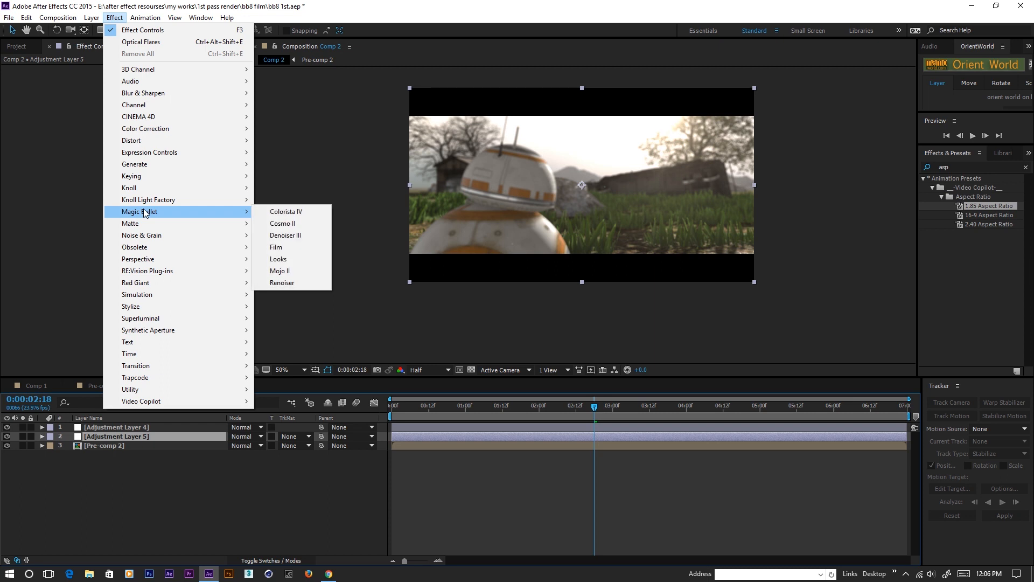
left_click(291, 260)
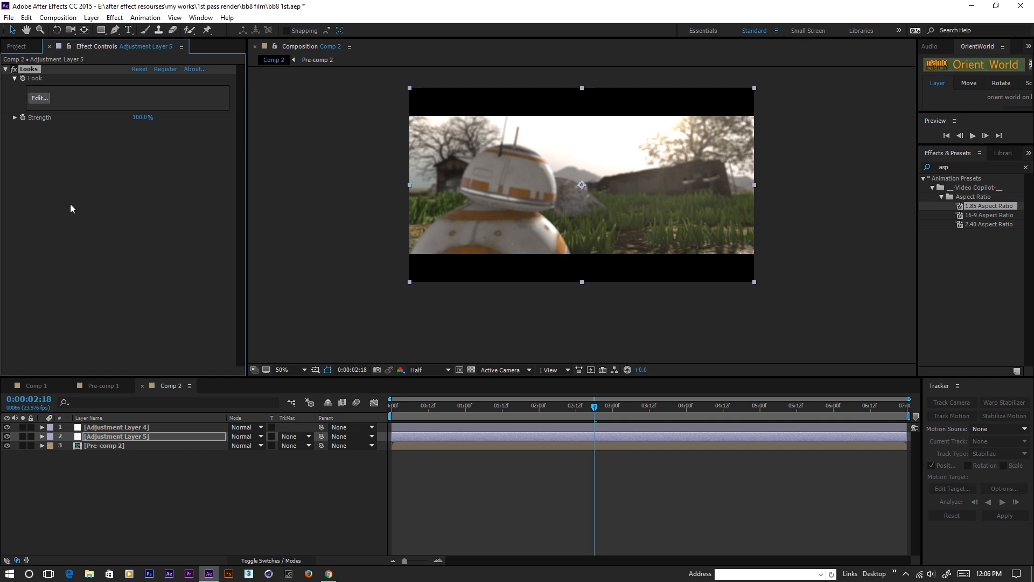
left_click(36, 99)
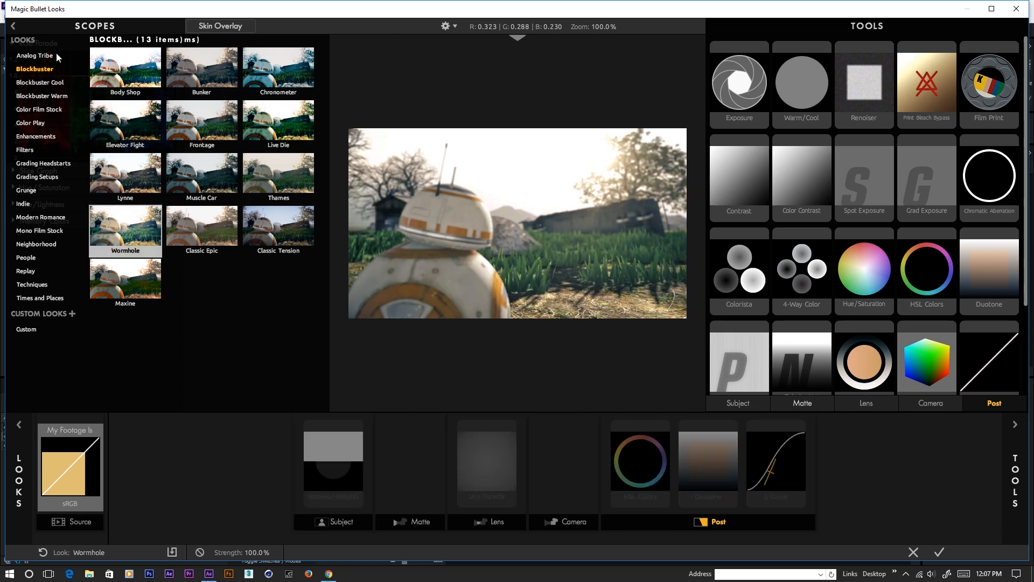
- Try the Milk Crate look from Analog Tribe and apply the Body Shop look from Blockbuster instead
left_click(37, 56)
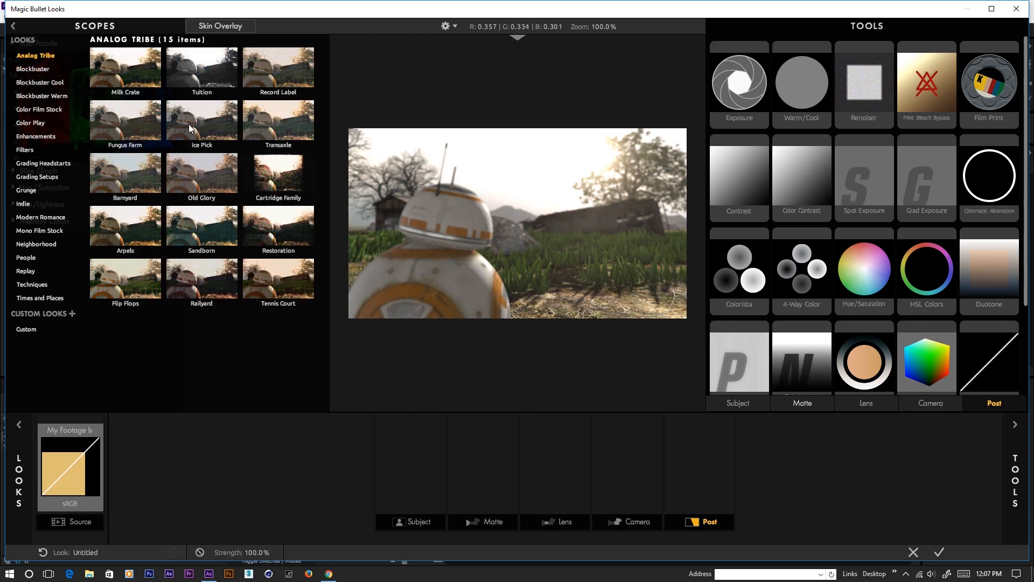
left_click(129, 76)
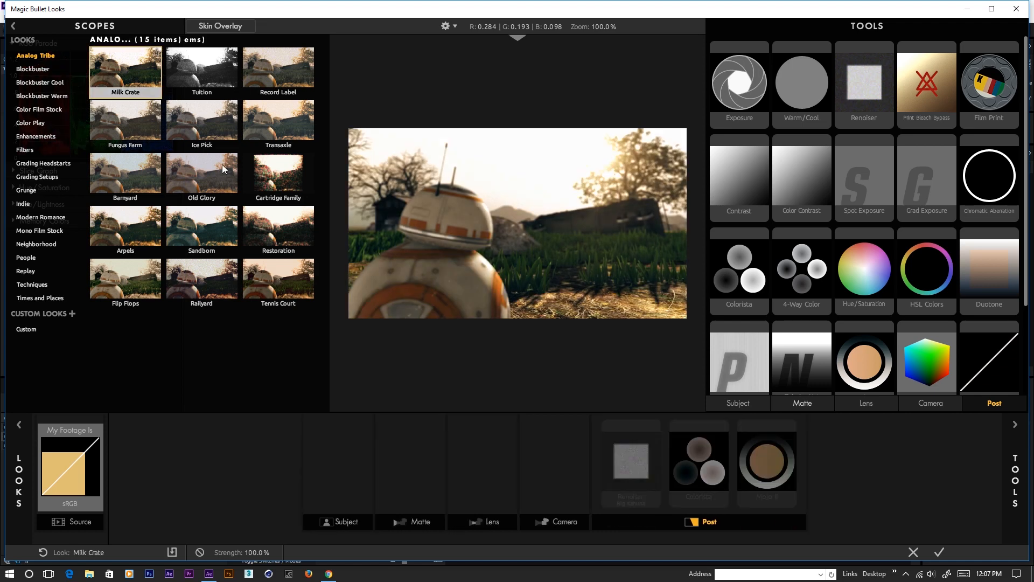
left_click(34, 70)
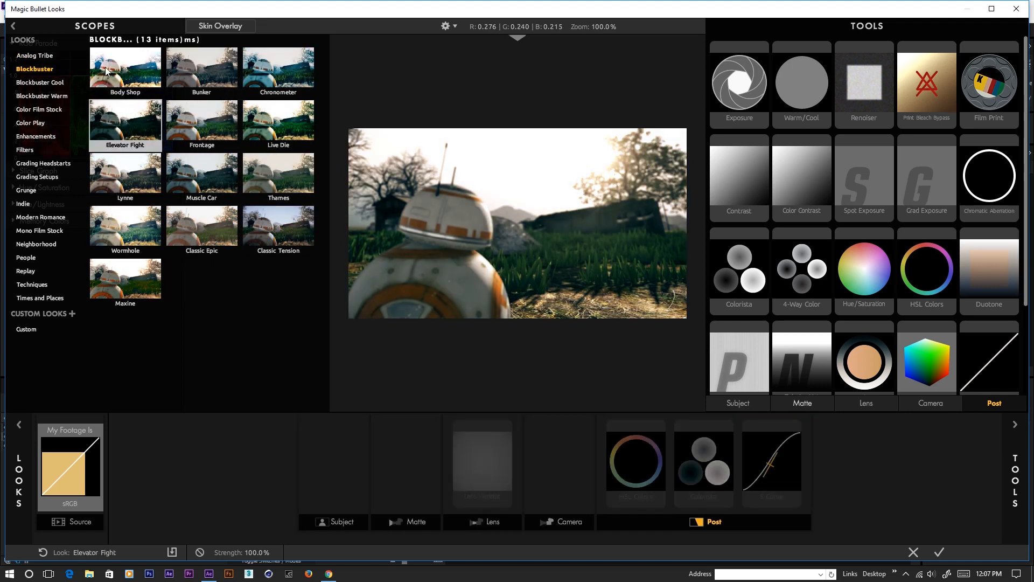
left_click(127, 71)
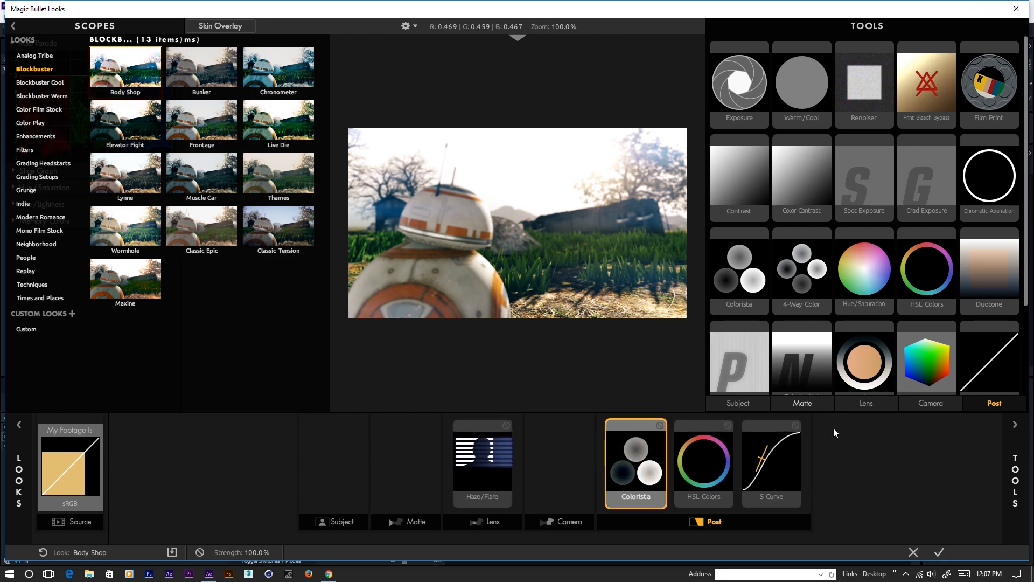
- Add the Diffusion tool to the Matte stage of the Body Shop look
left_click(737, 403)
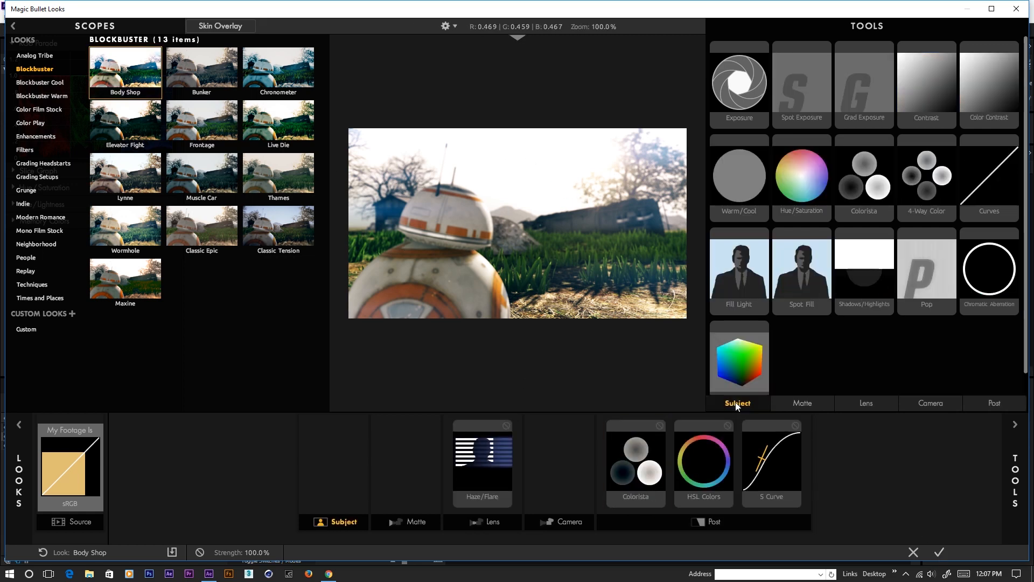
left_click(800, 408)
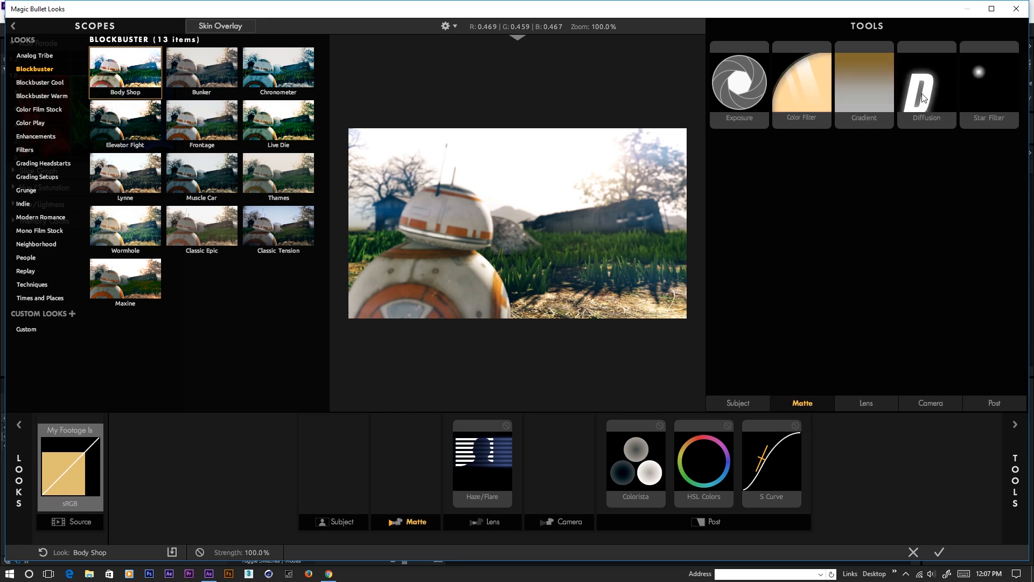
left_click_drag(925, 96, 504, 206)
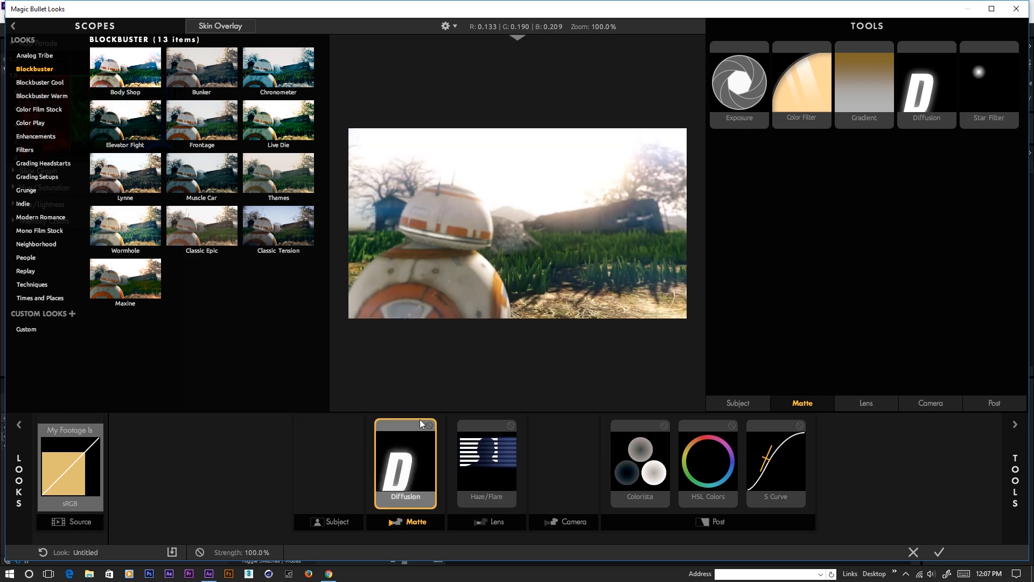
scroll(617, 182, "up", 1)
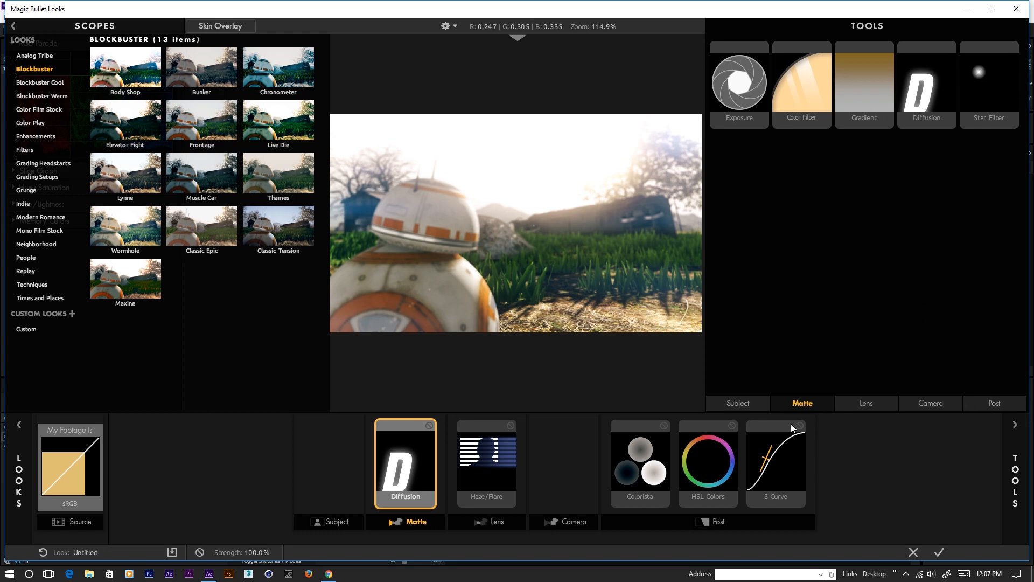
- Set the Diffusion size to 49.90% and apply the finished look to the adjustment layer
left_click(1015, 480)
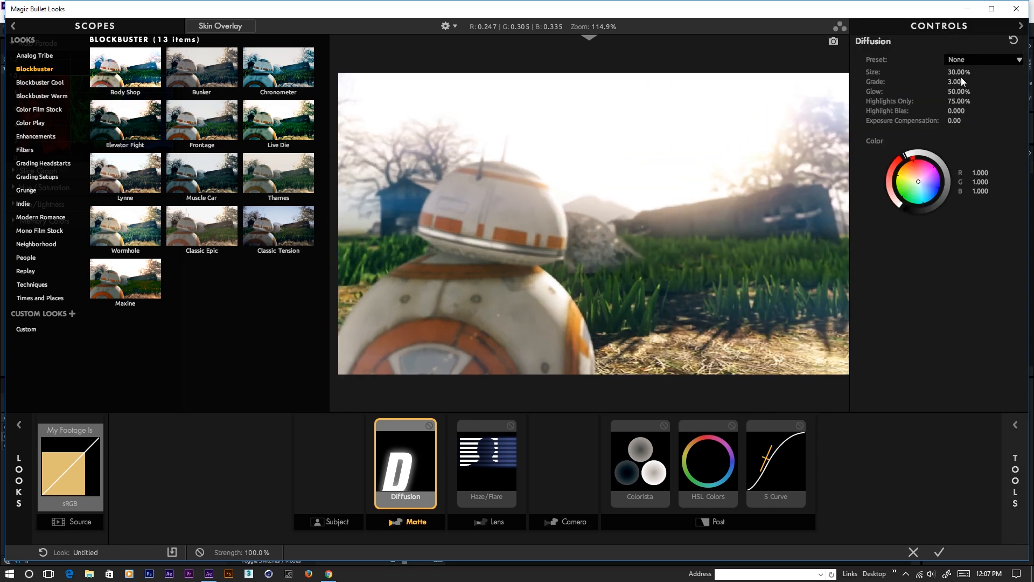
left_click_drag(959, 71, 989, 71)
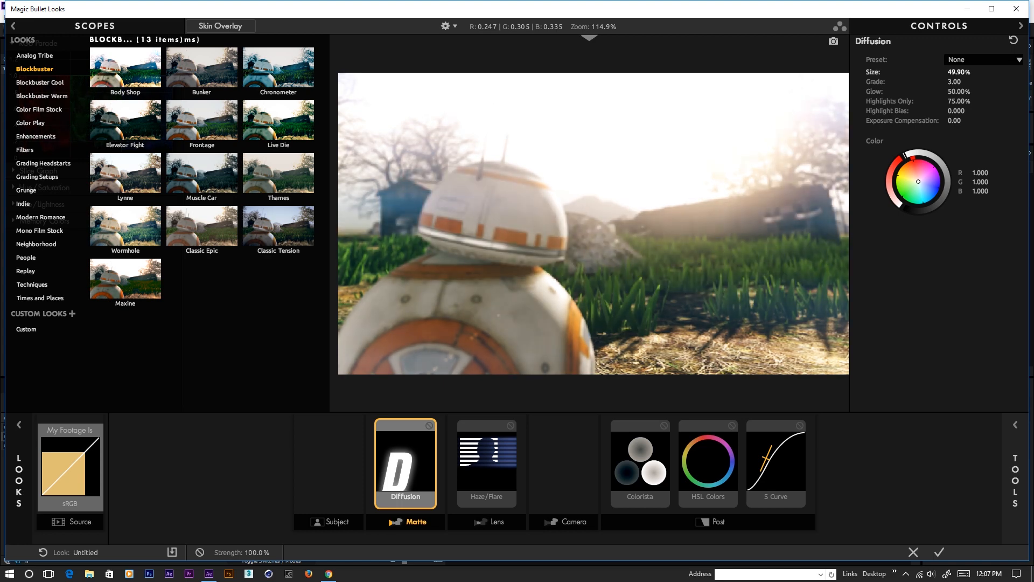
left_click(939, 552)
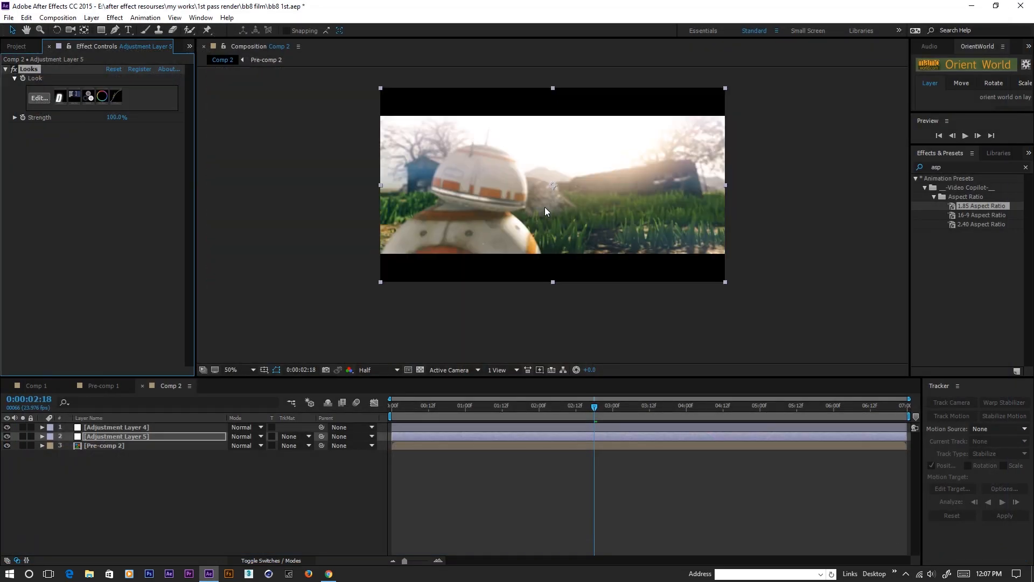
- Preview the graded animation in Comp 2 from the first frame to about 4 seconds and inspect the diffusion up close
left_click(518, 409)
left_click(490, 410)
left_click_drag(464, 411, 373, 416)
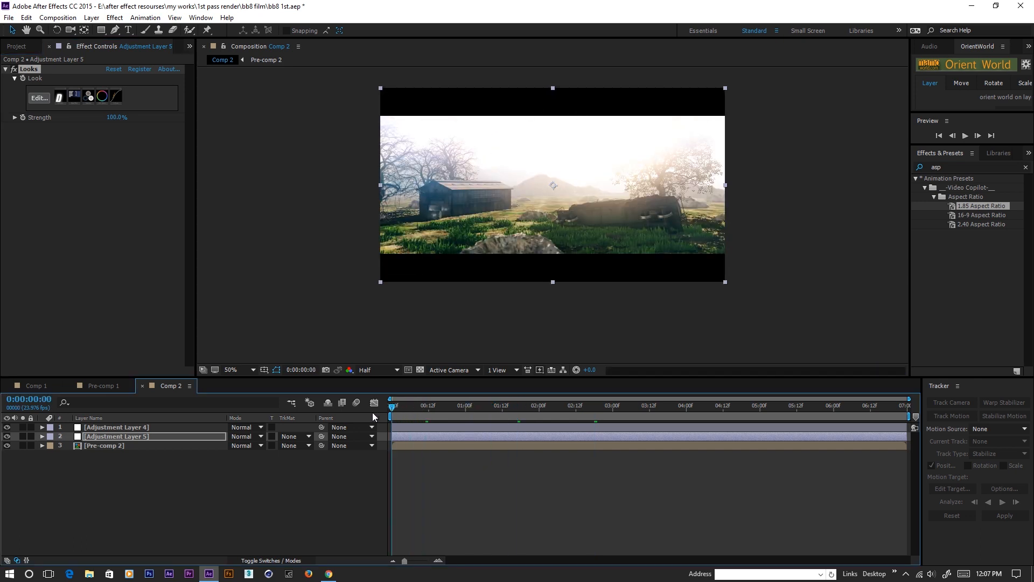
key("period")
key("space")
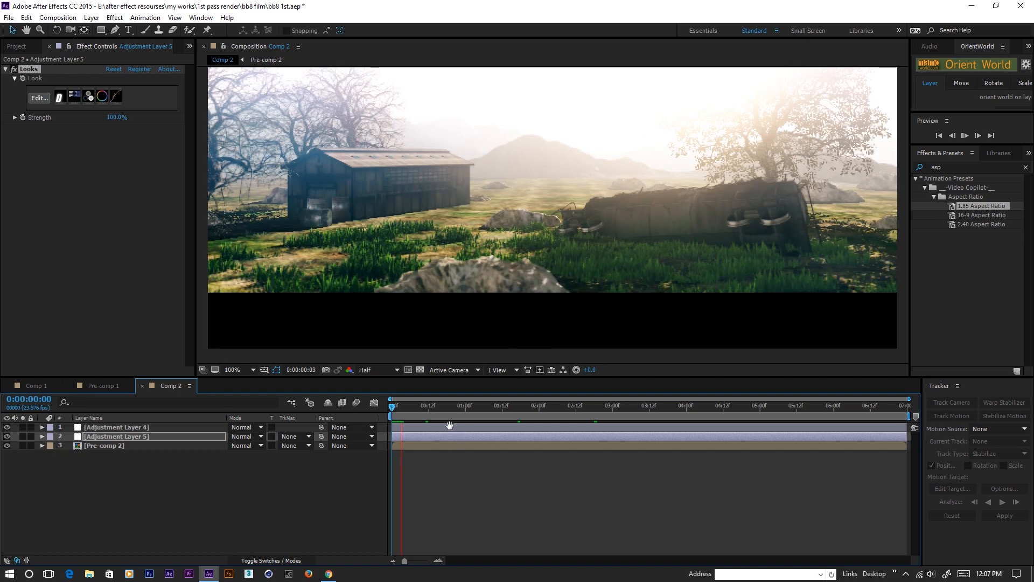
left_click(435, 406)
left_click_drag(456, 409, 702, 406)
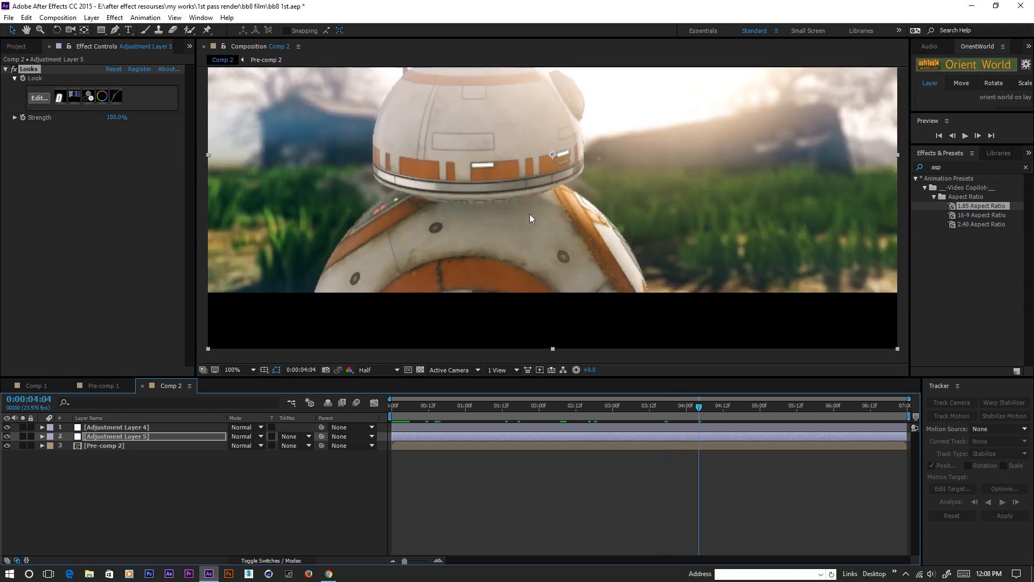
scroll(544, 202, "down", 1)
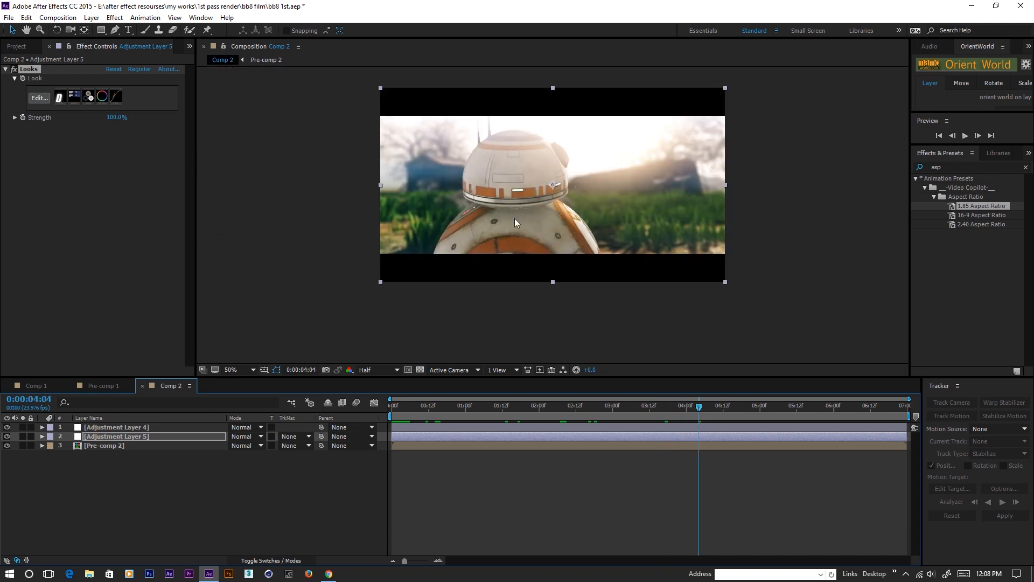
- In Pre-comp 2, enable Glow in the element layer's render settings and base it on Luminance
double_click(101, 444)
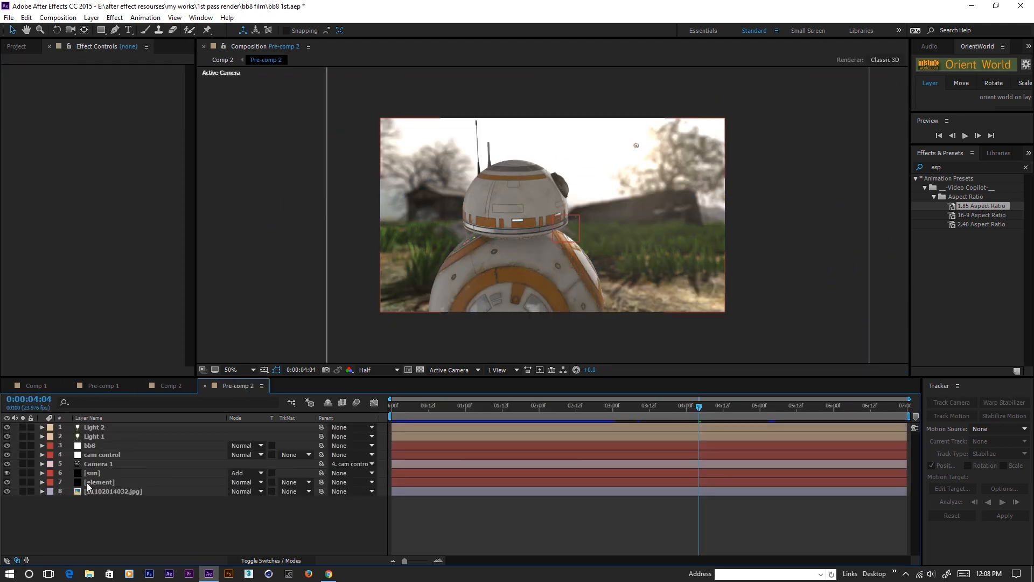
left_click(88, 487)
scroll(54, 227, "down", 3)
scroll(42, 274, "down", 2)
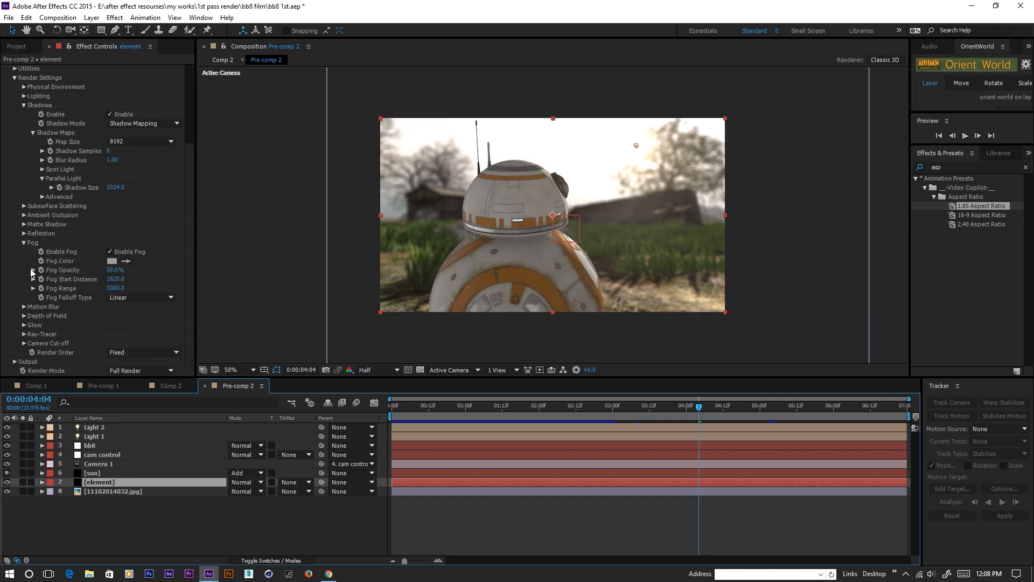
left_click(24, 325)
scroll(23, 324, "down", 3)
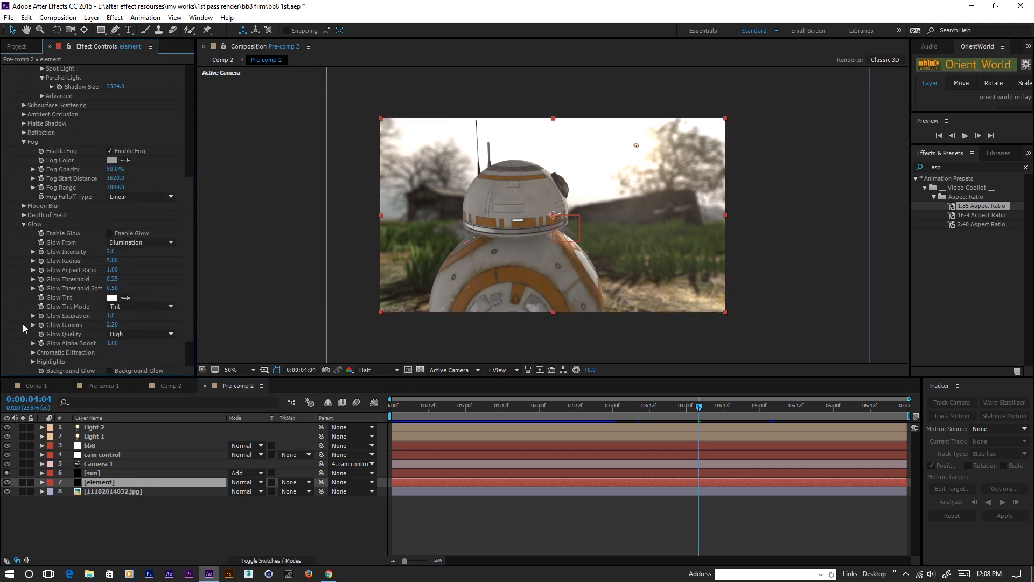
left_click(110, 233)
left_click(162, 241)
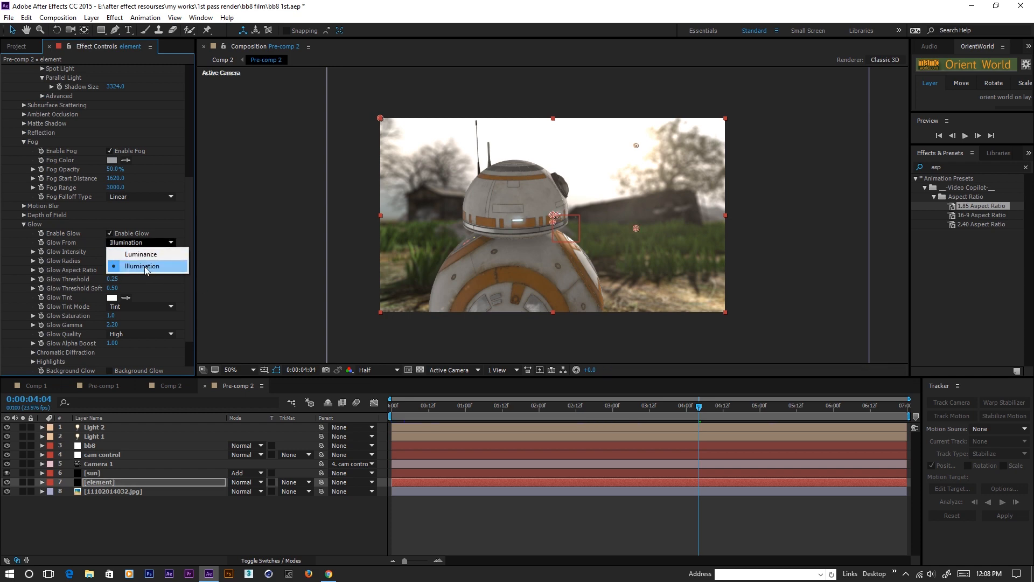
left_click(141, 254)
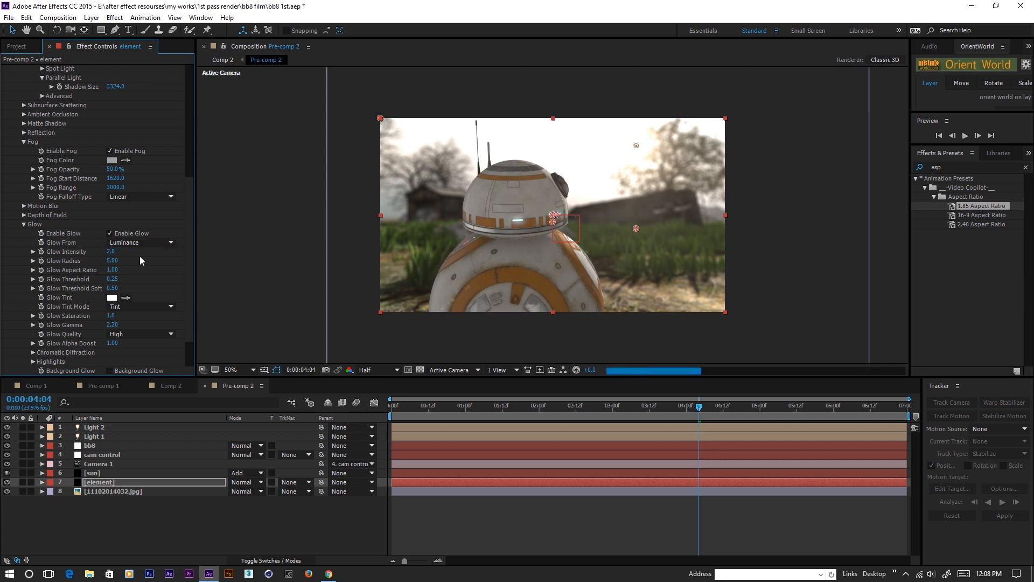
- Set the element layer's Glow Intensity to 0.4 and Glow Radius to 8.90
mouse_move(110, 252)
left_mouse_down()
mouse_move(104, 260)
mouse_move(114, 251)
left_mouse_up()
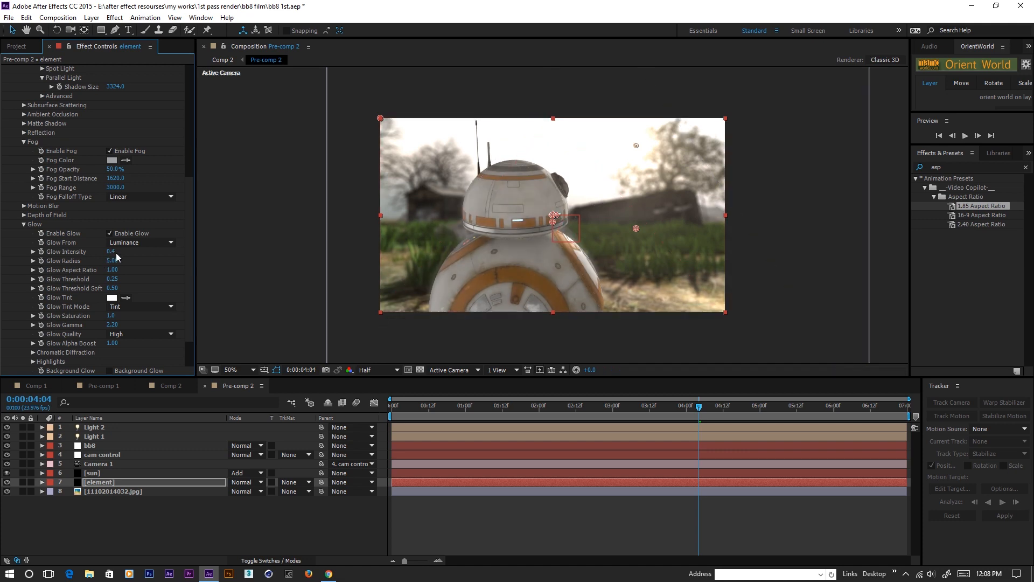
left_click_drag(114, 261, 125, 260)
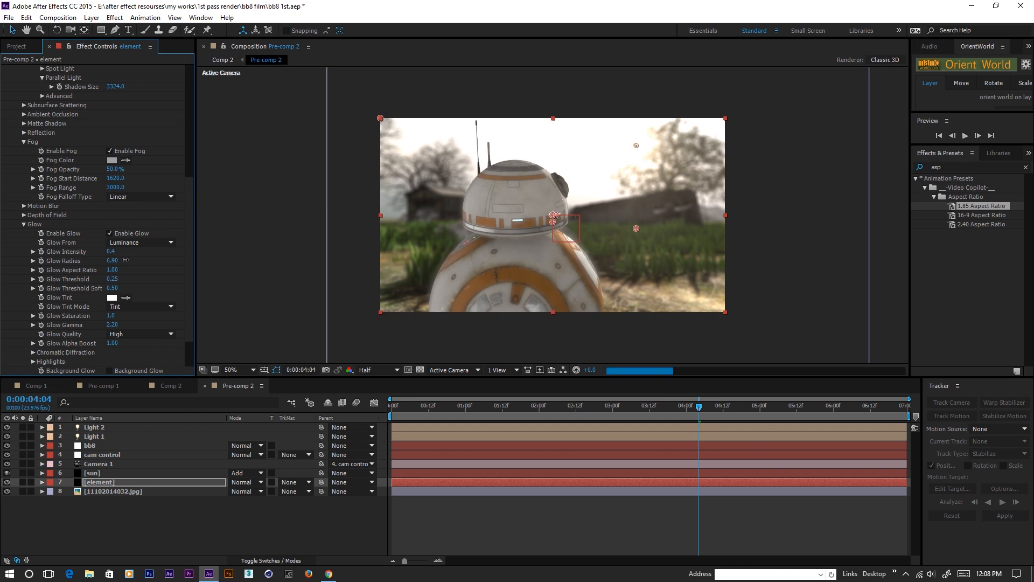
left_click_drag(139, 261, 144, 262)
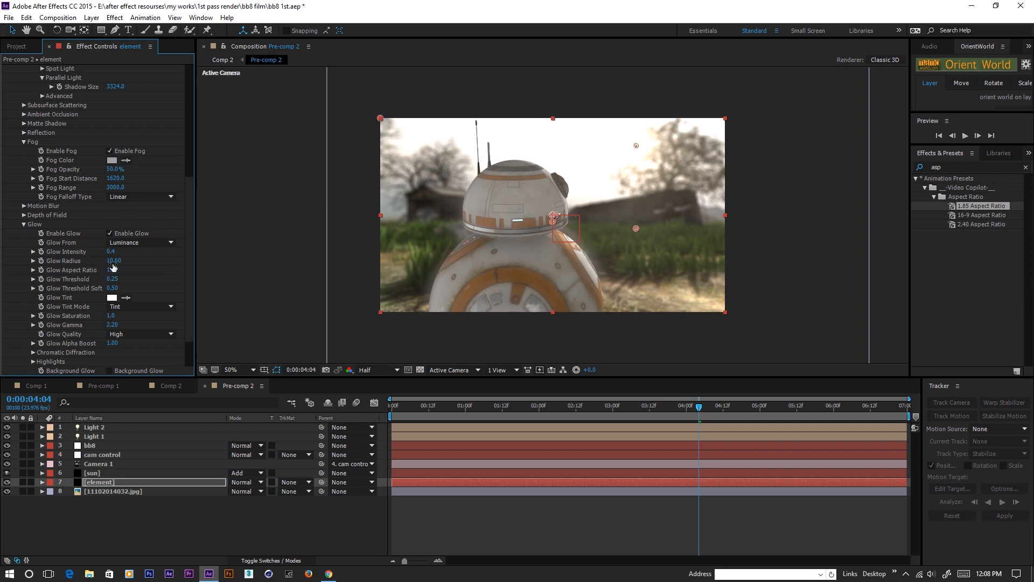
key("ctrl+z")
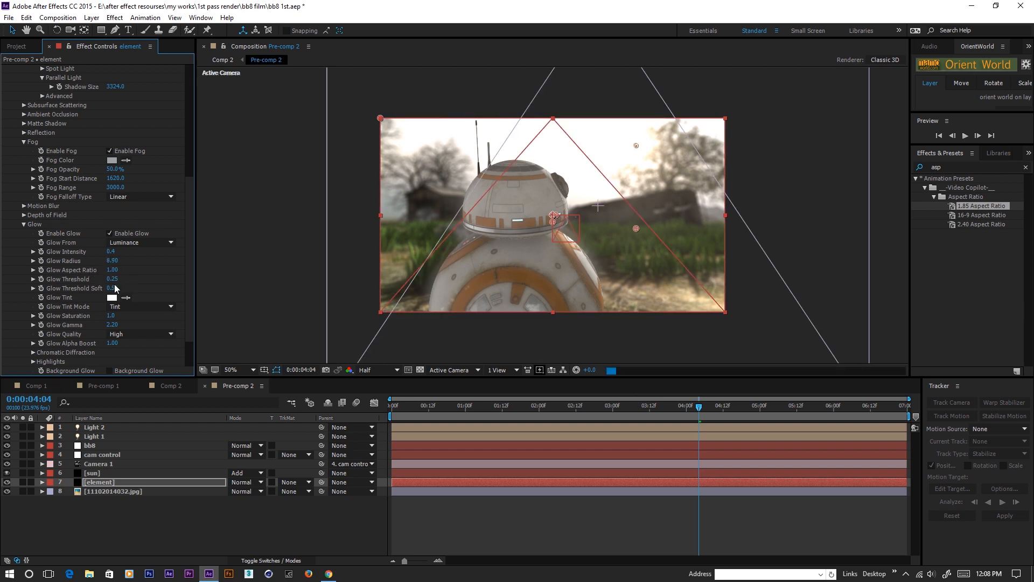
- Check the glow at several frames of Comp 2 and set the element layer's Glow Radius to 7.75 in Pre-comp 2
left_click(163, 387)
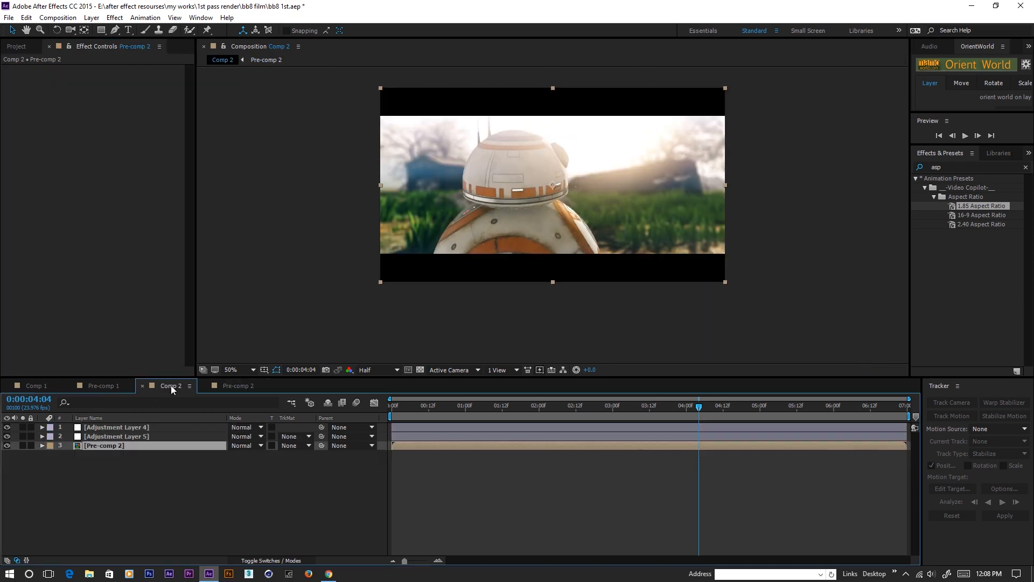
left_click(585, 405)
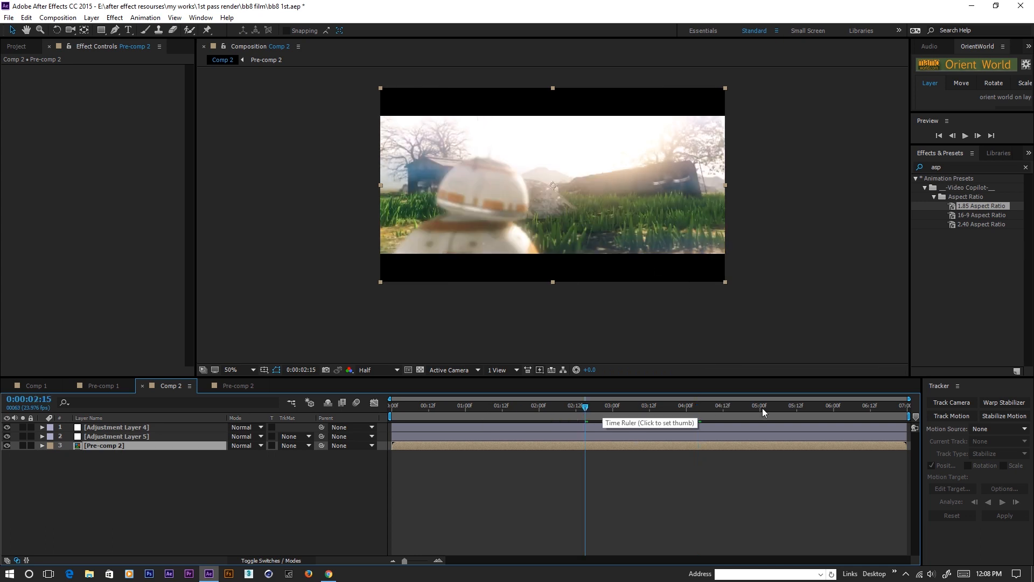
left_click(678, 406)
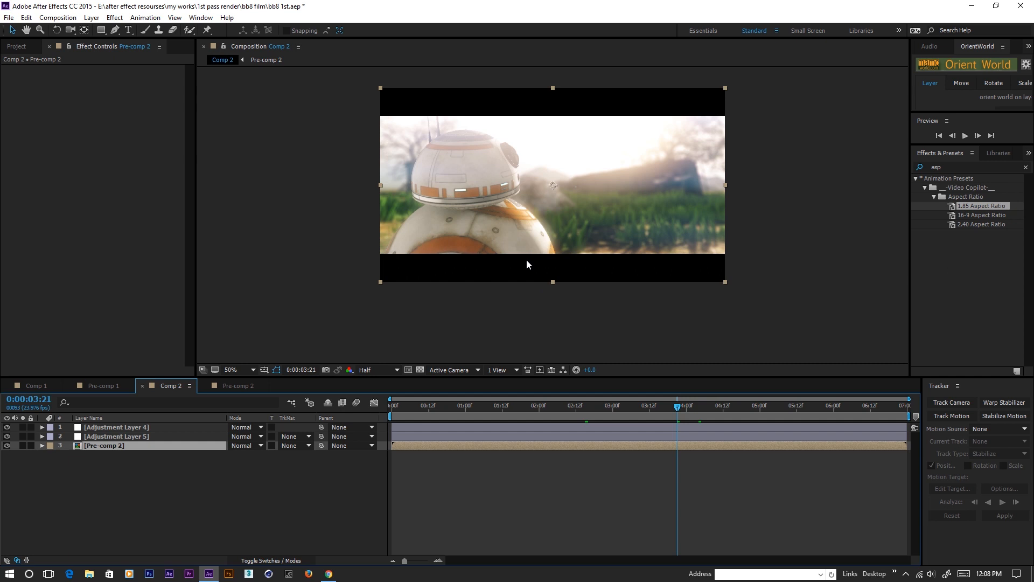
key("period")
left_click(763, 405)
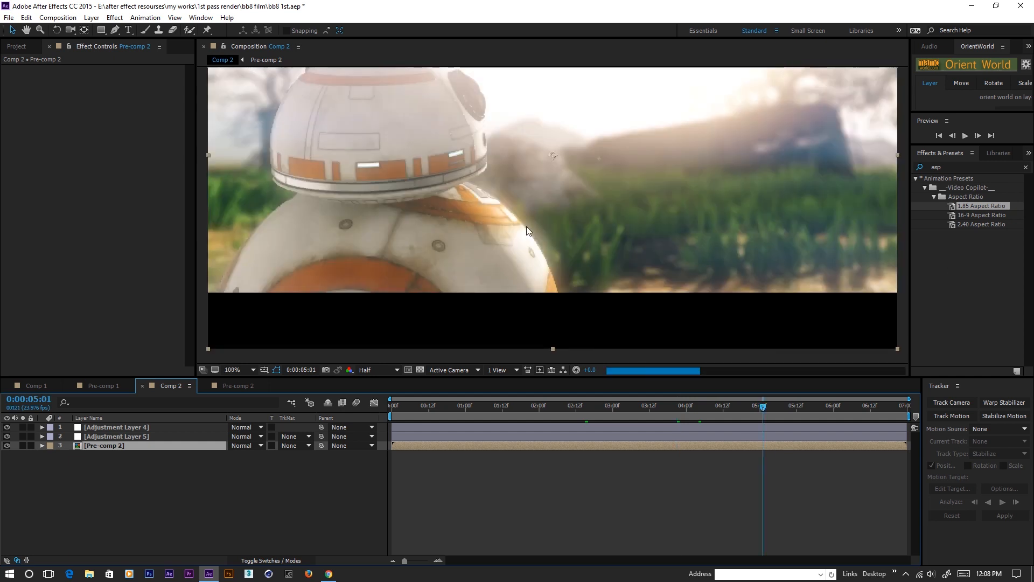
key("comma")
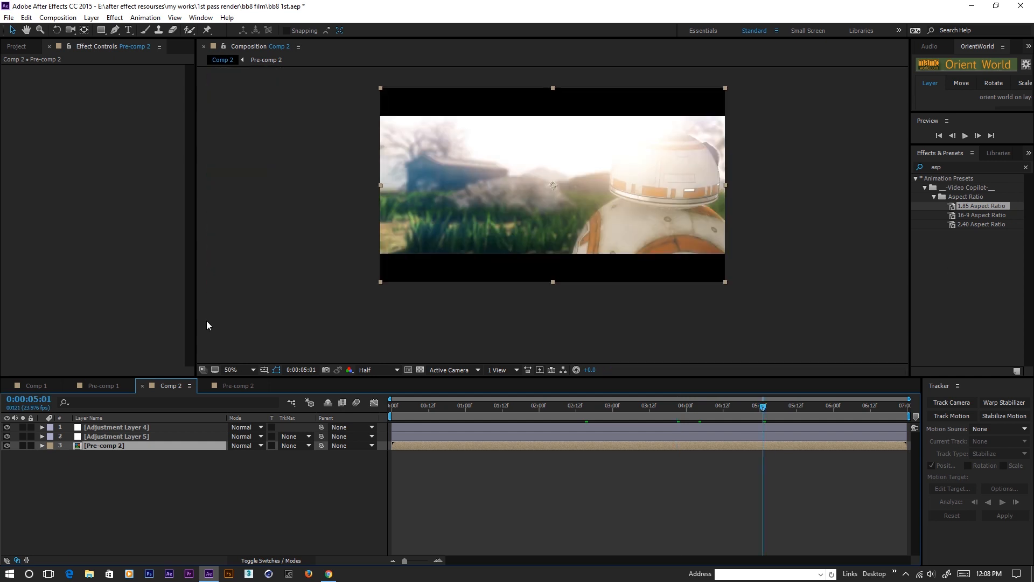
left_click(227, 386)
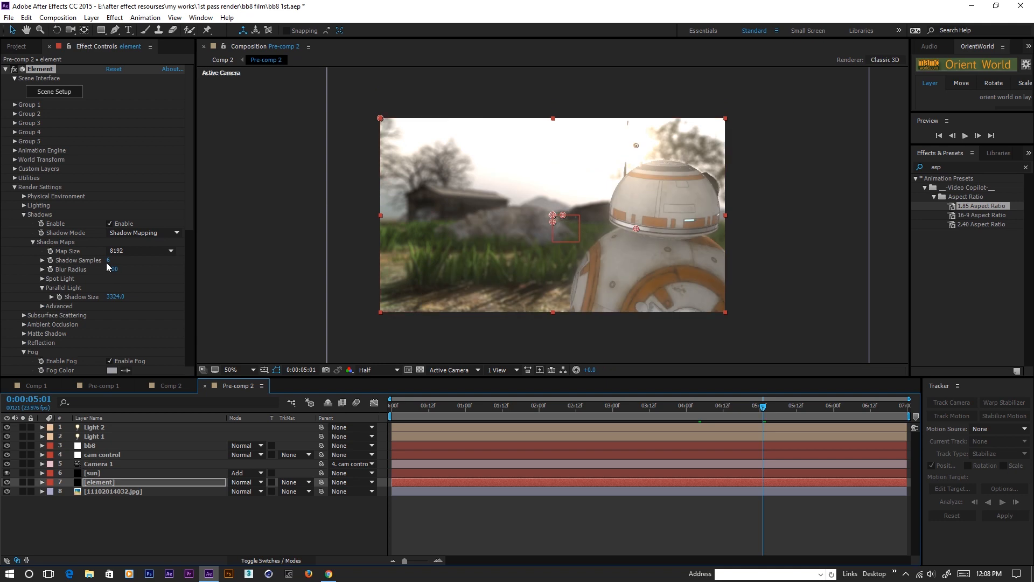
scroll(83, 275, "down", 8)
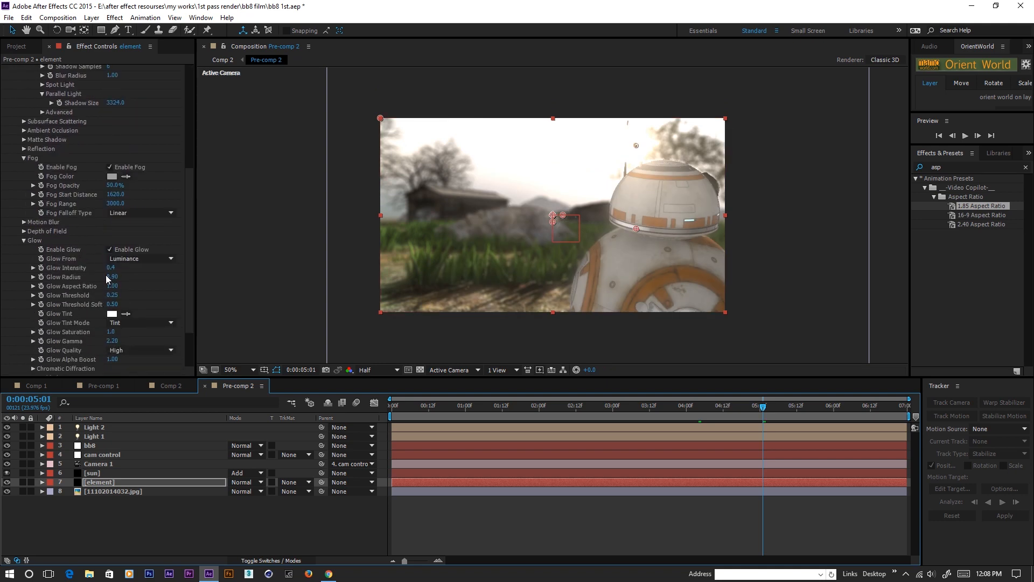
left_click_drag(114, 281, 70, 296)
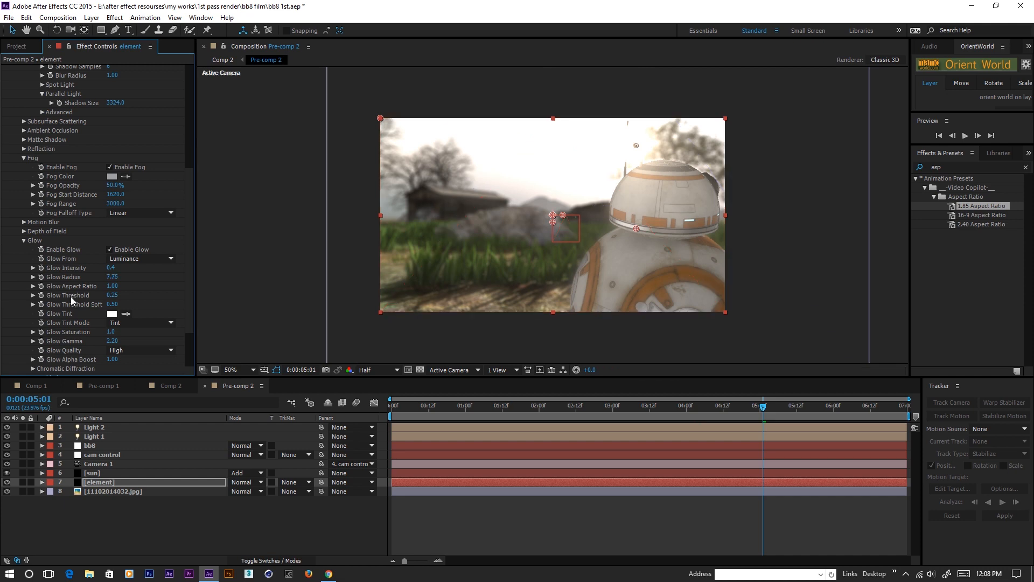
- Examine the glow and color grade on frames throughout the Comp 2 timeline, including the opening landscape up close
left_click(170, 385)
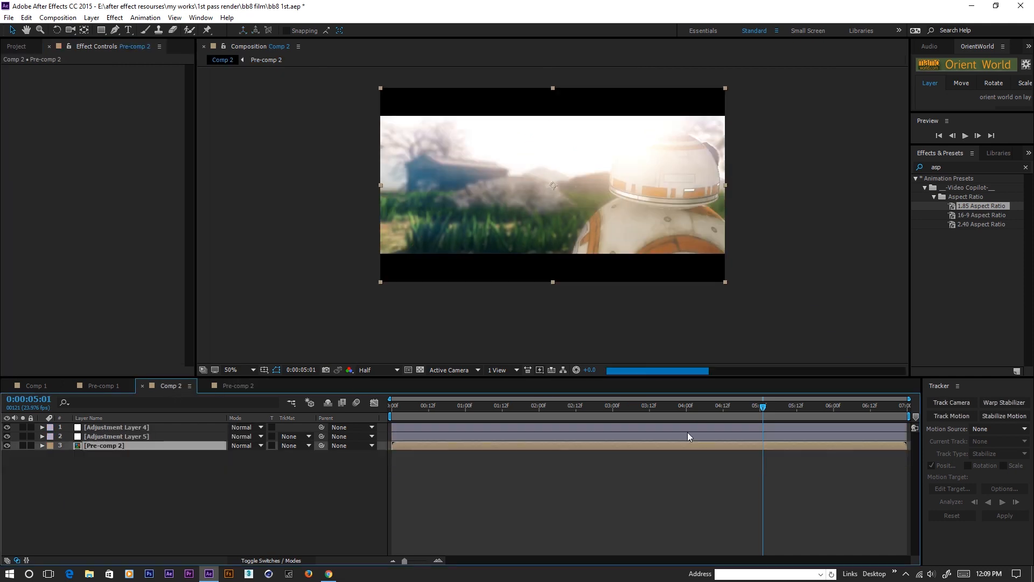
left_click(687, 404)
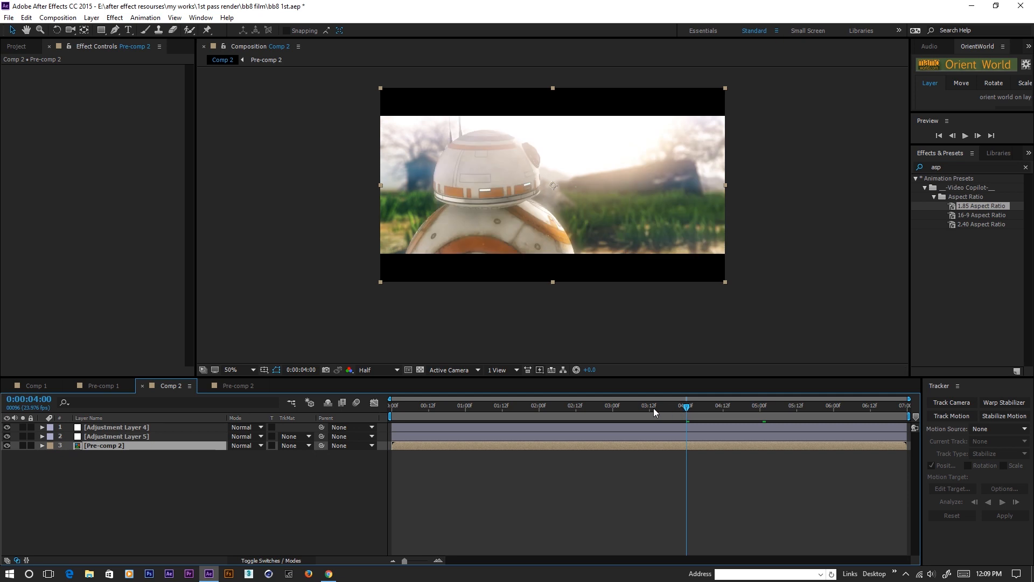
left_click(711, 409)
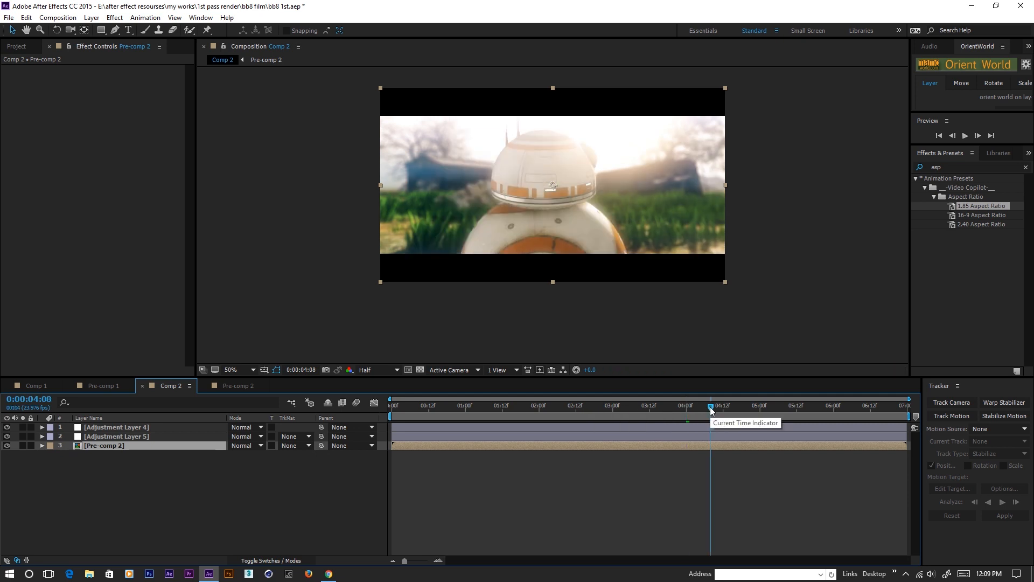
left_click(746, 408)
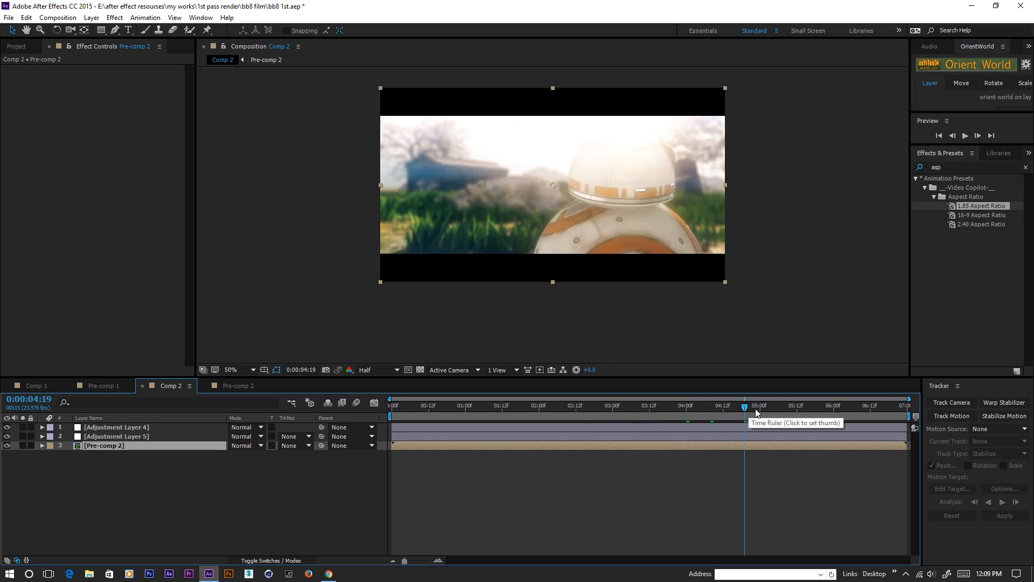
left_click(784, 409)
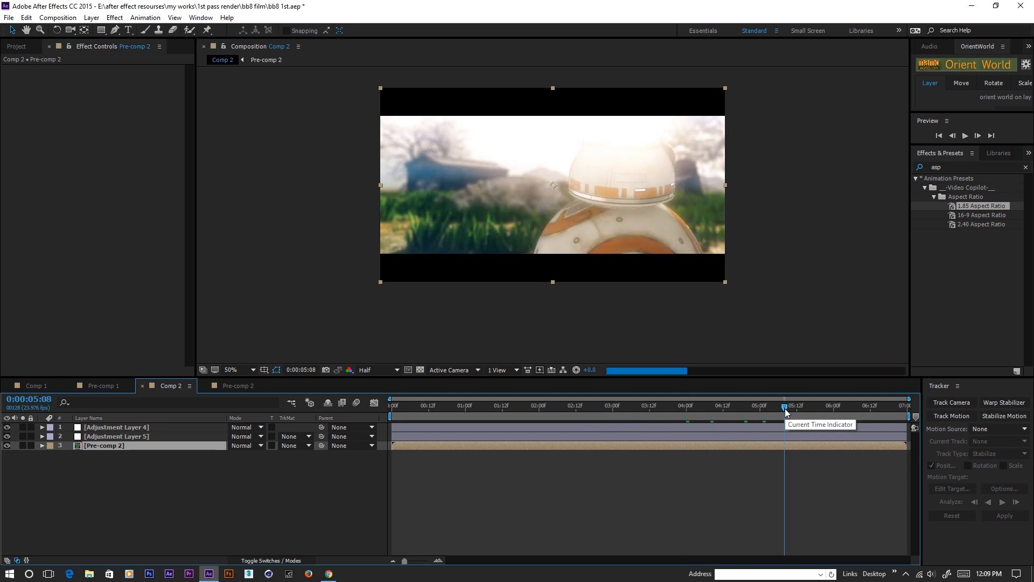
left_click(836, 408)
left_click_drag(602, 405, 414, 407)
scroll(509, 224, "up", 1)
scroll(506, 225, "down", 1)
left_click(434, 409)
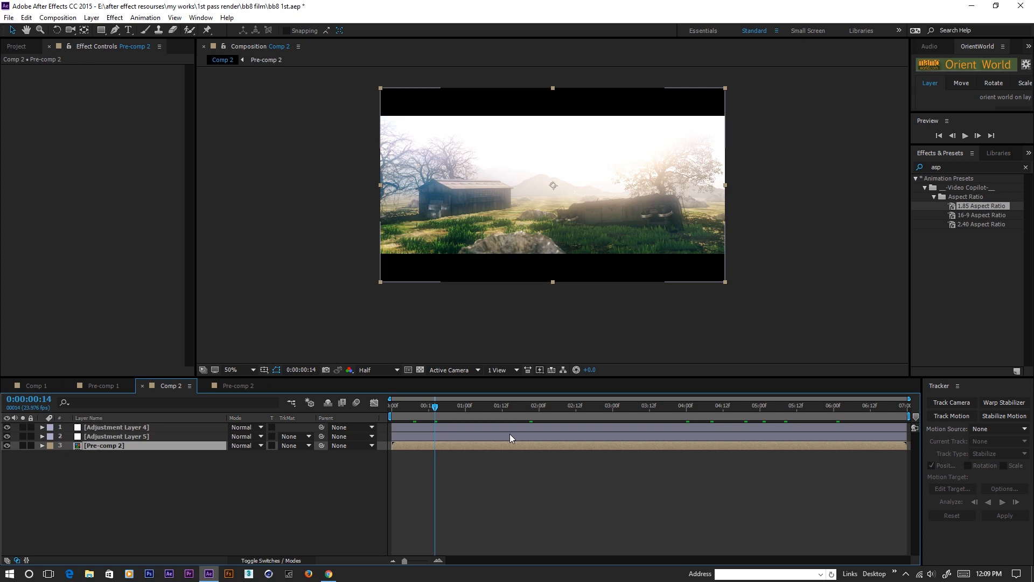
scroll(503, 203, "up", 1)
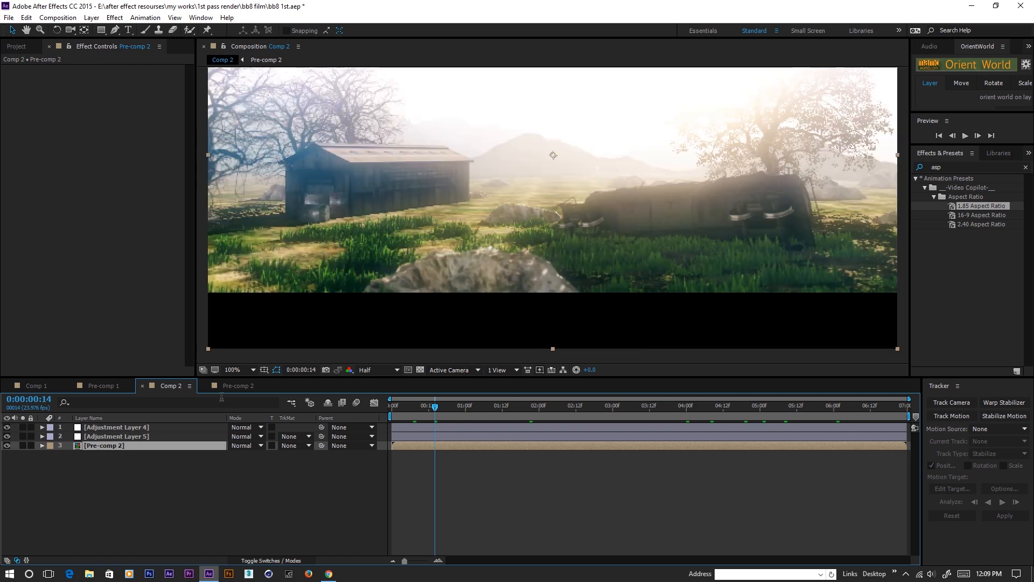
- Reduce the strength of the Looks effect on Comp 2's grading adjustment layer to 63%
left_click(238, 386)
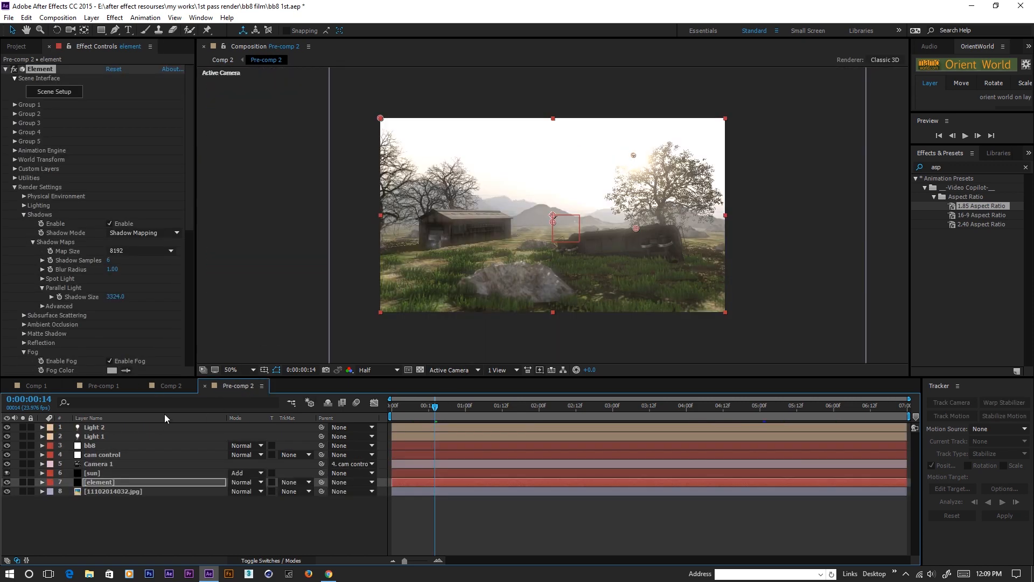
left_click(93, 483)
left_click(167, 386)
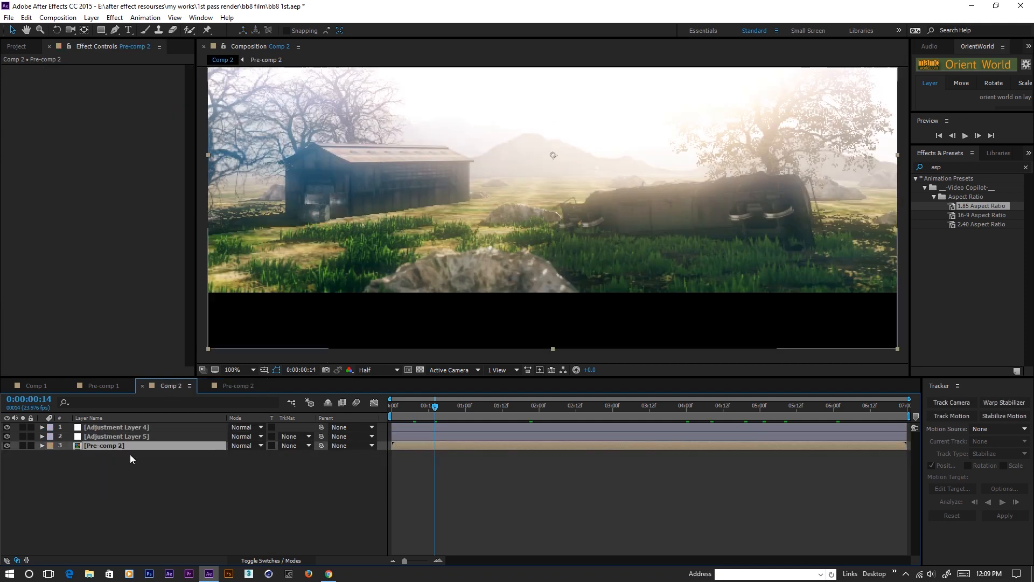
left_click(118, 436)
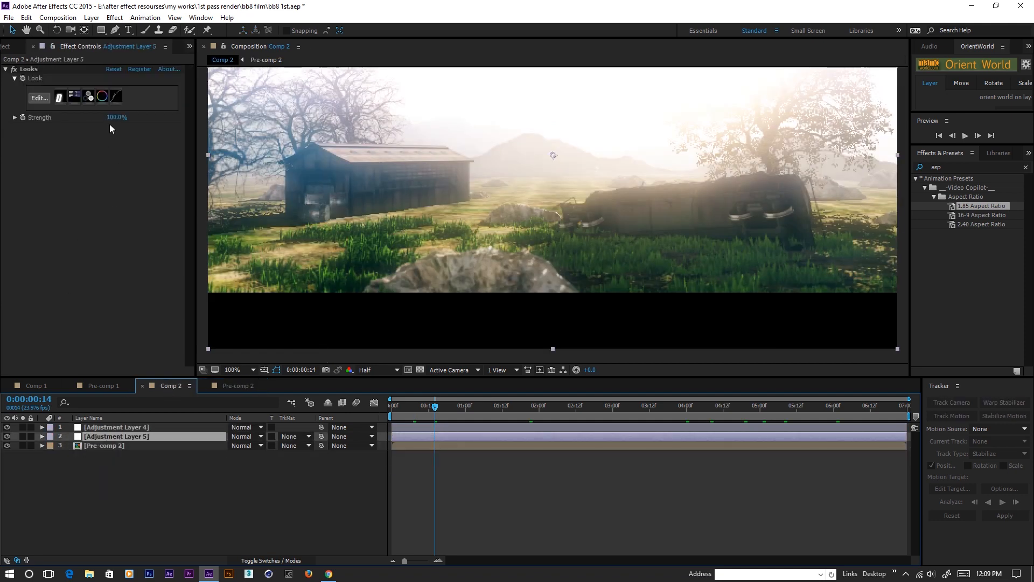
left_click_drag(113, 118, 95, 118)
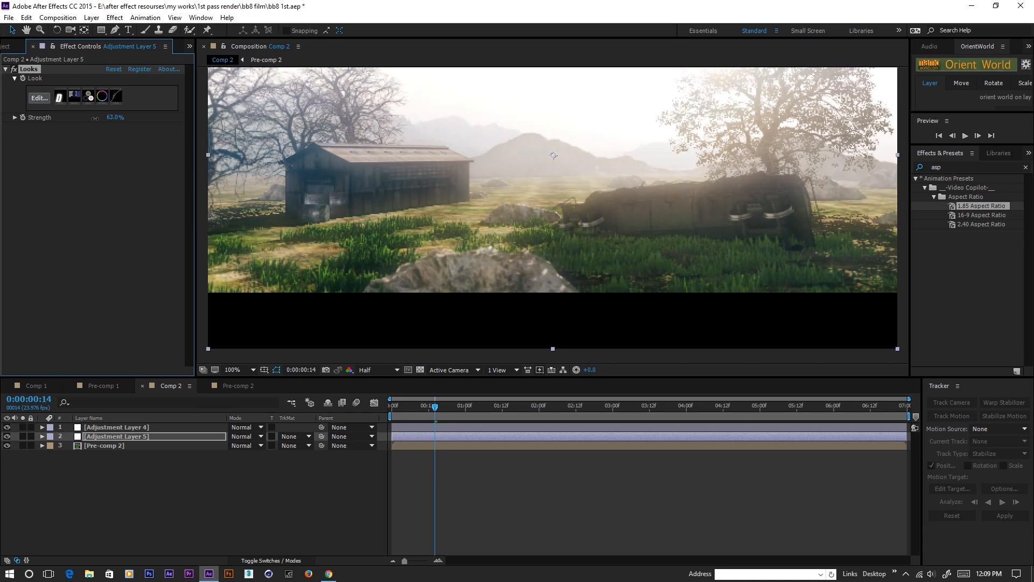
- Check the reduced grade on the landscape and BB-8 shots at several frames of Comp 2
left_click(508, 406)
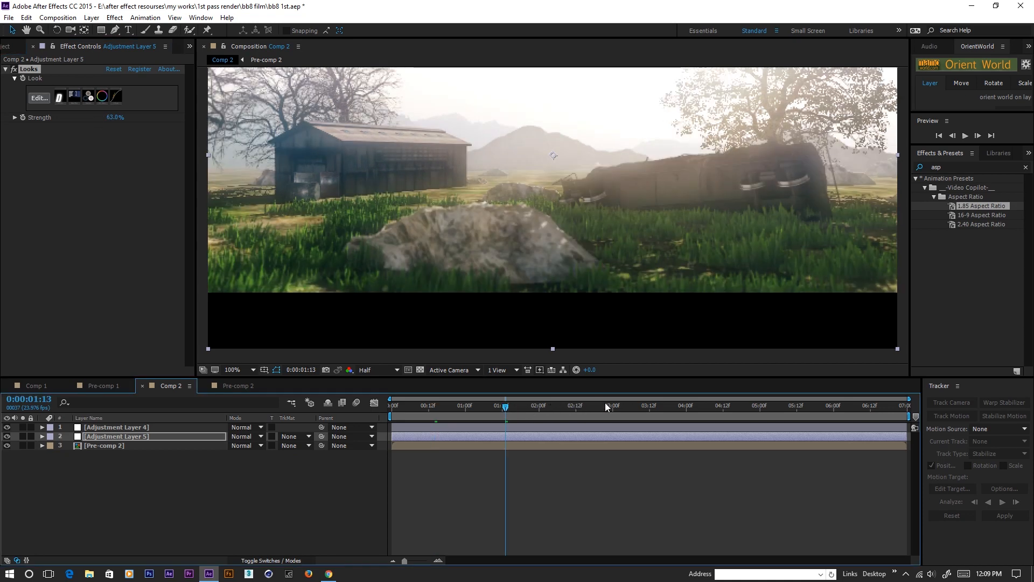
left_click(606, 407)
left_click(707, 407)
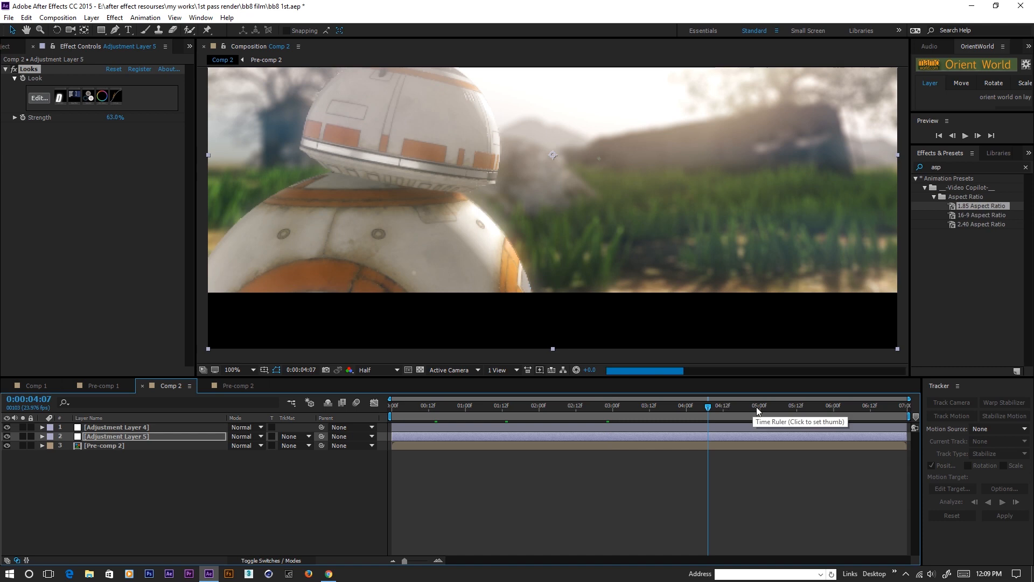
scroll(531, 231, "down", 2)
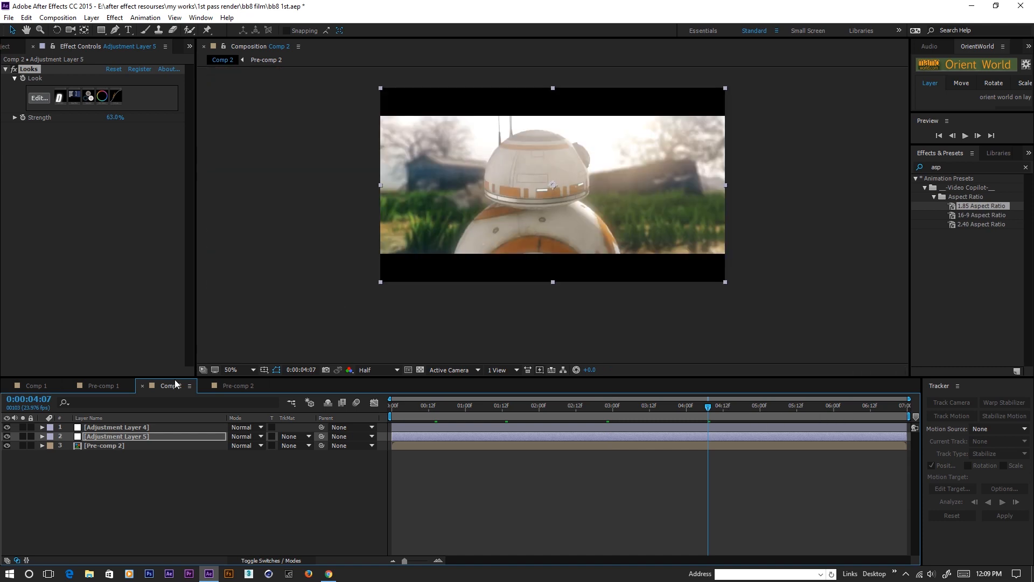
- Set the element layer's Motion Blur Samples to 12 in Pre-comp 2
left_click(228, 386)
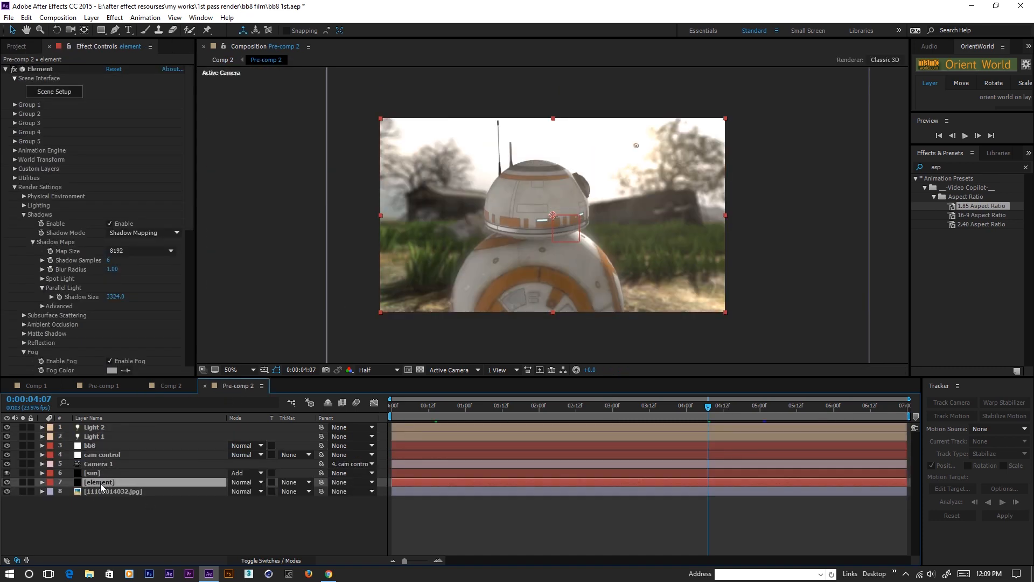
scroll(71, 252, "down", 3)
scroll(71, 252, "down", 7)
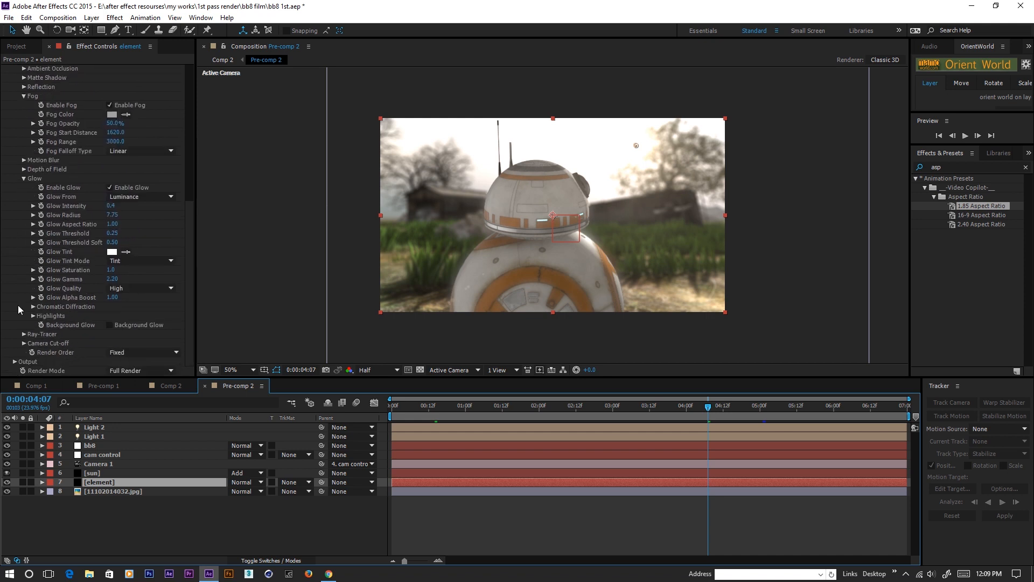
left_click(24, 160)
left_click(131, 171)
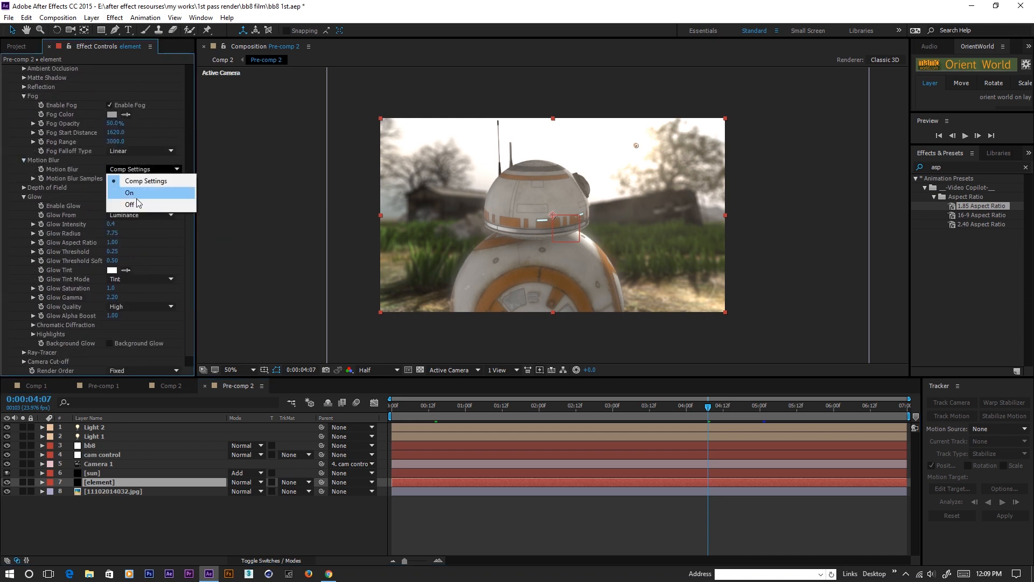
left_click(112, 180)
left_click(109, 179)
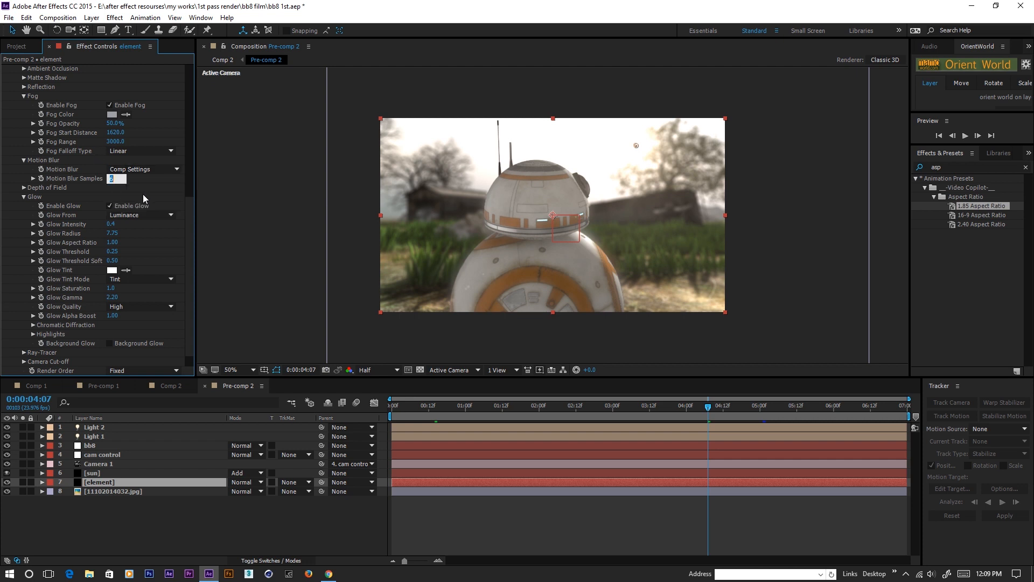
type("12")
key("Return")
- Switch the element layer's Motion Blur setting to On and collapse the layer's properties in the timeline
left_click(151, 170)
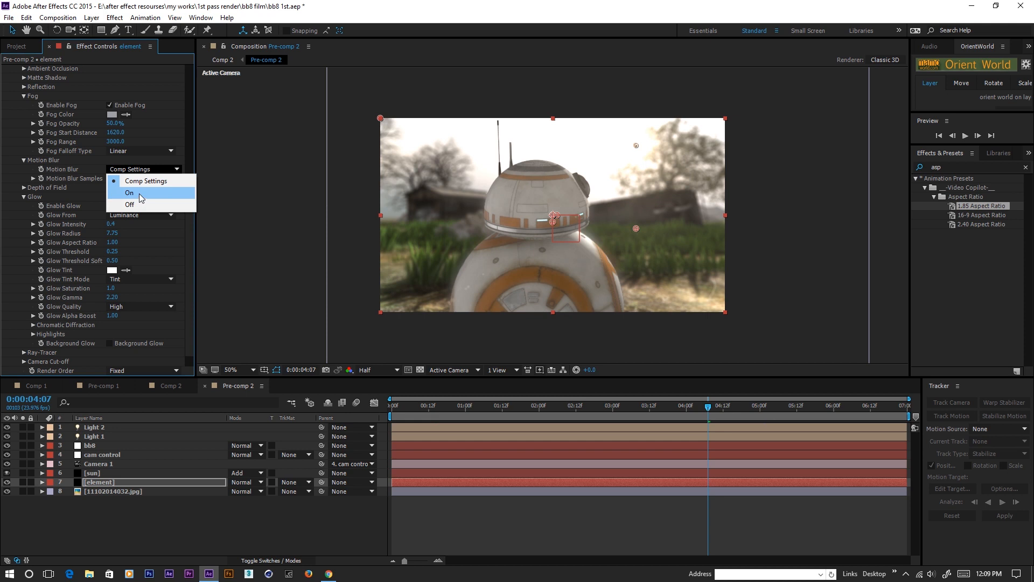
left_click(141, 189)
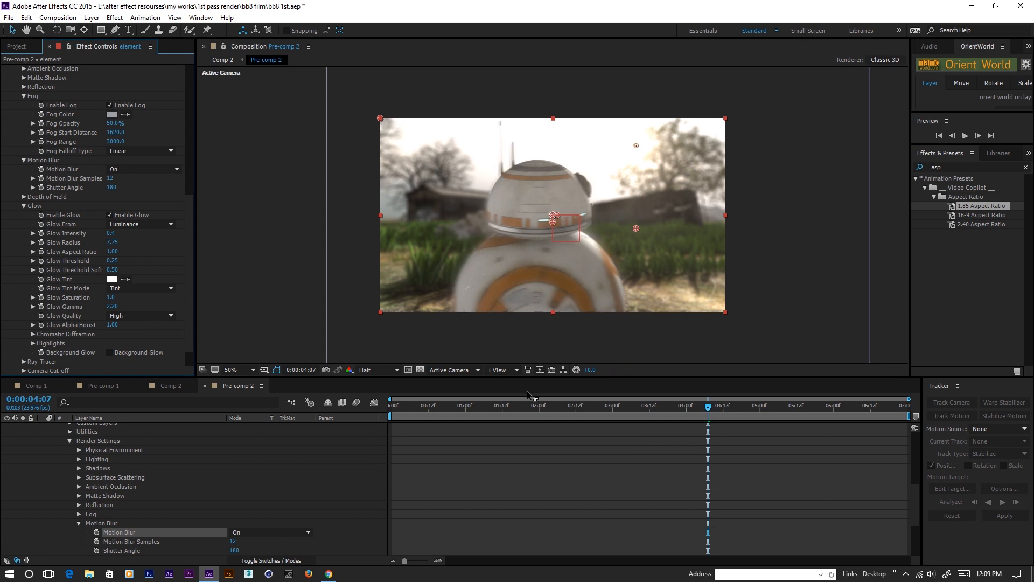
scroll(50, 436, "up", 10)
left_click(43, 432)
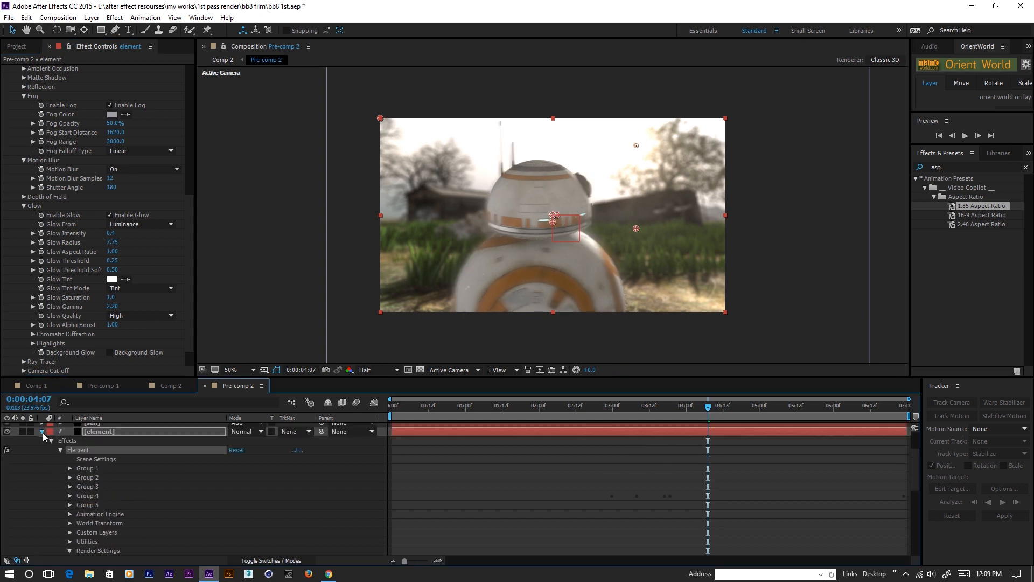
- Enable motion blur on the 11102014032.jpg background layer and for the whole Pre-comp 2 composition
left_click(103, 491)
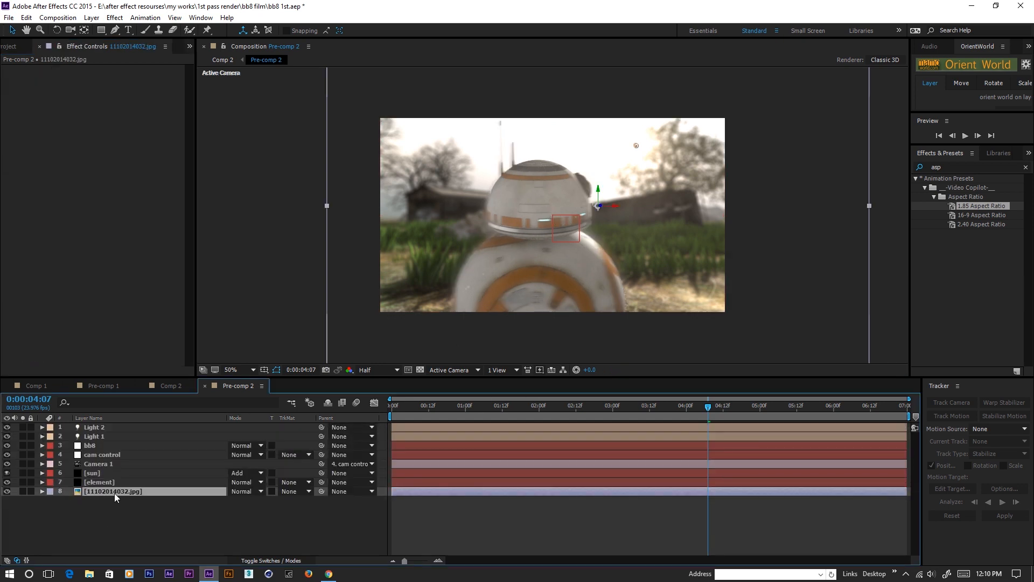
left_click(272, 561)
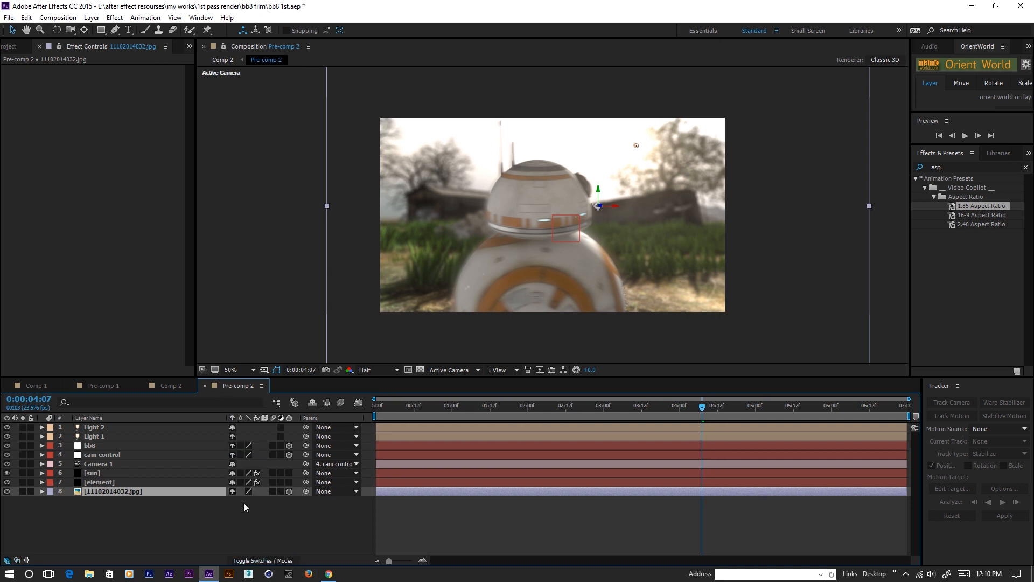
left_click(274, 492)
left_click(341, 403)
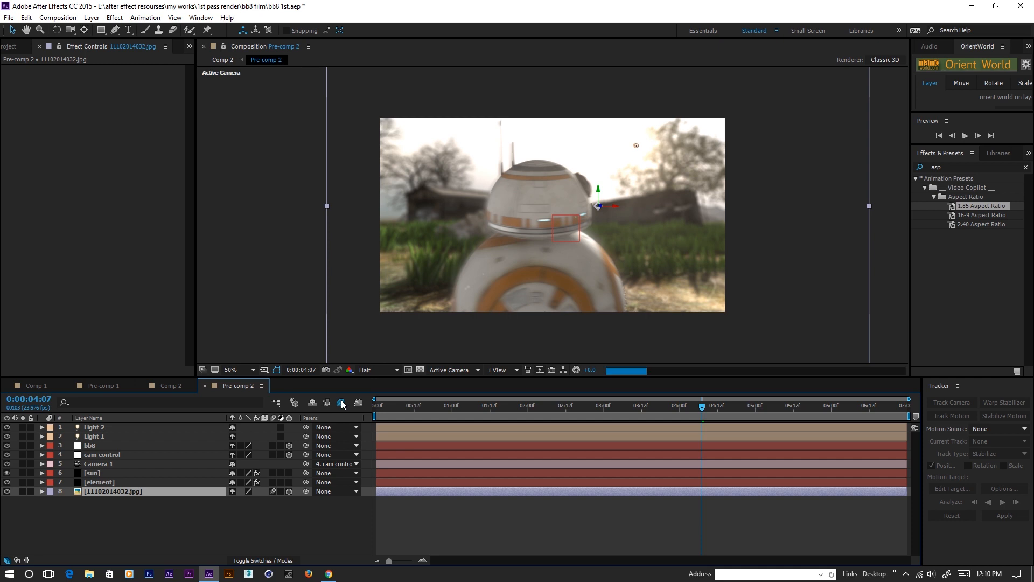
- Check a frame near 0:00:01:23, and play the Comp 2 preview from its first frame
left_click(525, 405)
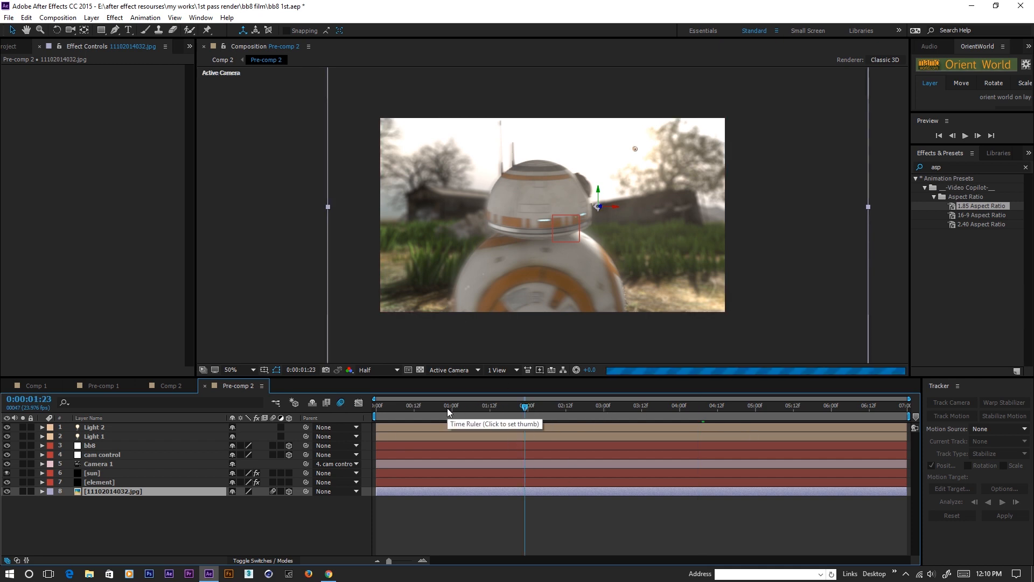
left_click(176, 386)
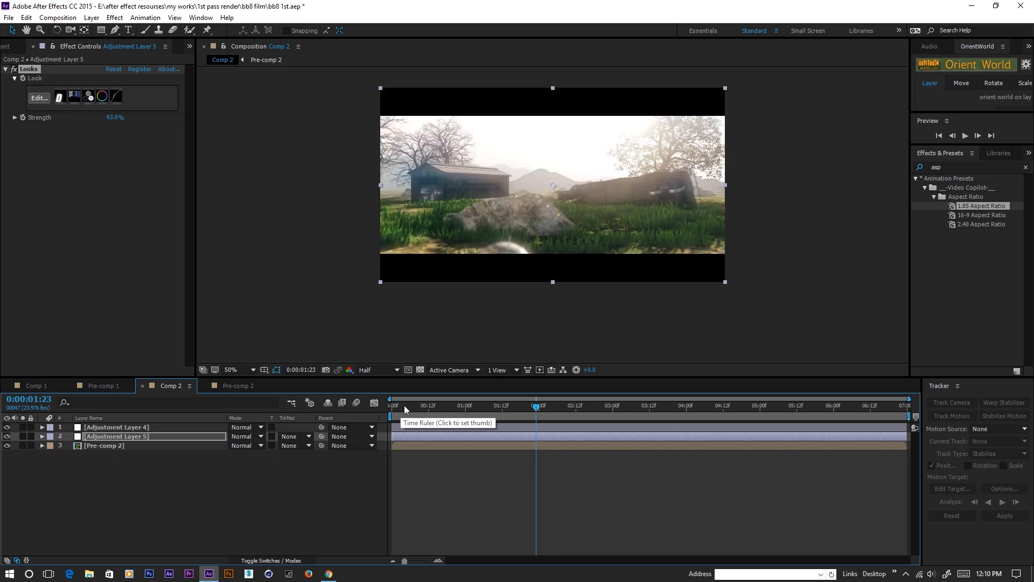
left_click_drag(404, 406, 367, 406)
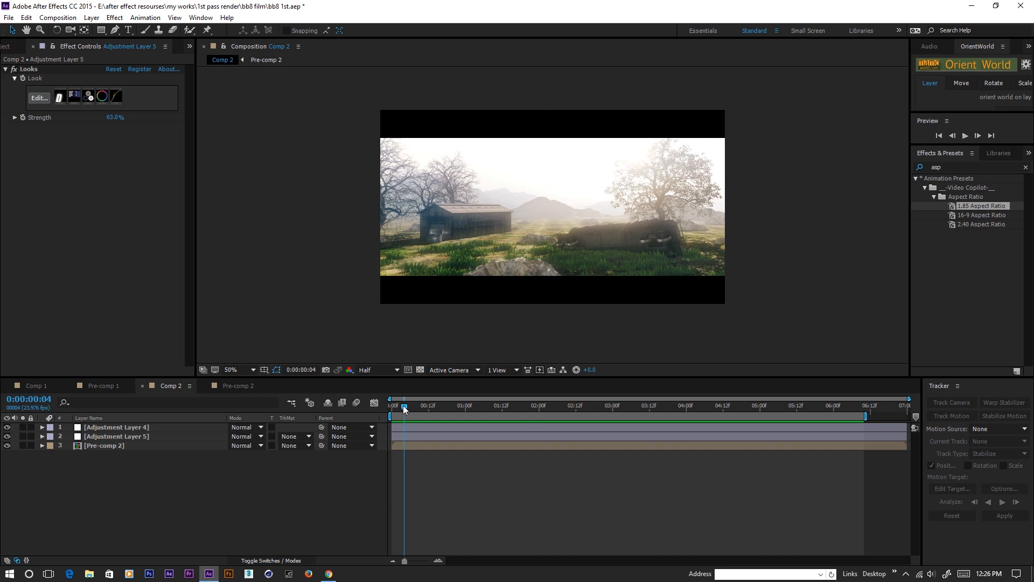
left_click_drag(404, 409, 392, 409)
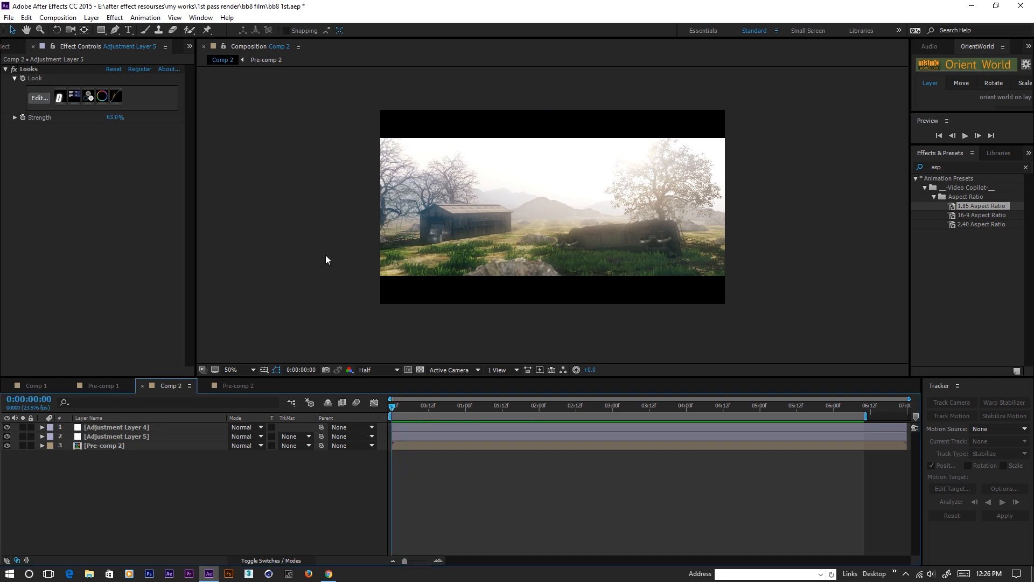
left_click(413, 265)
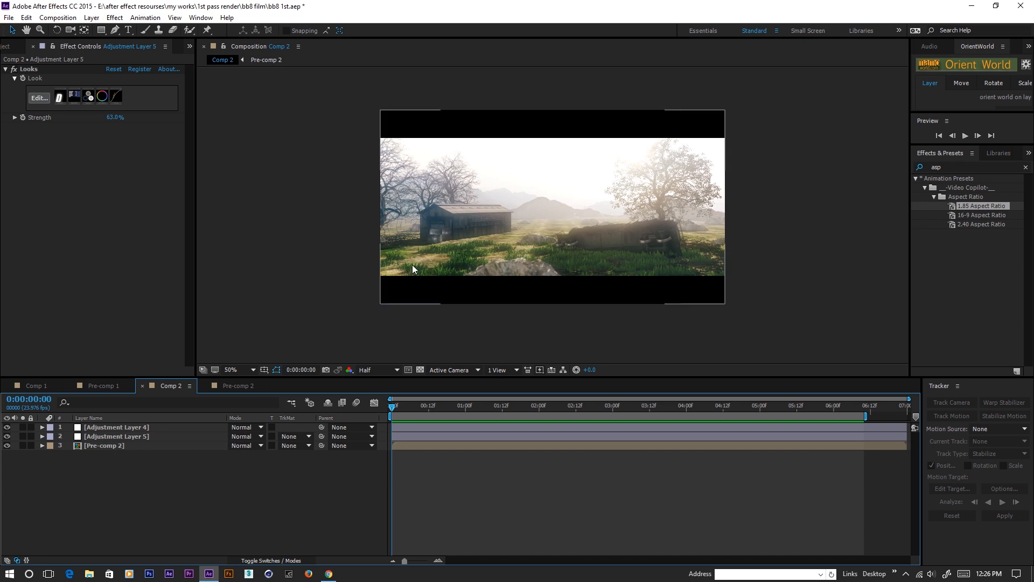
key("space")
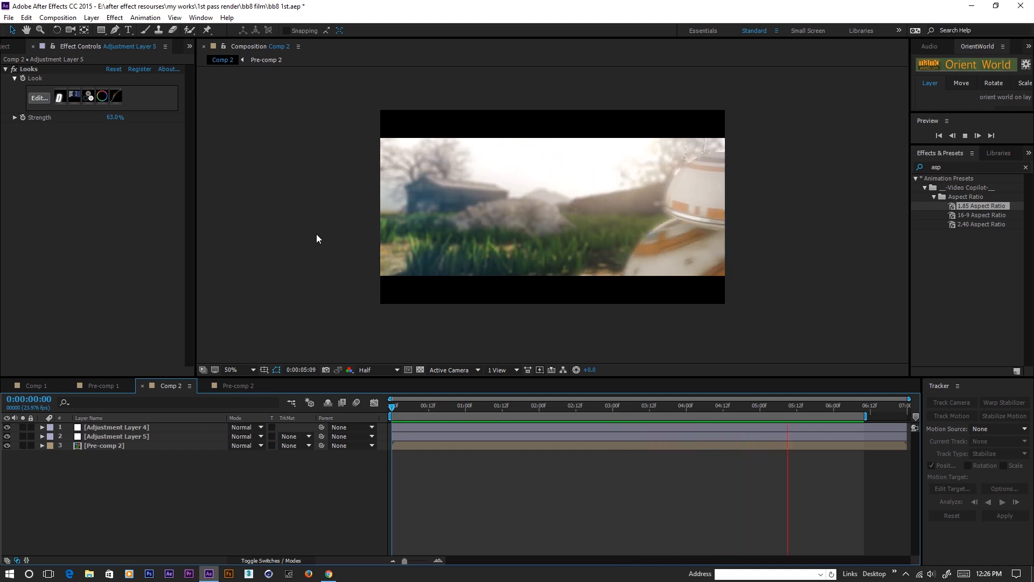
key("space")
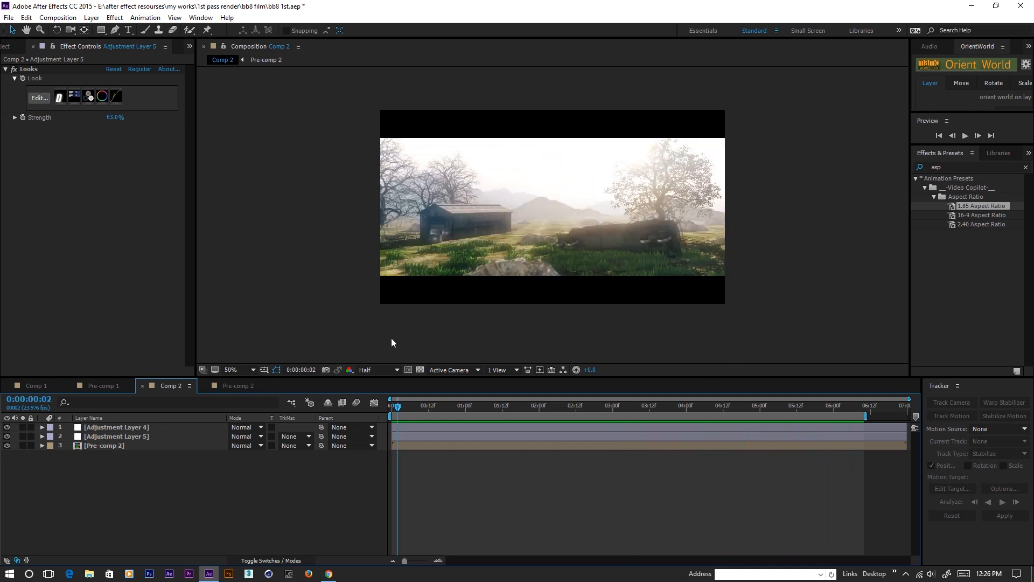
scroll(347, 286, "up", 2)
scroll(346, 286, "down", 2)
- Switch to Chrome and examine shots from the first 30 seconds of the "Element 3D BB8 Short film" video on YouTube
left_click(330, 573)
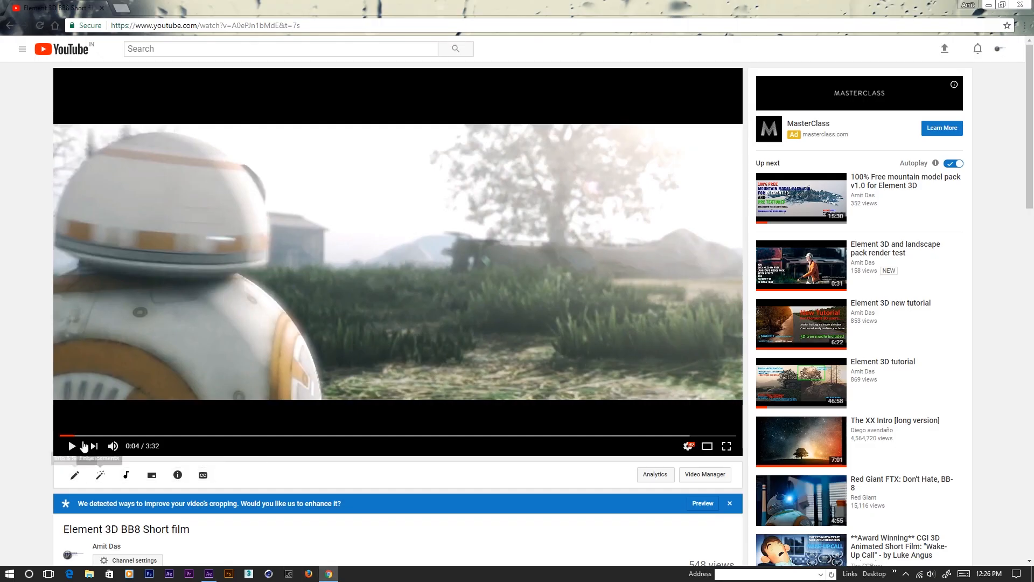
left_click(92, 434)
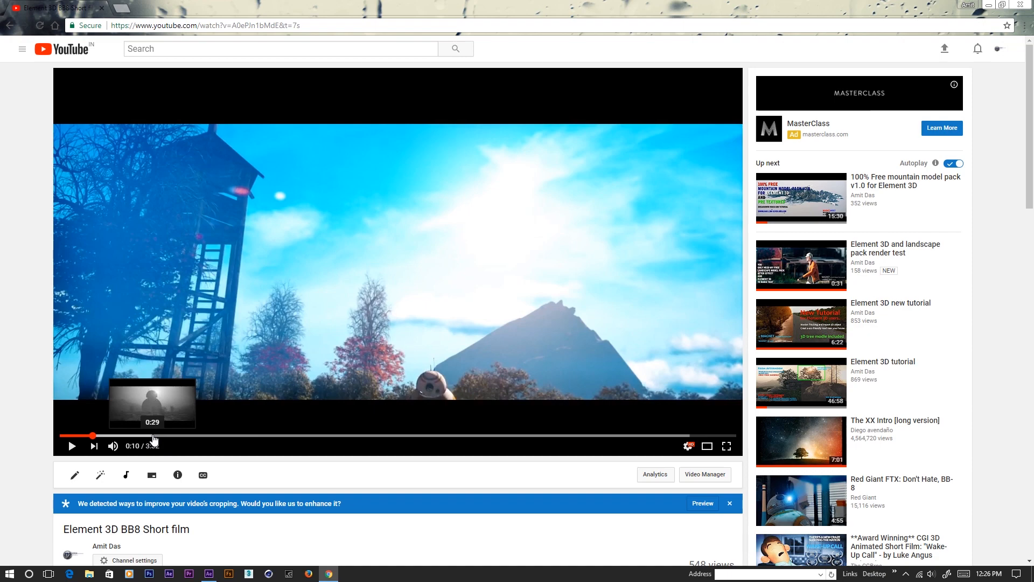
left_click(153, 436)
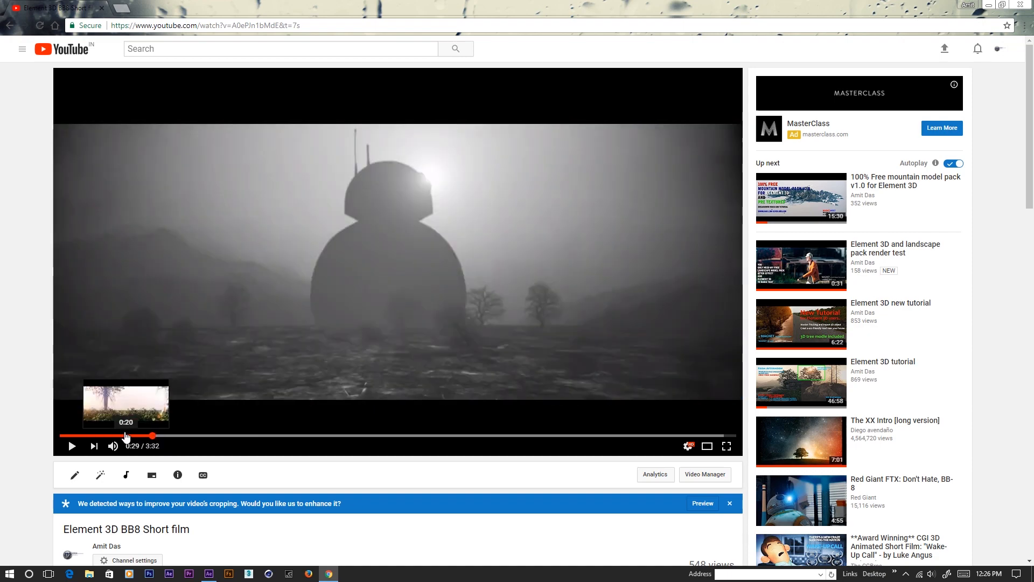
left_click(113, 435)
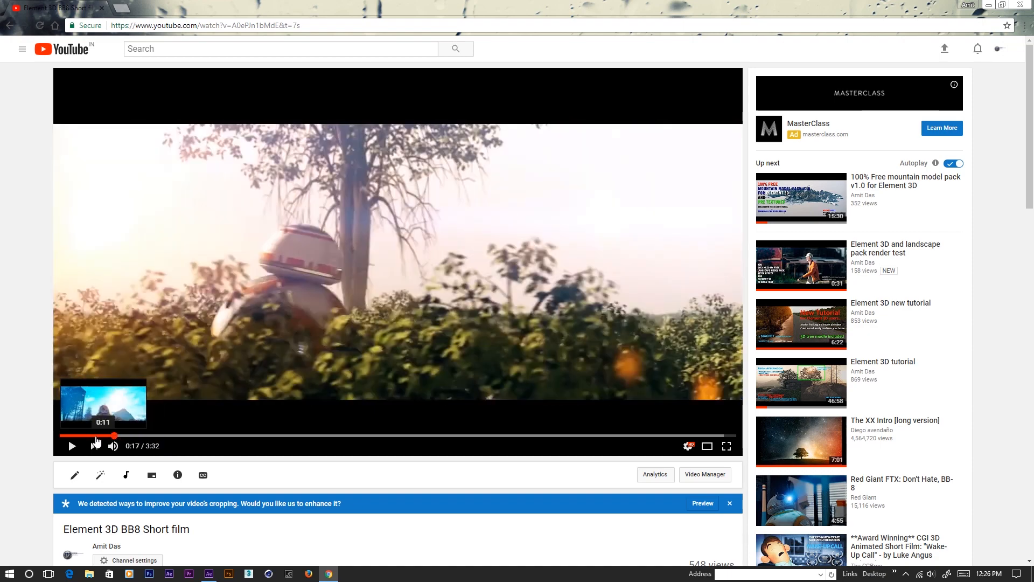
left_click(96, 436)
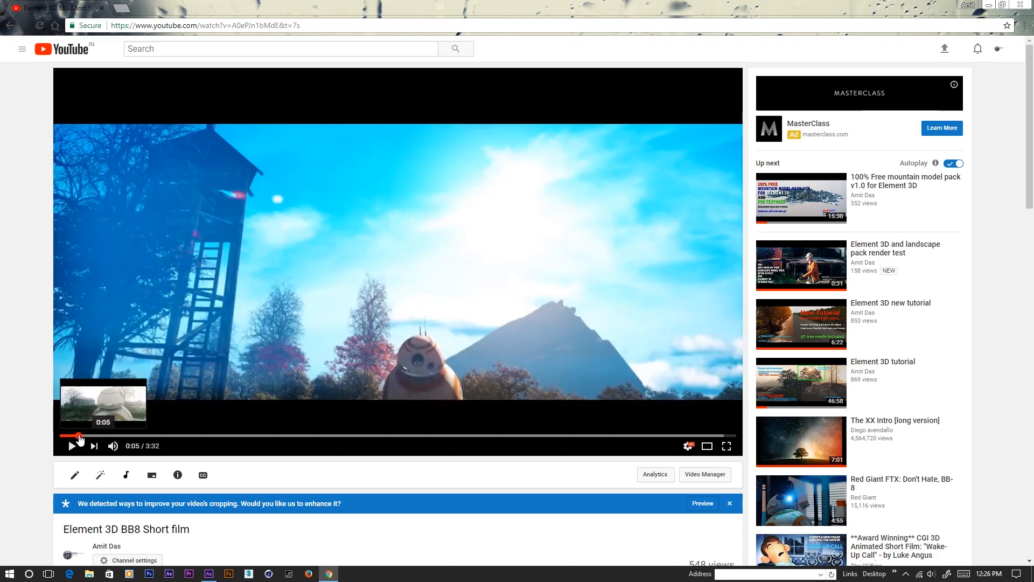
left_click(79, 435)
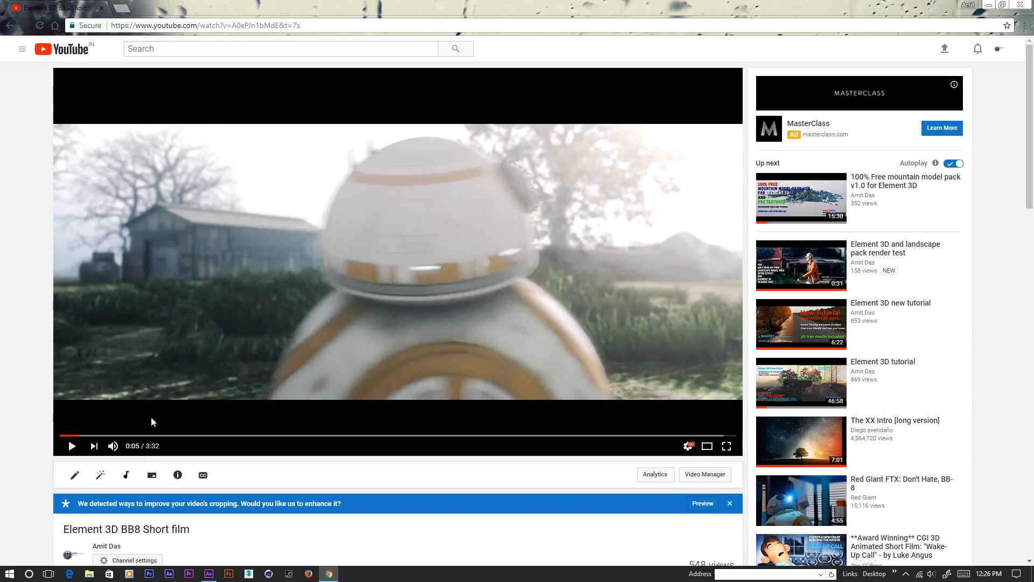
left_click(85, 436)
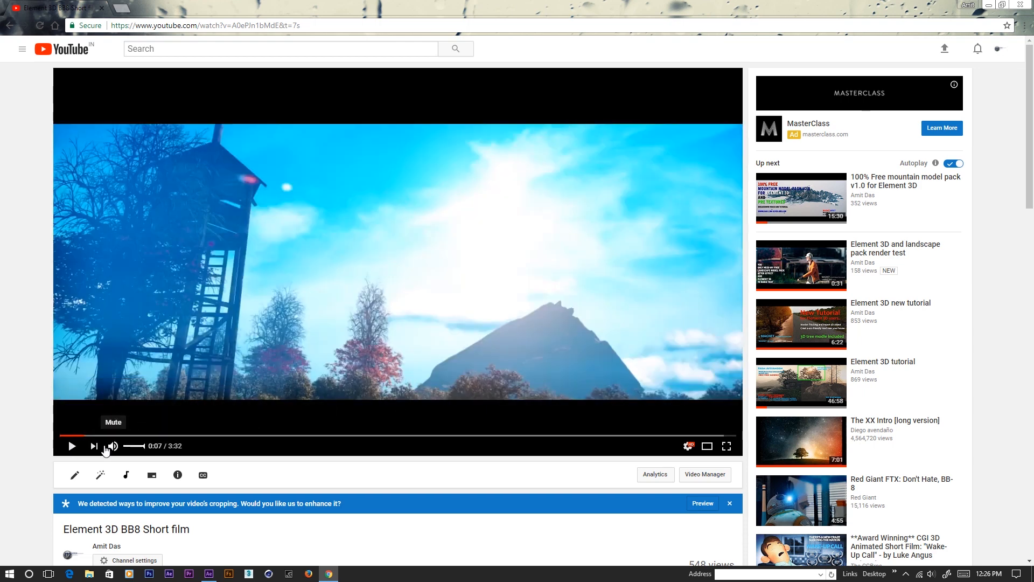
left_click(72, 445)
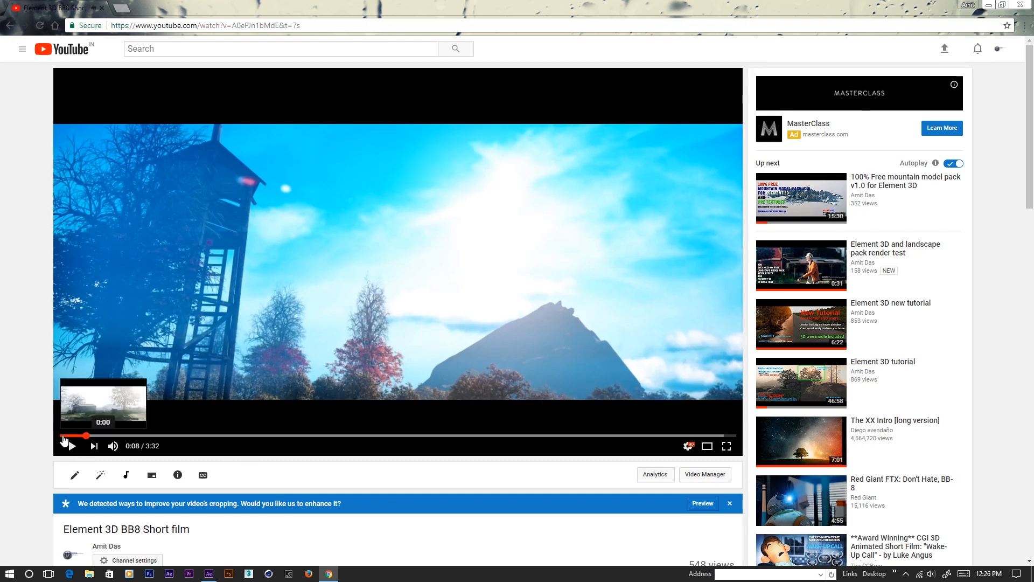
left_click(61, 435)
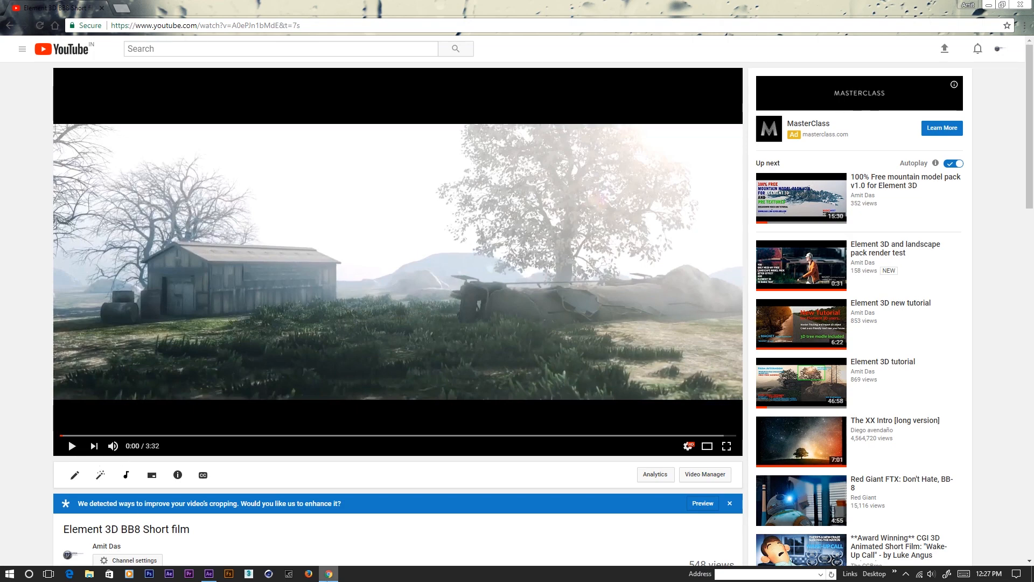
- Return to After Effects, inspect Comp 2 around 0:00:03:12, and move the current time back to the first frame
left_click(210, 575)
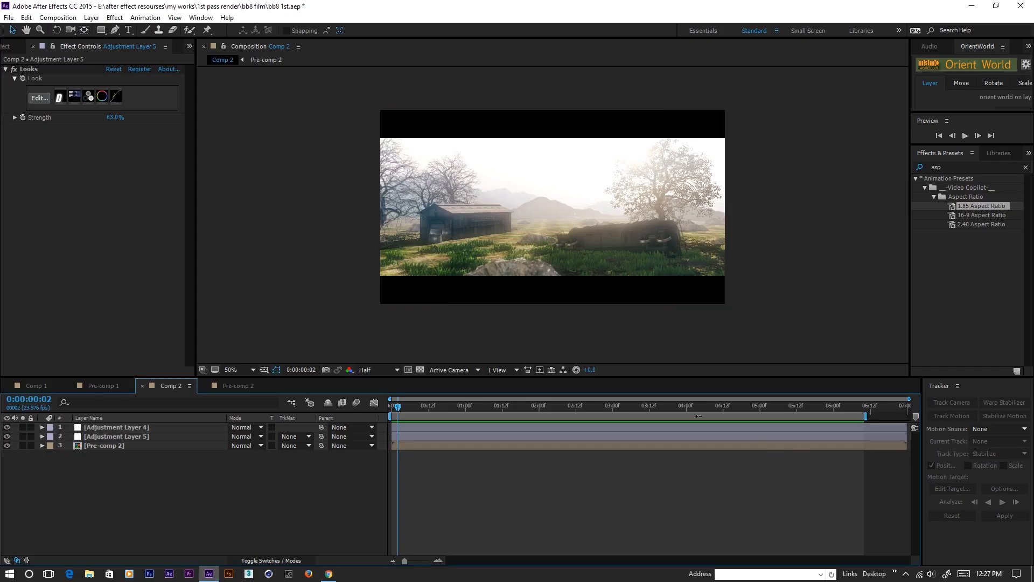
left_click(650, 407)
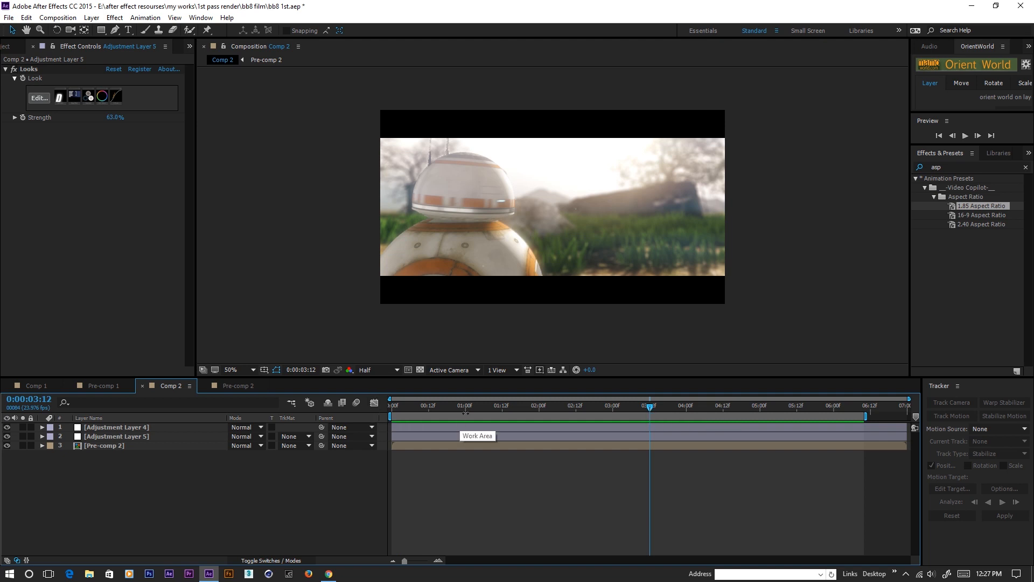
scroll(471, 220, "up", 1)
scroll(471, 221, "down", 1)
left_click(427, 405)
left_click_drag(415, 403, 390, 406)
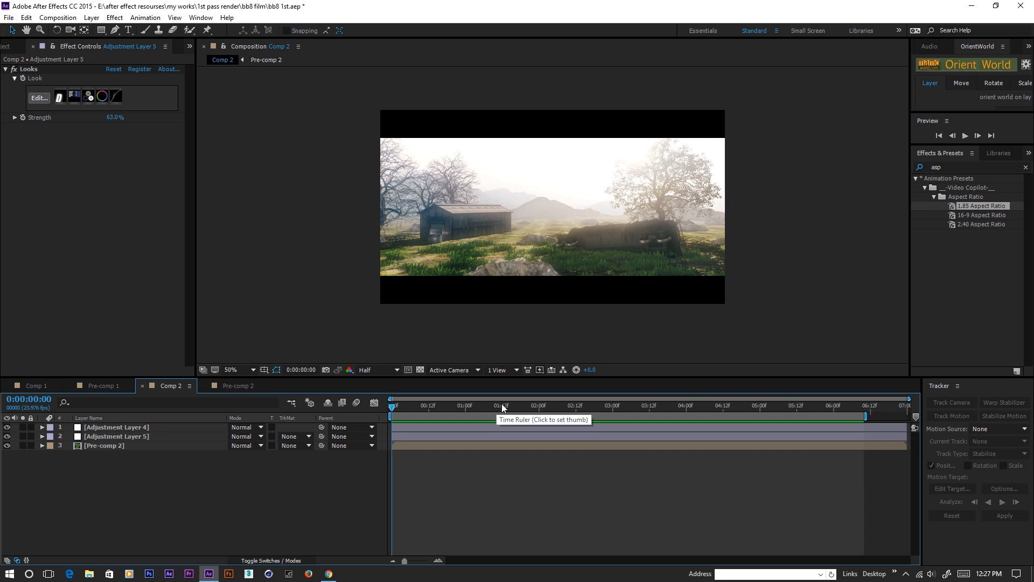